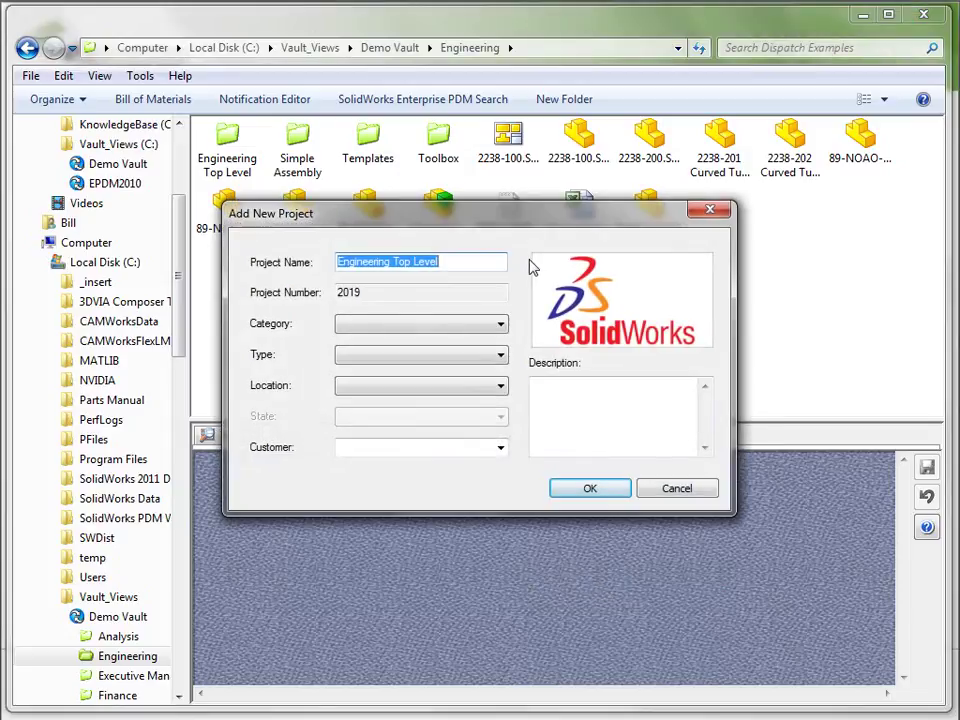
# Set the new project's category to Angle Grinders and its type to Angle Grinder.
pyautogui.doubleClick(353, 320)
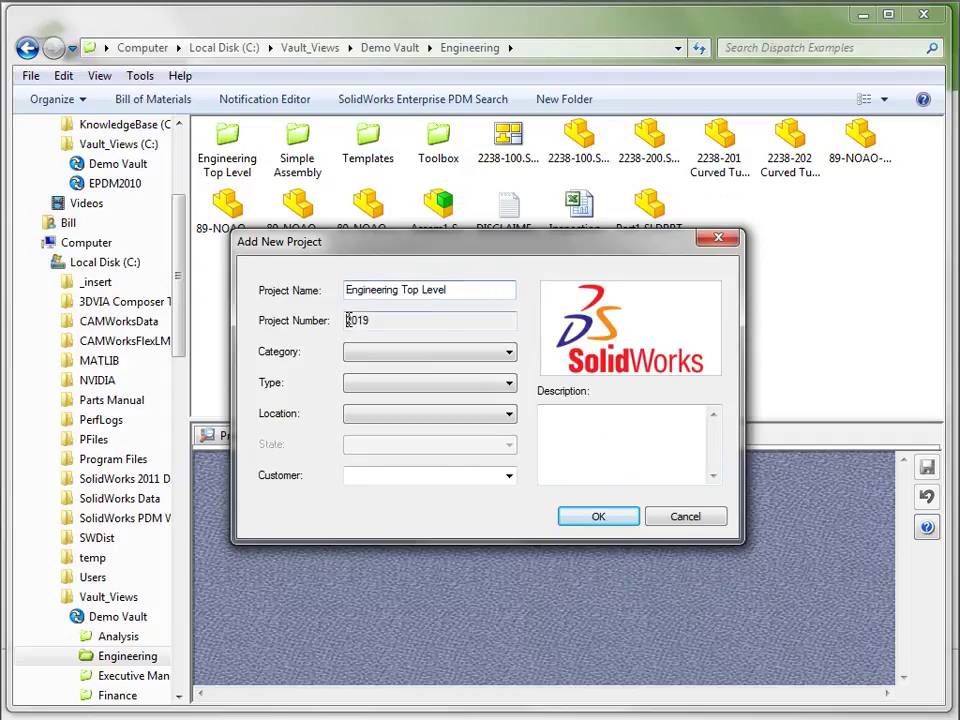
pyautogui.click(402, 320)
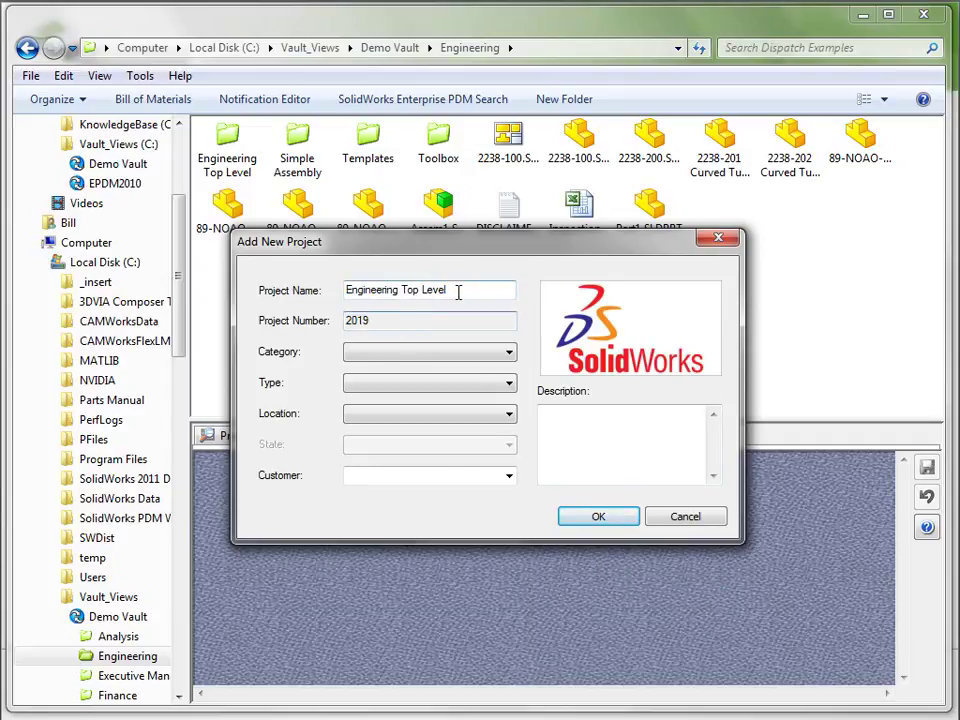
pyautogui.click(474, 355)
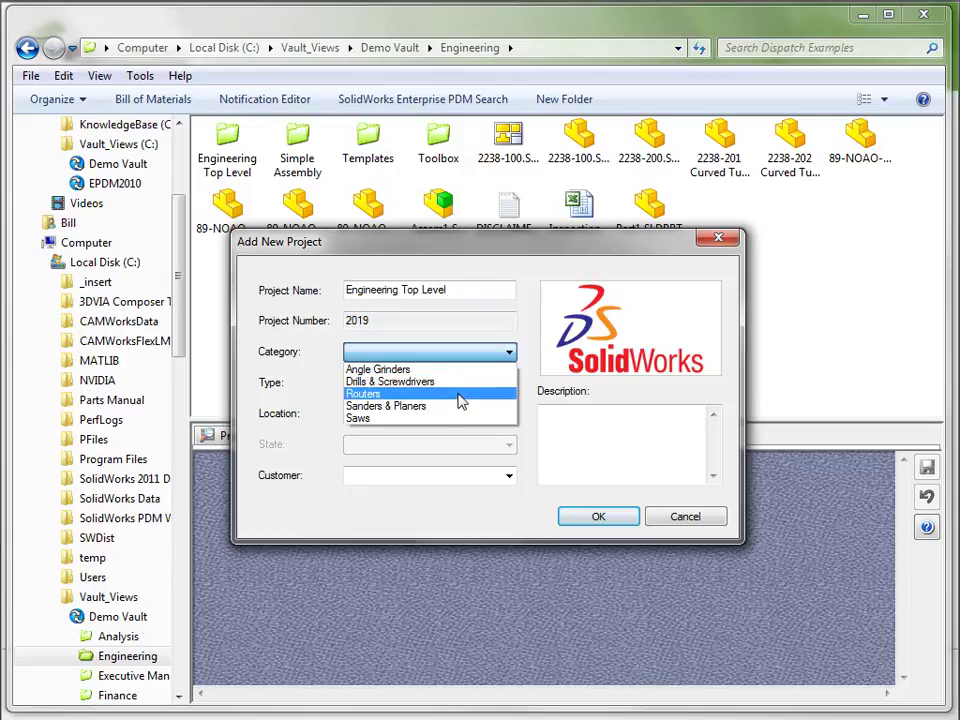
pyautogui.click(457, 369)
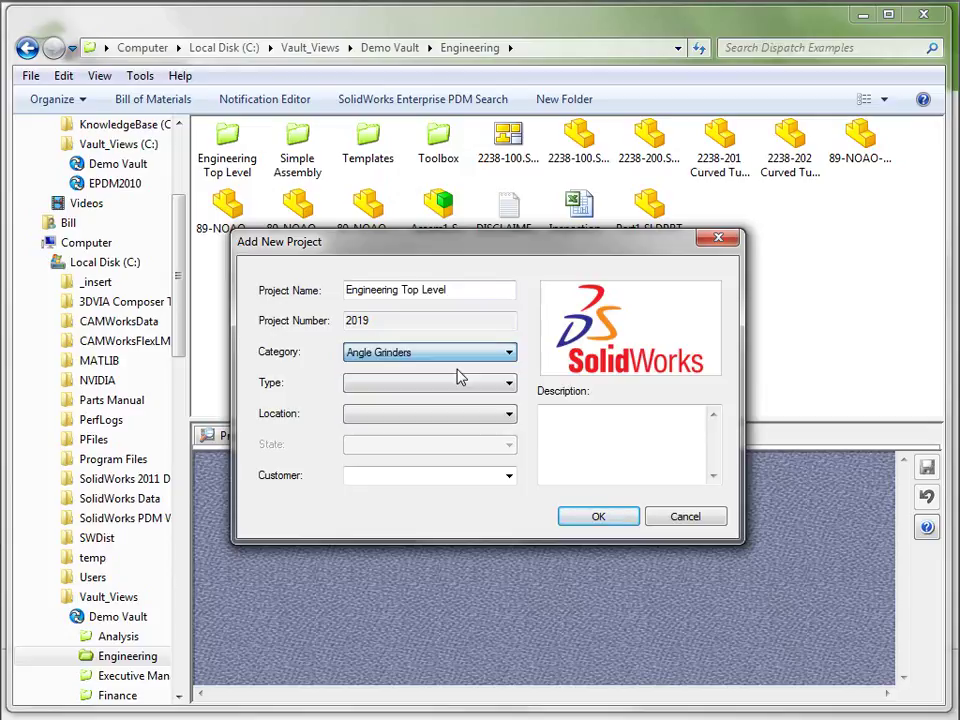
pyautogui.click(449, 384)
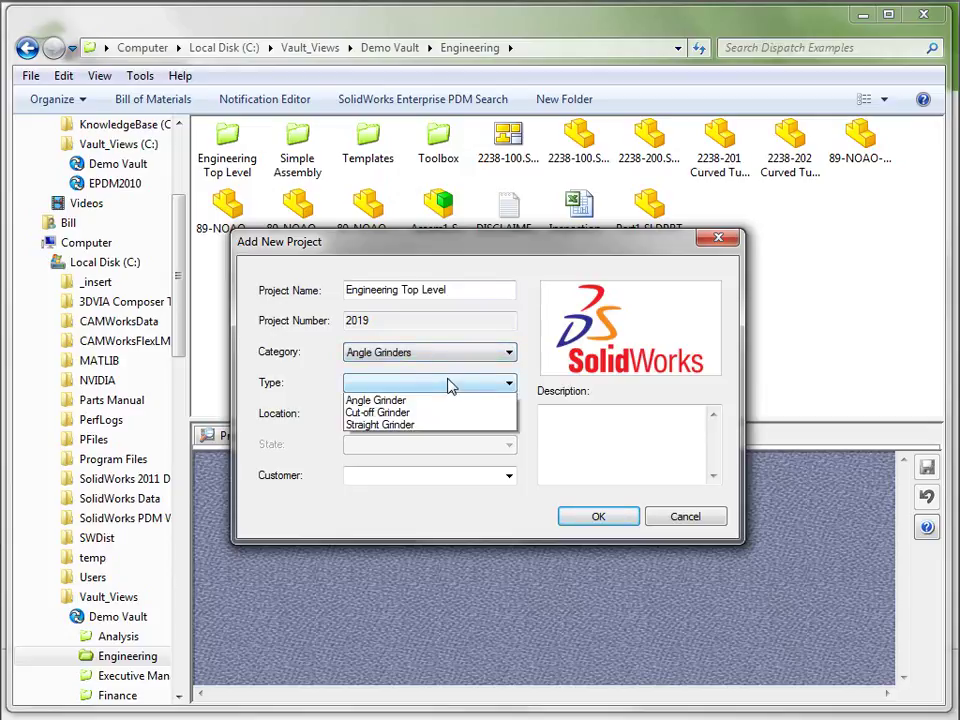
pyautogui.click(435, 414)
pyautogui.click(420, 393)
# Set the project's location to United States of America and its state to Arizona.
pyautogui.click(414, 414)
pyautogui.click(423, 420)
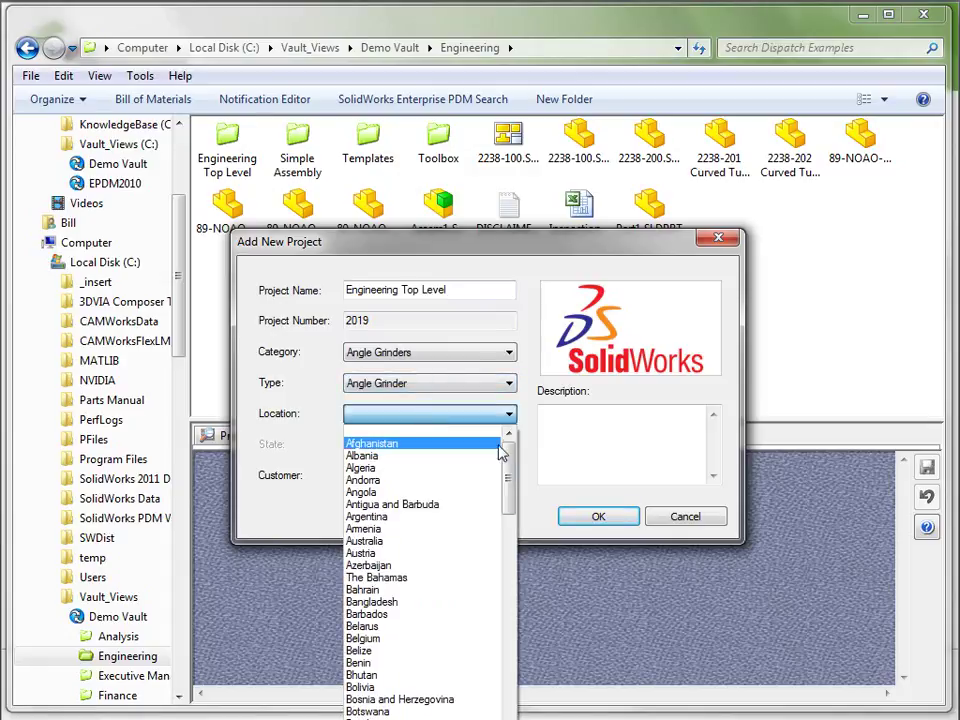
pyautogui.moveTo(510, 470); pyautogui.dragTo(508, 665)
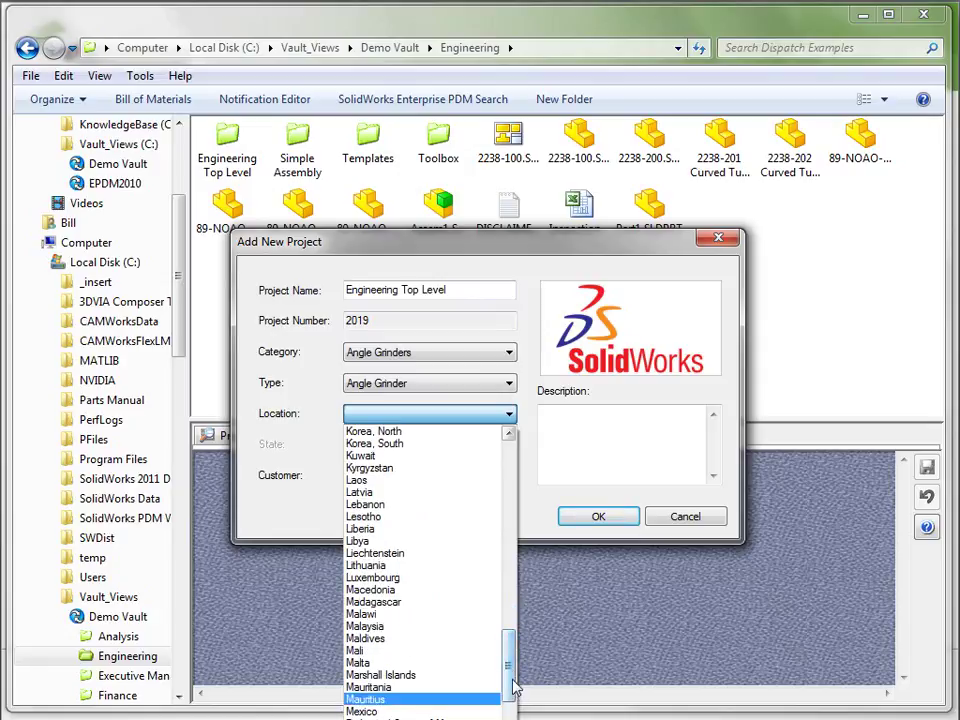
pyautogui.scroll(-4, 506, 690)
pyautogui.scroll(-20, 512, 708)
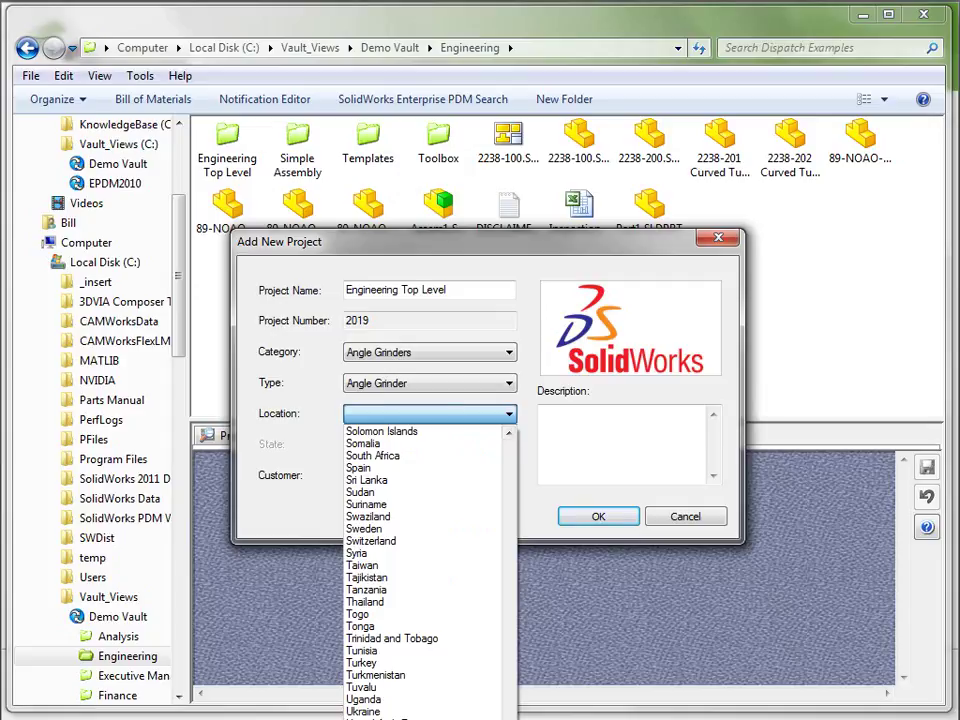
pyautogui.click(380, 719)
pyautogui.click(399, 455)
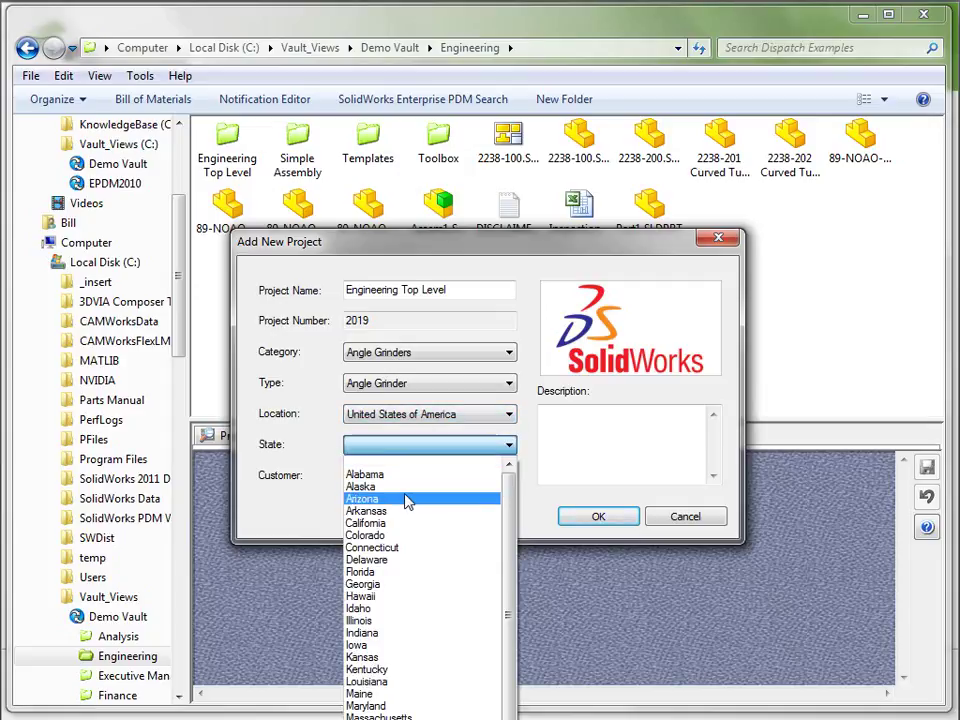
pyautogui.click(407, 499)
# Enter the description "Test Description 3" and change the project name to "Engineering Top Level 3".
pyautogui.click(556, 458)
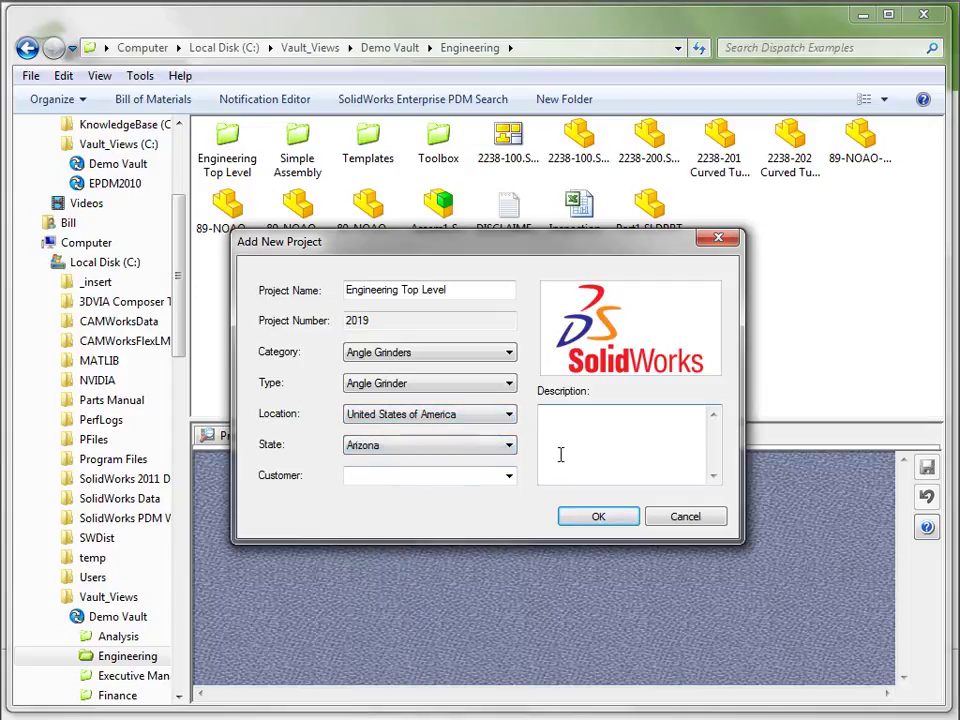
pyautogui.write('Test Description 3')
pyautogui.click(465, 296)
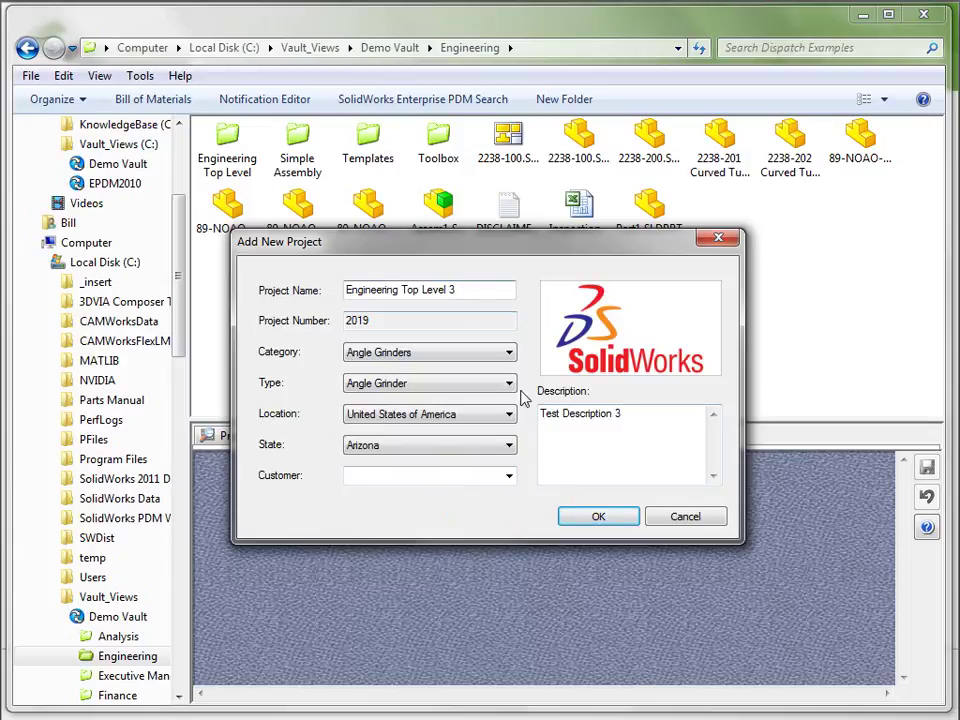
# Confirm the new project details and create its DISCLAIMER.txt file from the template under the proposed name.
pyautogui.click(604, 522)
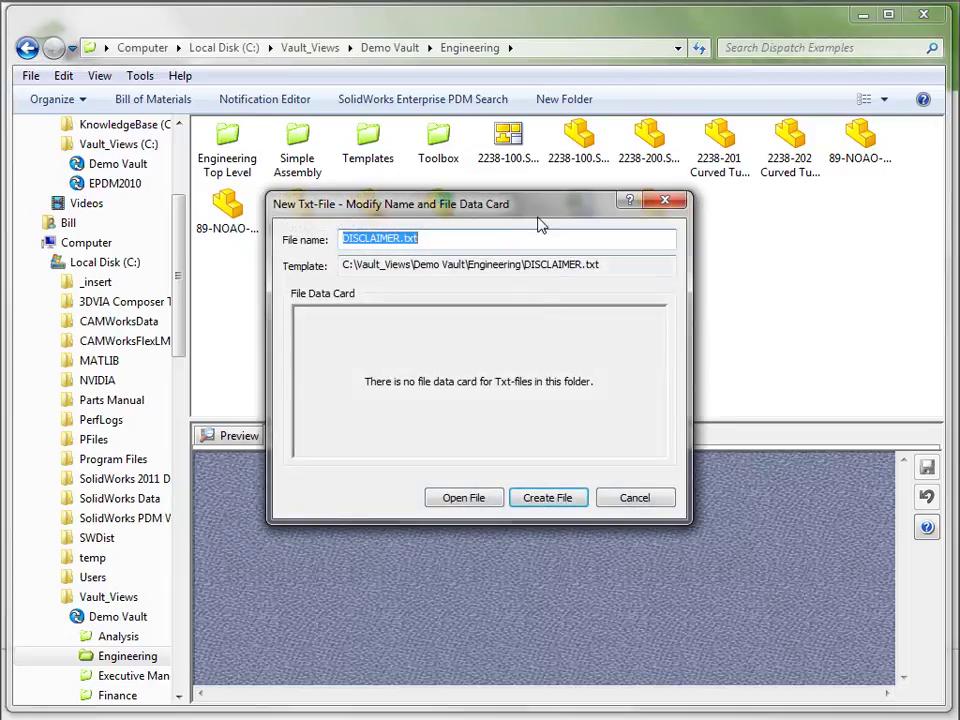
pyautogui.moveTo(540, 211); pyautogui.dragTo(579, 272)
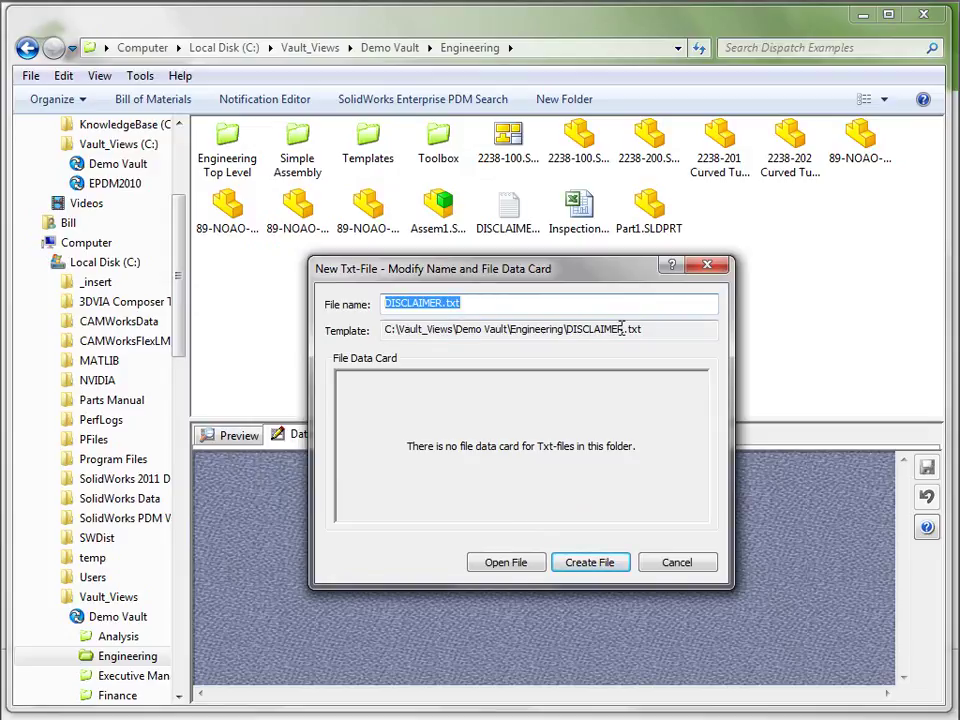
pyautogui.click(577, 562)
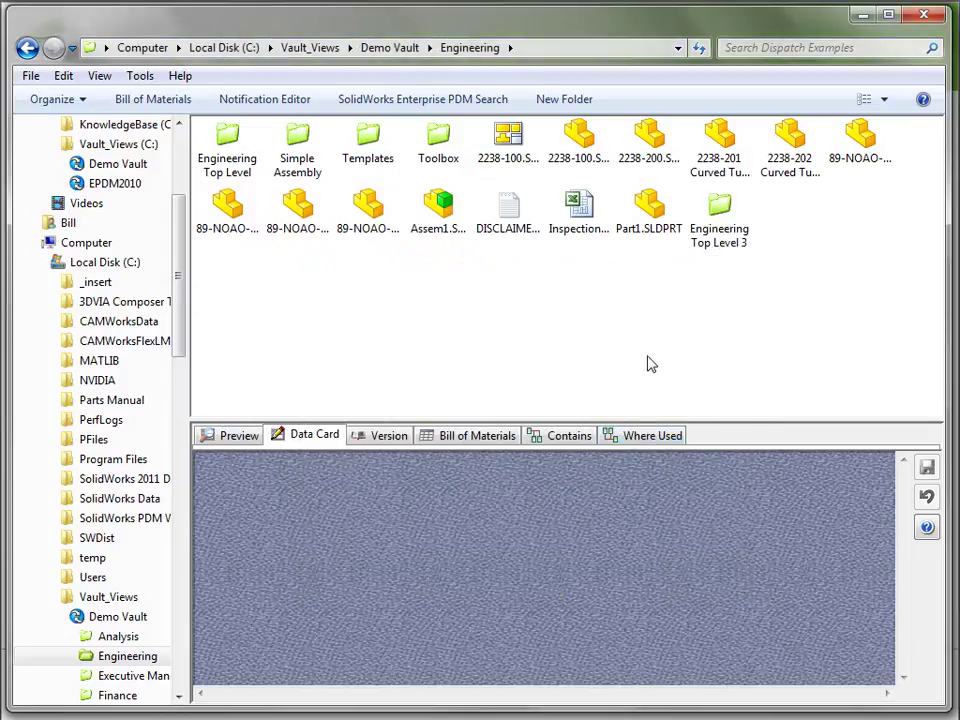
# Review the project number, name and description on the Engineering Top Level 3 folder's data card, enlarging the card area.
pyautogui.click(718, 218)
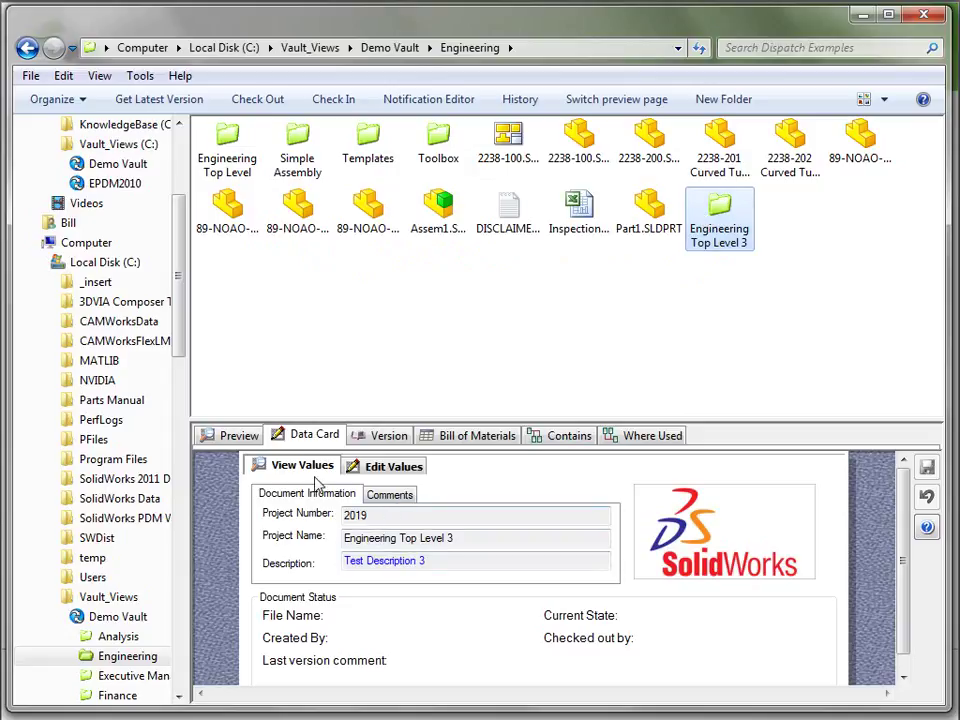
pyautogui.click(455, 538)
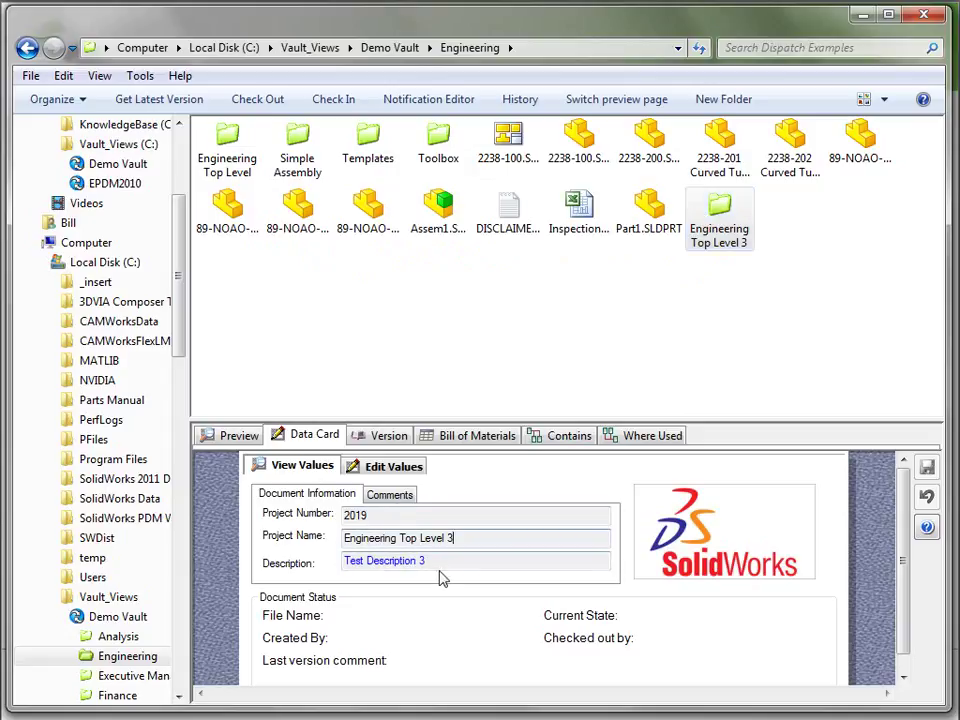
pyautogui.click(403, 518)
pyautogui.click(428, 561)
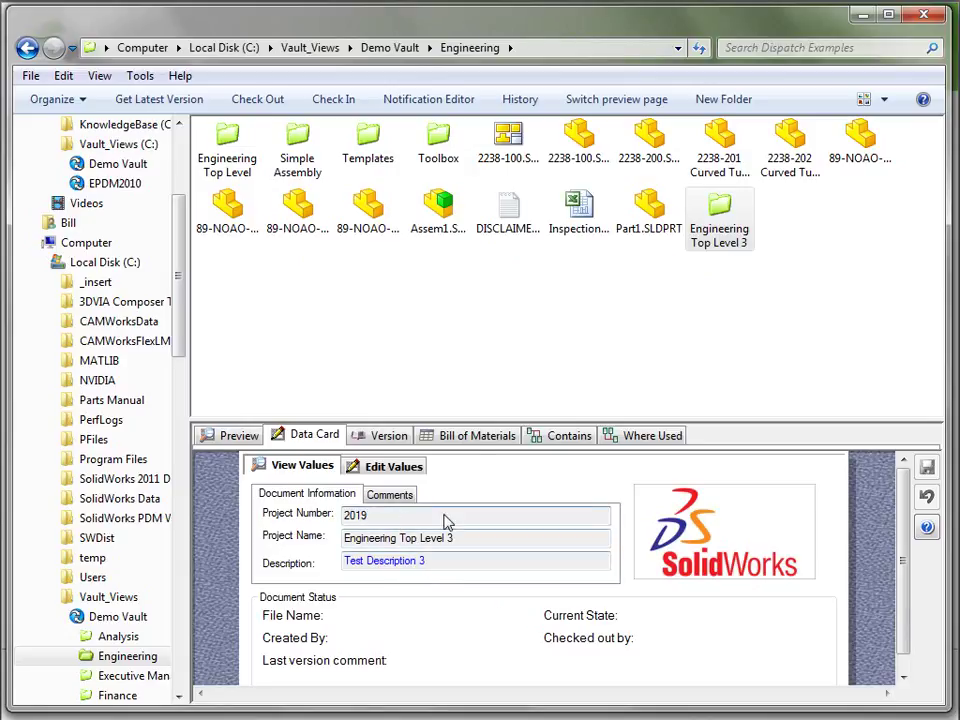
pyautogui.moveTo(729, 418); pyautogui.dragTo(710, 318)
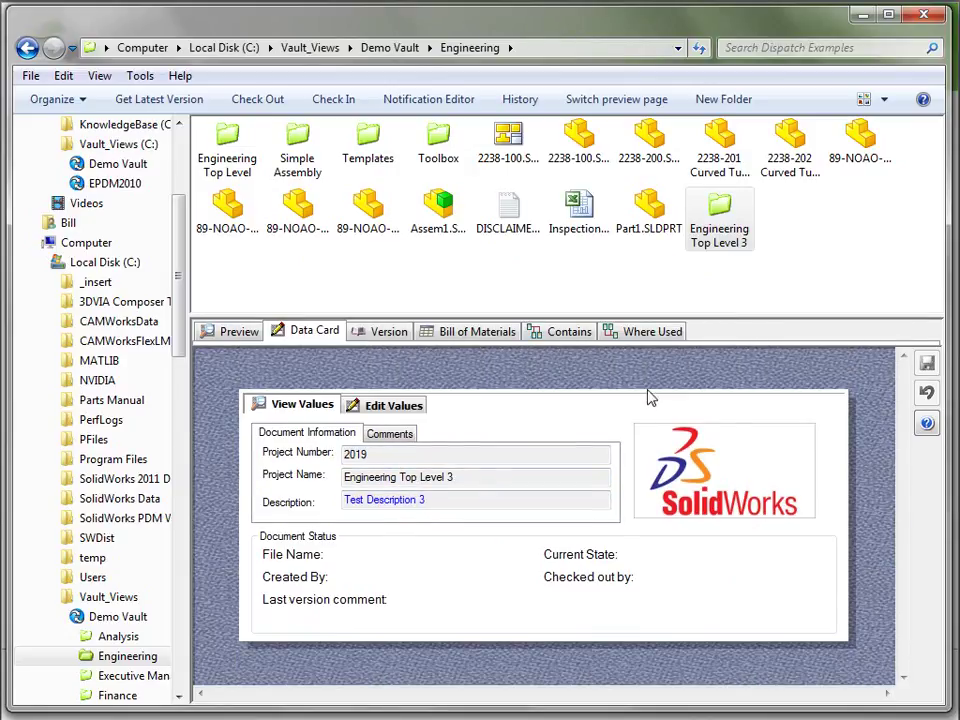
# Edit the folder data card to description "Test Description 4" and project name "Engineering Top Level 4", and save it.
pyautogui.click(389, 410)
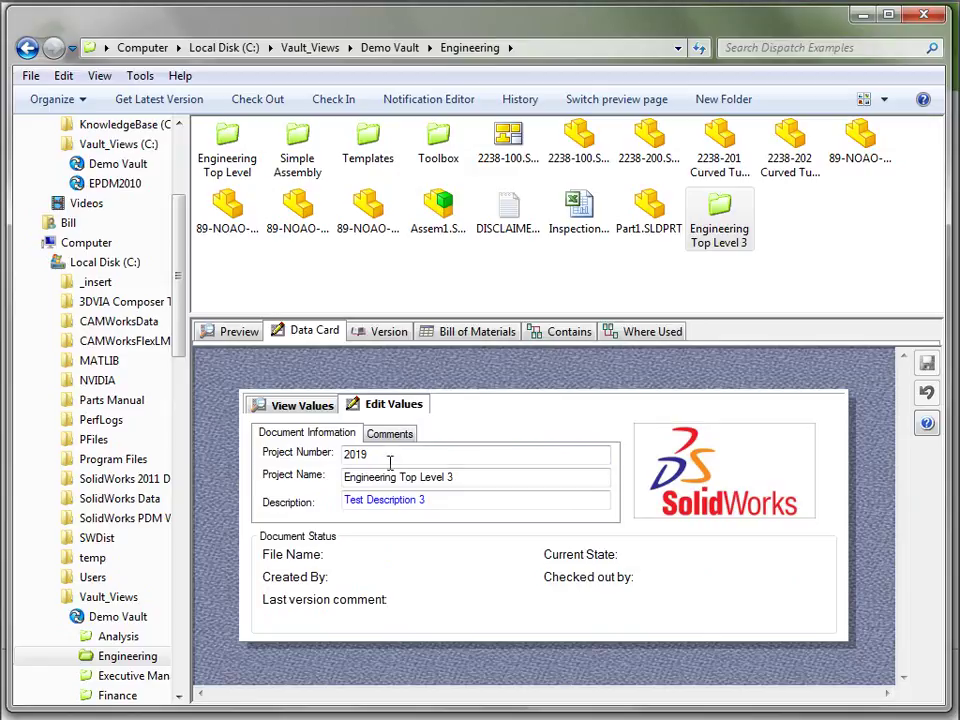
pyautogui.click(461, 499)
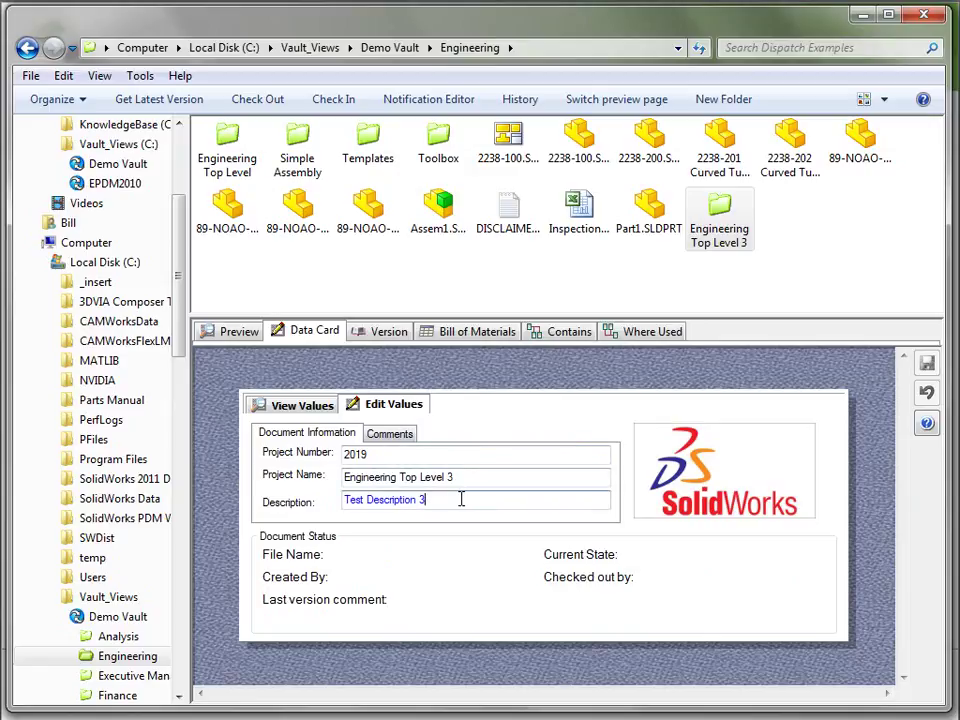
pyautogui.press('BackSpace')
pyautogui.write('4')
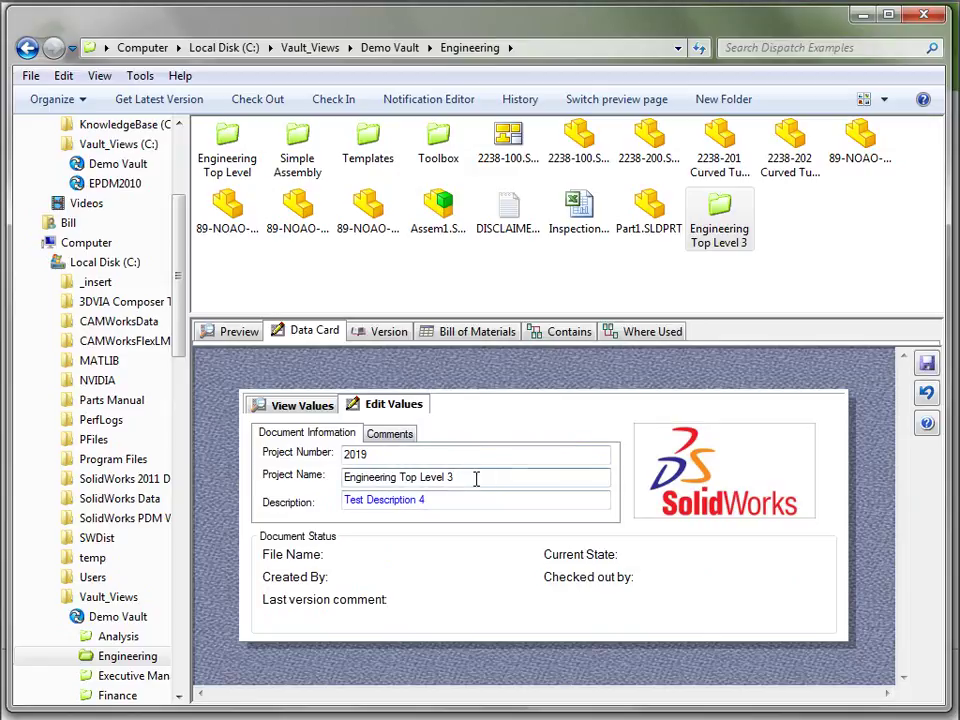
pyautogui.click(929, 366)
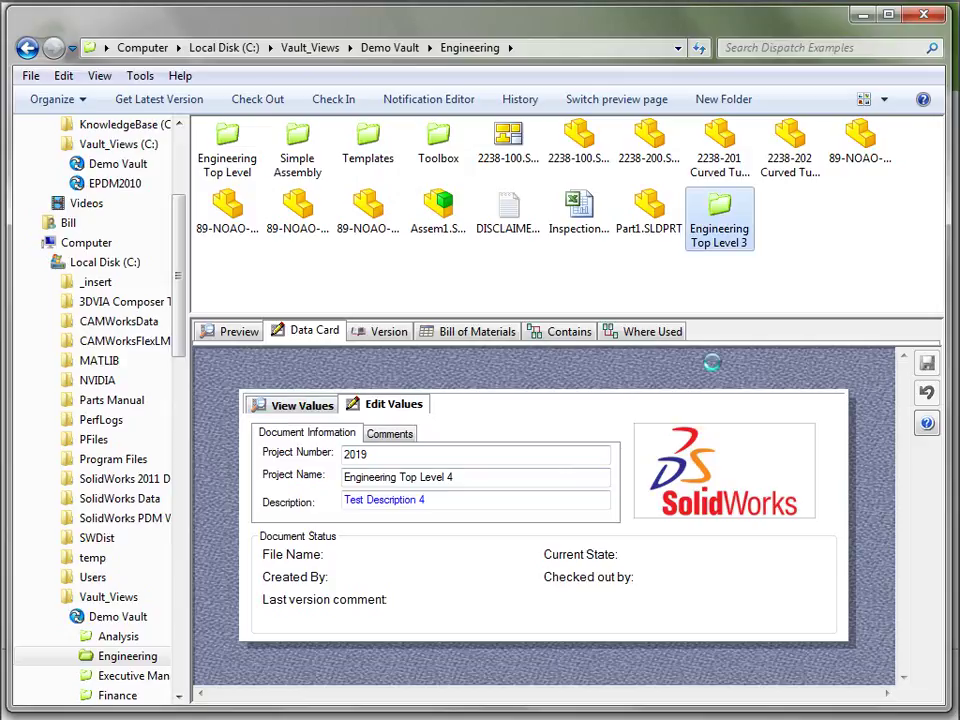
# Rename the Engineering Top Level 3 folder to "Engineering Top Level 4".
pyautogui.rightClick(718, 222)
pyautogui.press('m')
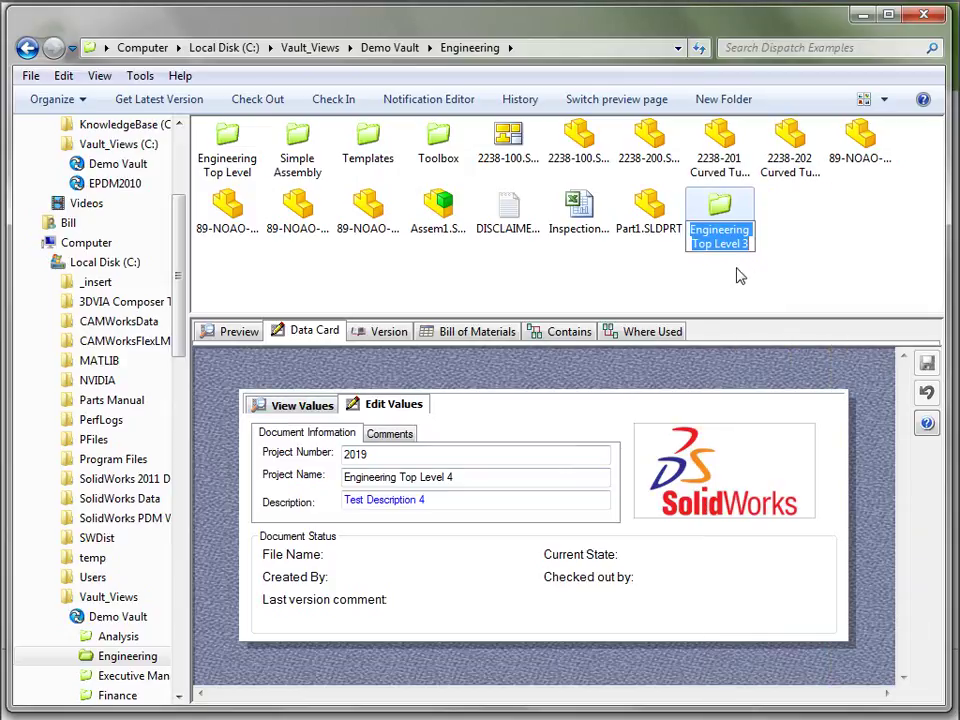
pyautogui.click(749, 250)
pyautogui.press('Return')
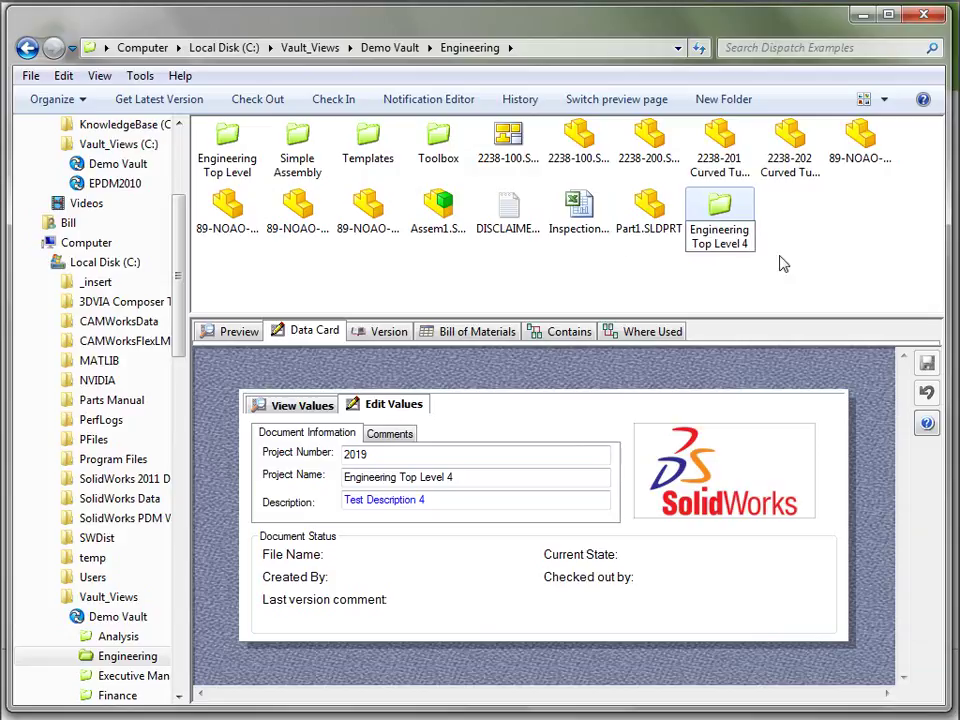
pyautogui.click(585, 264)
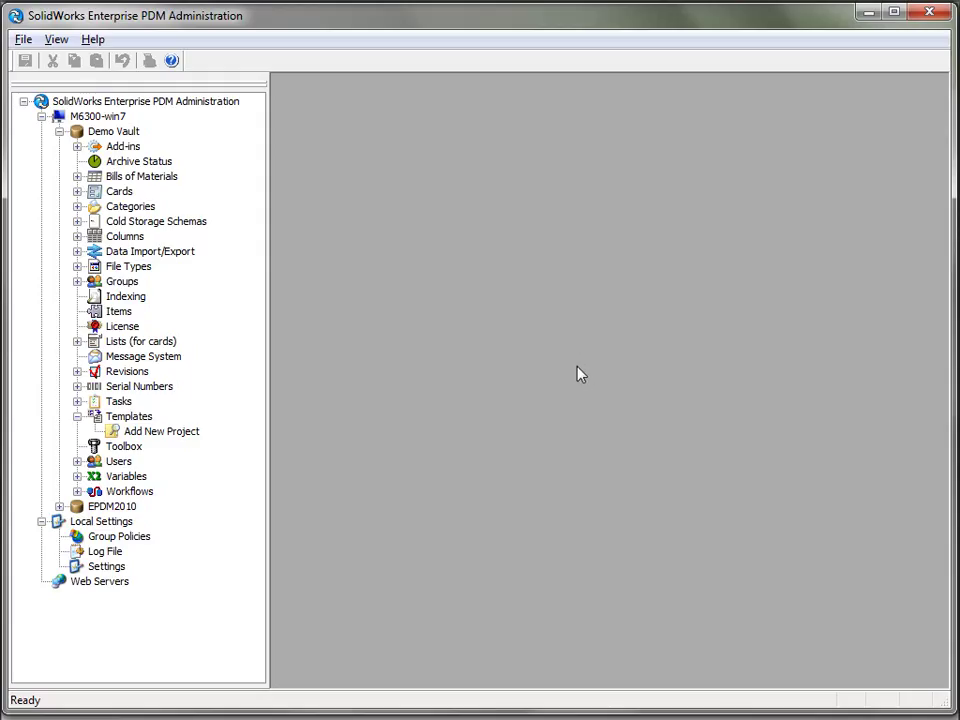
# In the SolidWorks Enterprise PDM Administration tool, open the Demo Vault's folder card "Quick Start Data Card - folder" for editing.
pyautogui.click(77, 416)
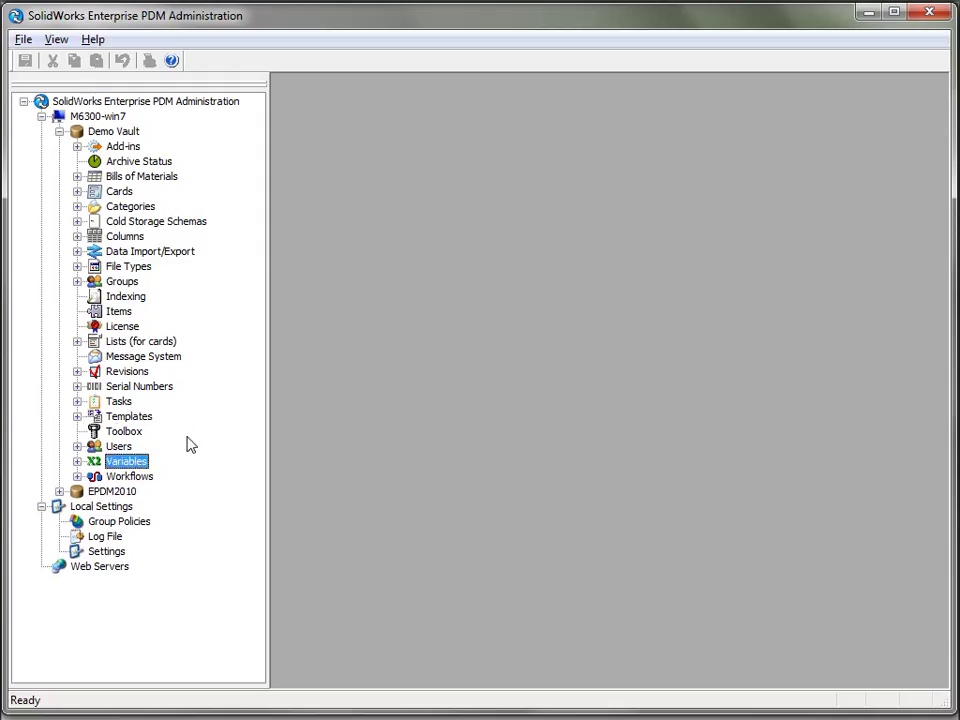
pyautogui.click(77, 191)
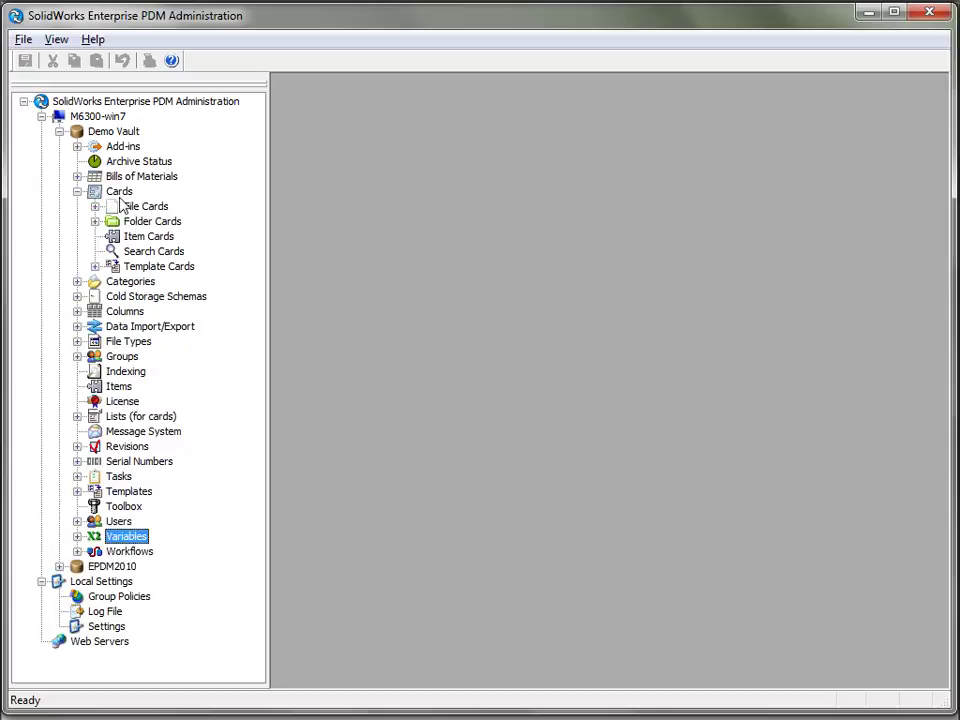
pyautogui.click(95, 221)
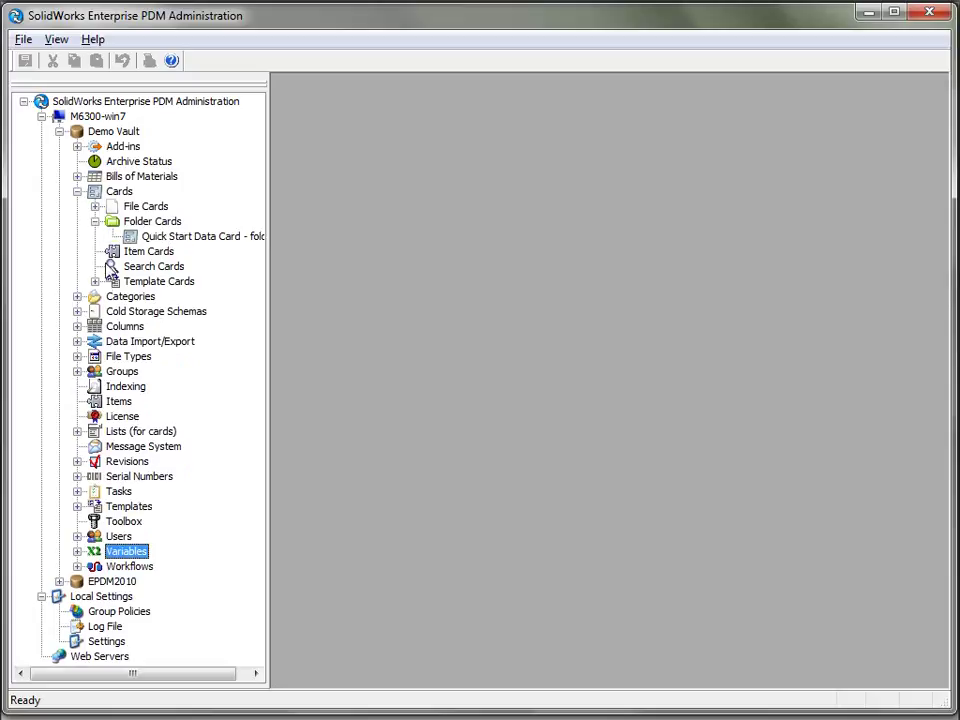
pyautogui.click(95, 281)
pyautogui.click(175, 236)
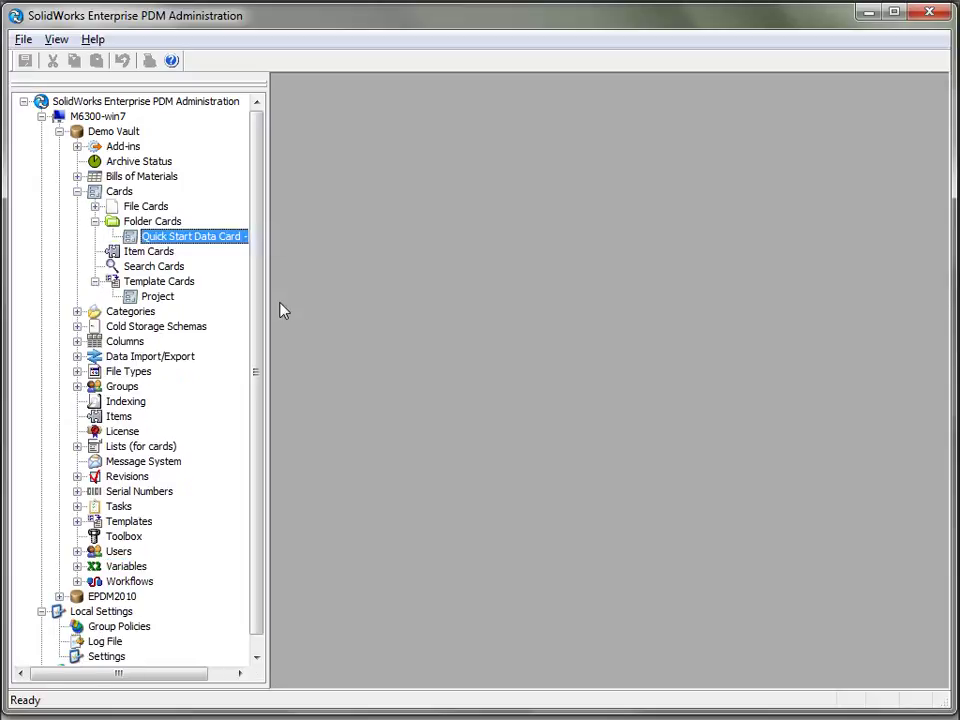
pyautogui.moveTo(266, 294); pyautogui.dragTo(338, 296)
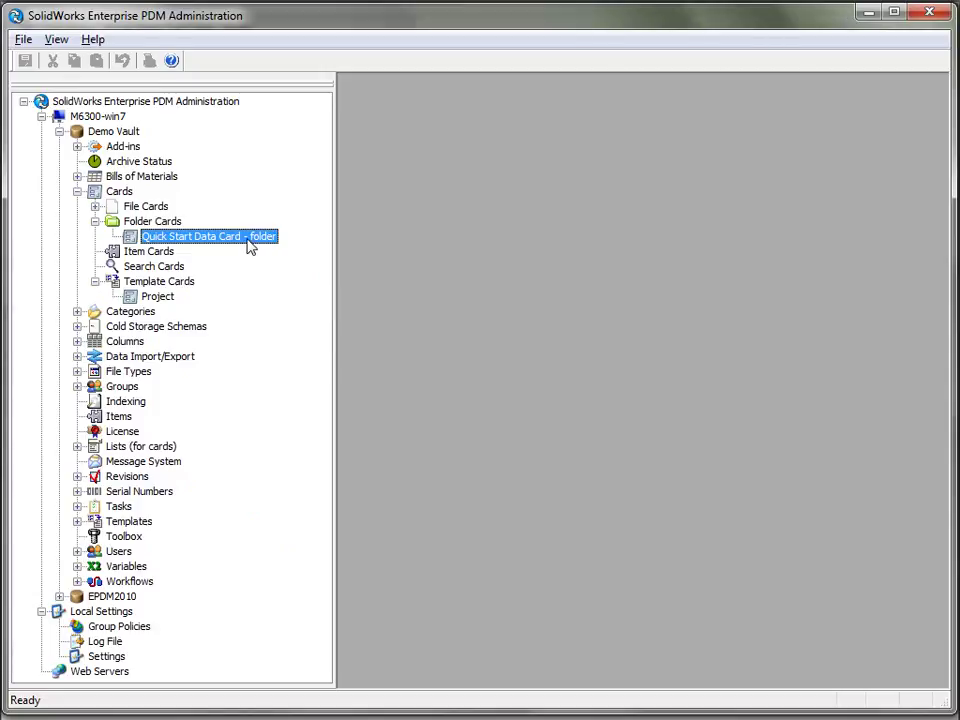
pyautogui.doubleClick(208, 237)
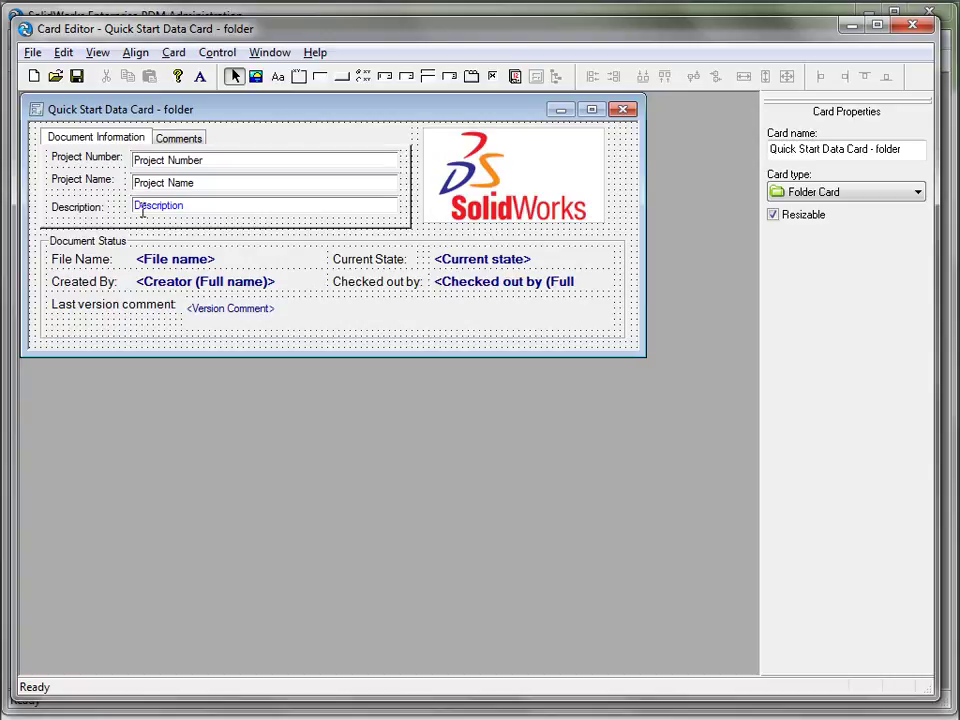
# Change the font color of the card's Description edit box to Black.
pyautogui.click(189, 207)
pyautogui.click(200, 76)
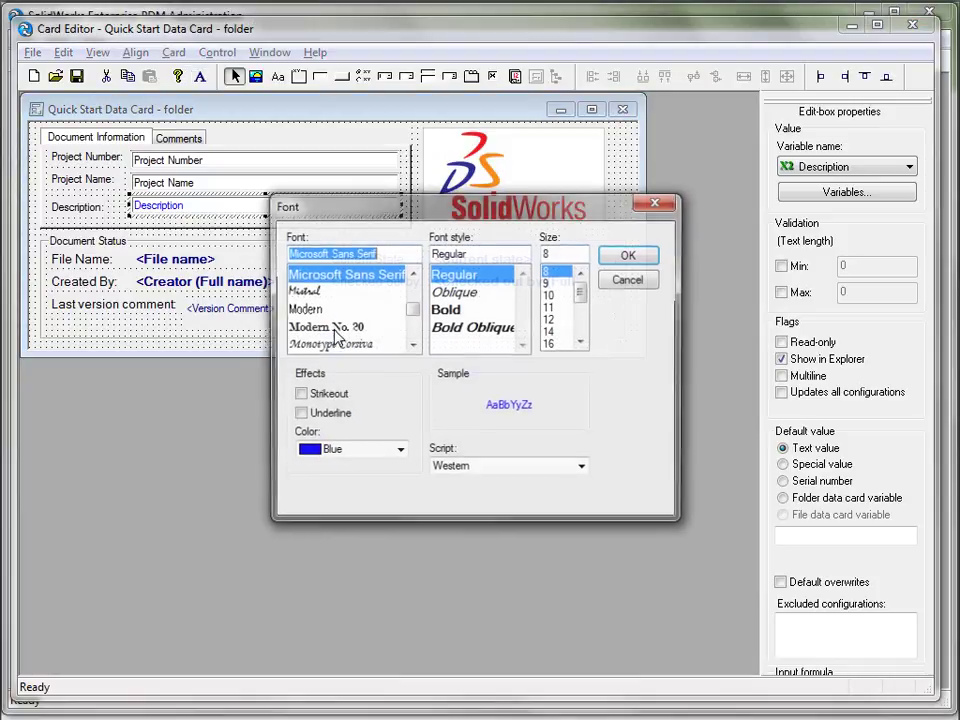
pyautogui.click(399, 451)
pyautogui.click(328, 466)
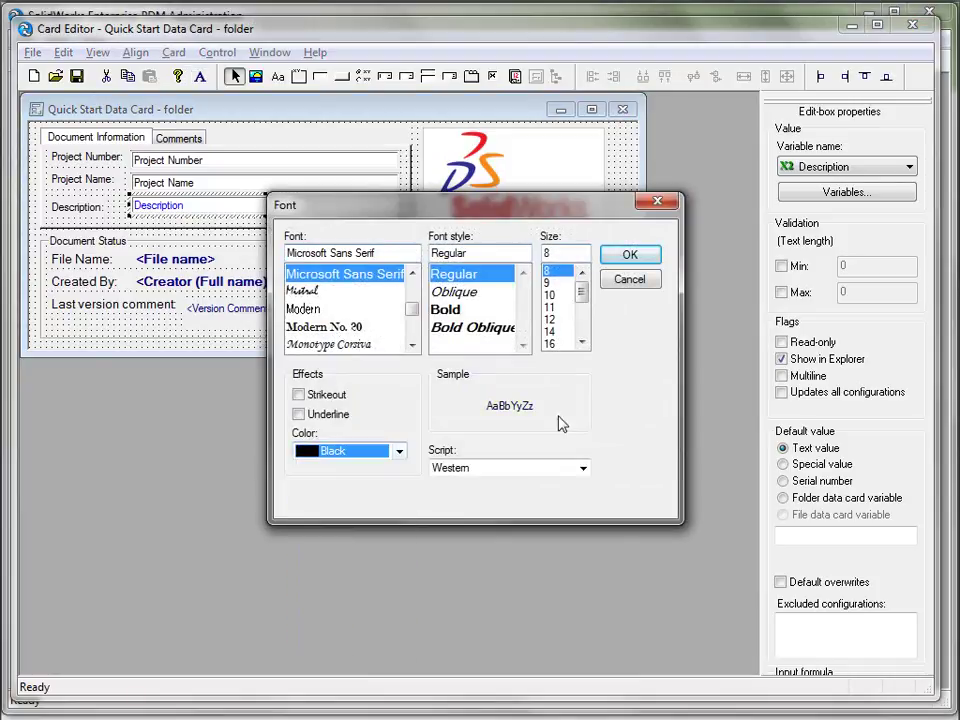
pyautogui.click(626, 256)
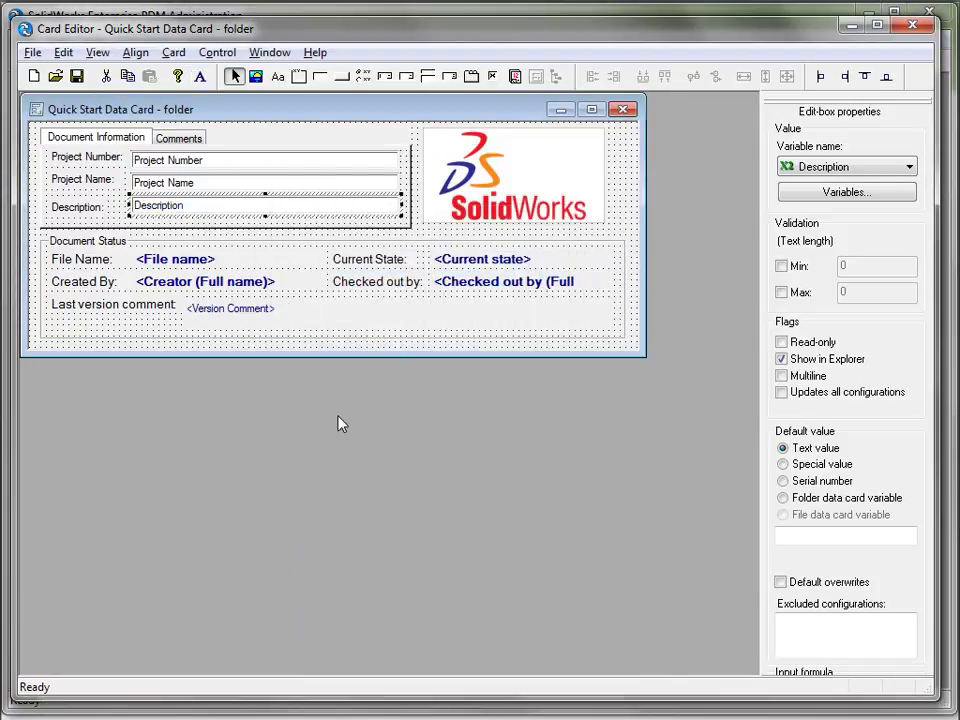
pyautogui.click(628, 187)
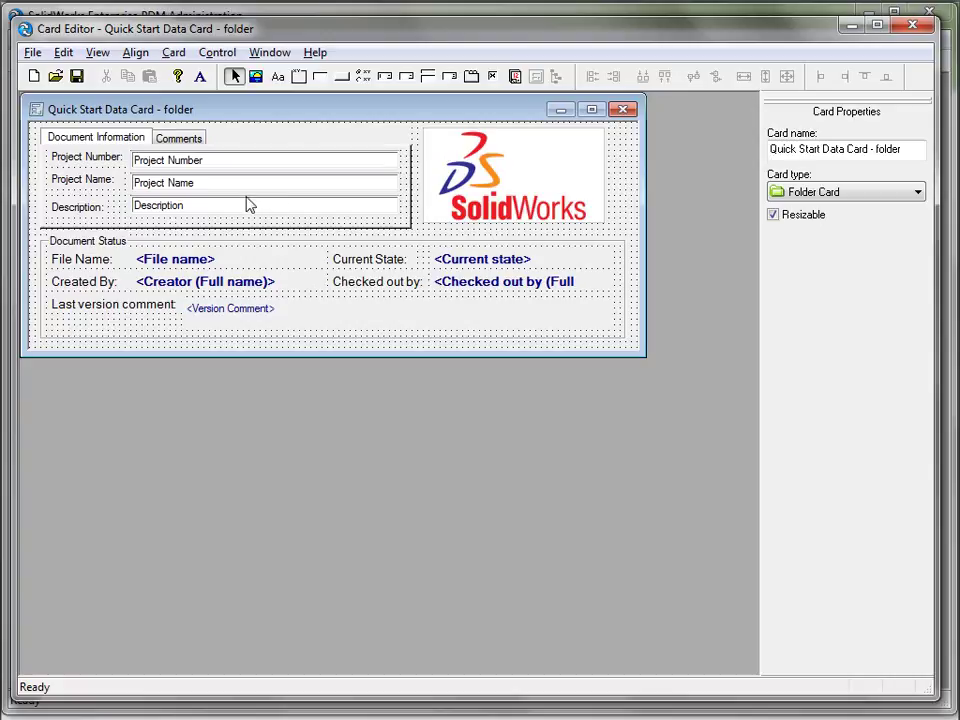
# Examine the properties of the folder card's Comment, Project Number, Project Name and Description edit boxes, and slightly reduce the card's height.
pyautogui.click(179, 139)
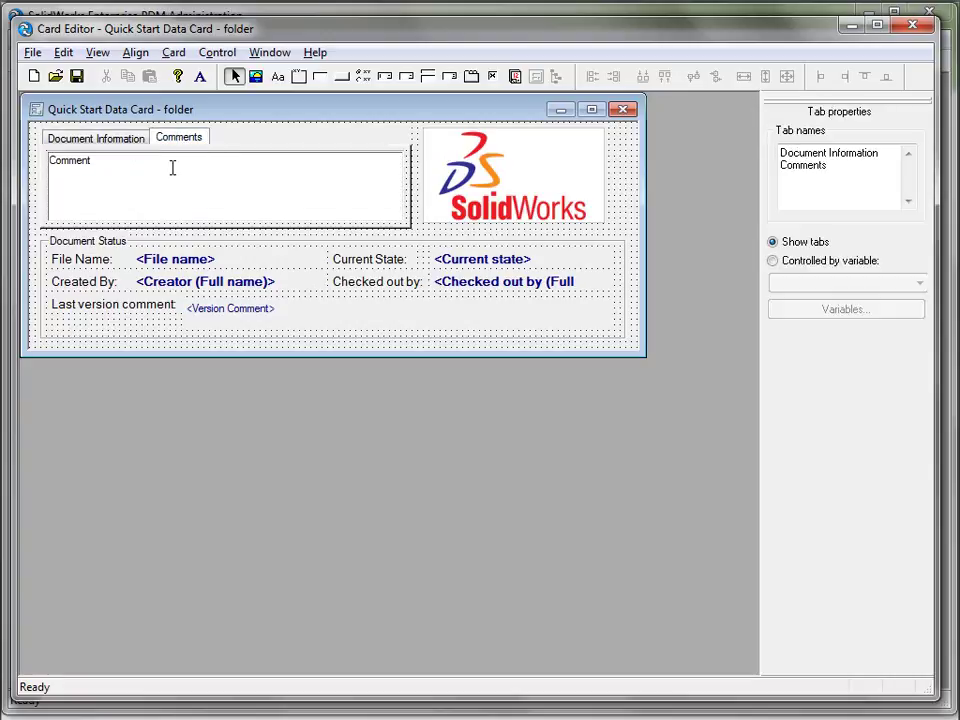
pyautogui.click(151, 168)
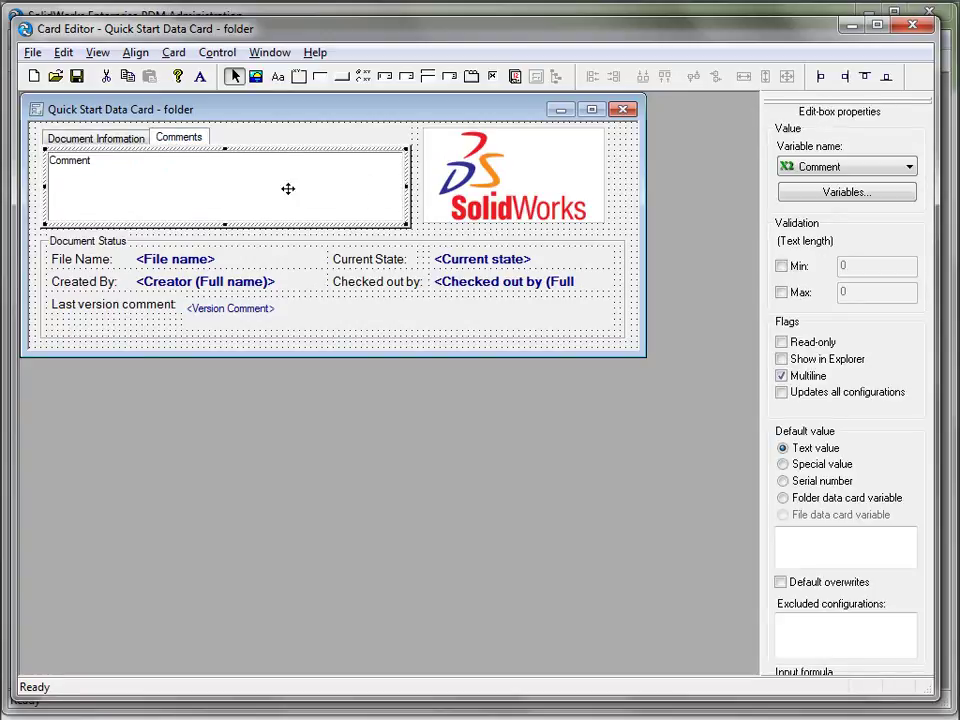
pyautogui.click(80, 140)
pyautogui.click(208, 160)
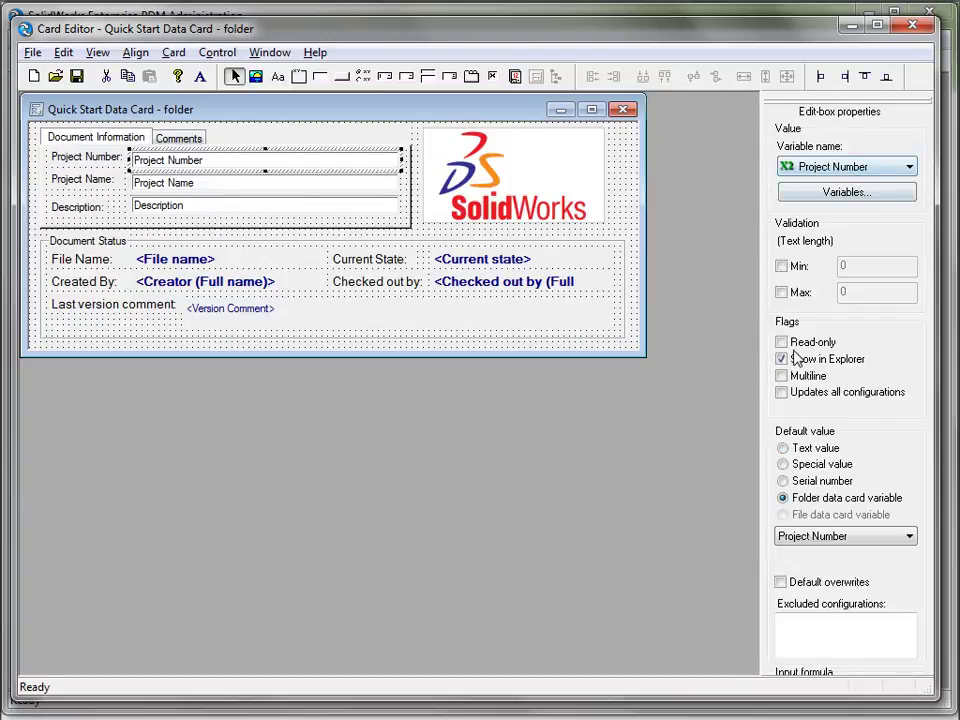
pyautogui.click(236, 182)
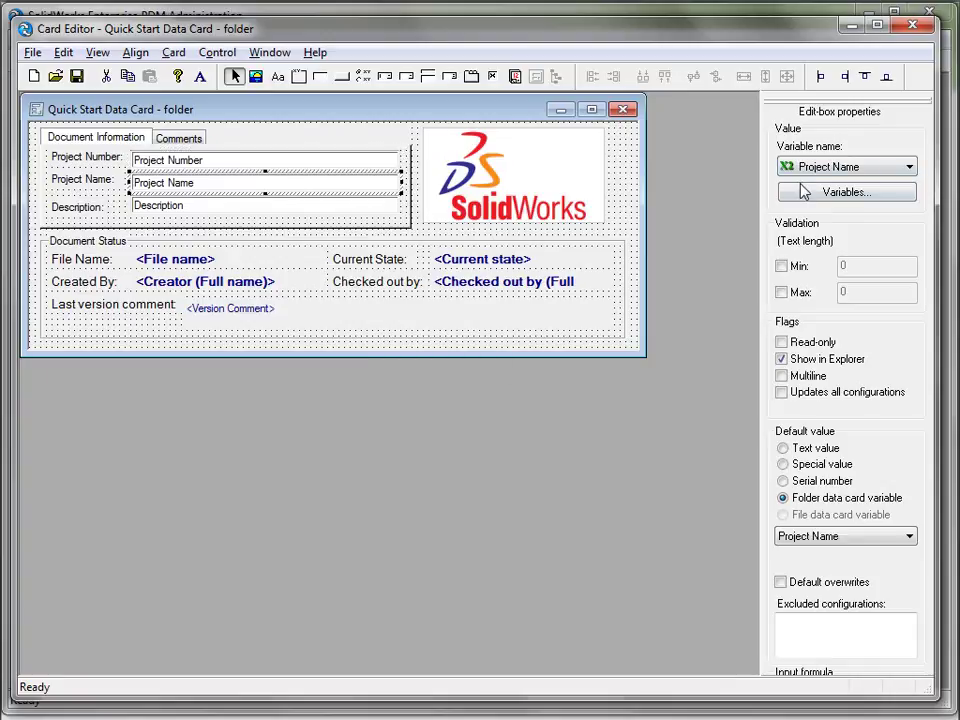
pyautogui.click(267, 205)
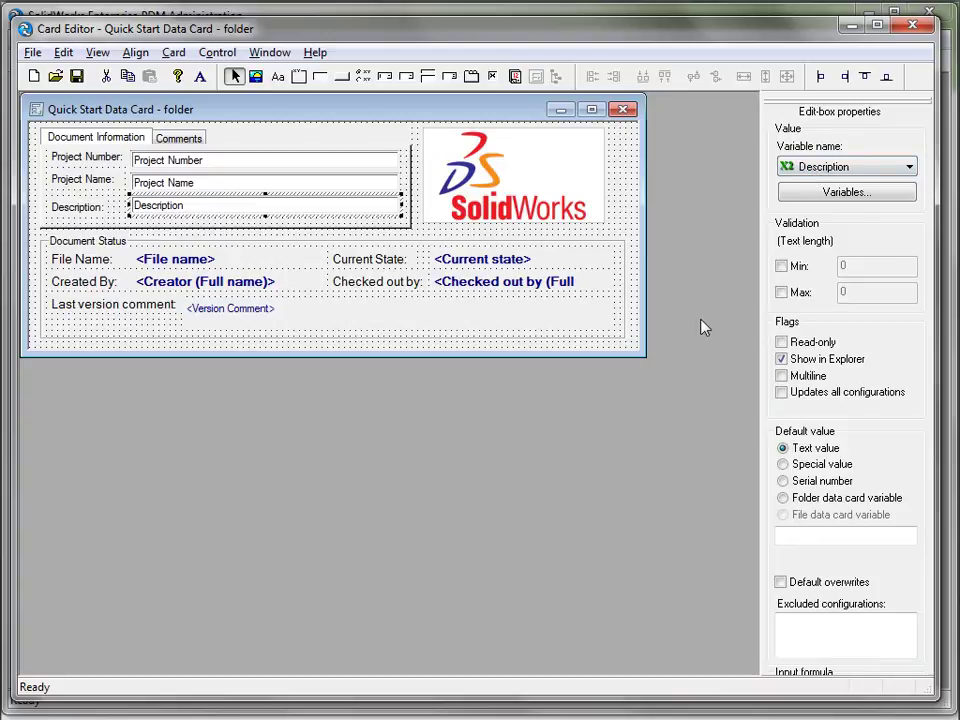
pyautogui.moveTo(604, 350); pyautogui.dragTo(606, 347)
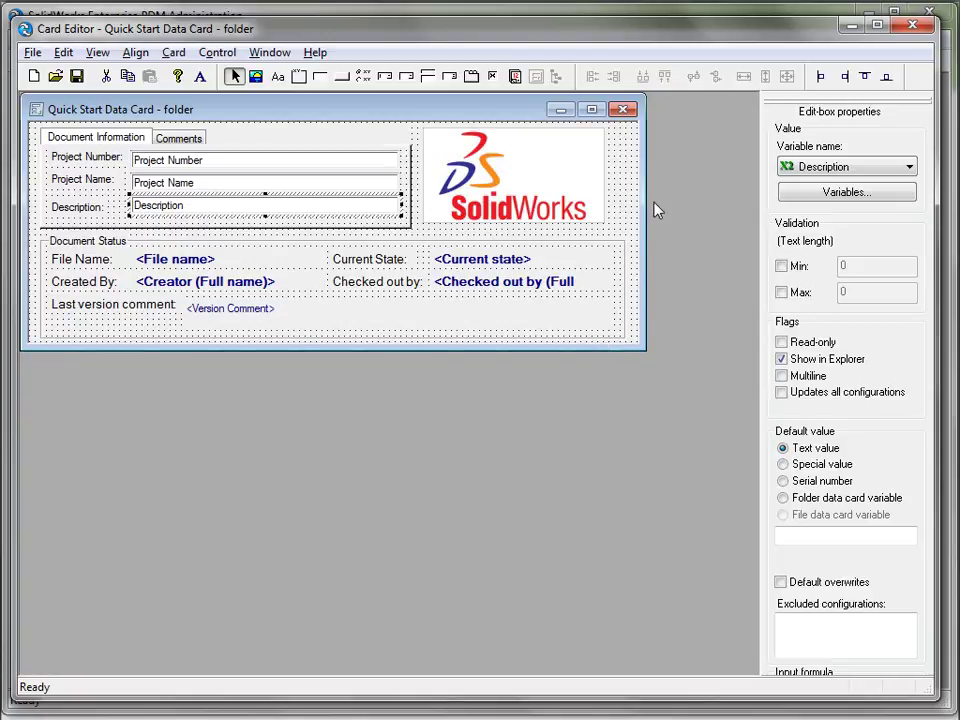
# Open the template card "Project" for editing.
pyautogui.click(55, 76)
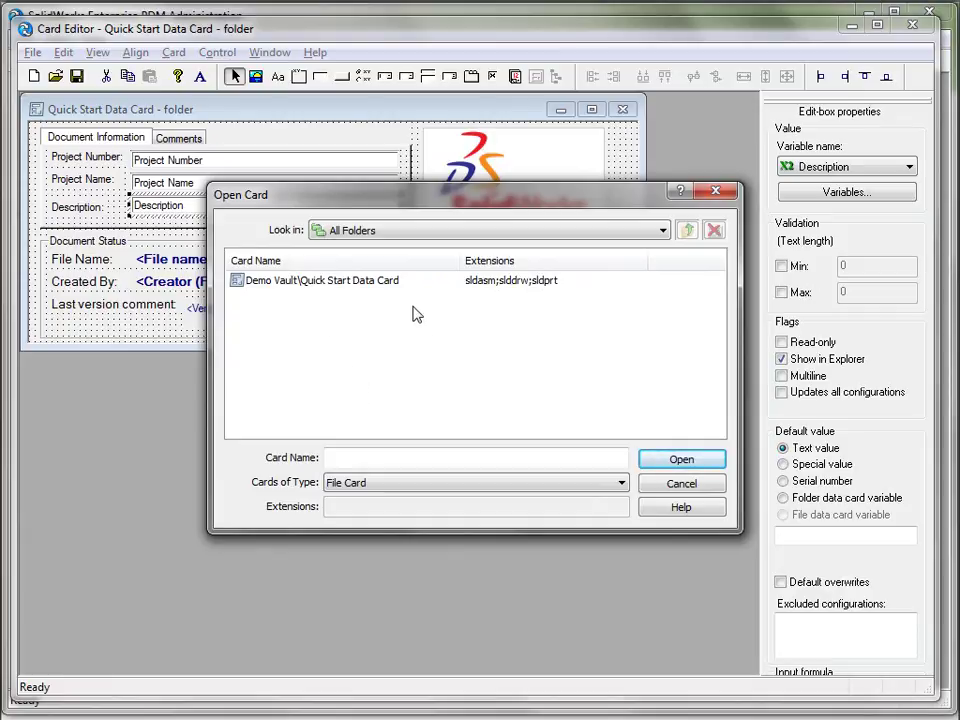
pyautogui.click(371, 484)
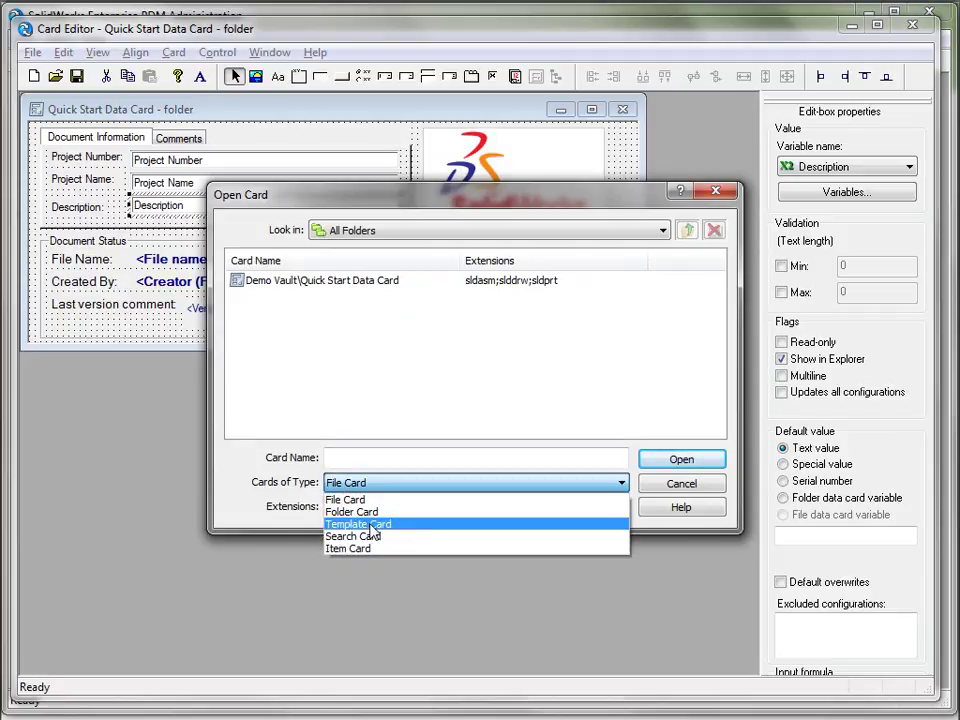
pyautogui.click(371, 527)
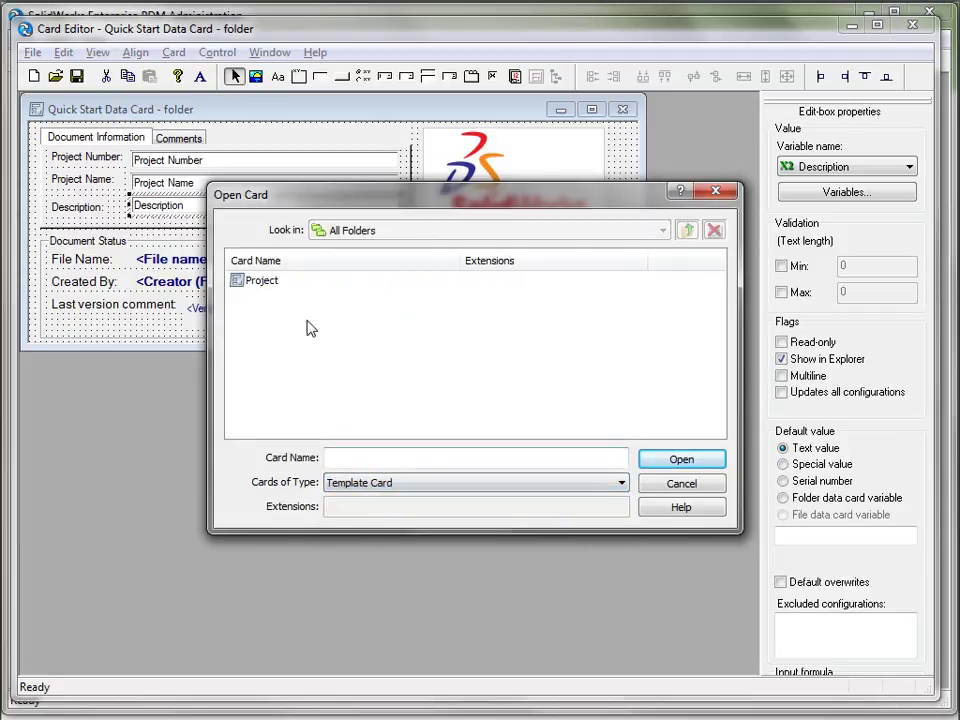
pyautogui.click(252, 282)
pyautogui.click(676, 462)
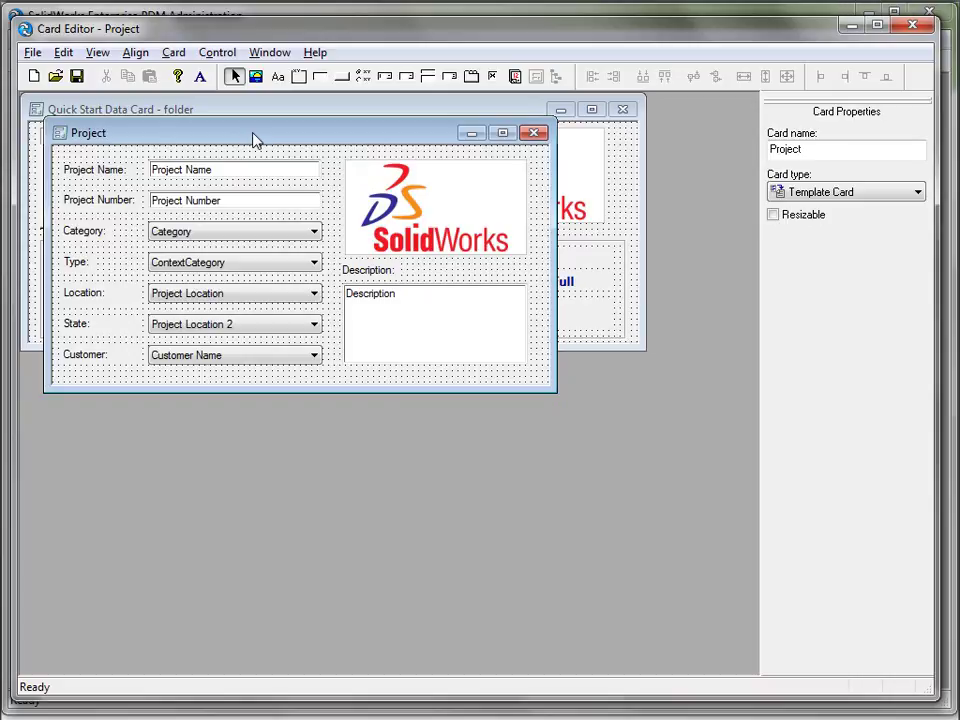
# Examine the variable and default value settings of the Project card's Project Name, Project Number and Category controls.
pyautogui.click(222, 168)
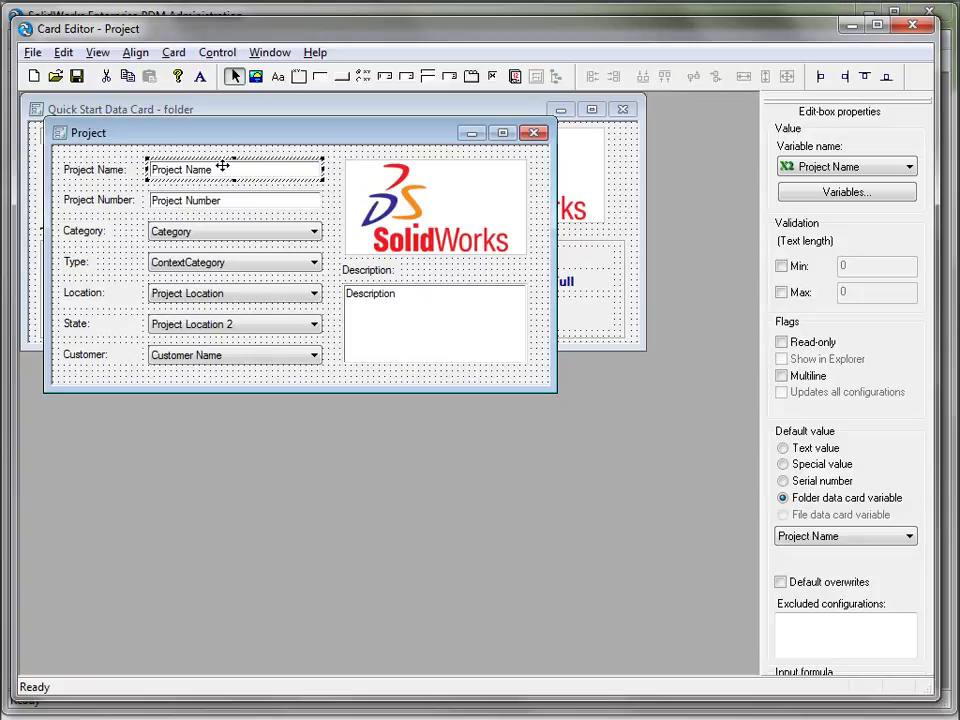
pyautogui.click(197, 201)
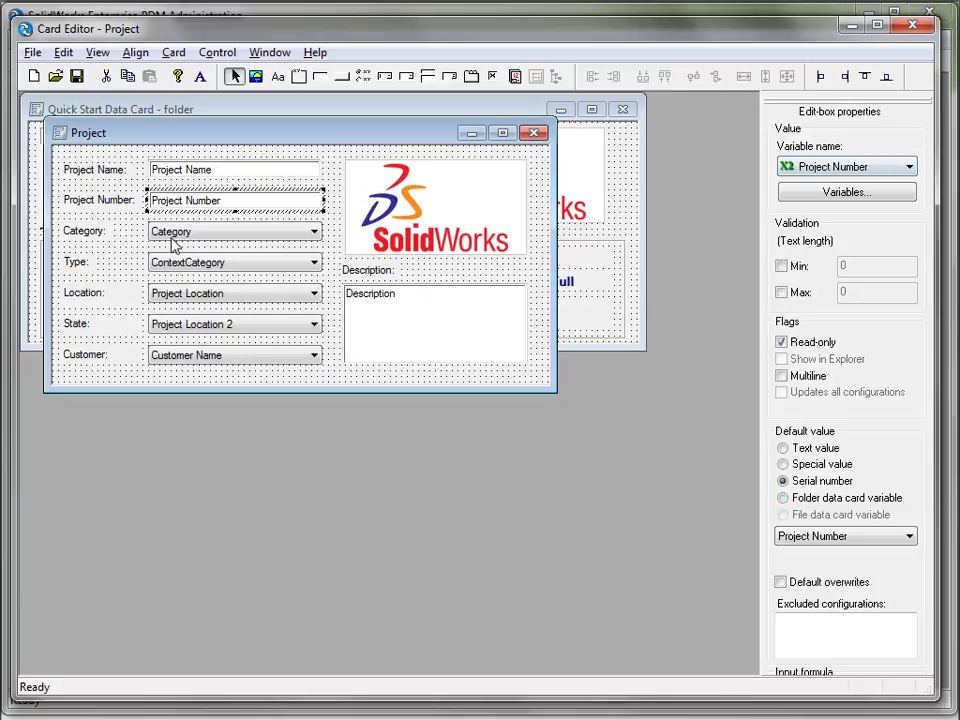
pyautogui.click(197, 168)
pyautogui.click(199, 228)
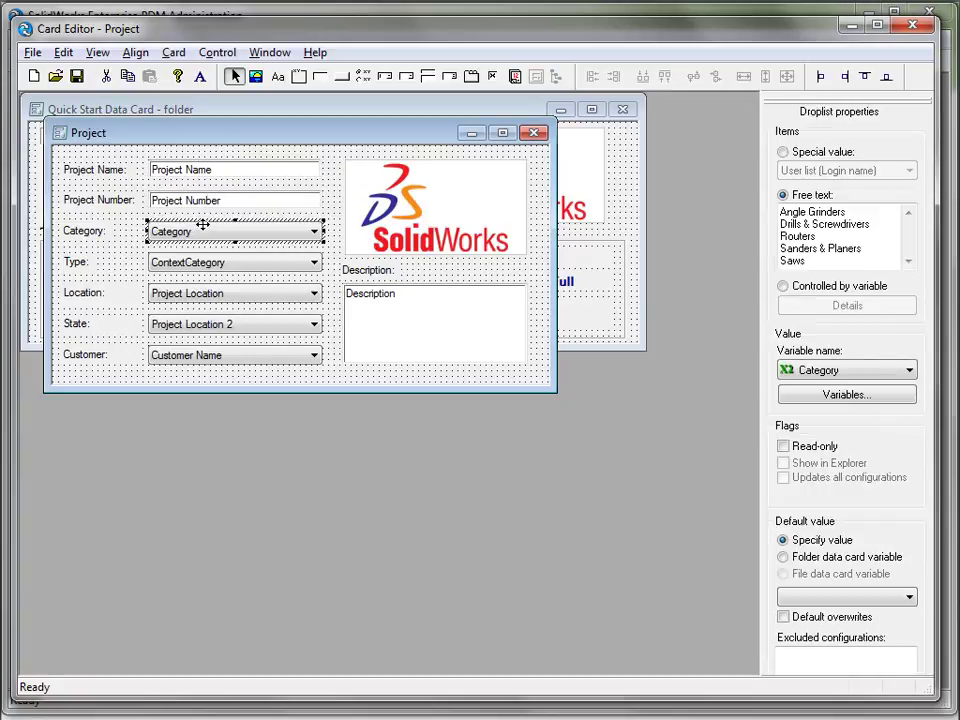
pyautogui.click(214, 172)
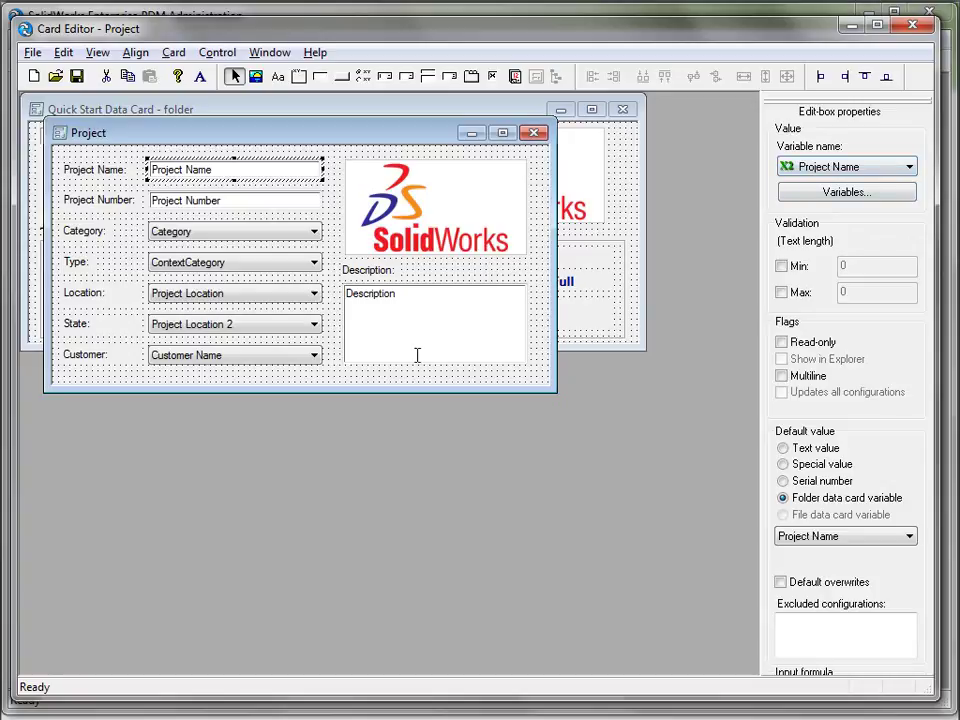
pyautogui.click(205, 263)
# Switch the Category droplist's items to Special value to view the available lists, and return them to Free text.
pyautogui.click(204, 231)
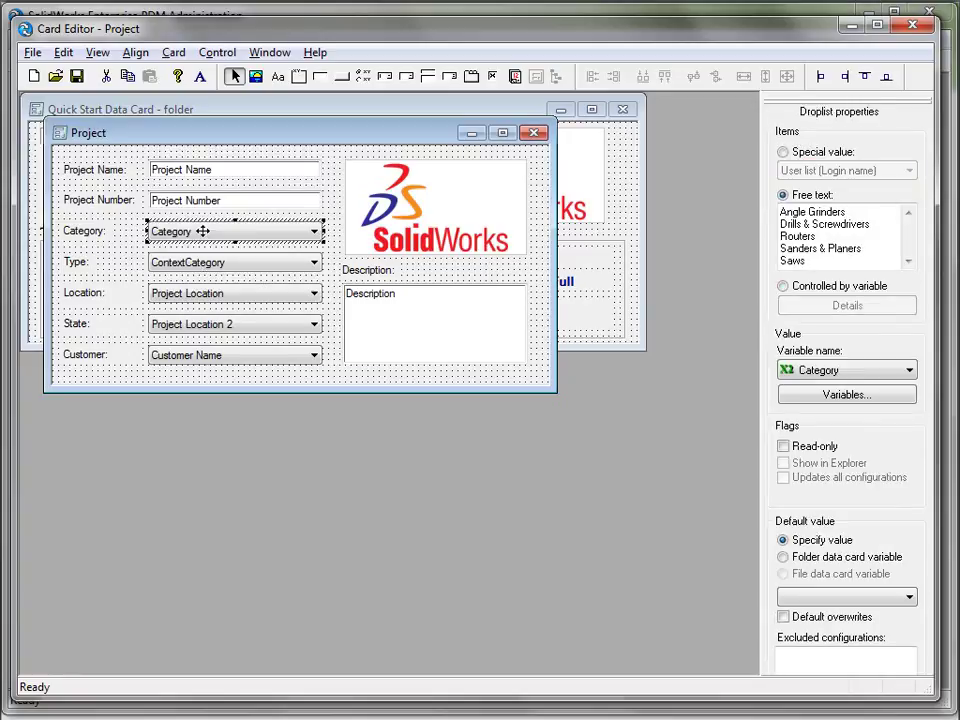
pyautogui.click(867, 212)
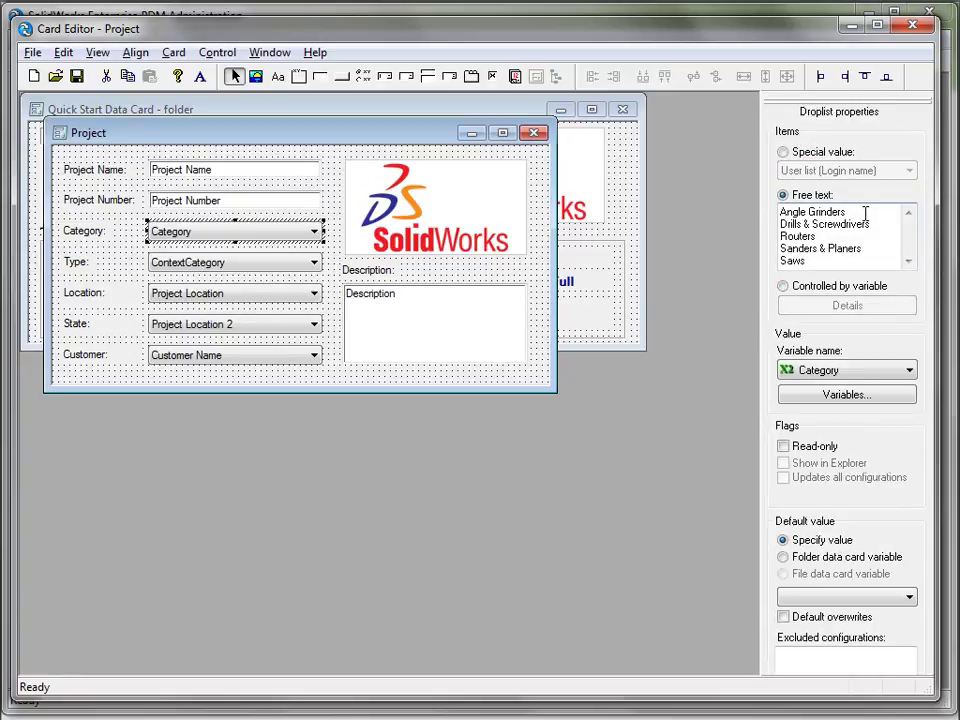
pyautogui.click(820, 152)
pyautogui.click(866, 171)
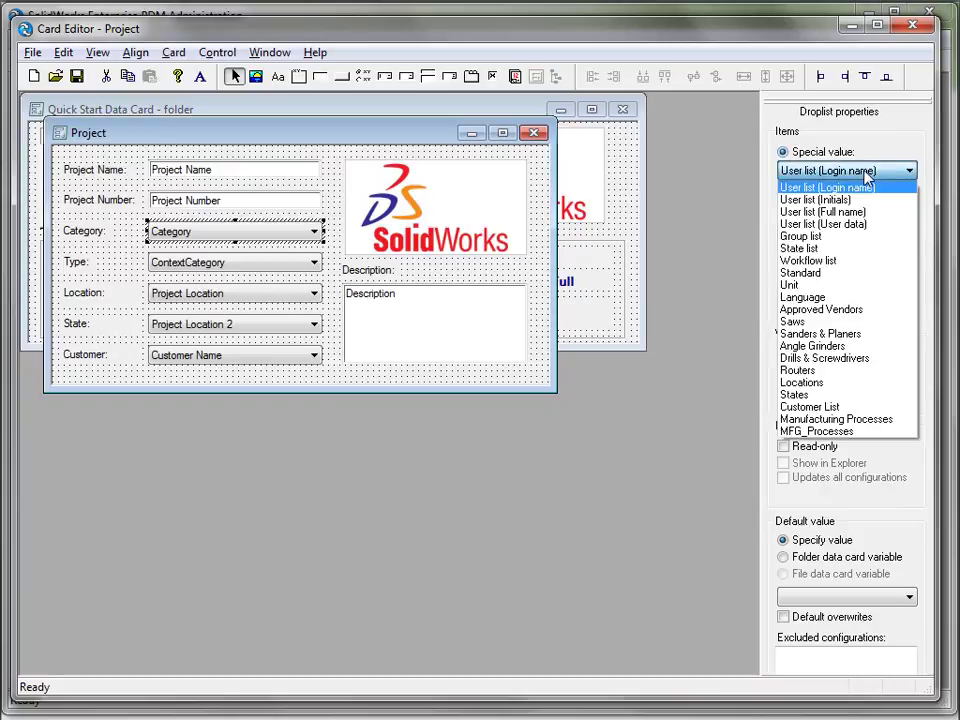
pyautogui.click(840, 179)
pyautogui.click(833, 197)
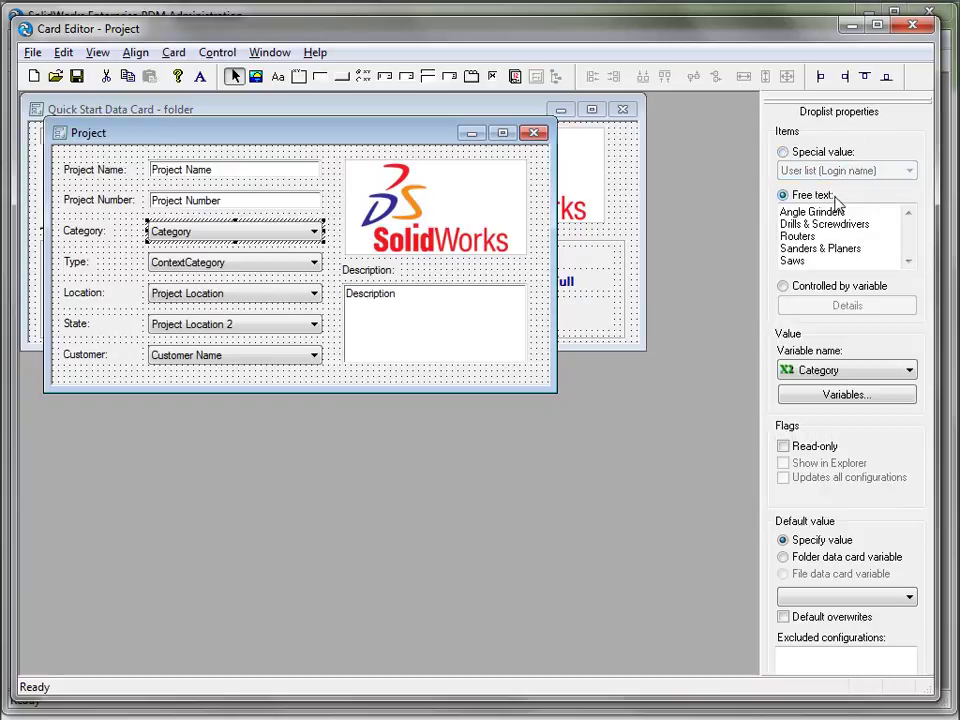
# Examine the item sources and variables of the Project card's Type, Location, State and Customer controls and its Description edit box.
pyautogui.click(190, 262)
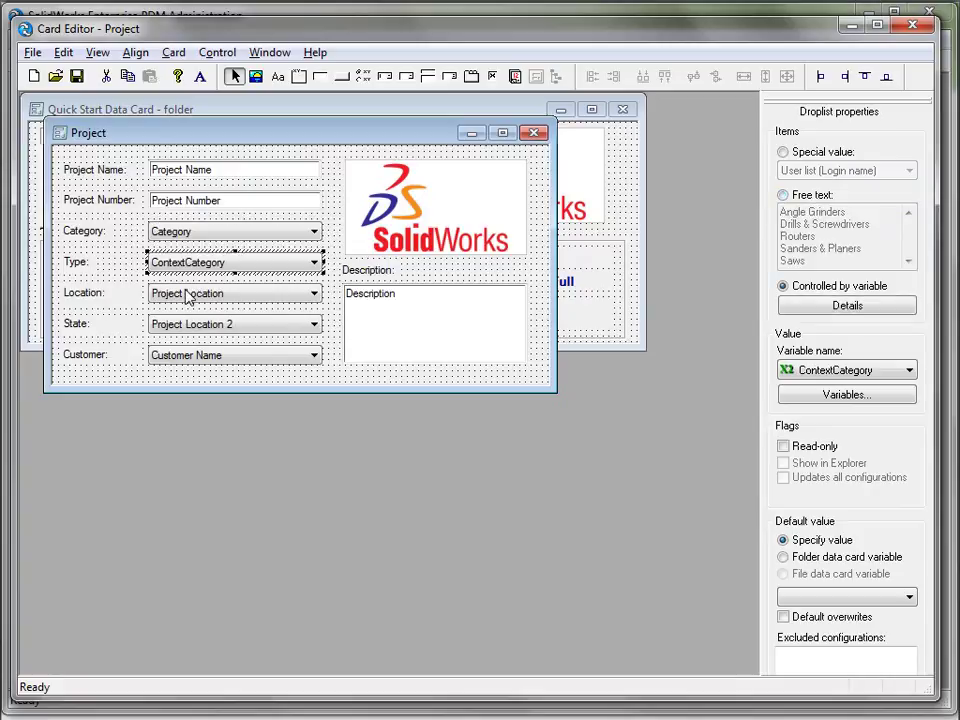
pyautogui.click(187, 294)
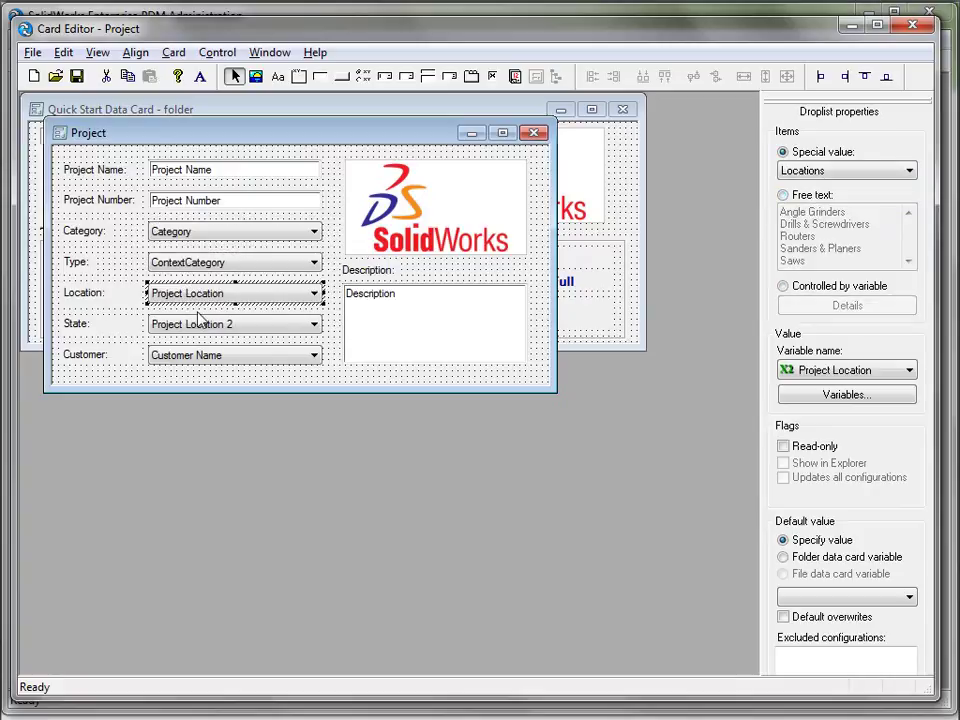
pyautogui.click(873, 172)
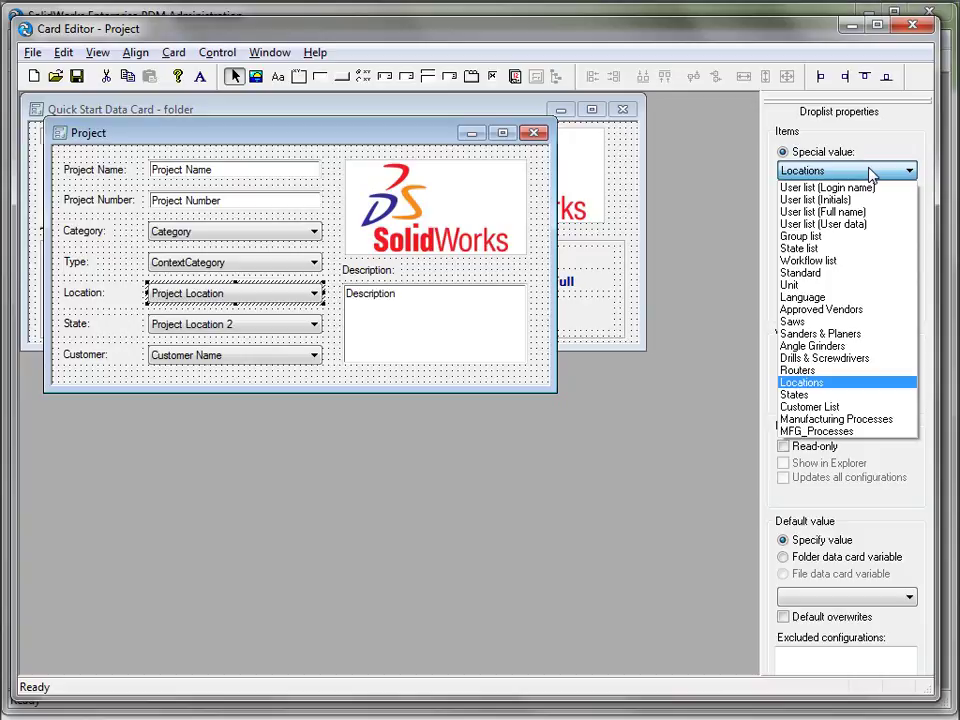
pyautogui.click(872, 172)
pyautogui.click(217, 324)
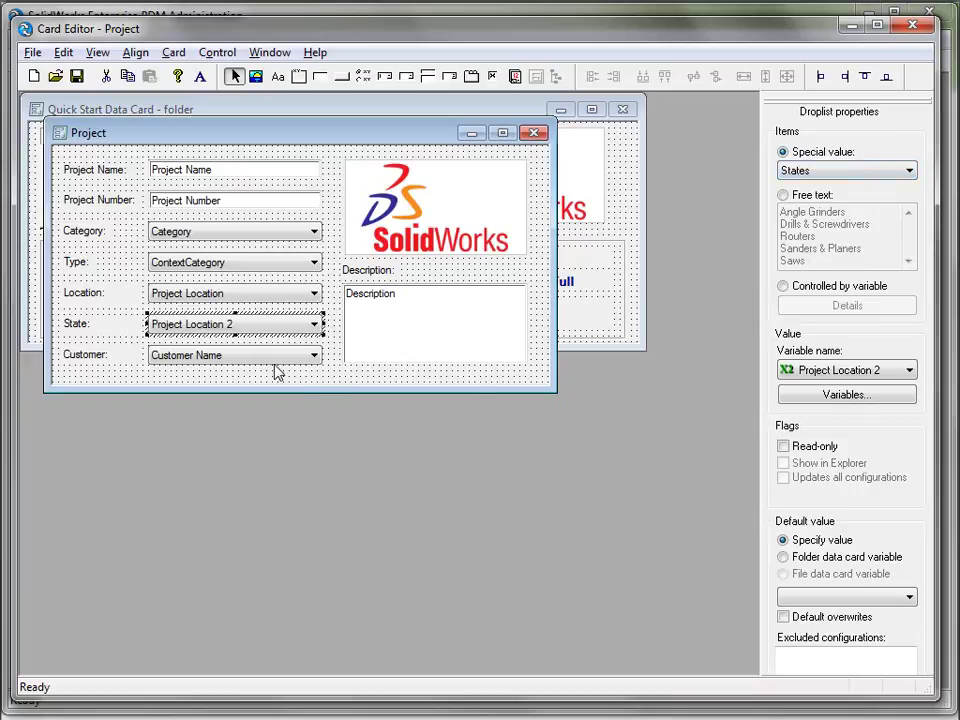
pyautogui.click(233, 358)
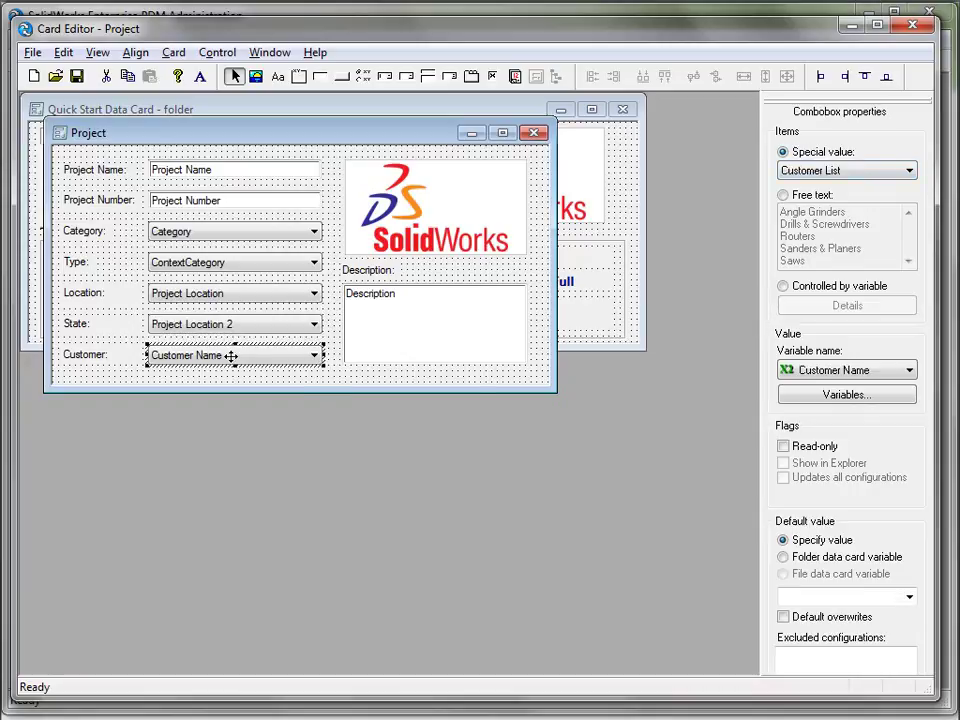
pyautogui.click(853, 172)
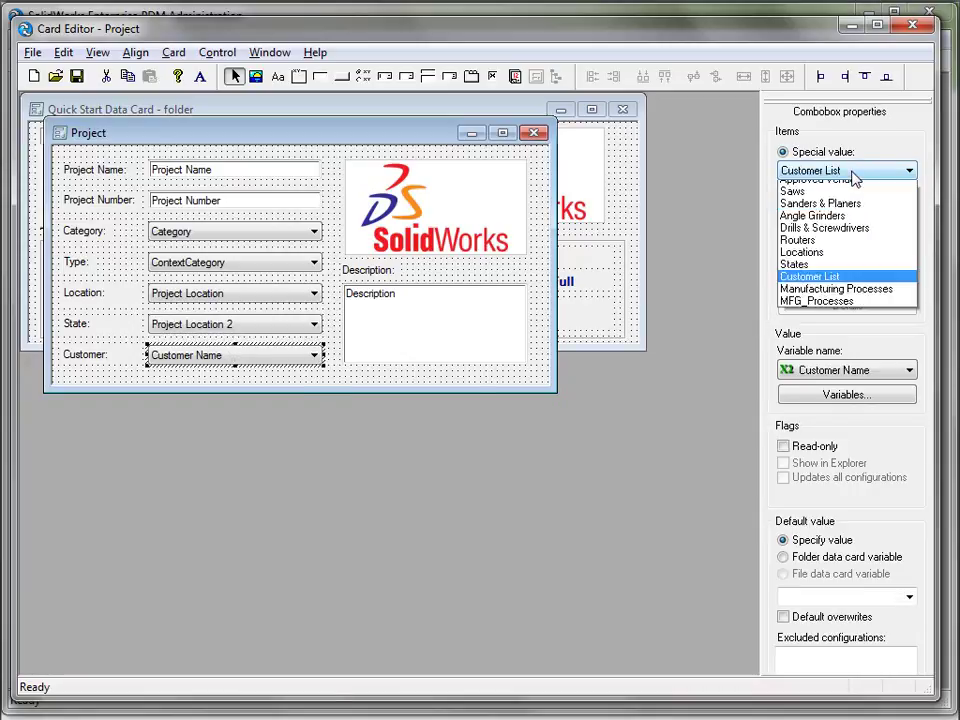
pyautogui.click(814, 418)
pyautogui.click(407, 328)
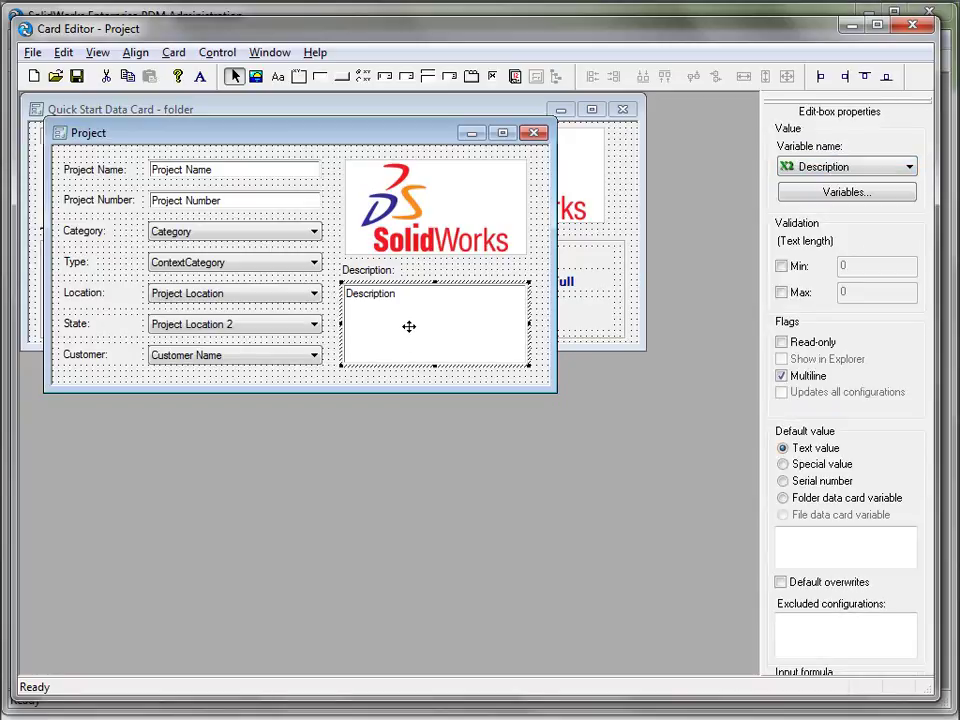
# Place the Project card below the folder card and compare the default value settings of its Project Name and Project Number boxes.
pyautogui.moveTo(165, 135); pyautogui.dragTo(199, 371)
pyautogui.click(255, 405)
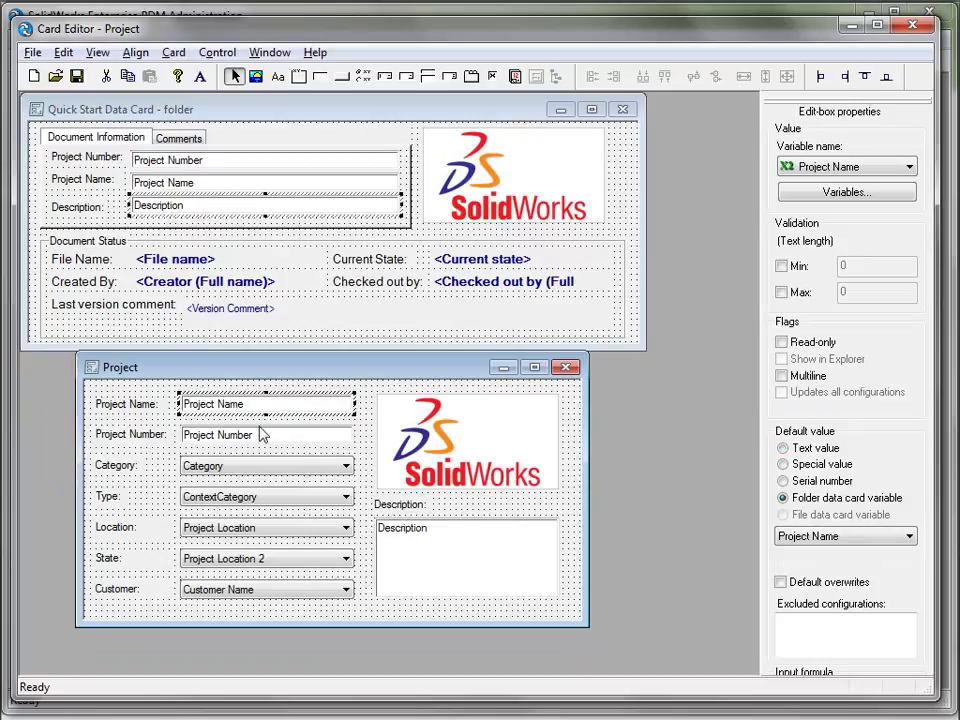
pyautogui.click(261, 435)
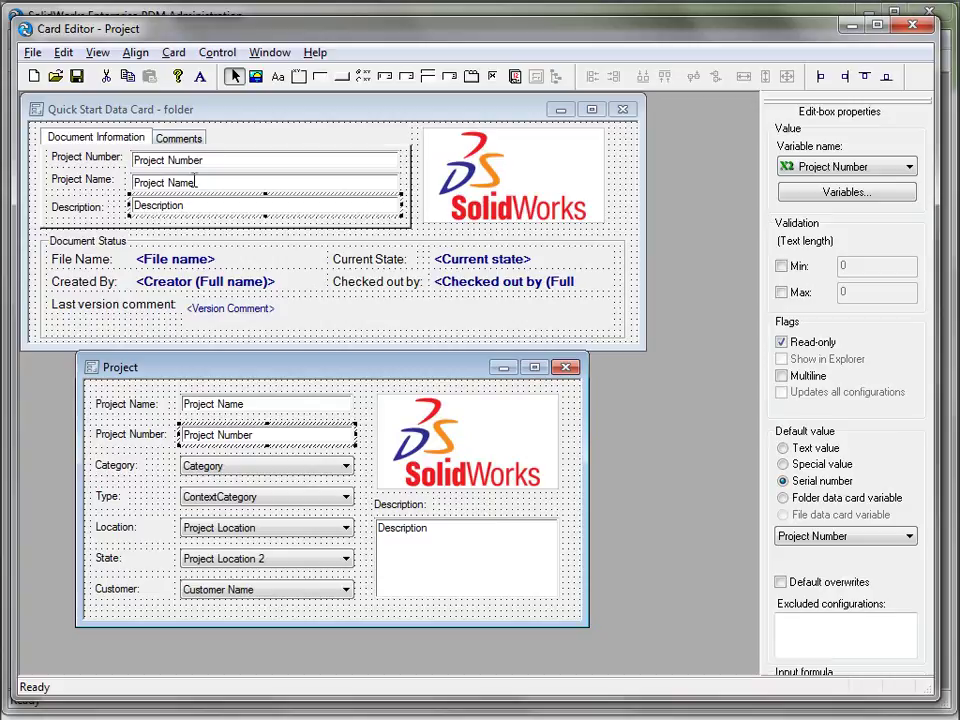
pyautogui.click(291, 405)
pyautogui.click(288, 434)
pyautogui.click(252, 403)
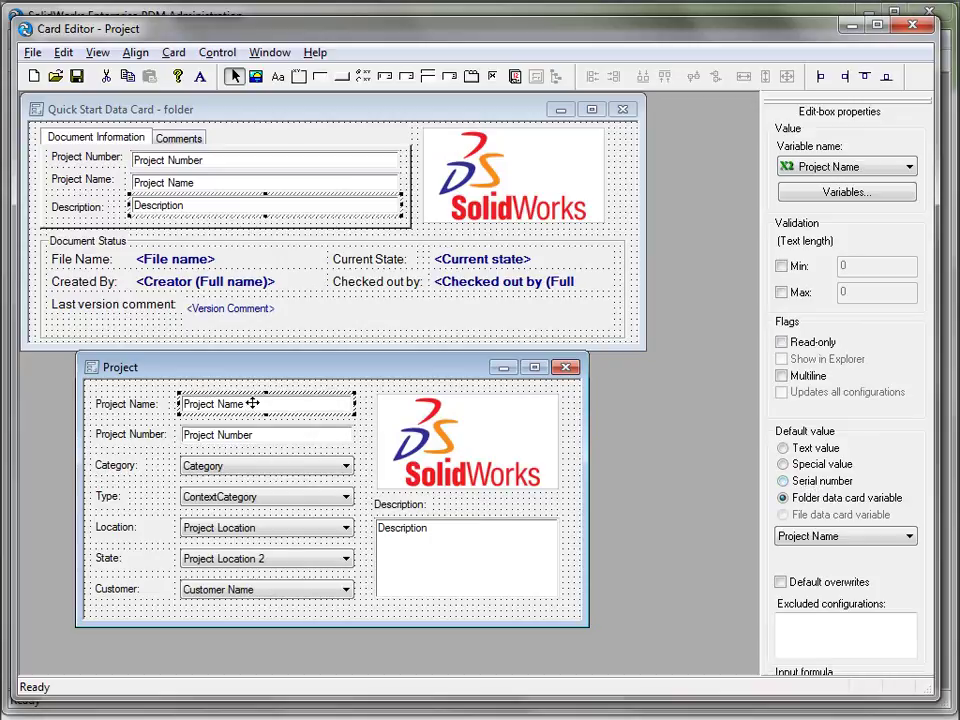
# Minimize the card editor and open the Demo Vault's "Add New Project" template for editing.
pyautogui.click(851, 24)
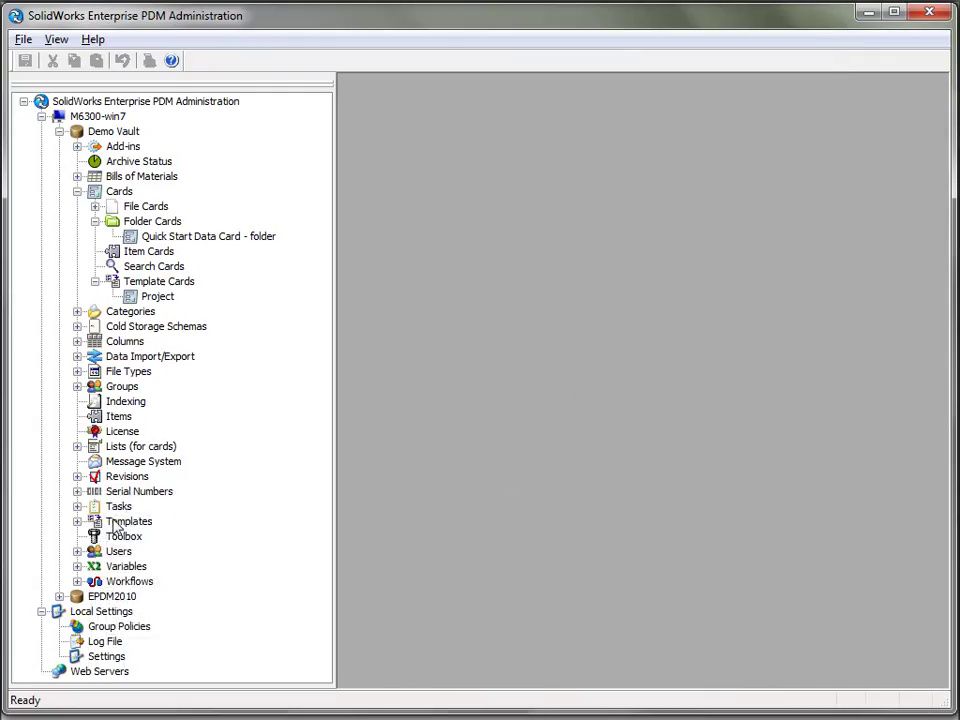
pyautogui.click(77, 521)
pyautogui.click(150, 537)
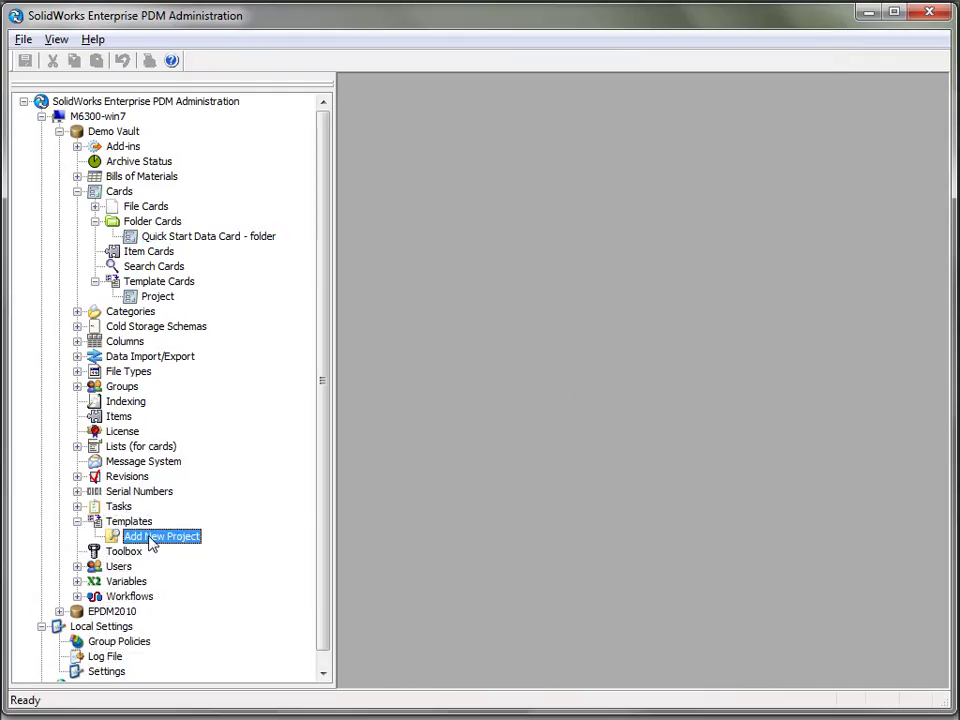
pyautogui.click(128, 521)
pyautogui.click(165, 537)
pyautogui.doubleClick(164, 540)
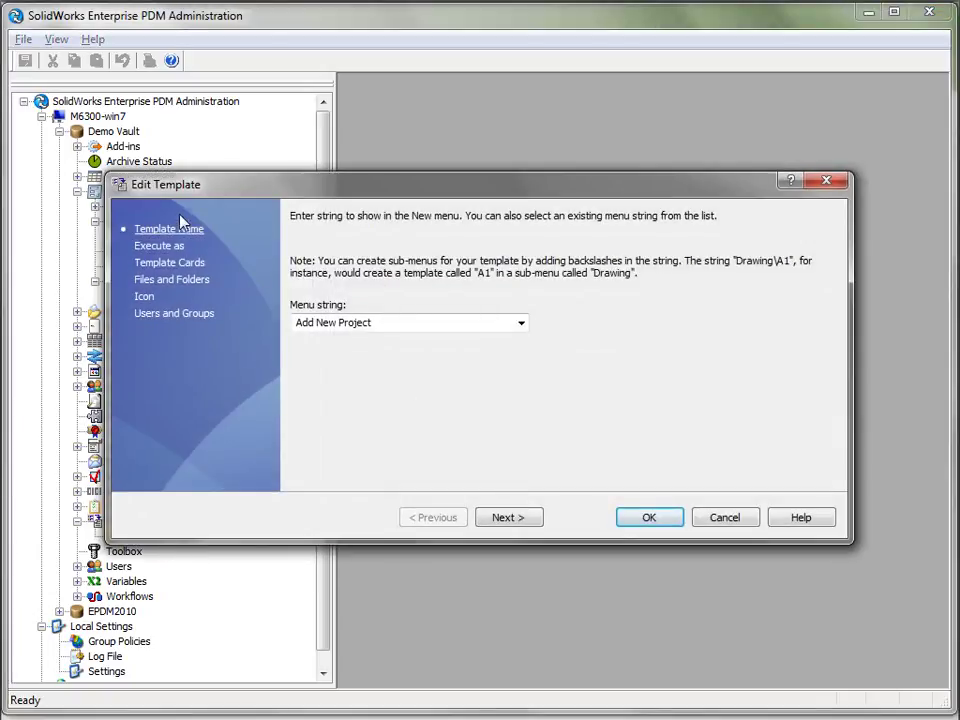
# Check the template's menu string against the New options in the vault's Engineering folder, and proceed to the Execute as settings.
pyautogui.doubleClick(408, 323)
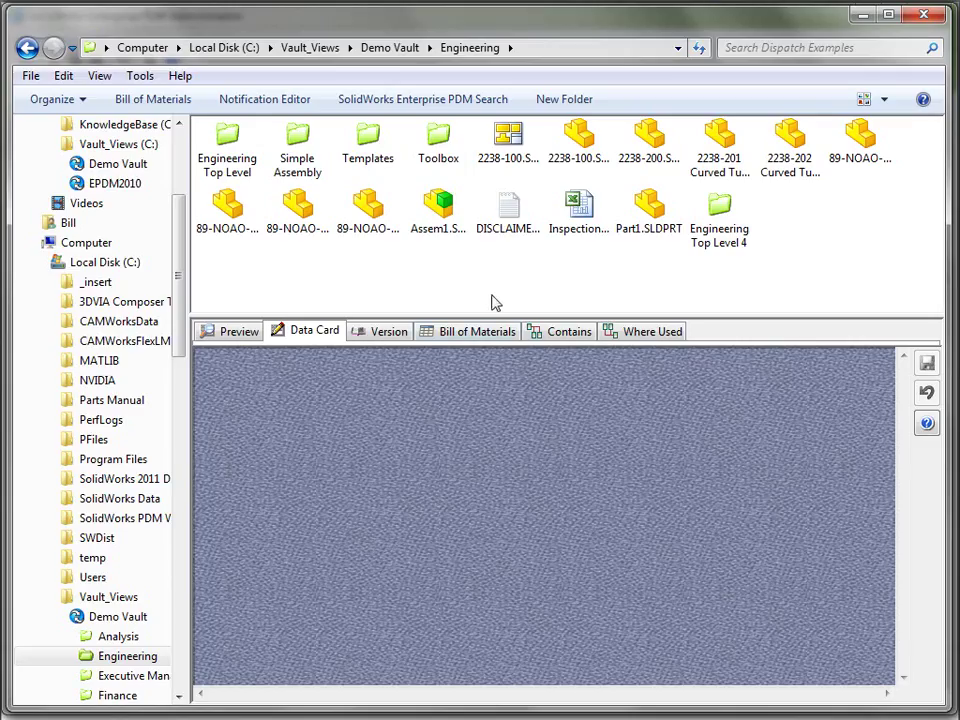
pyautogui.rightClick(478, 276)
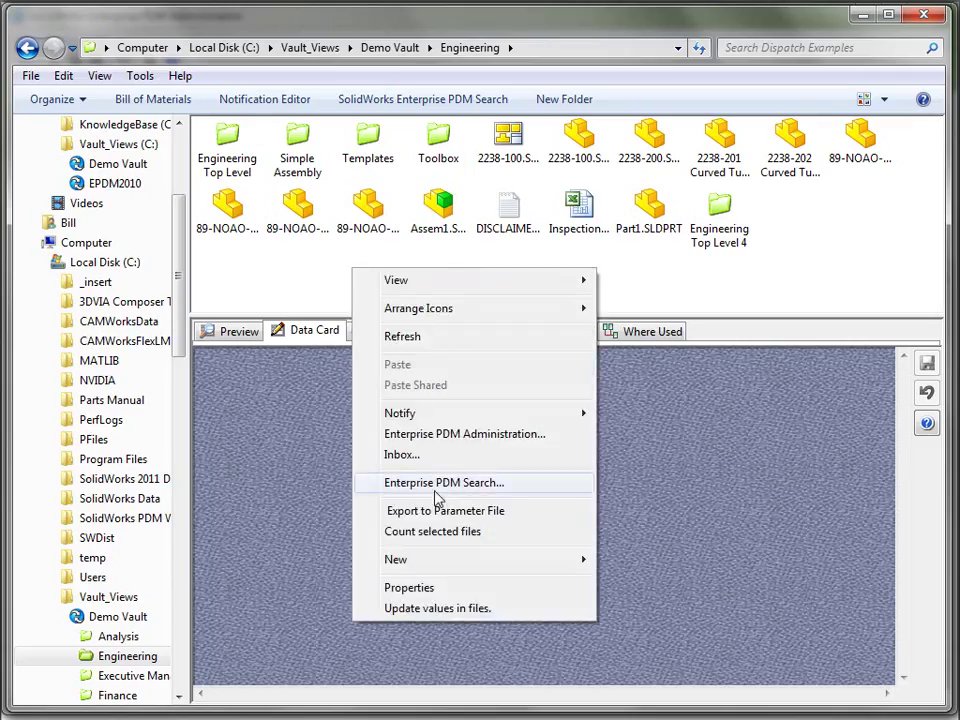
pyautogui.moveTo(447, 566)
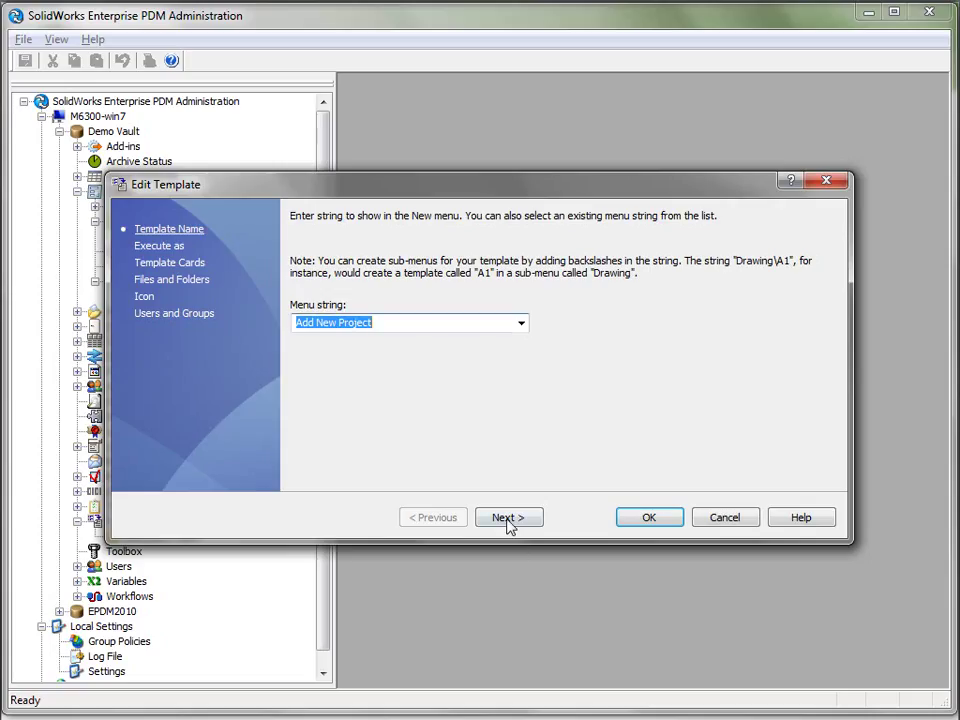
pyautogui.click(507, 521)
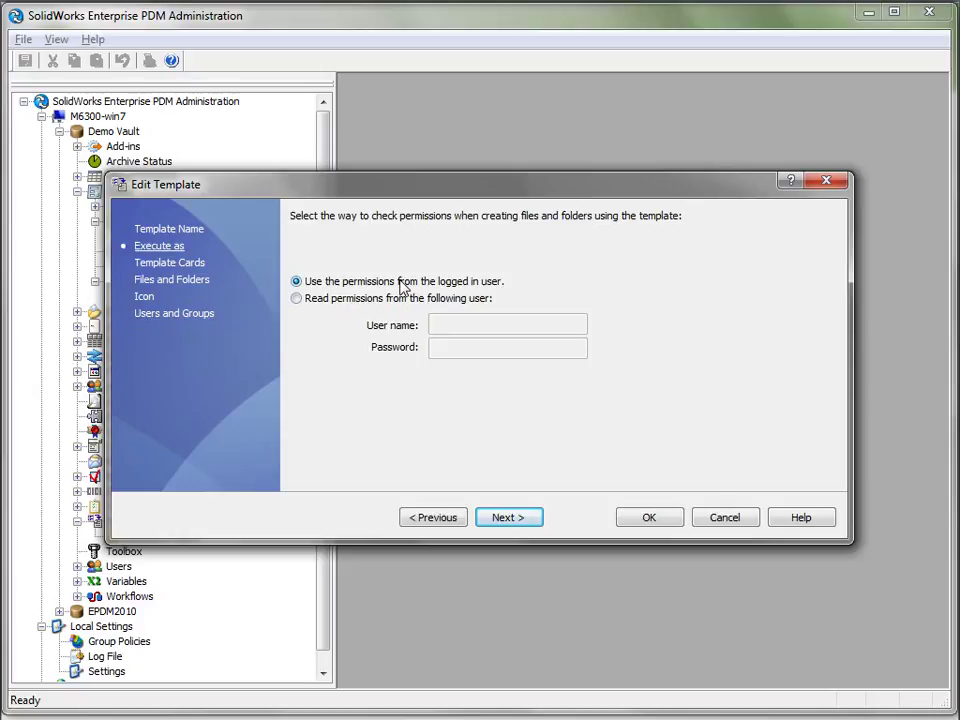
# Go to the Template Cards settings and examine the types and prompts of the Description, Project Number and Project Name template variables.
pyautogui.click(505, 519)
pyautogui.click(433, 517)
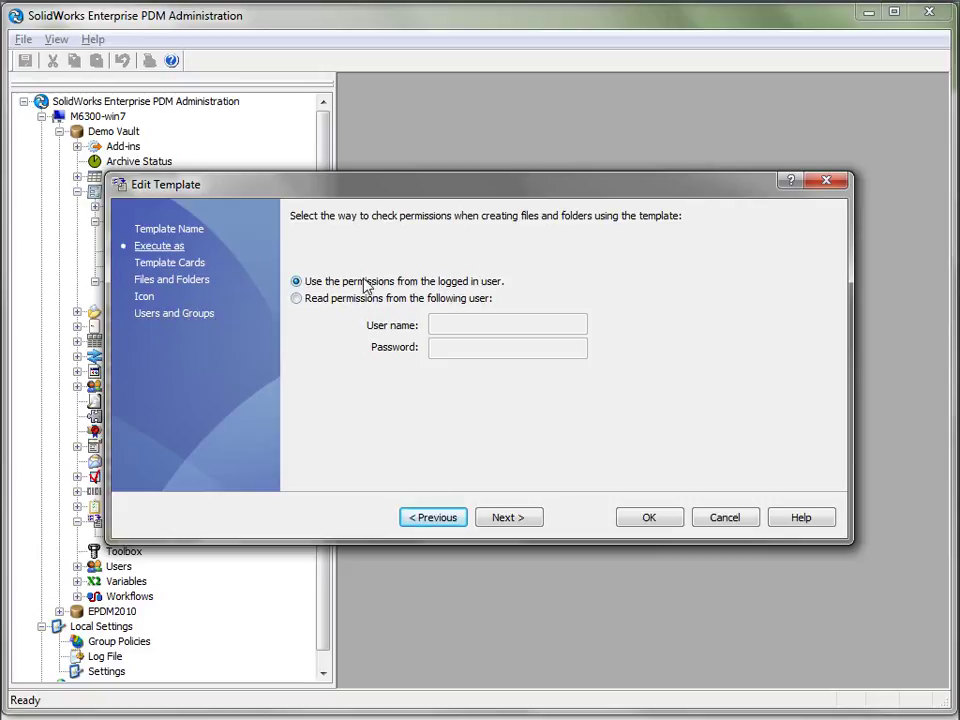
pyautogui.click(166, 264)
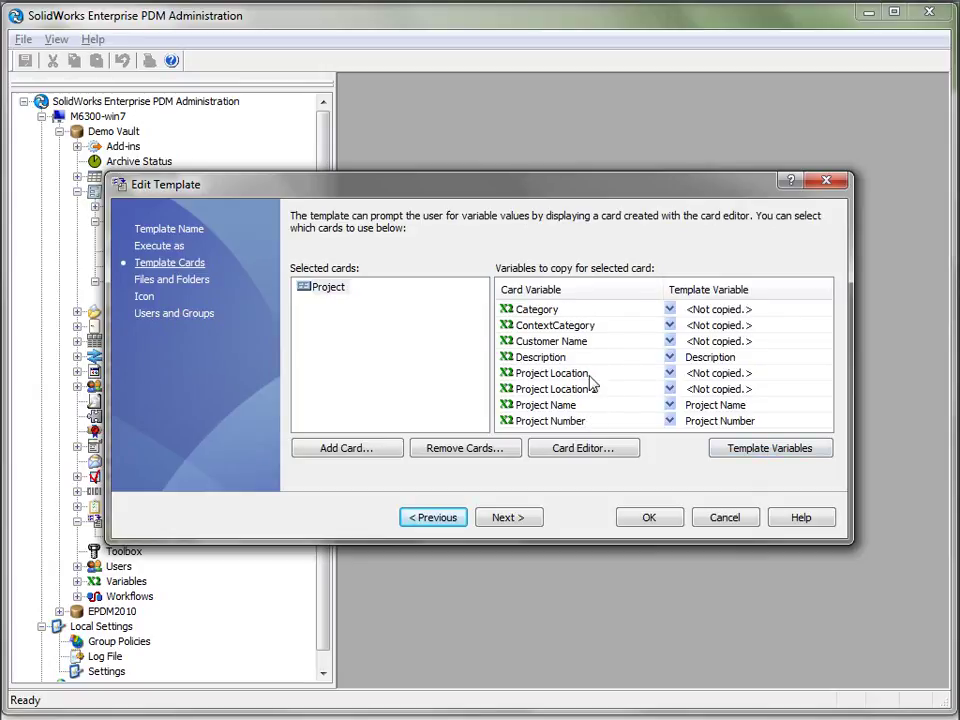
pyautogui.click(760, 452)
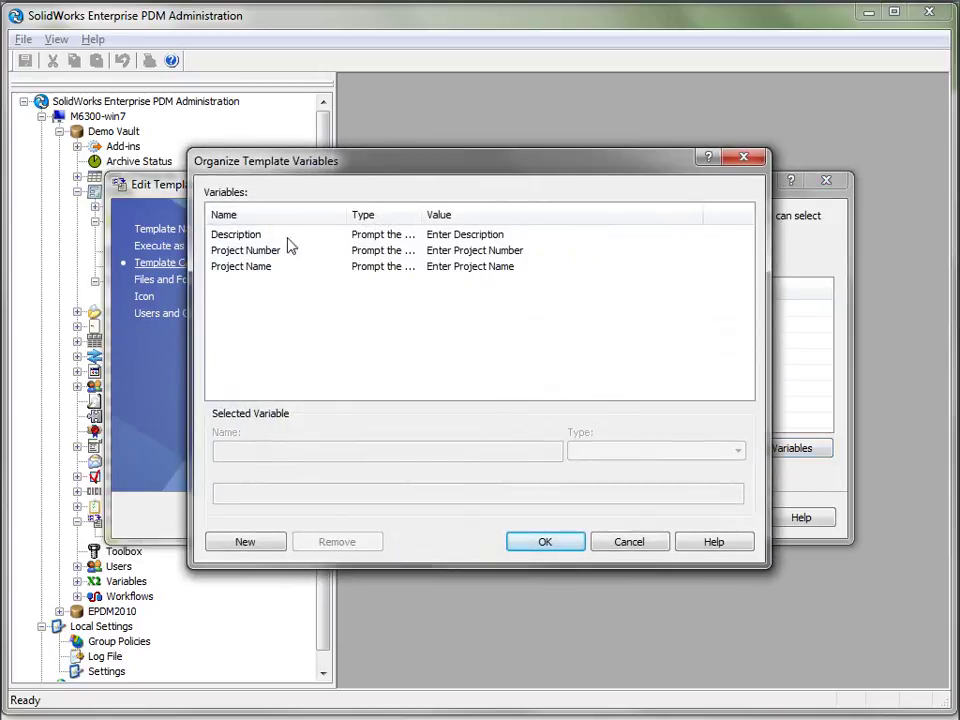
pyautogui.moveTo(346, 214); pyautogui.dragTo(316, 214)
pyautogui.moveTo(389, 214); pyautogui.dragTo(491, 213)
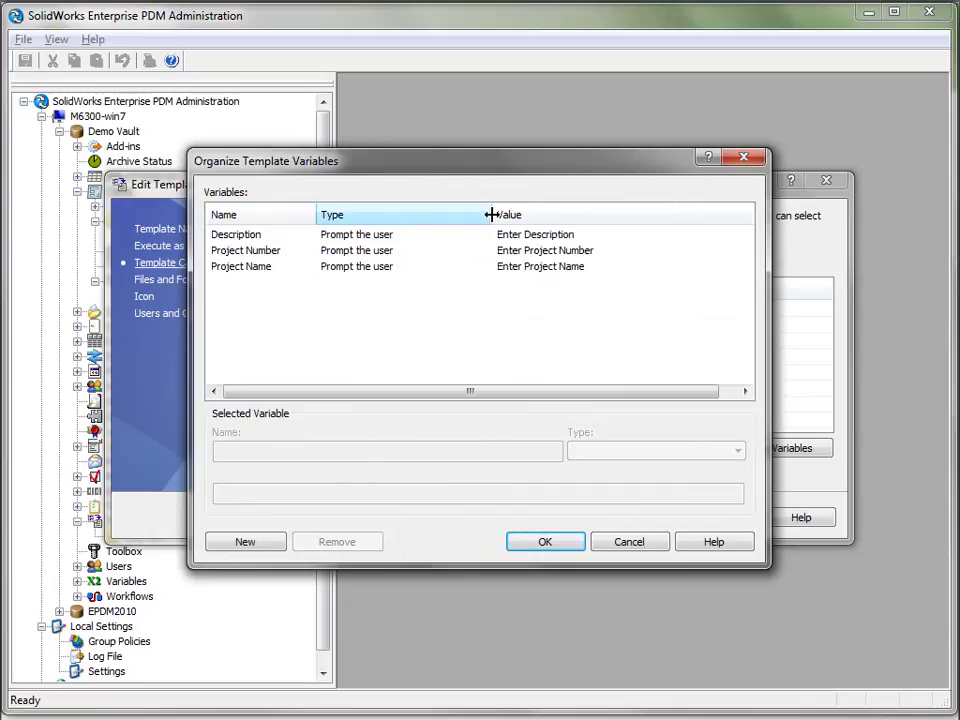
pyautogui.click(253, 236)
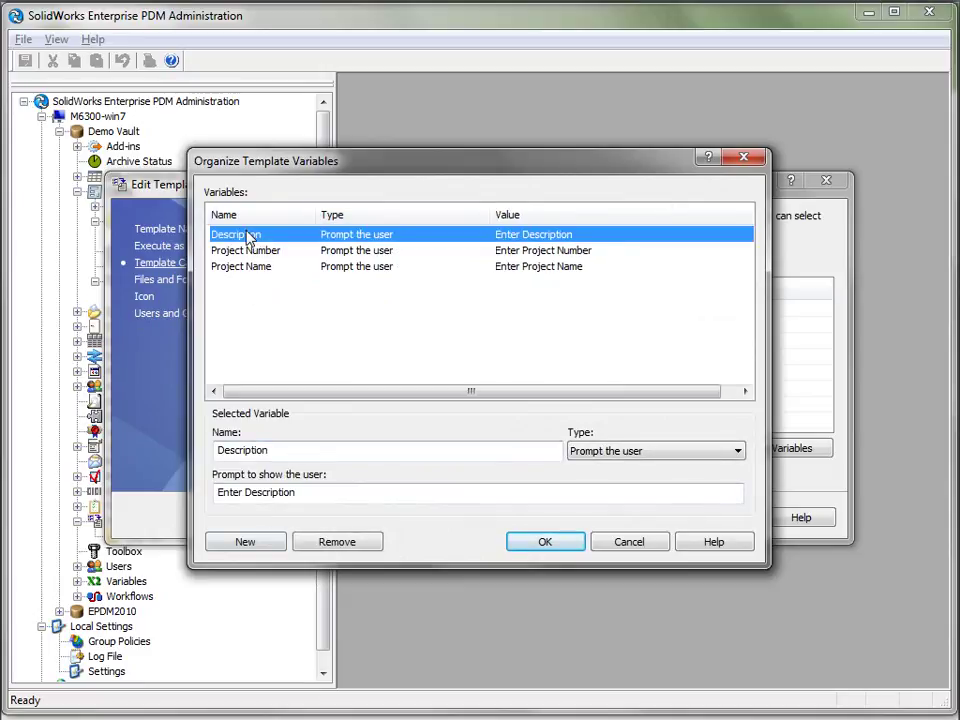
pyautogui.moveTo(282, 170); pyautogui.dragTo(353, 187)
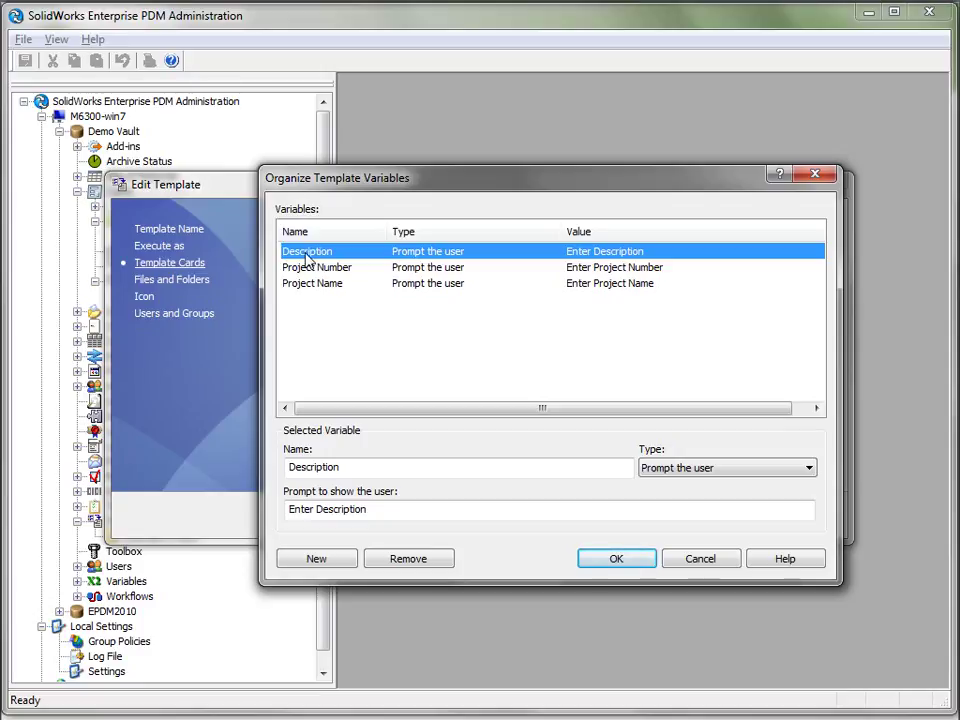
pyautogui.click(308, 268)
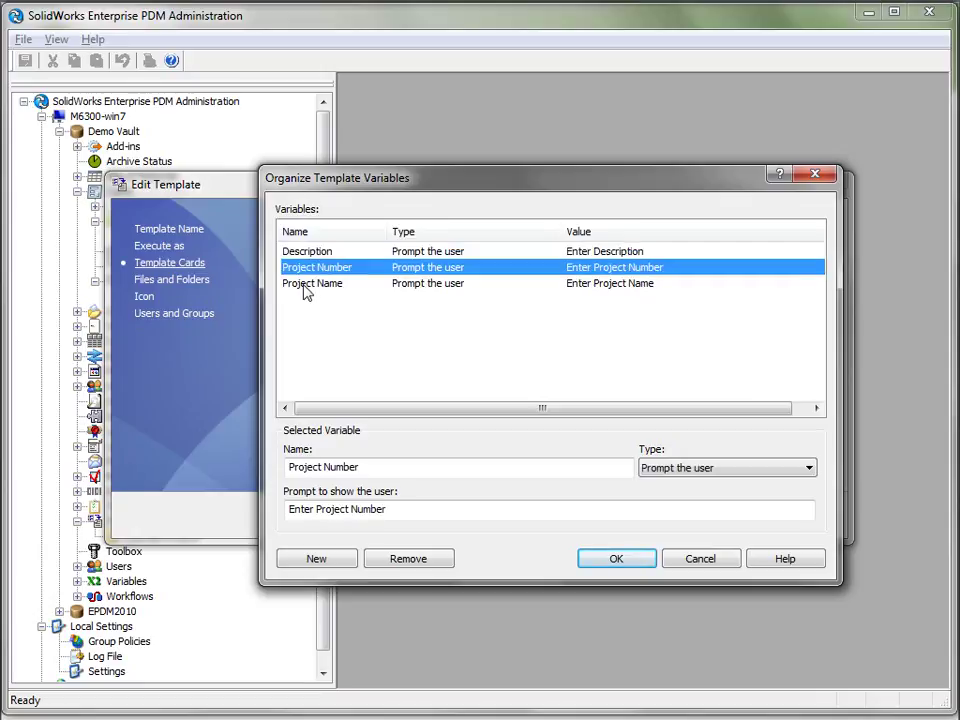
pyautogui.click(306, 286)
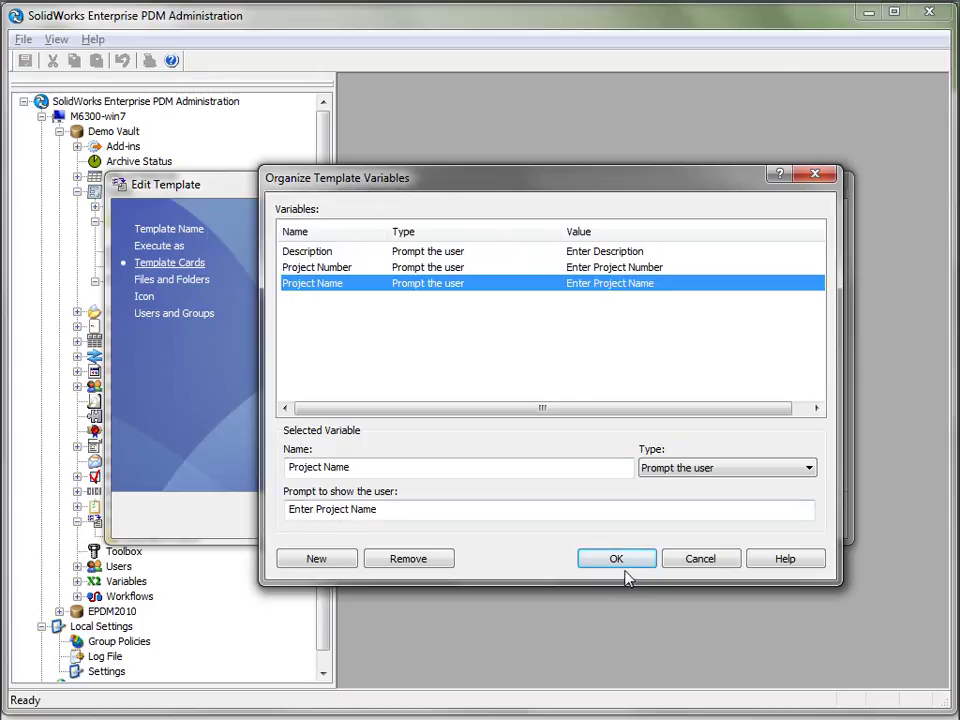
pyautogui.click(704, 568)
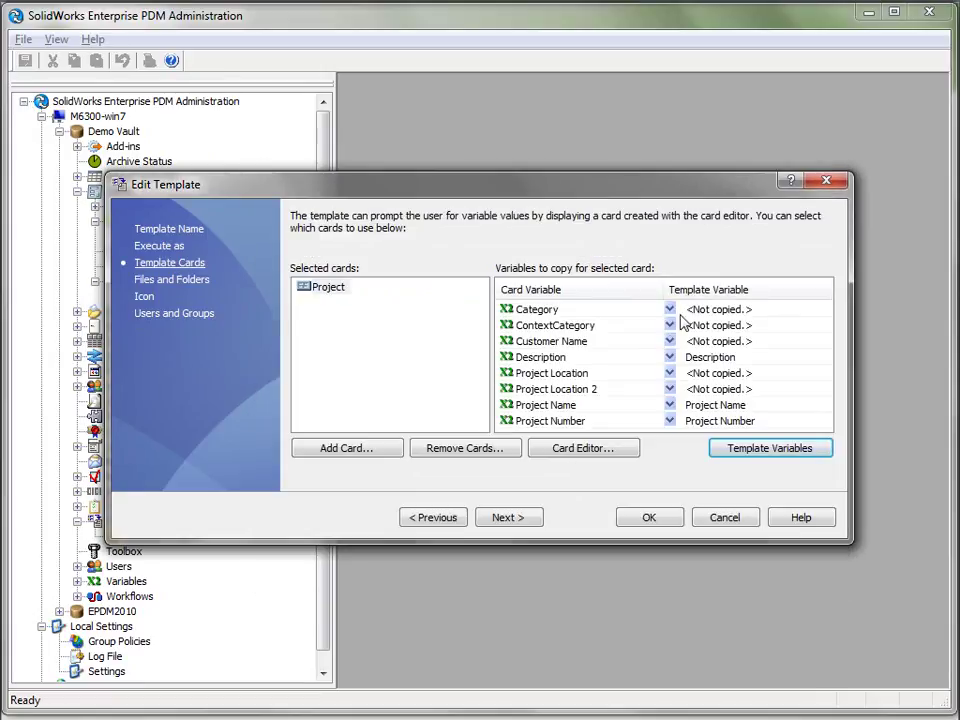
# Check the template variable mappings of the Project card's Description, Project Name and Project Number variables.
pyautogui.click(565, 360)
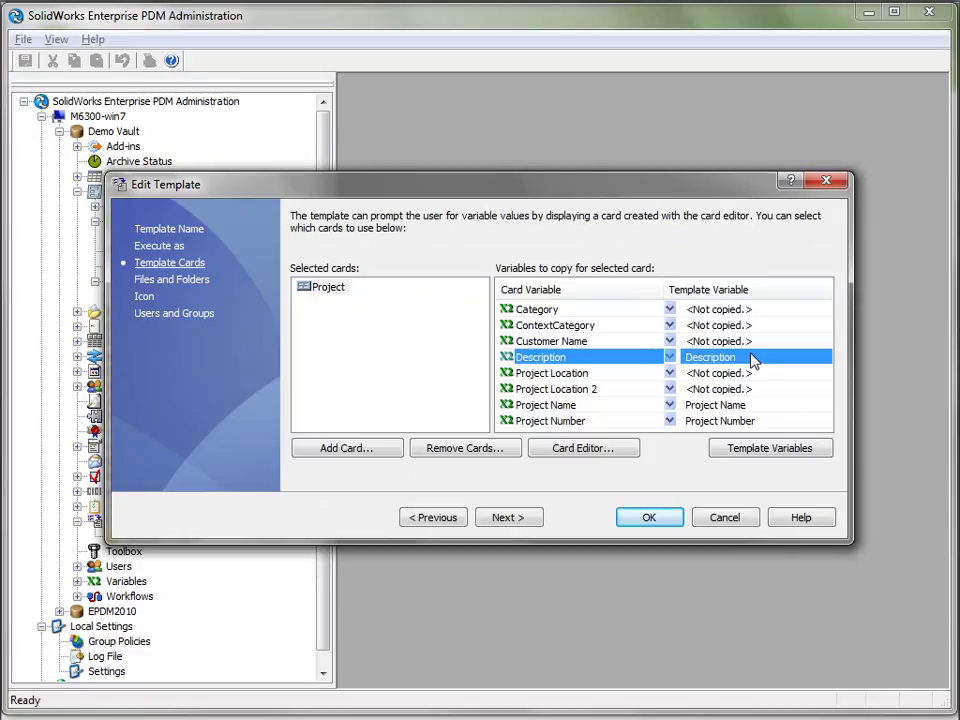
pyautogui.click(600, 406)
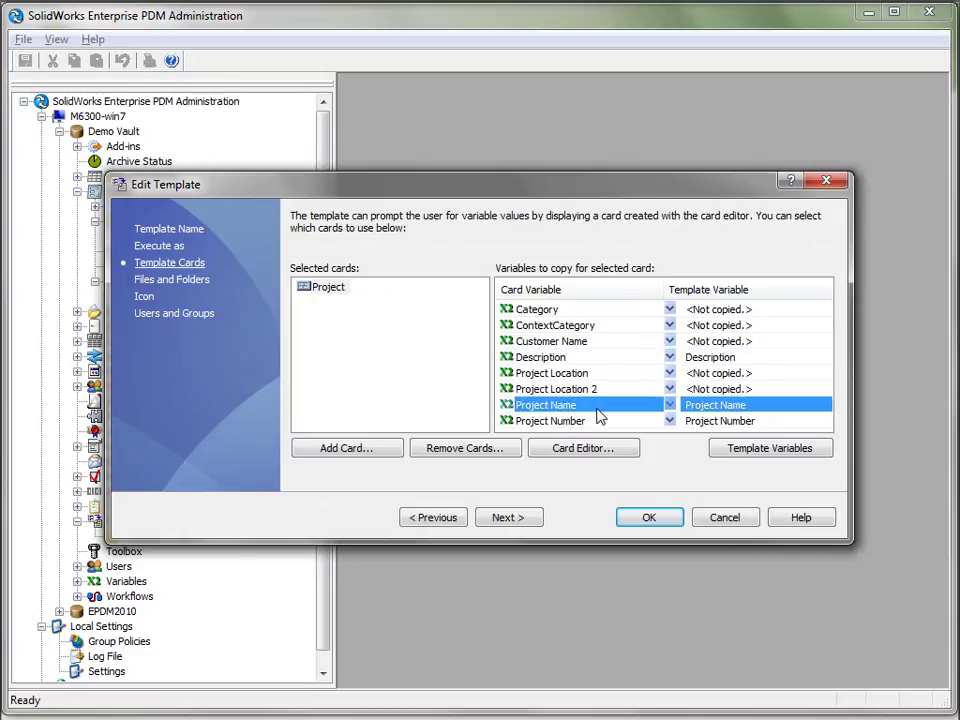
pyautogui.click(670, 406)
pyautogui.click(714, 447)
pyautogui.click(611, 421)
pyautogui.click(670, 421)
pyautogui.click(714, 483)
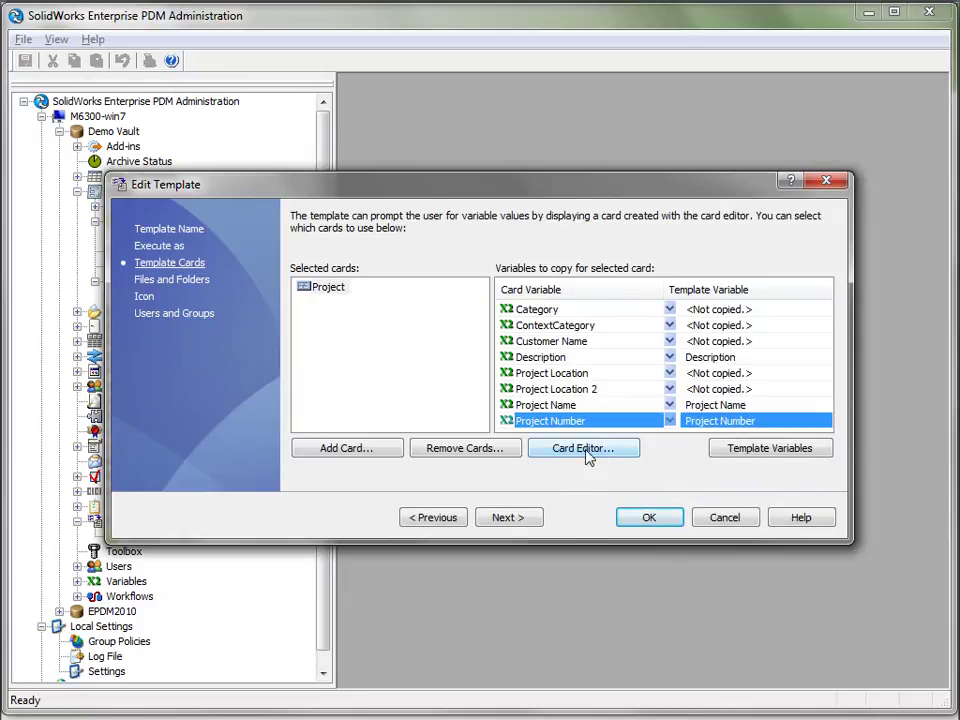
# In the Files and Folders settings, review the %Project Name% folder's group rights, user rights and copied variables without changing them.
pyautogui.click(506, 520)
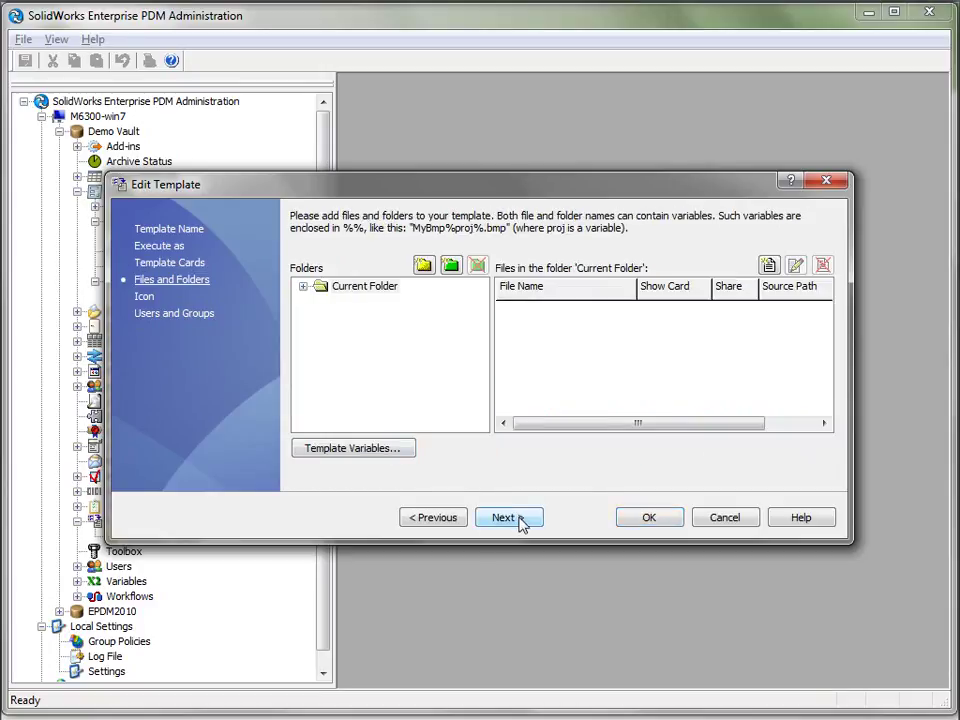
pyautogui.click(304, 287)
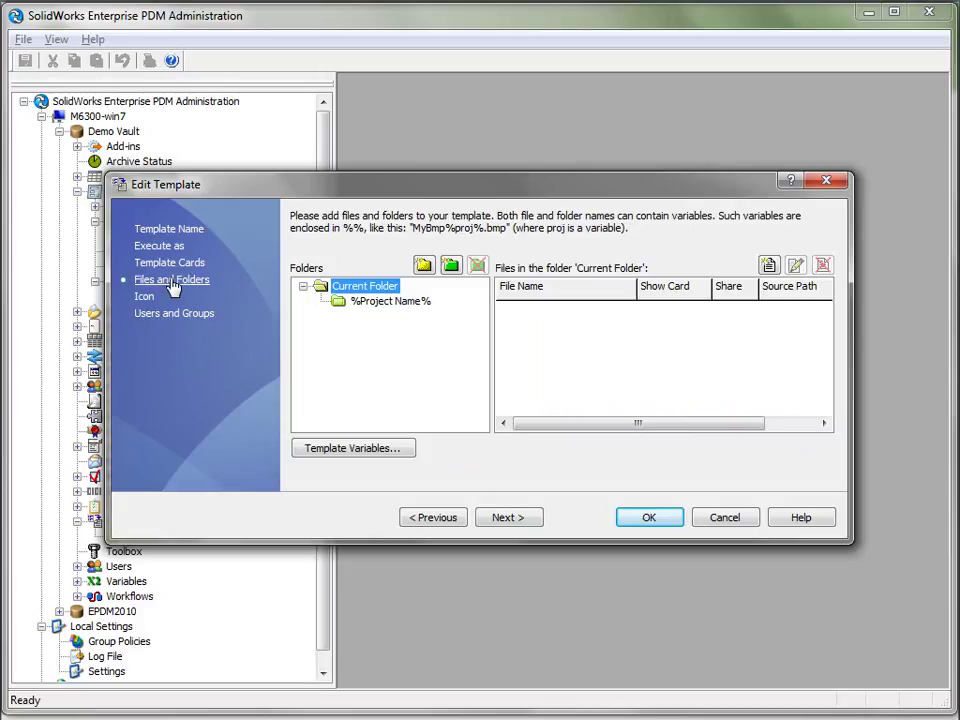
pyautogui.click(378, 301)
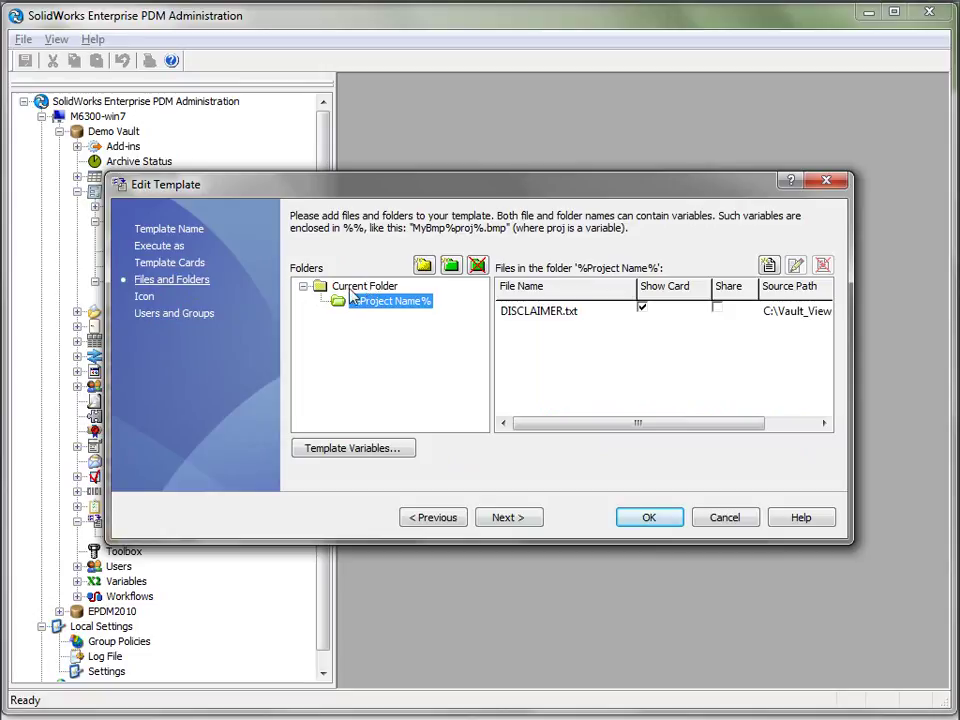
pyautogui.rightClick(405, 306)
pyautogui.click(468, 440)
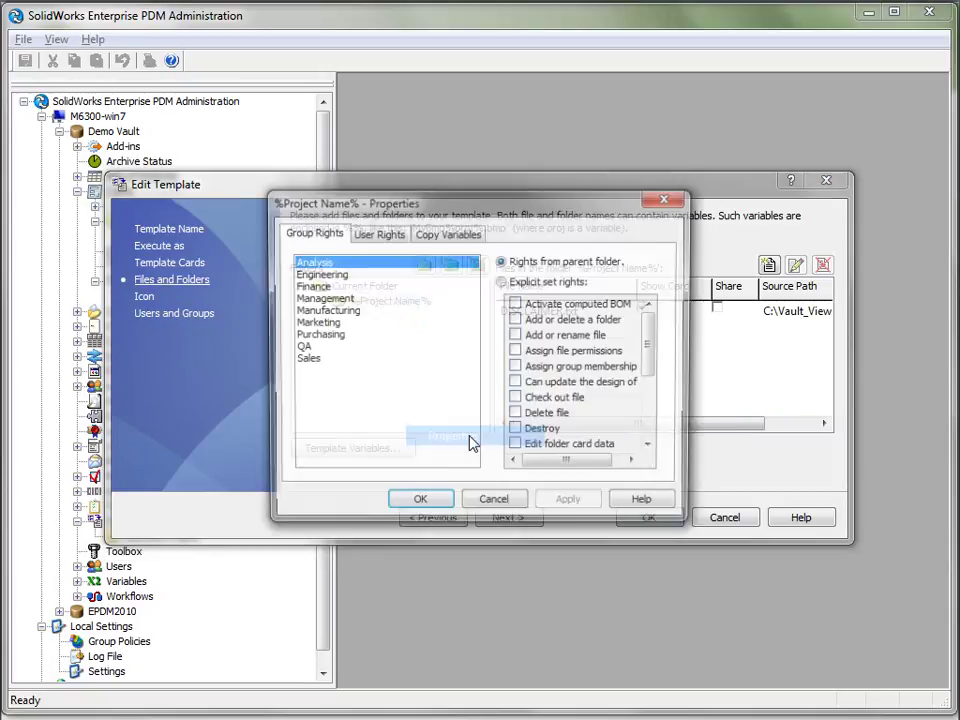
pyautogui.moveTo(458, 206); pyautogui.dragTo(513, 343)
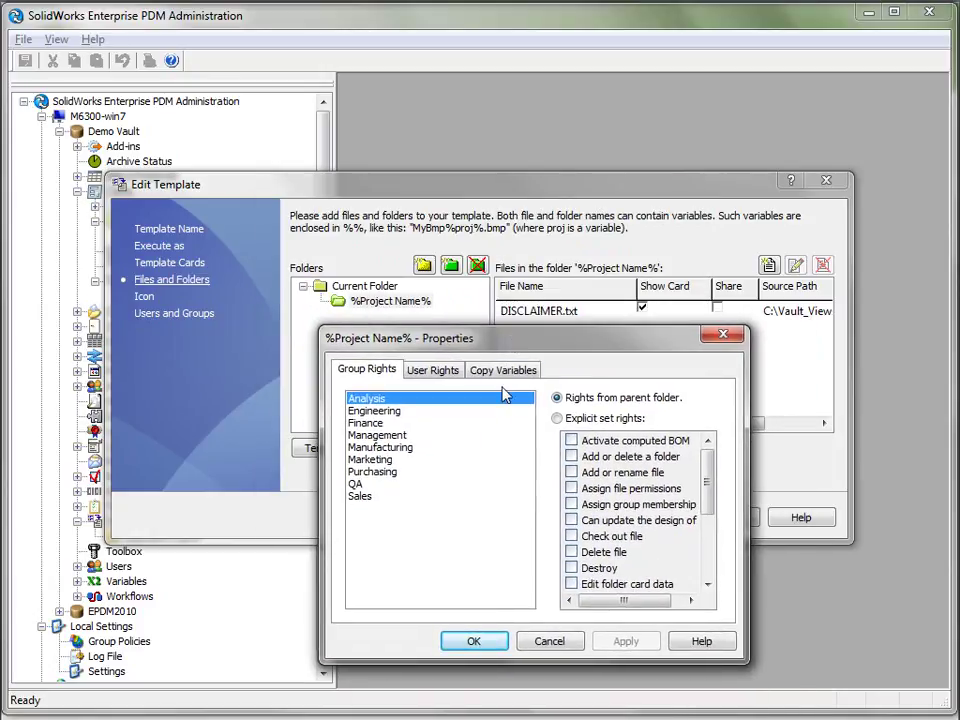
pyautogui.click(460, 376)
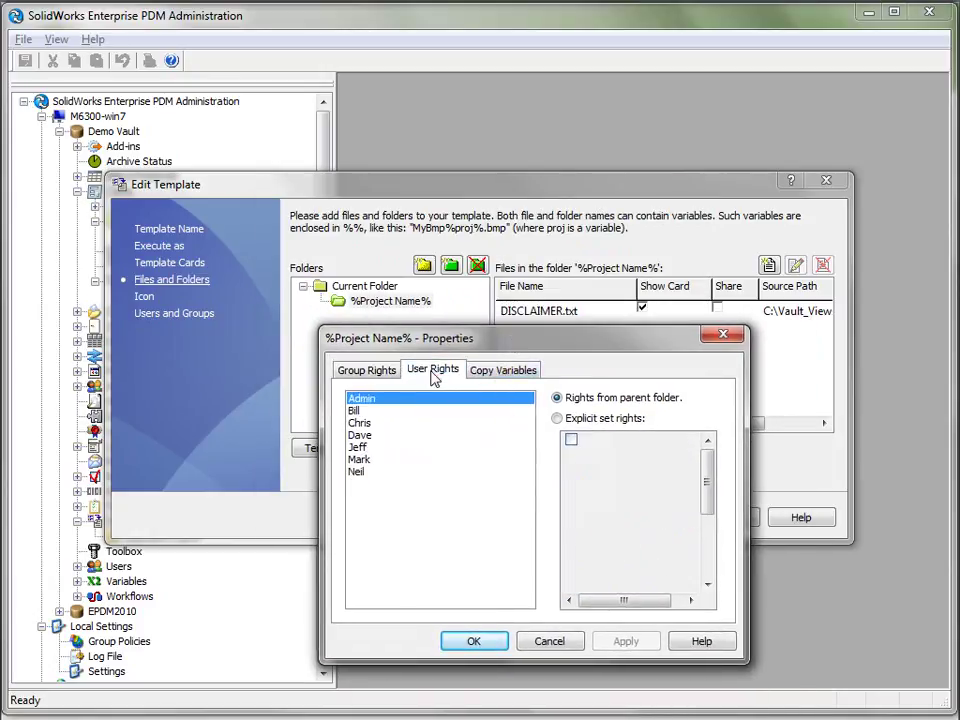
pyautogui.click(505, 371)
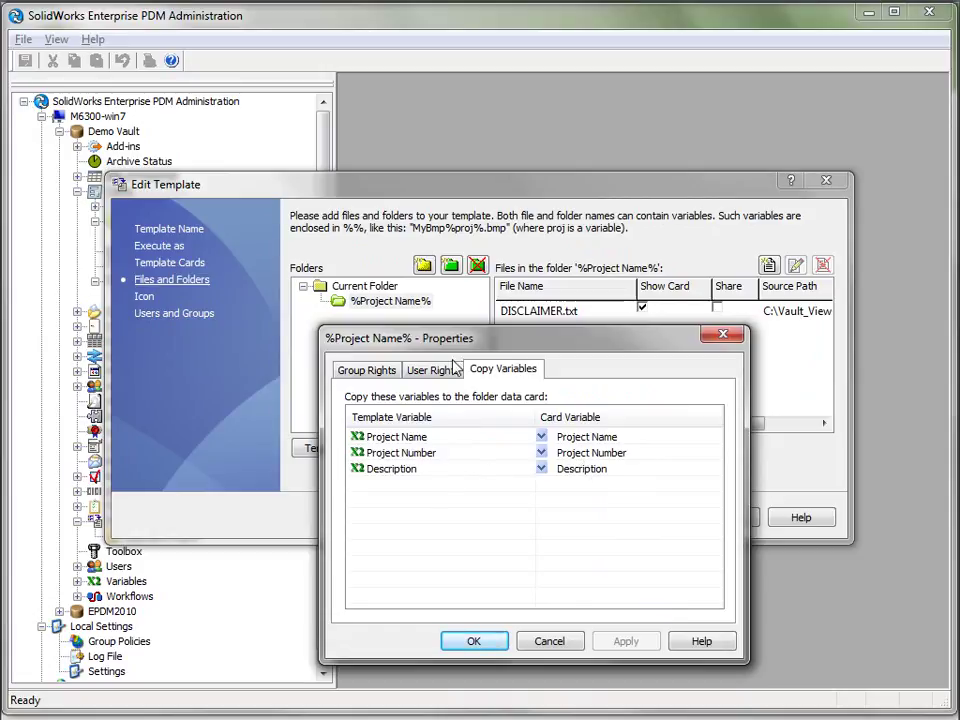
pyautogui.click(553, 642)
# Remove DISCLAIMER.txt from the template's %Project Name% folder.
pyautogui.click(534, 318)
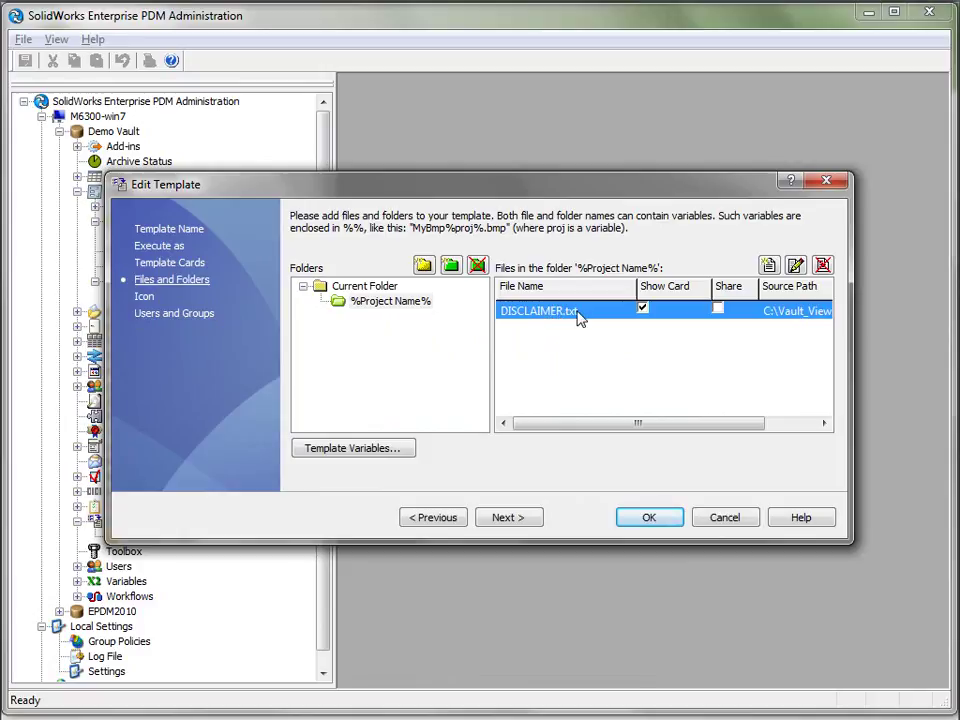
pyautogui.click(822, 265)
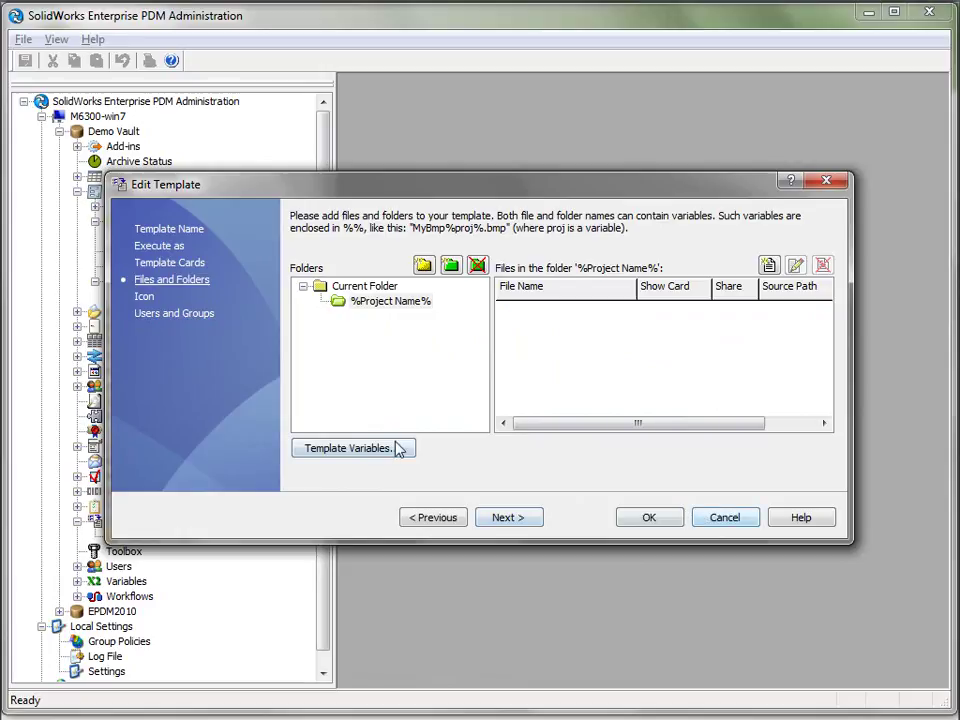
# Set the template's icon extension to .mcl, check the users and groups allowed to use it, and save the template.
pyautogui.click(143, 298)
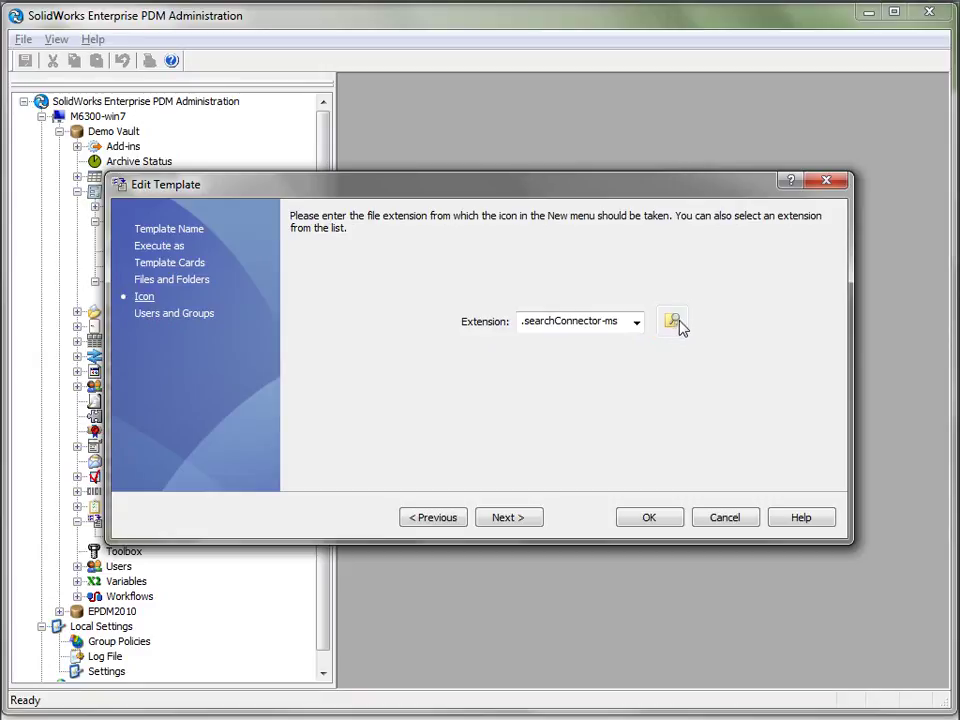
pyautogui.click(636, 322)
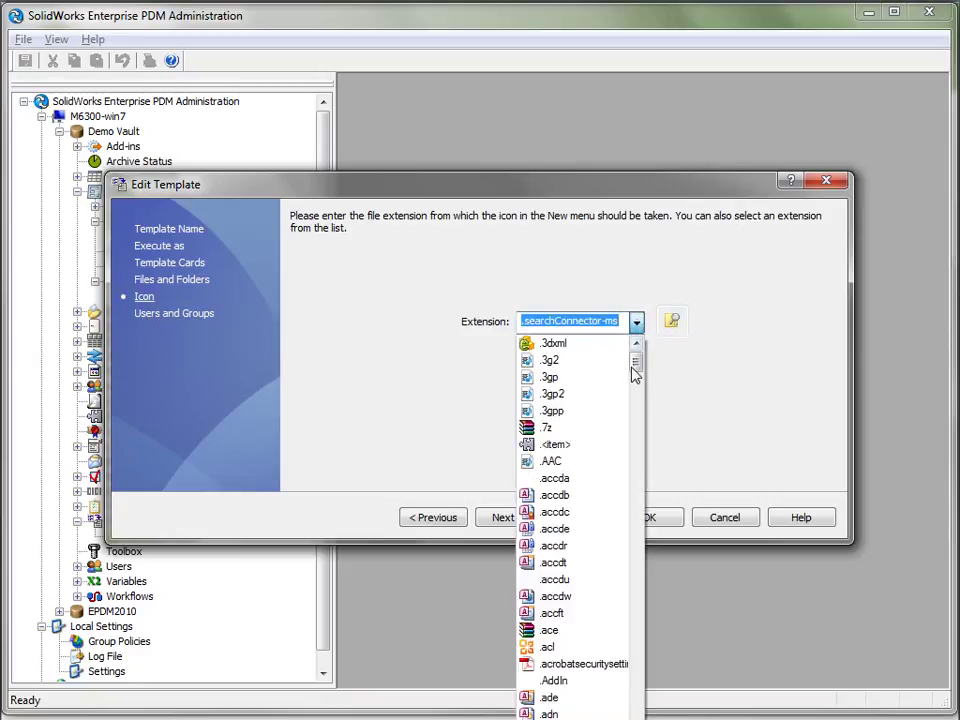
pyautogui.moveTo(639, 368); pyautogui.dragTo(651, 549)
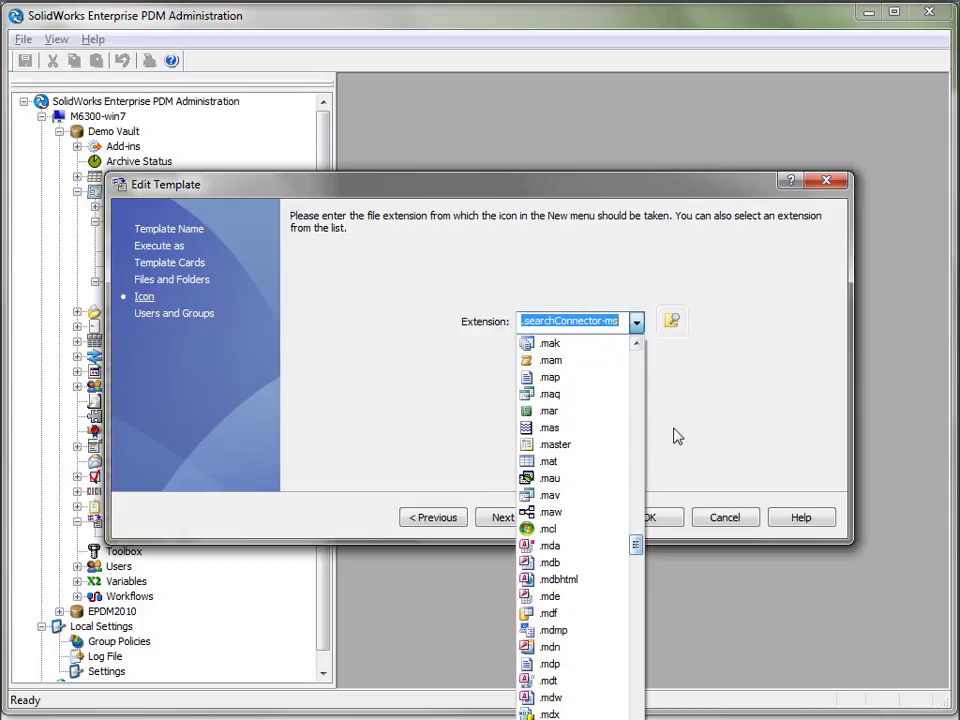
pyautogui.click(545, 528)
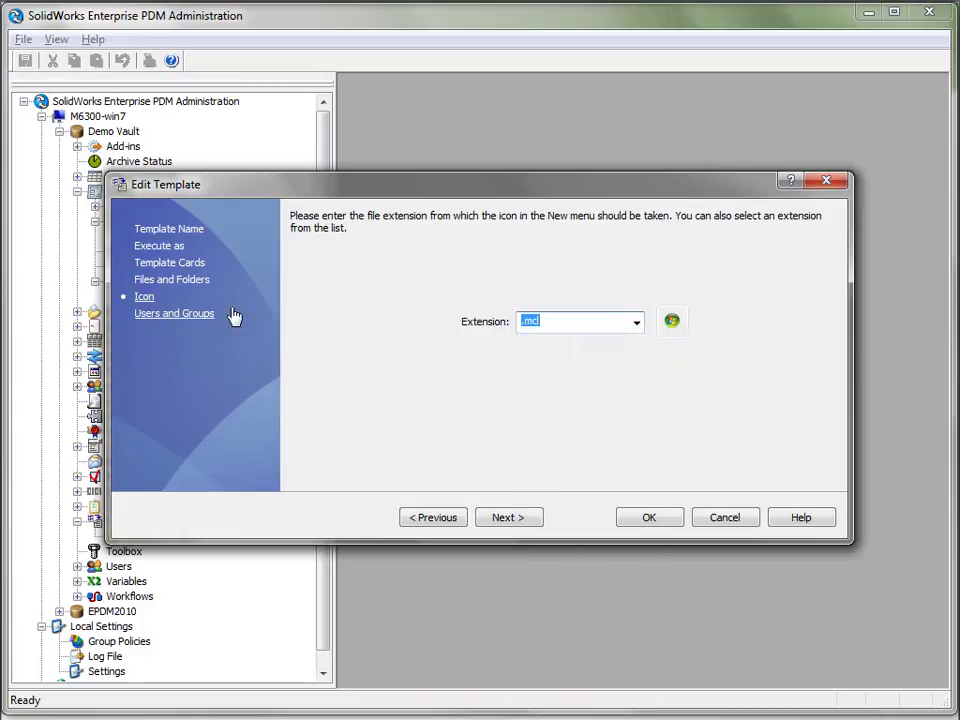
pyautogui.click(190, 314)
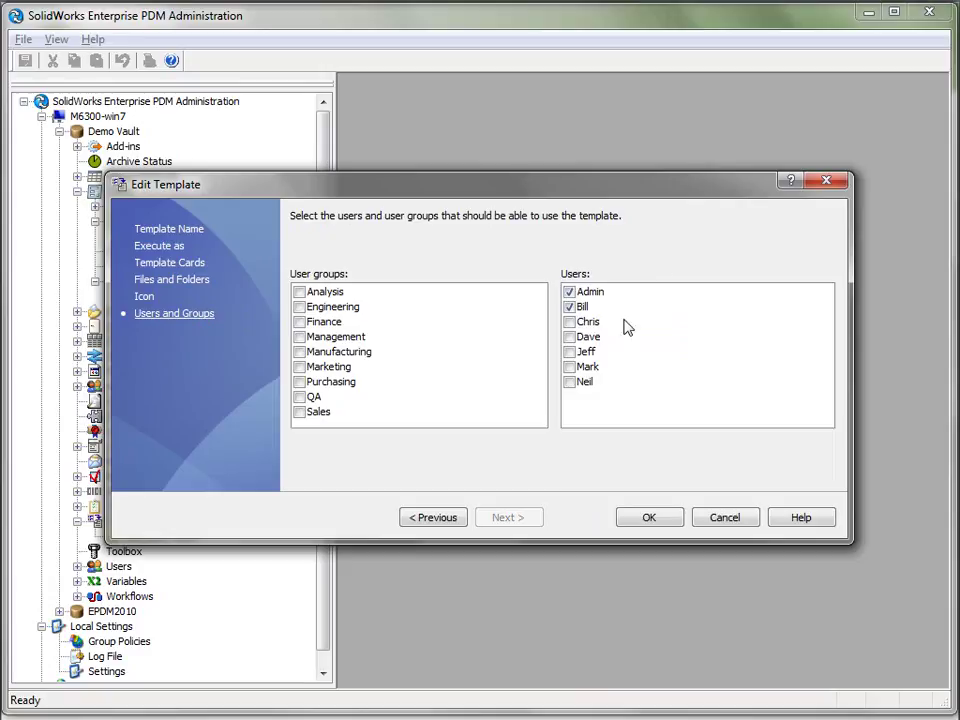
pyautogui.click(646, 517)
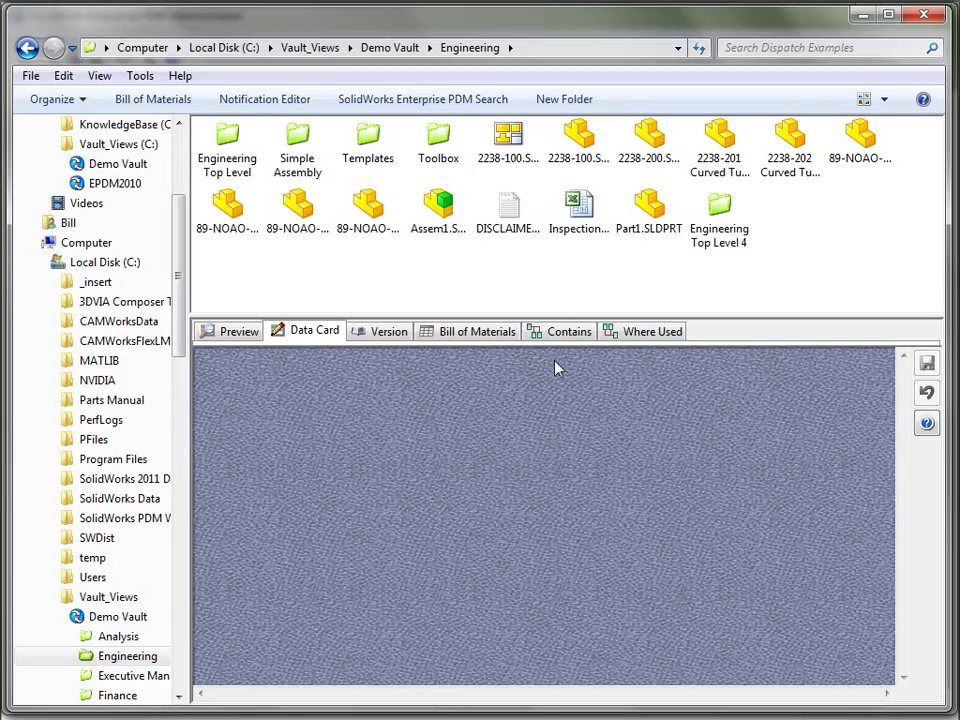
# Start a new project from the Add New Project template in the vault's Engineering folder and name it Engineering Top Level 5.
pyautogui.rightClick(570, 272)
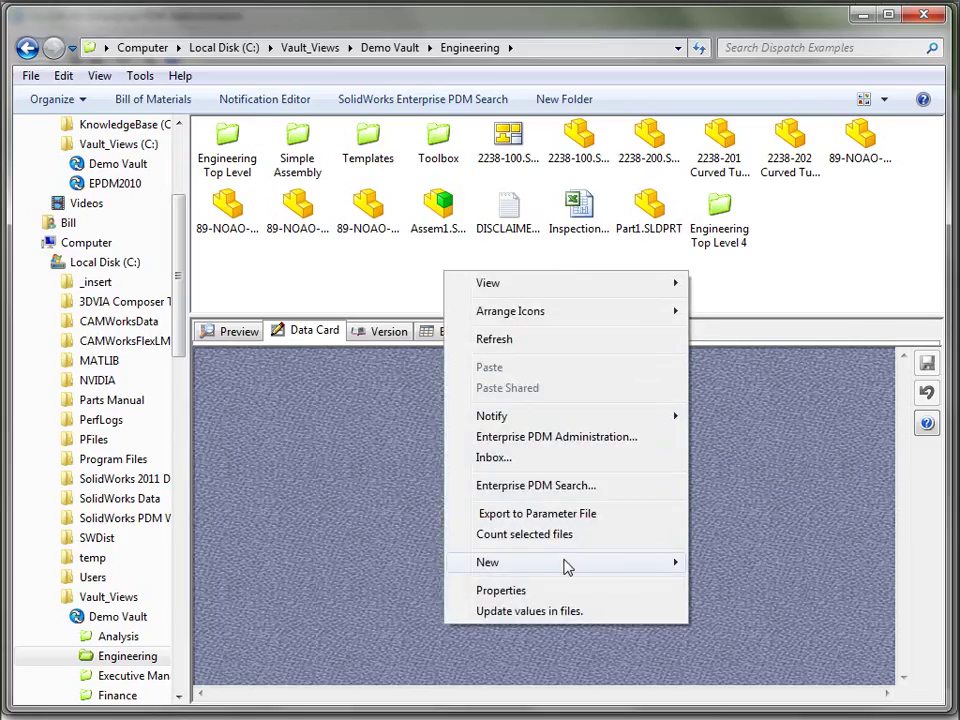
pyautogui.moveTo(606, 566)
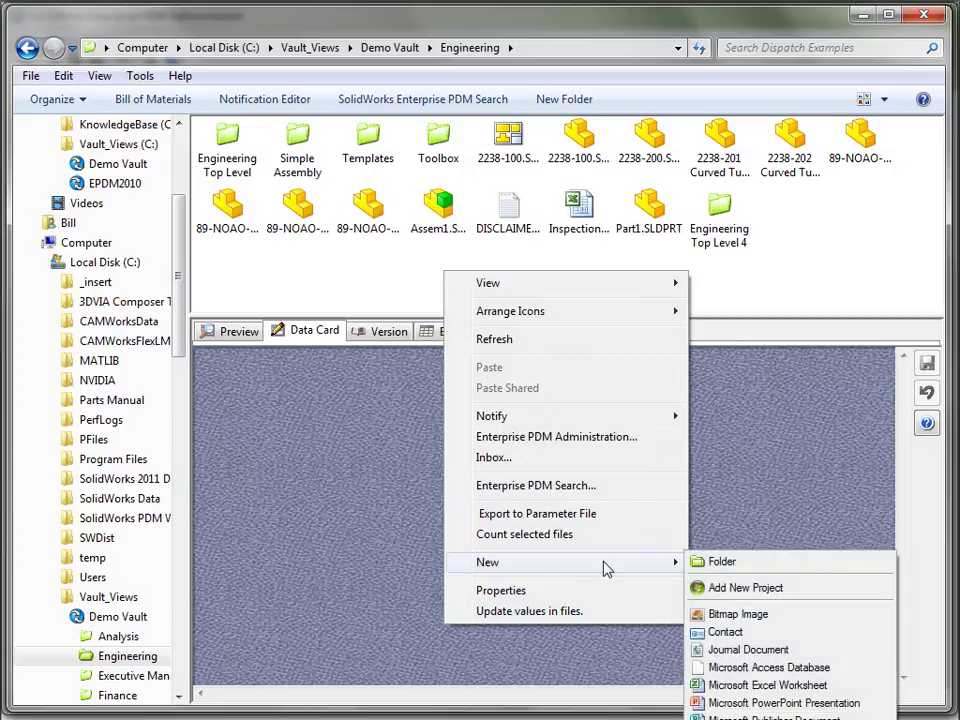
pyautogui.click(718, 589)
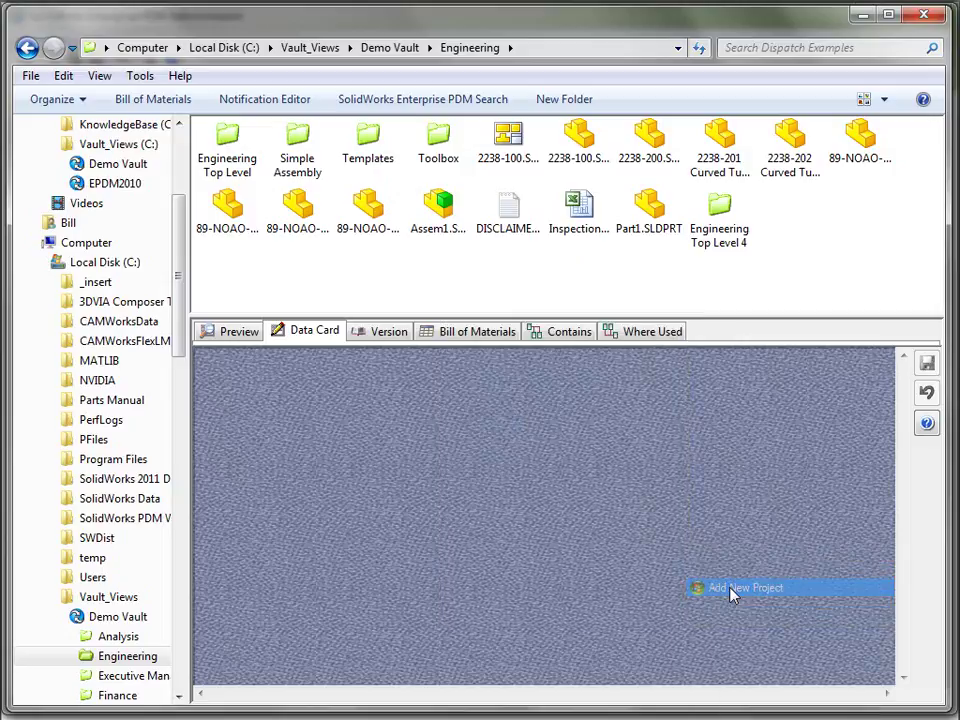
pyautogui.click(452, 261)
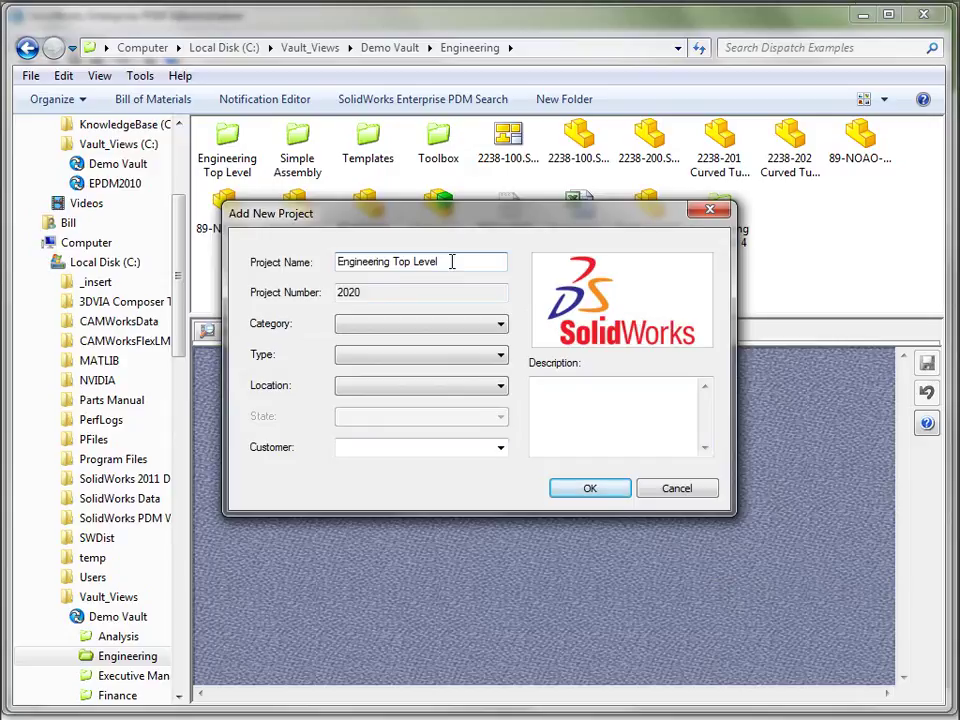
pyautogui.write('5')
# Set the project's category to Drills & Screwdrivers, its type to Drill and its location to Algeria.
pyautogui.click(454, 325)
pyautogui.click(430, 358)
pyautogui.click(422, 357)
pyautogui.click(422, 395)
pyautogui.click(422, 390)
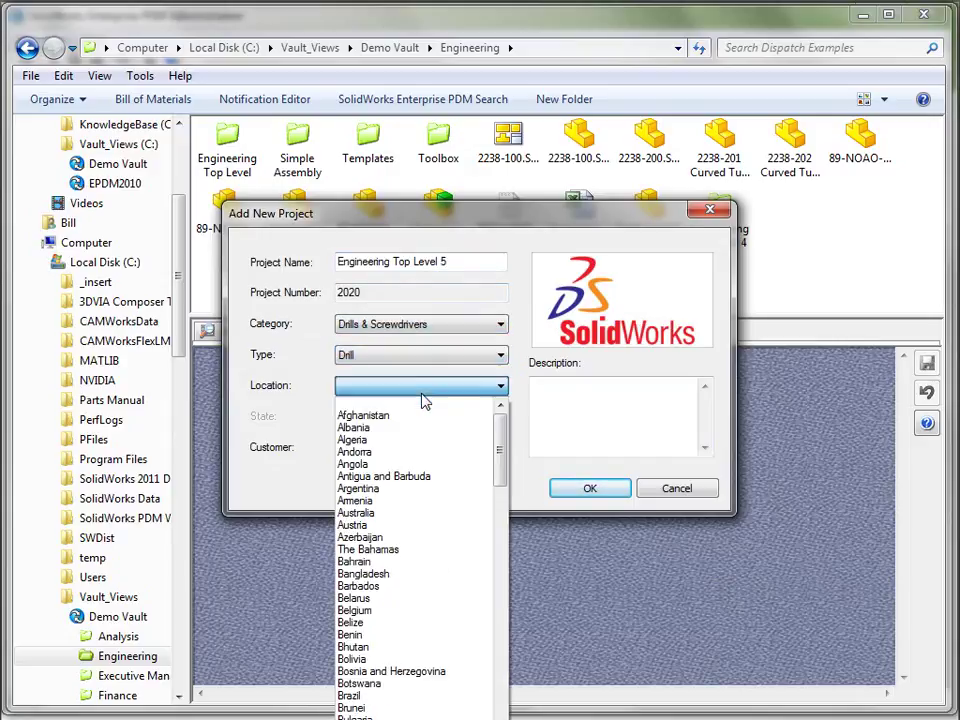
pyautogui.click(430, 439)
# Enter the description "Another example project" and create the project folder.
pyautogui.click(573, 429)
pyautogui.write('Anoth')
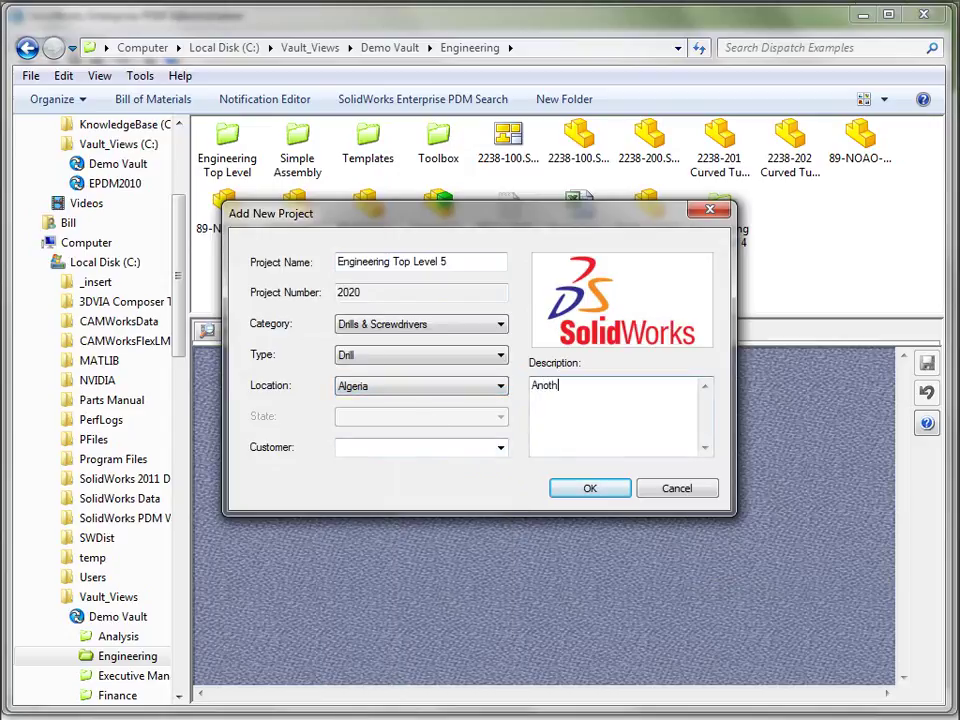
pyautogui.write('er example project')
pyautogui.press('Return')
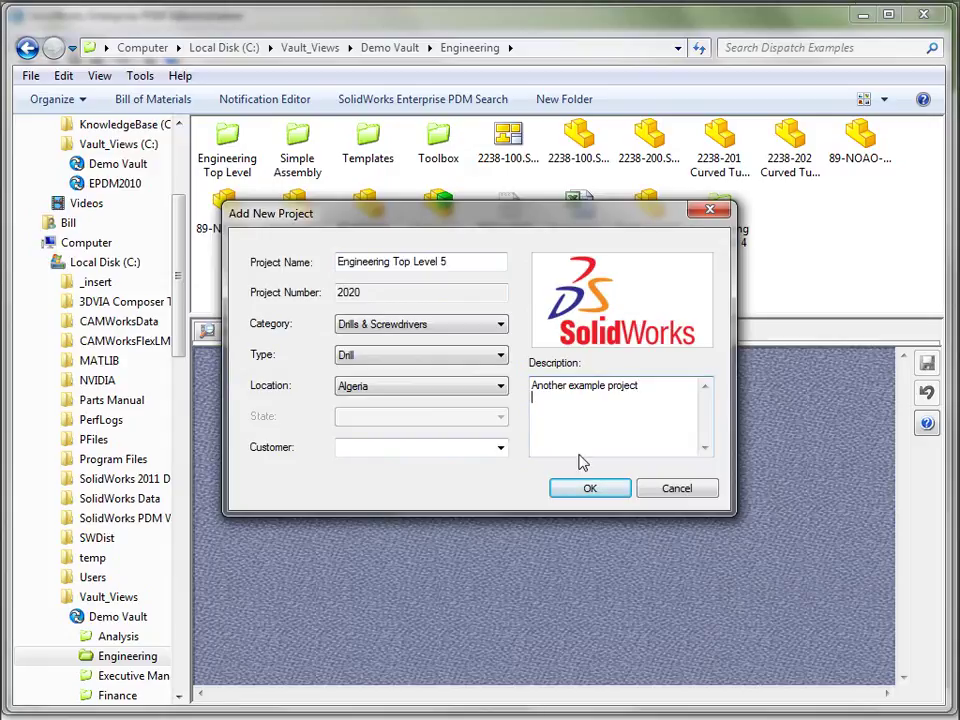
pyautogui.click(590, 490)
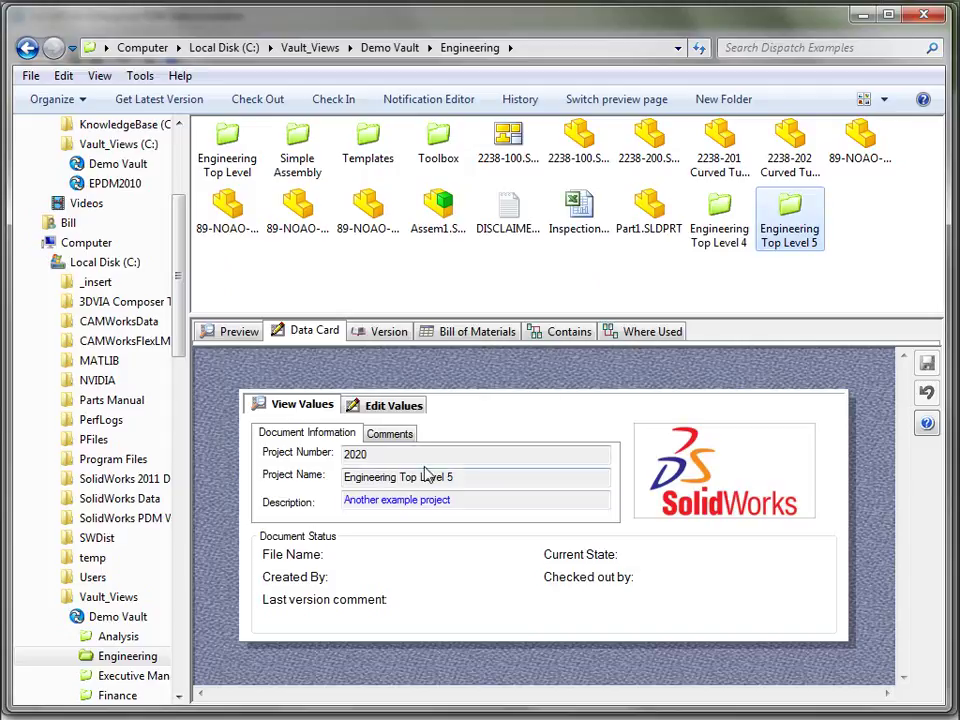
# Check the project name and description on the Engineering Top Level 5 data card and compare with the Engineering Top Level 4 folder.
pyautogui.click(491, 477)
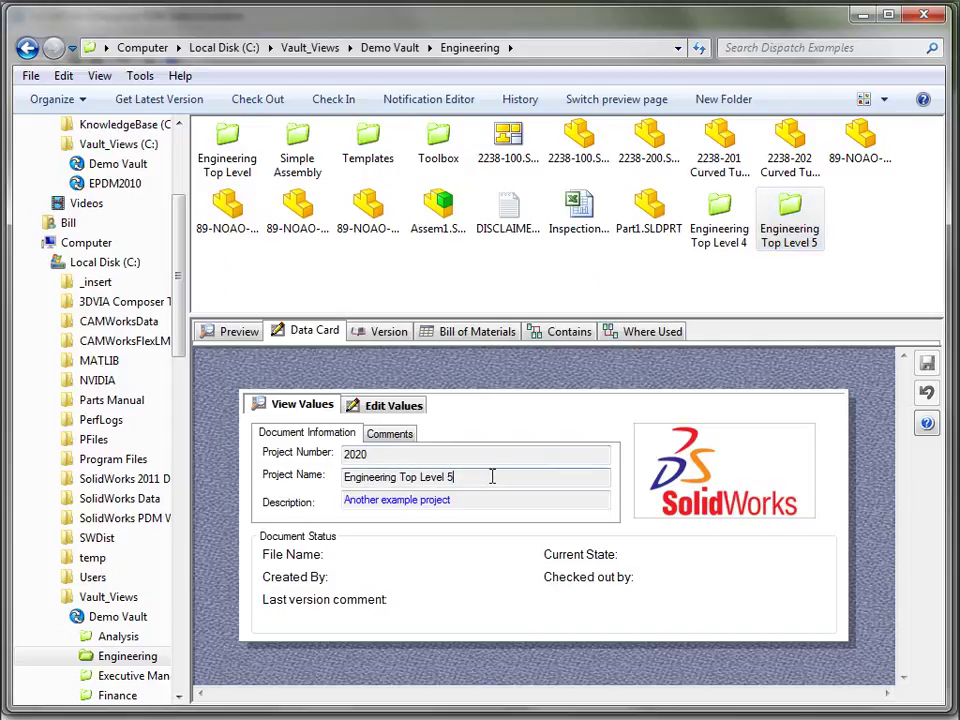
pyautogui.click(493, 503)
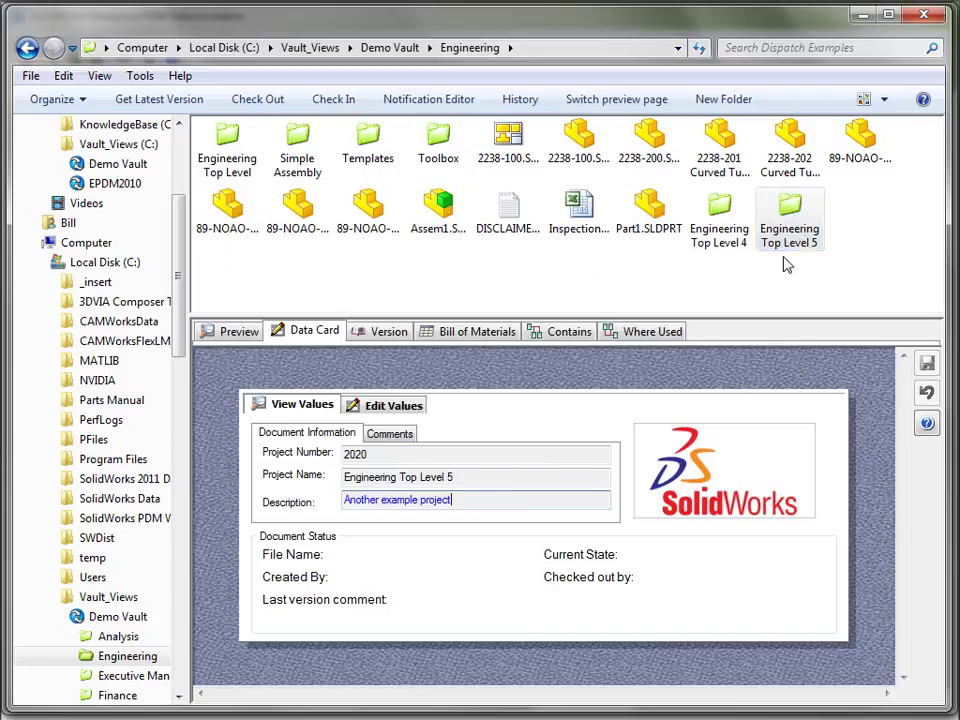
pyautogui.click(720, 220)
pyautogui.click(786, 218)
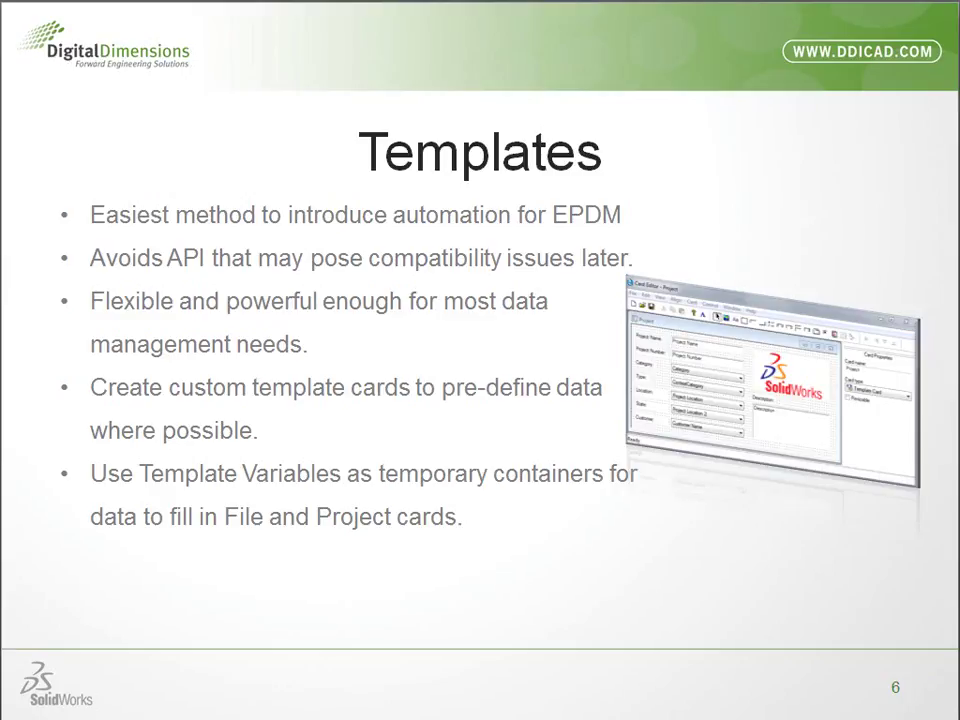
pyautogui.press('Right')
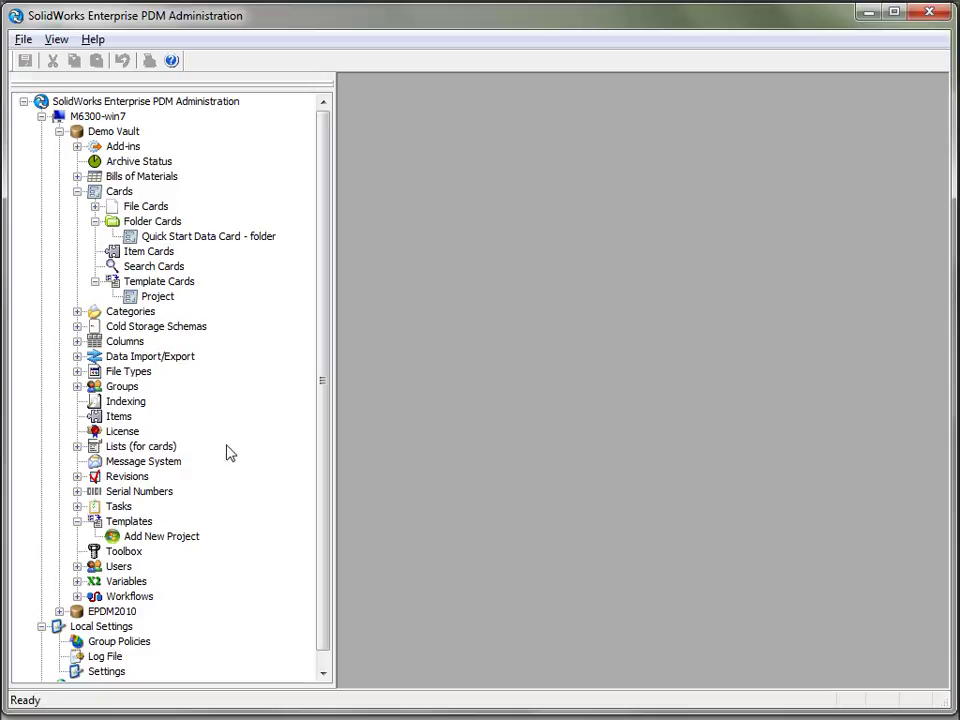
# Open the Demo Vault's Task List in the administration tool and remove the cancelled Convert entry from the completed tasks.
pyautogui.click(77, 191)
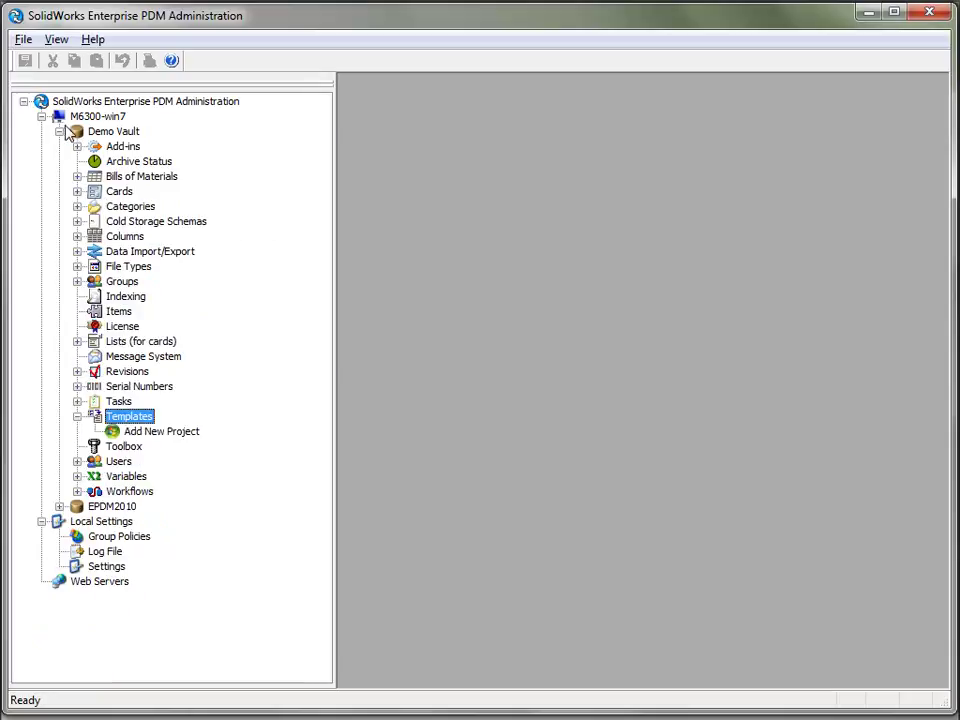
pyautogui.click(77, 416)
pyautogui.click(77, 401)
pyautogui.click(118, 401)
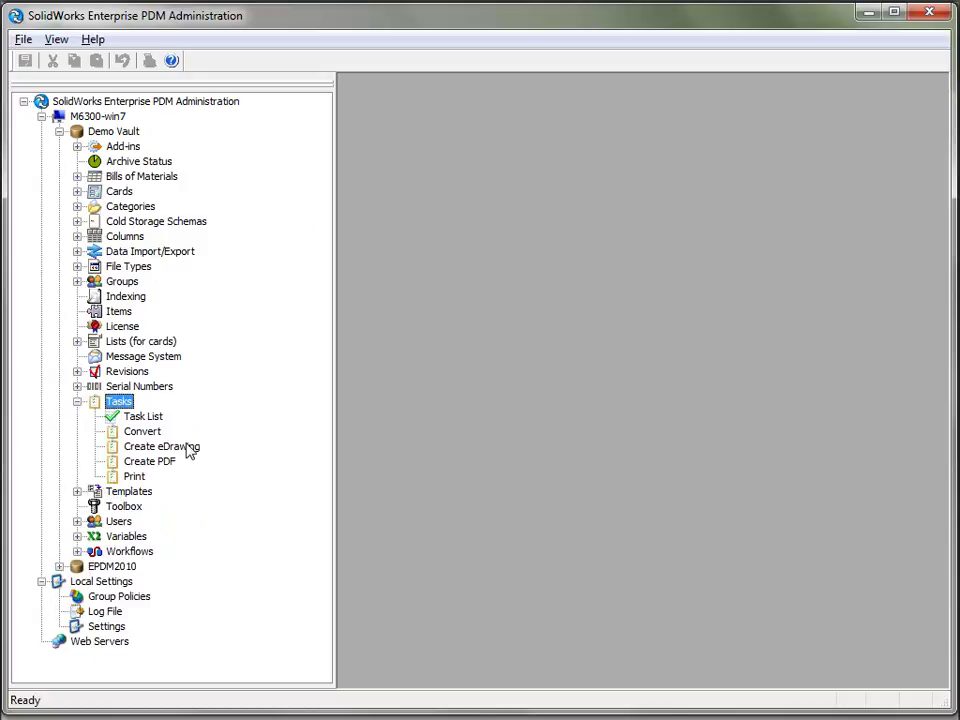
pyautogui.click(142, 418)
pyautogui.doubleClick(142, 418)
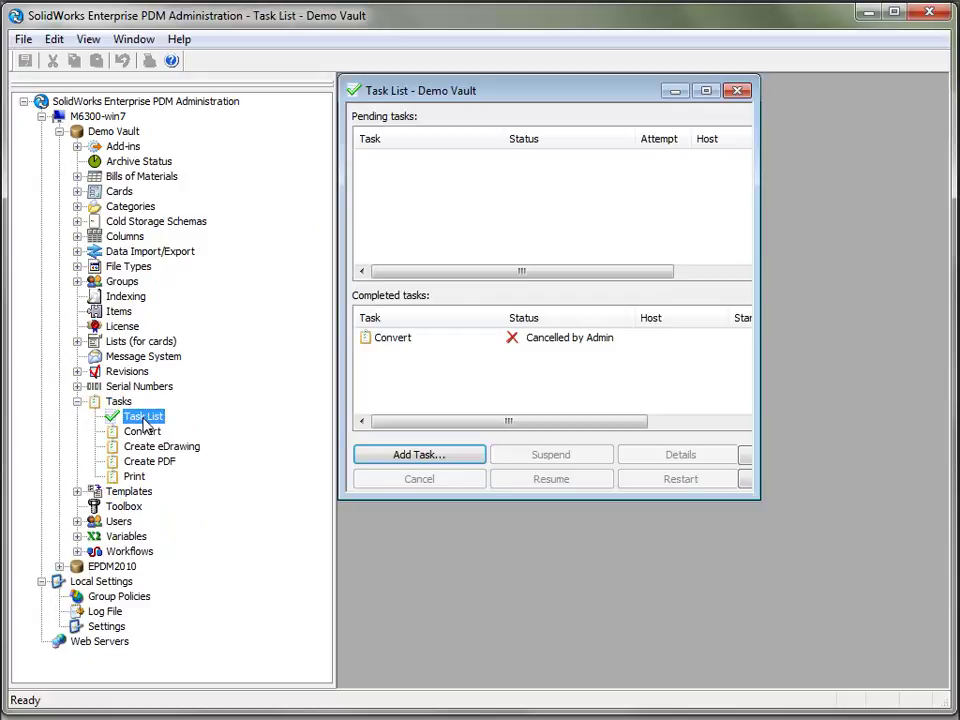
pyautogui.click(706, 92)
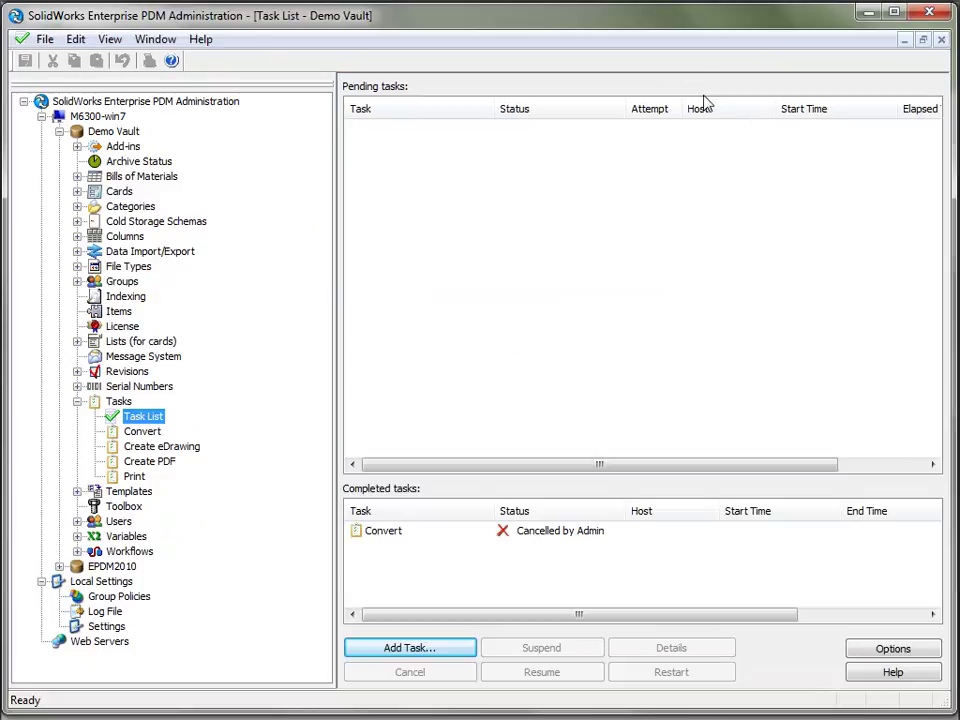
pyautogui.click(397, 533)
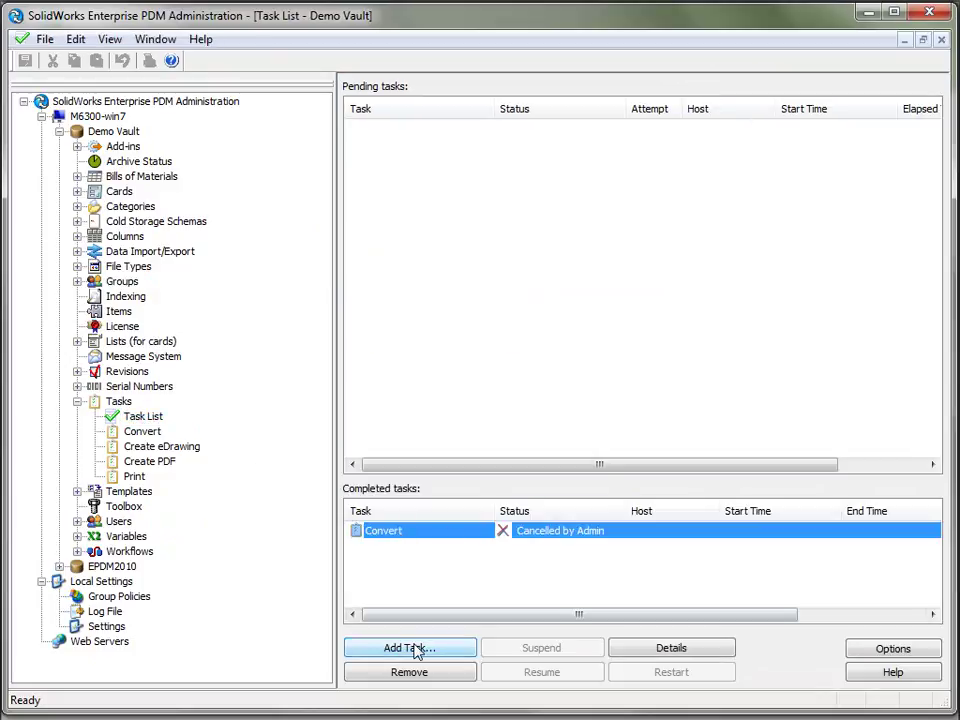
pyautogui.click(402, 673)
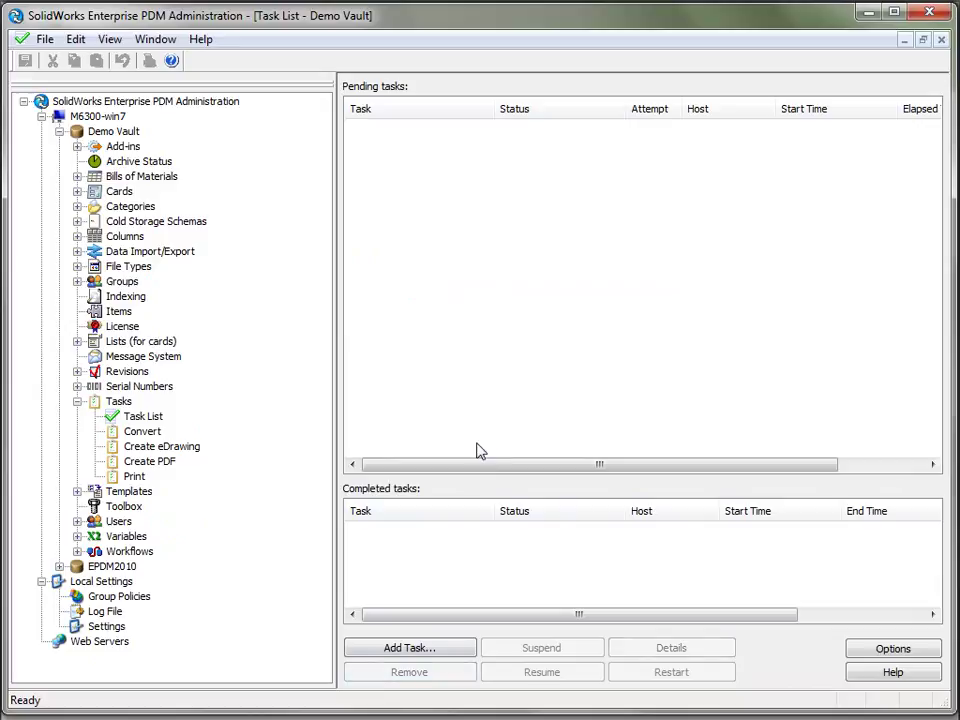
pyautogui.click(146, 433)
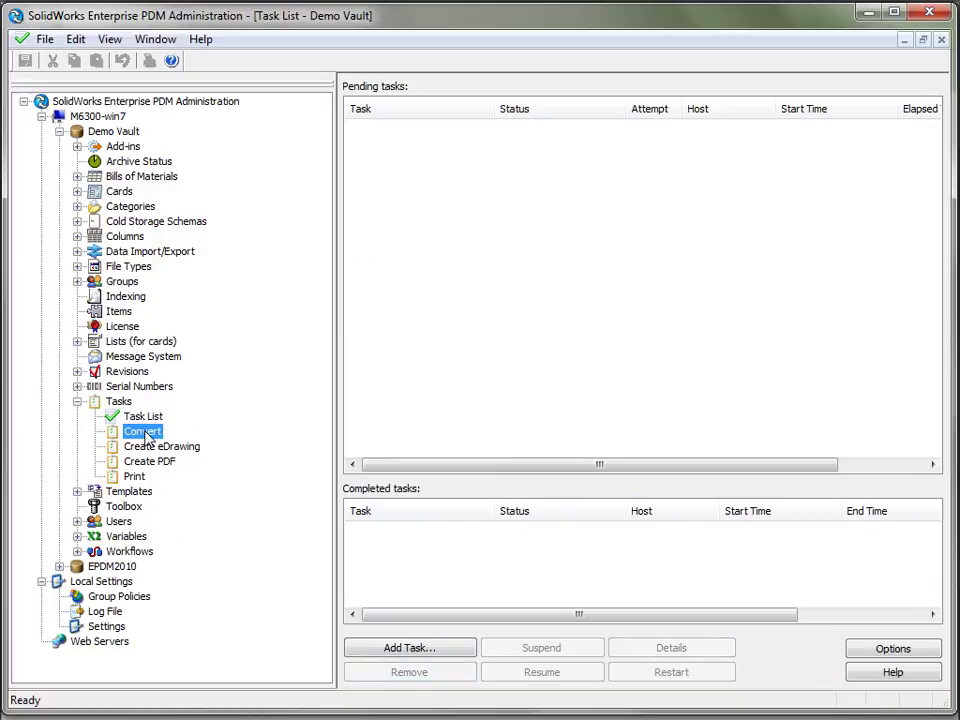
pyautogui.click(160, 446)
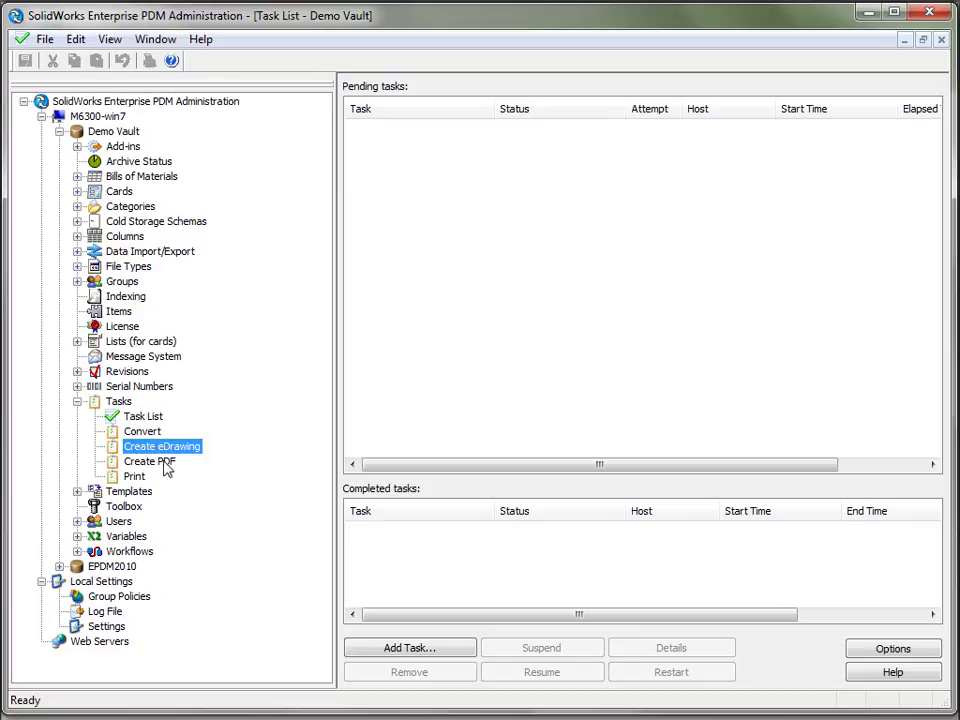
pyautogui.click(160, 463)
pyautogui.click(150, 479)
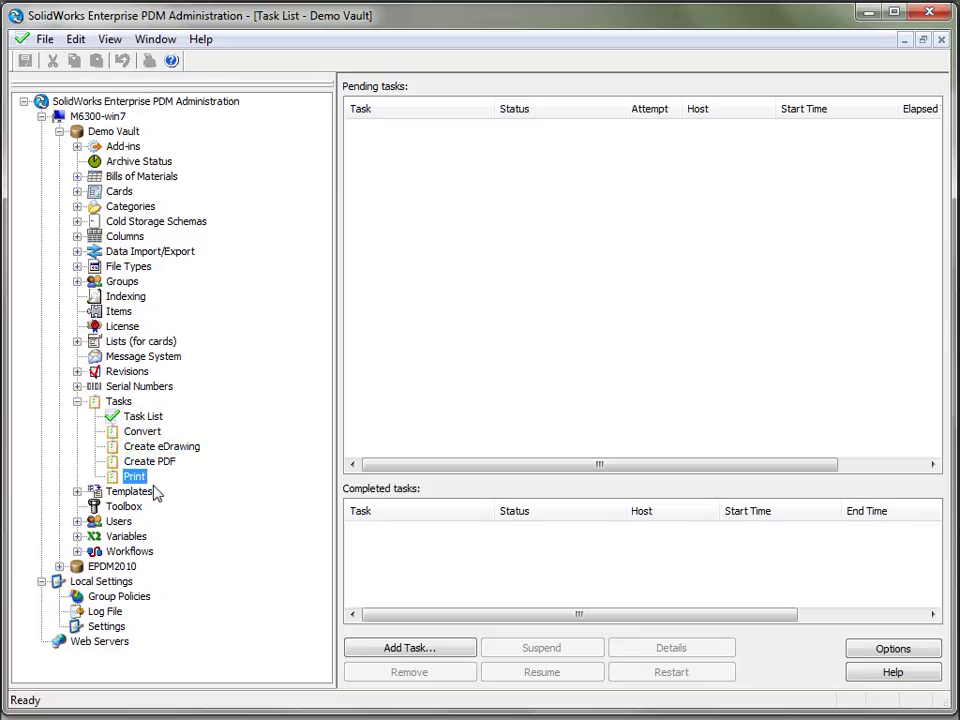
pyautogui.click(150, 431)
# Start a new vault task to look at the add-ins it can use, and cancel it.
pyautogui.rightClick(120, 401)
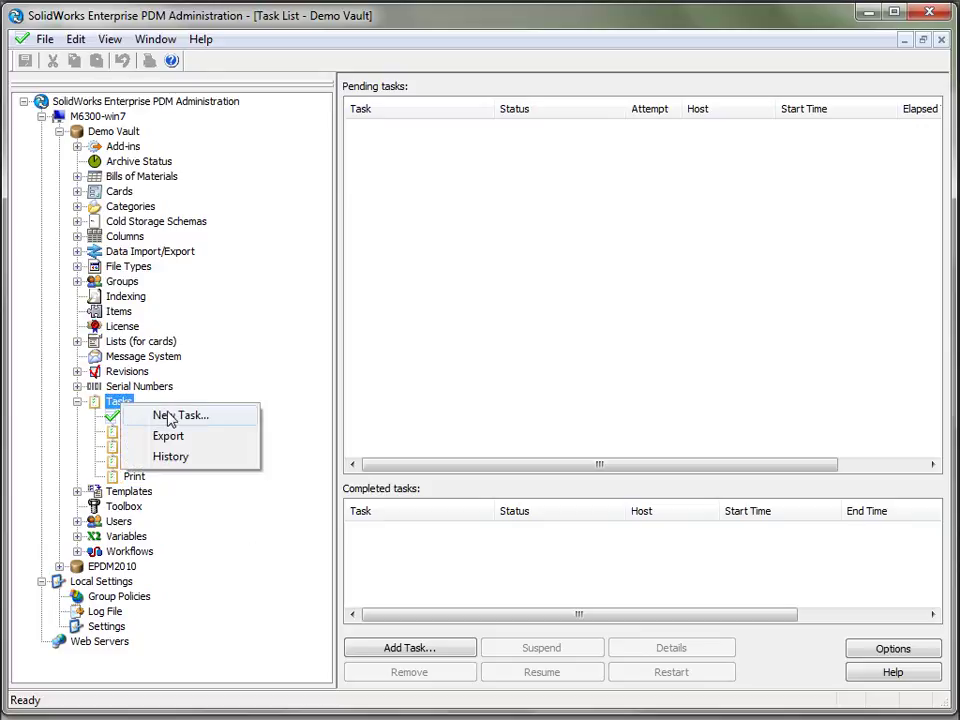
pyautogui.click(165, 414)
pyautogui.click(639, 242)
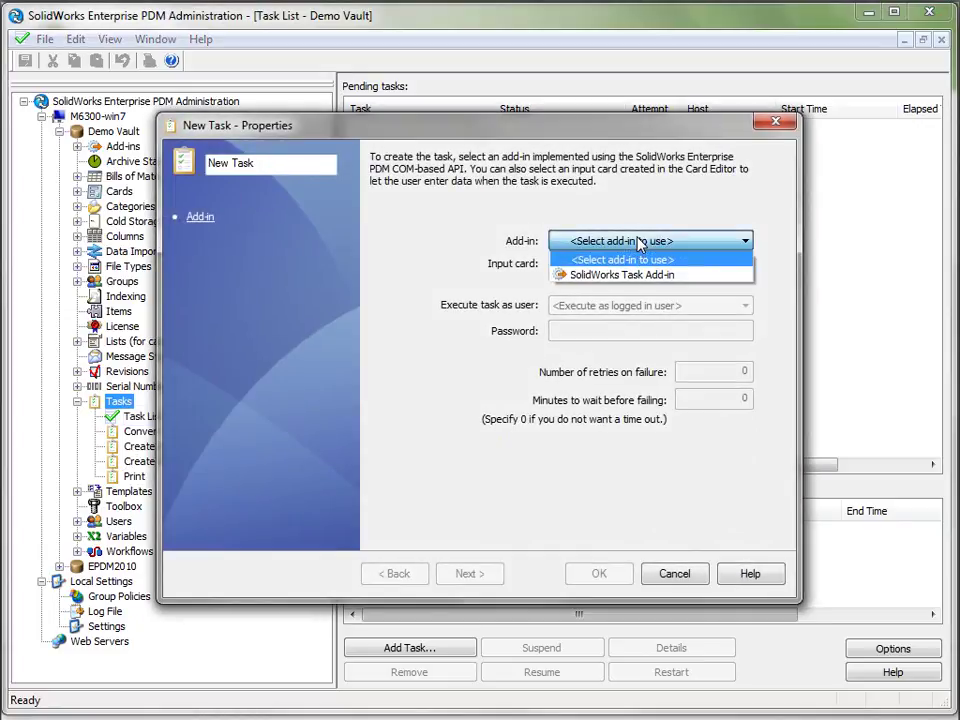
pyautogui.click(476, 360)
pyautogui.click(674, 573)
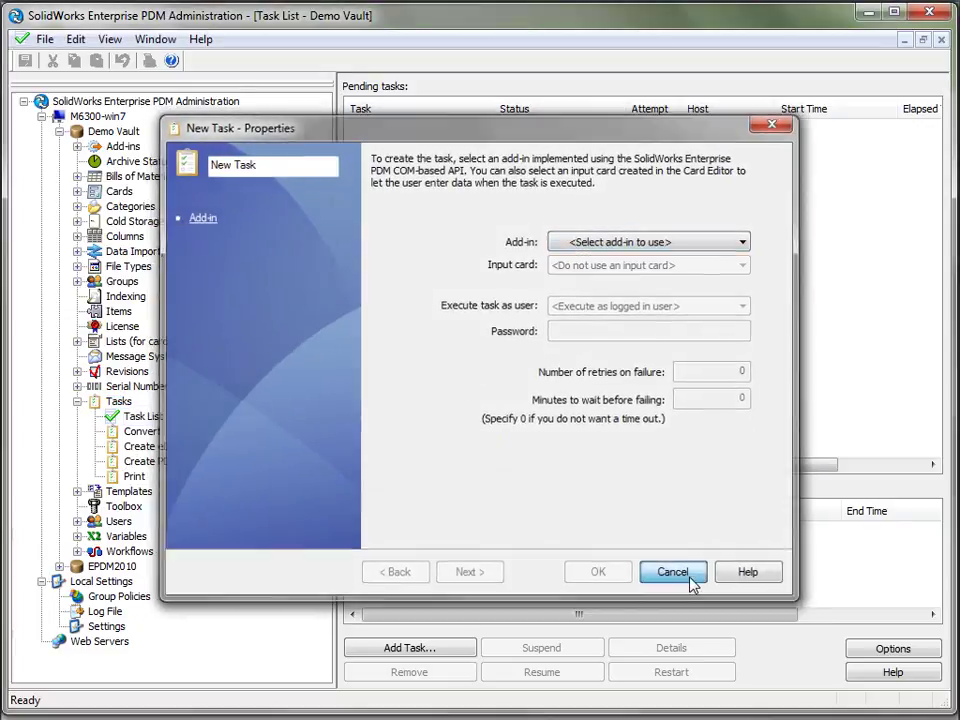
# Open the Convert task's properties and examine its add-in, input card and execute-as-user options.
pyautogui.click(151, 433)
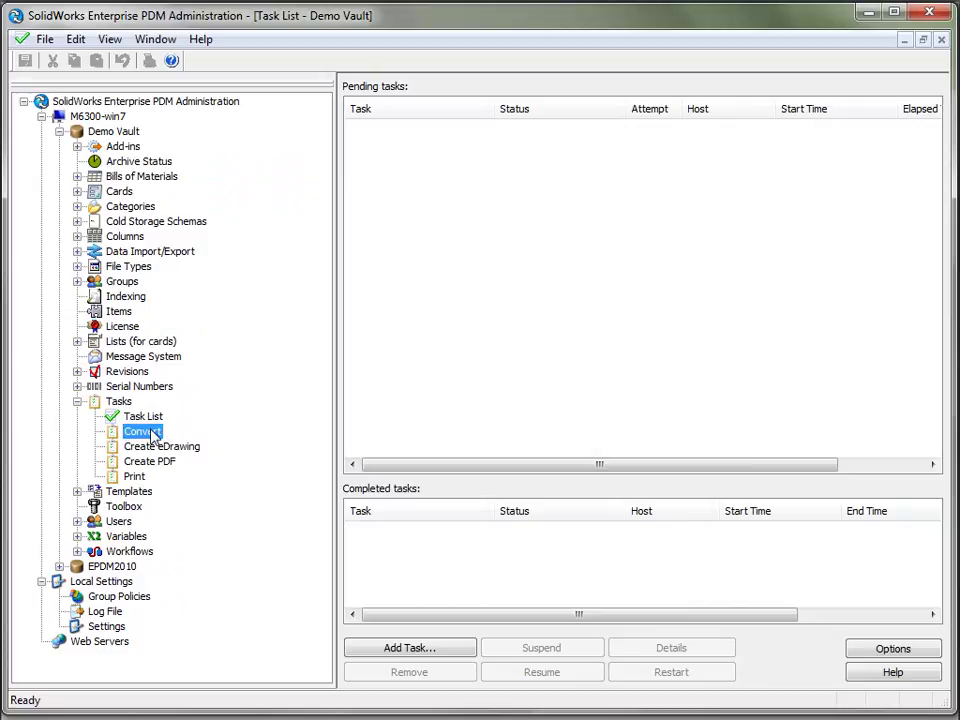
pyautogui.doubleClick(151, 433)
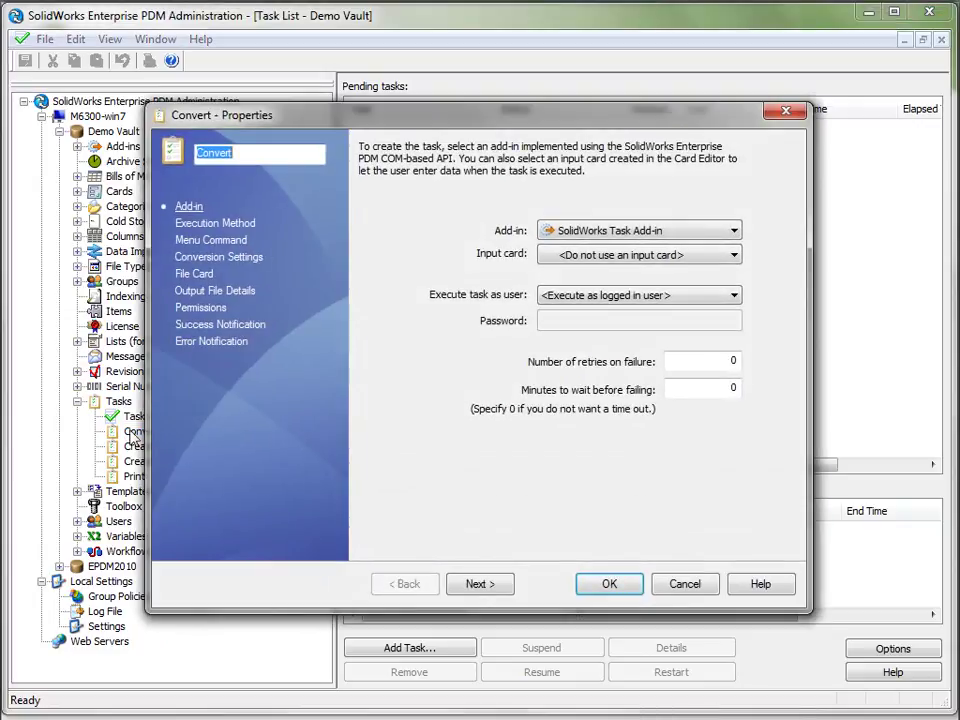
pyautogui.click(269, 153)
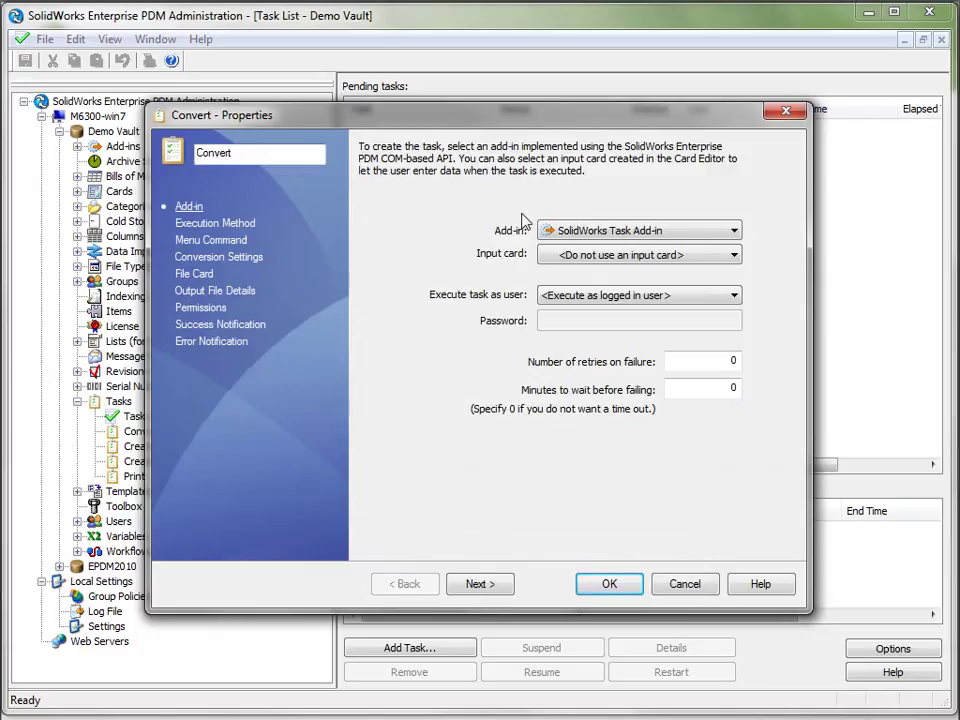
pyautogui.click(567, 232)
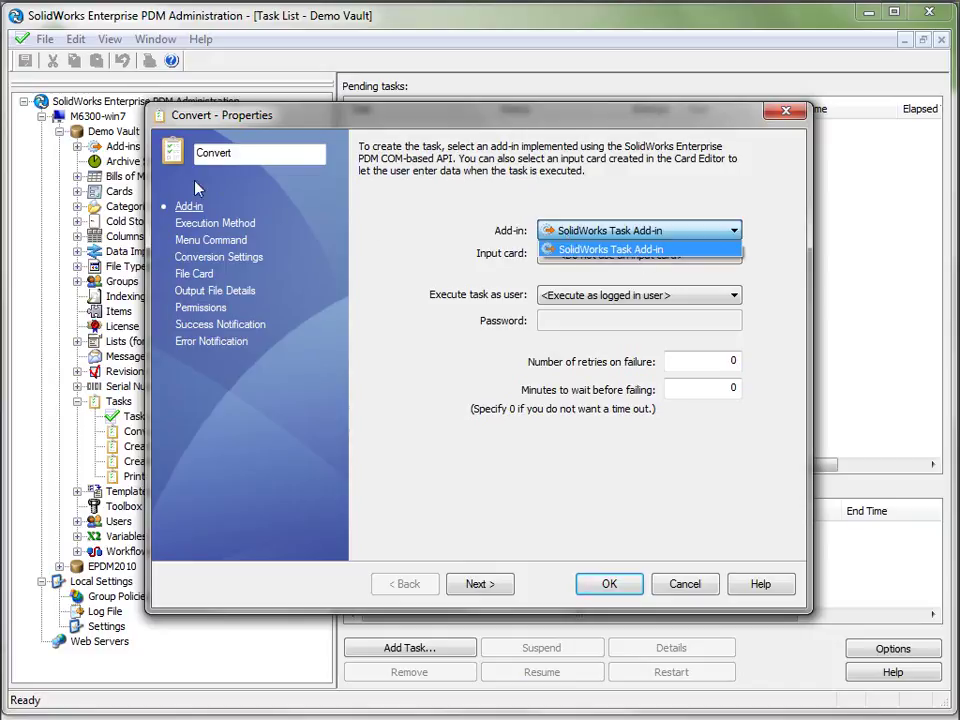
pyautogui.click(362, 118)
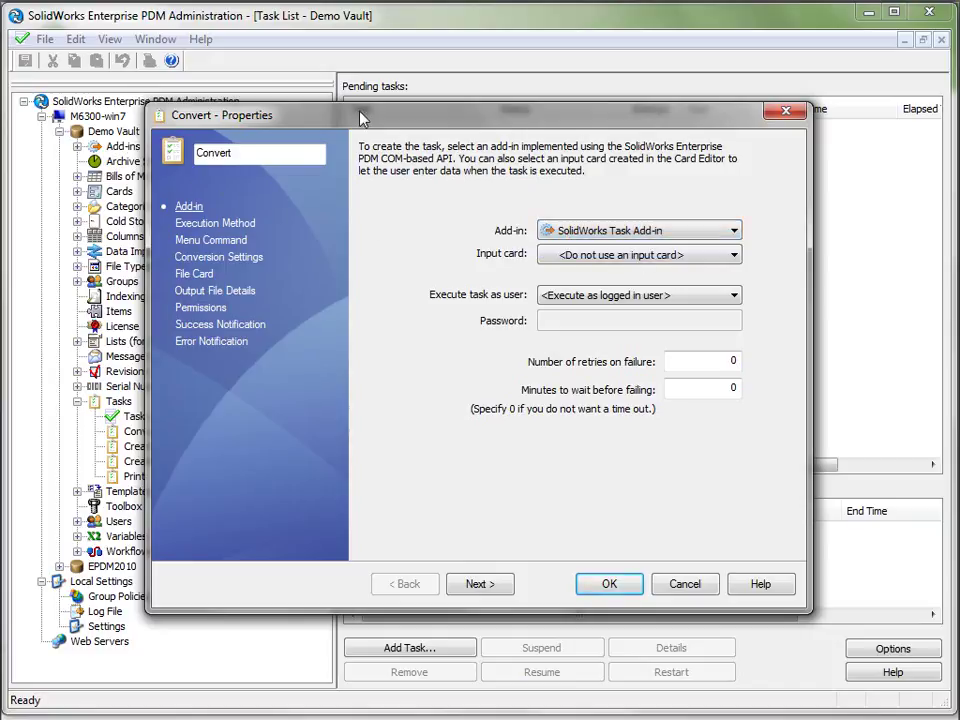
pyautogui.moveTo(298, 125); pyautogui.dragTo(407, 131)
pyautogui.click(697, 244)
pyautogui.click(697, 247)
pyautogui.click(673, 264)
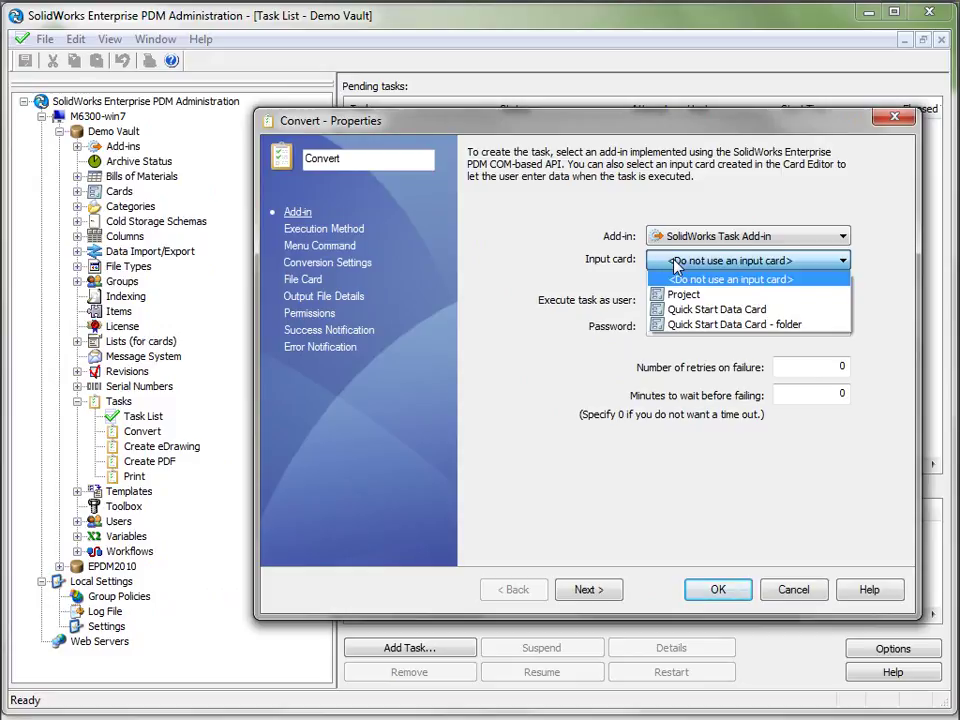
pyautogui.click(615, 210)
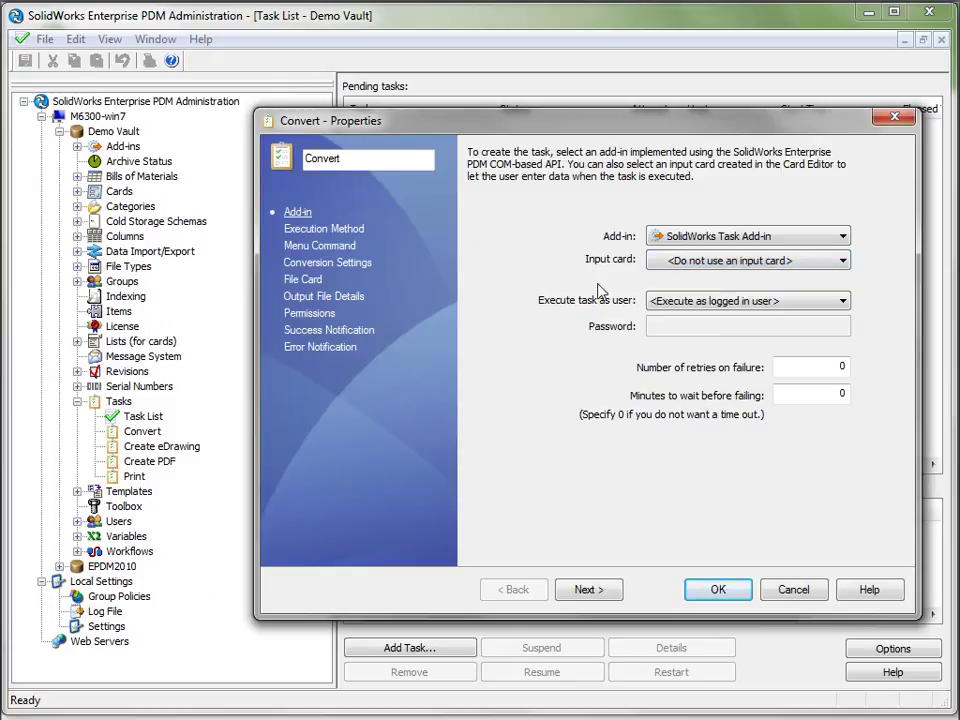
pyautogui.click(678, 302)
pyautogui.click(680, 313)
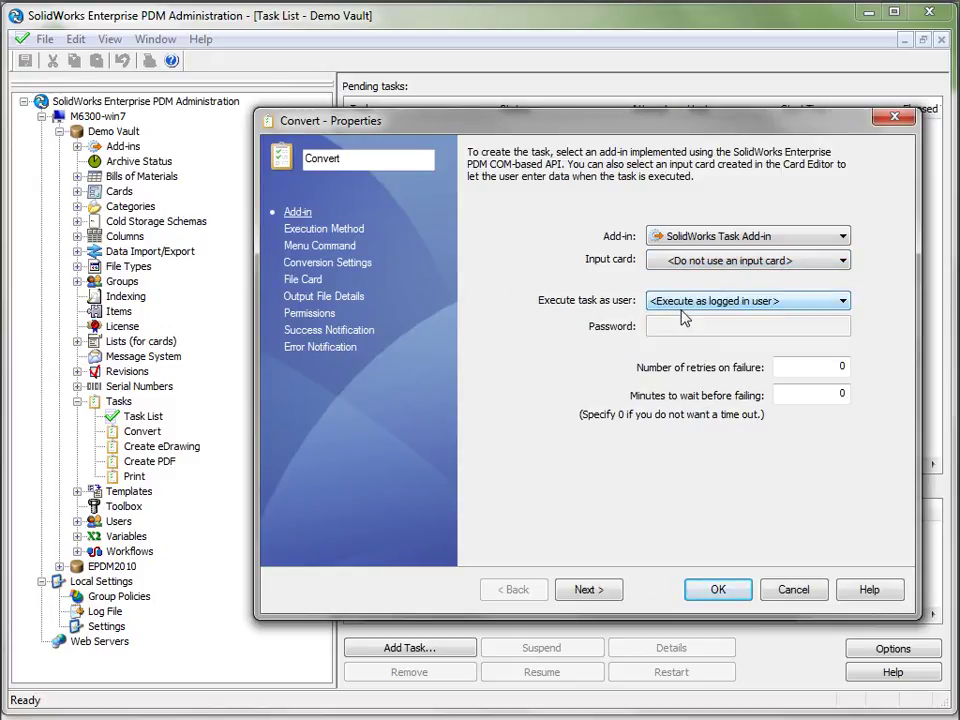
# Make the Convert task execute on the computer where it is initiated, and continue to its menu command without specifying a server.
pyautogui.click(334, 231)
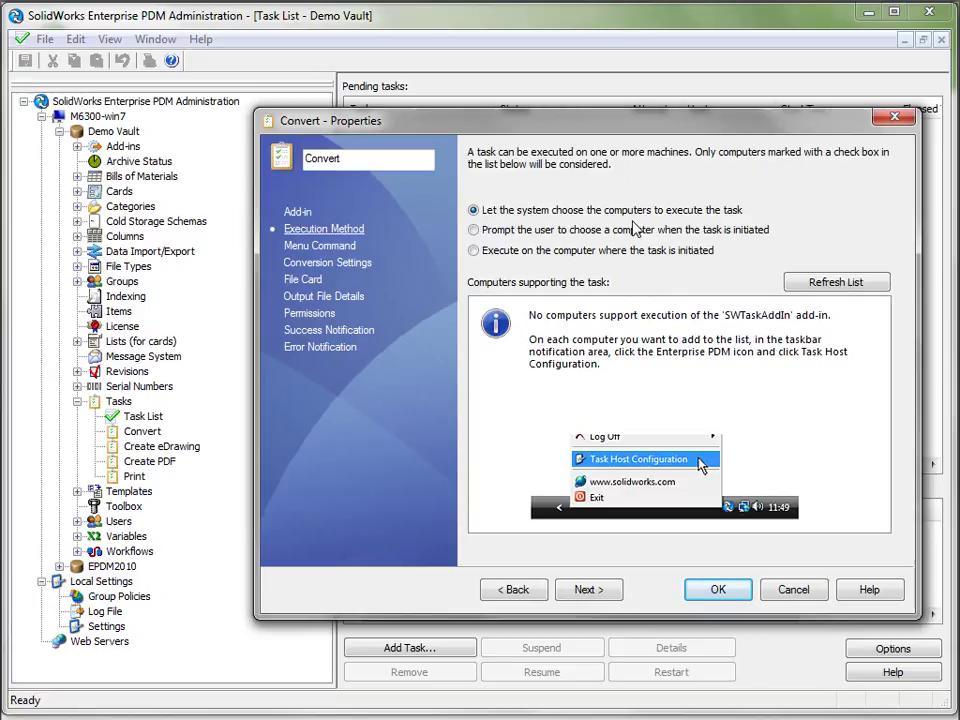
pyautogui.click(515, 250)
pyautogui.click(581, 591)
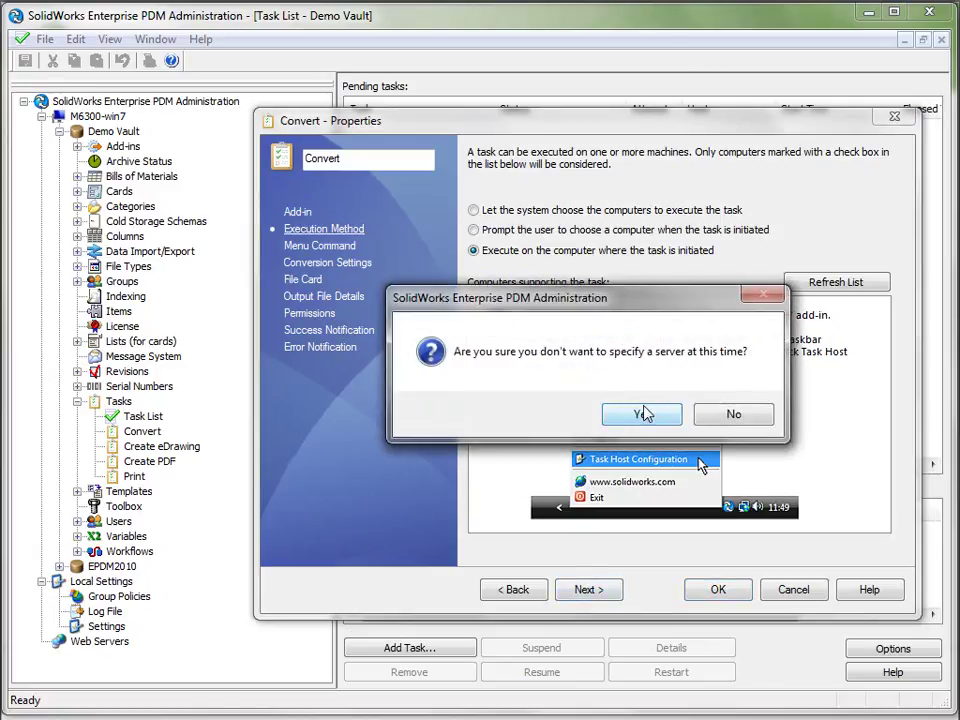
pyautogui.click(643, 414)
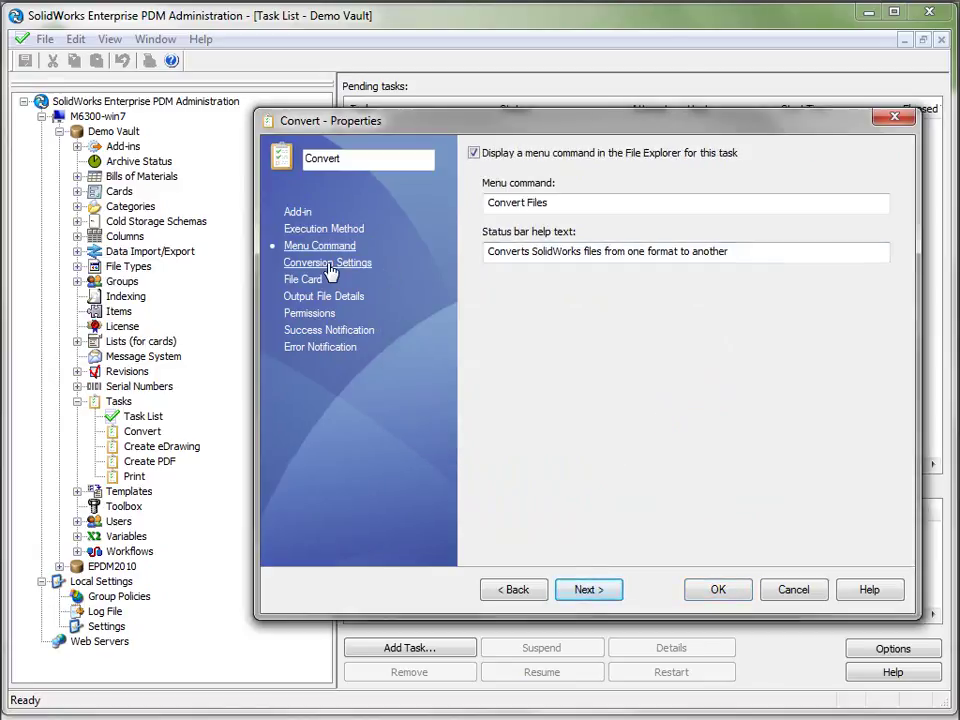
pyautogui.click(564, 203)
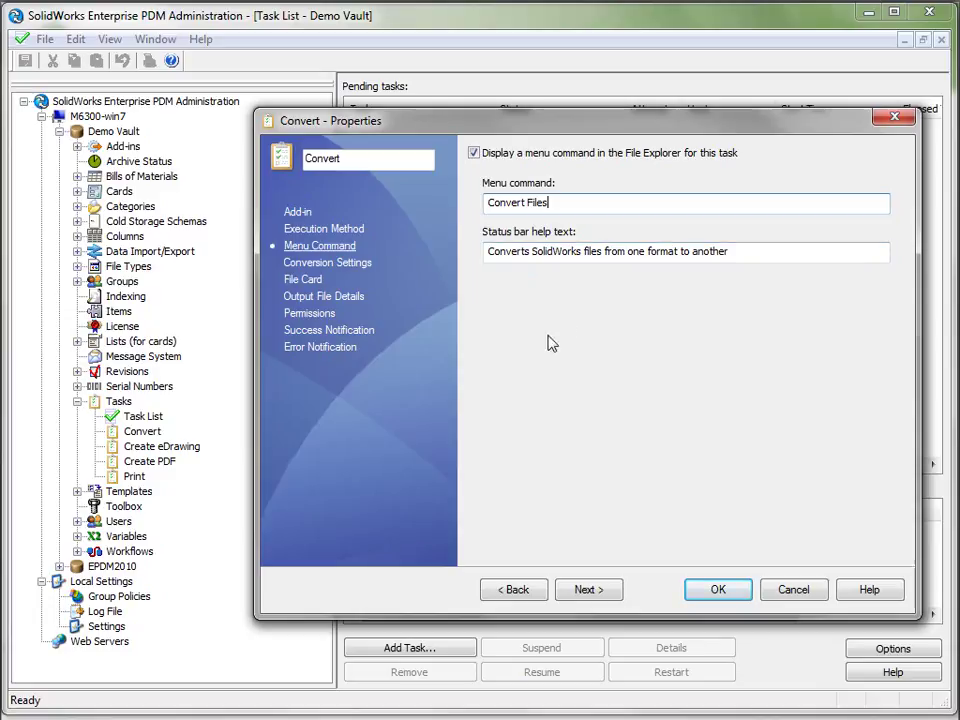
# Examine the Convert task's output file formats and its configuration and sheet conversion settings, and show its file card variables.
pyautogui.click(312, 265)
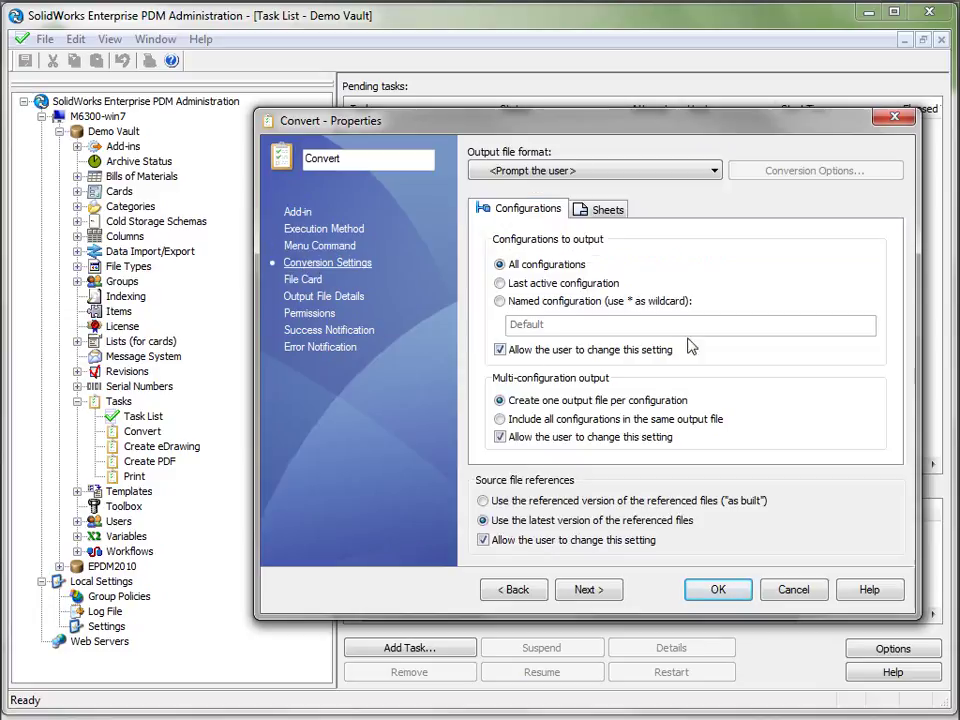
pyautogui.click(560, 171)
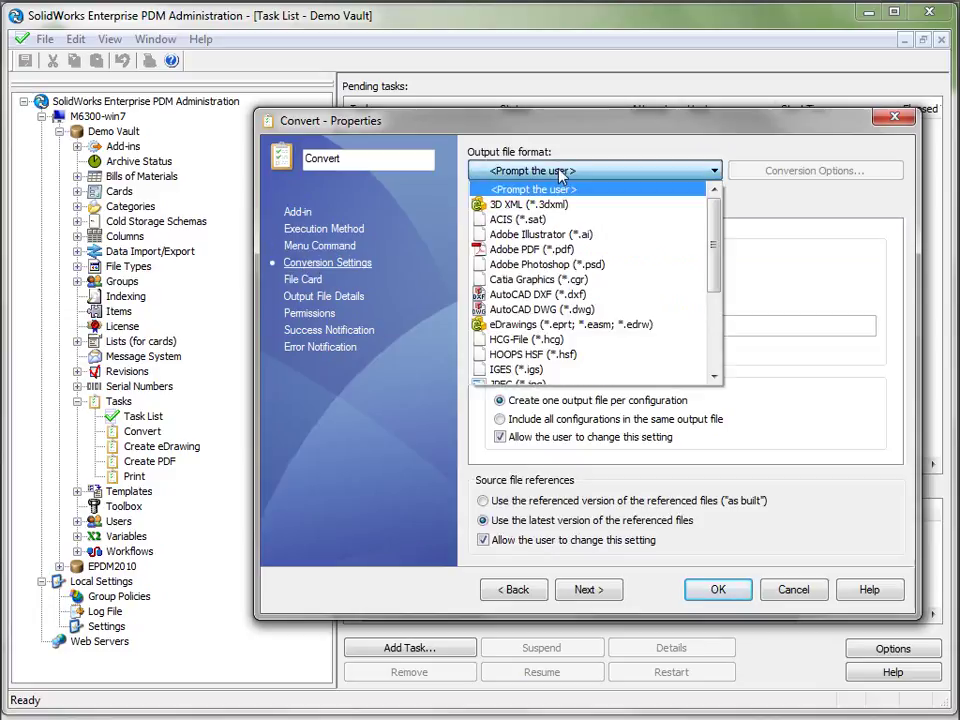
pyautogui.moveTo(714, 232)
pyautogui.mouseDown()
pyautogui.moveTo(724, 280)
pyautogui.moveTo(718, 324)
pyautogui.moveTo(719, 219)
pyautogui.mouseUp()
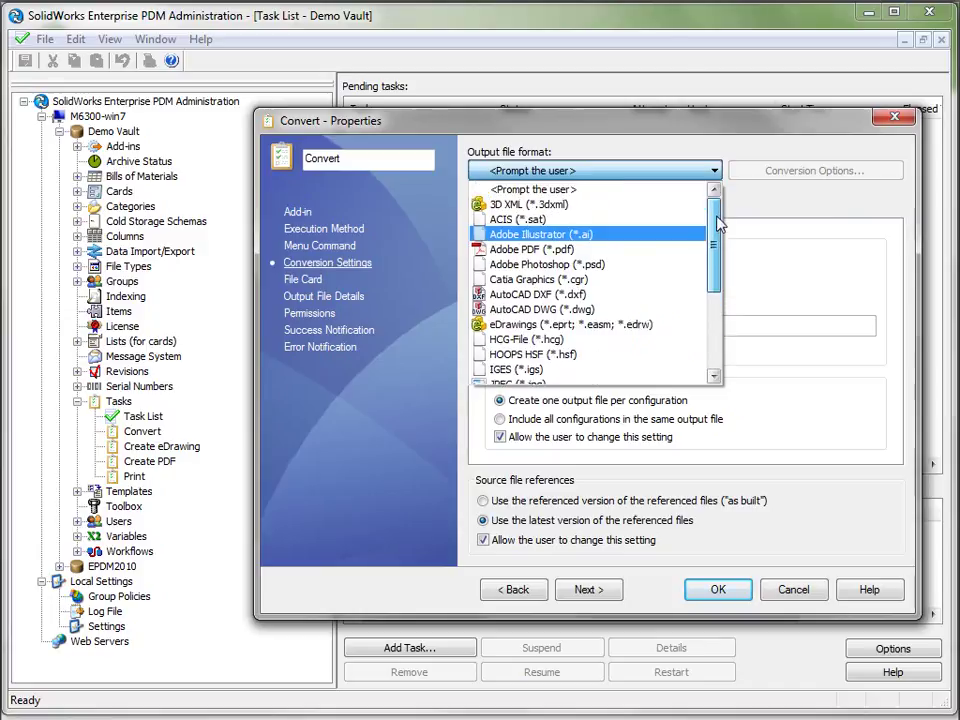
pyautogui.click(837, 210)
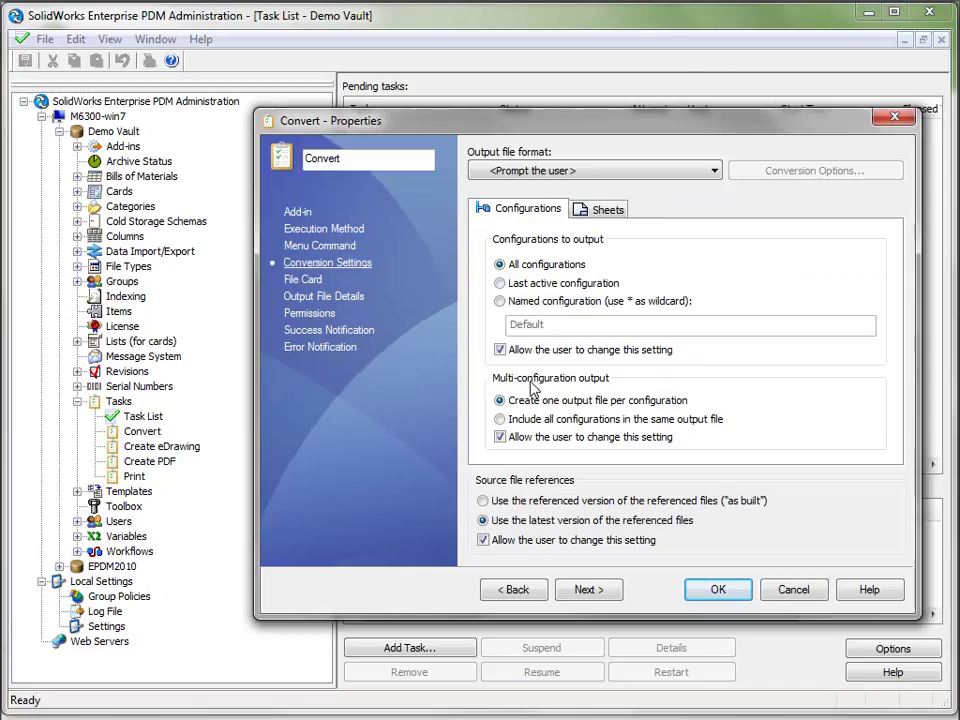
pyautogui.click(600, 212)
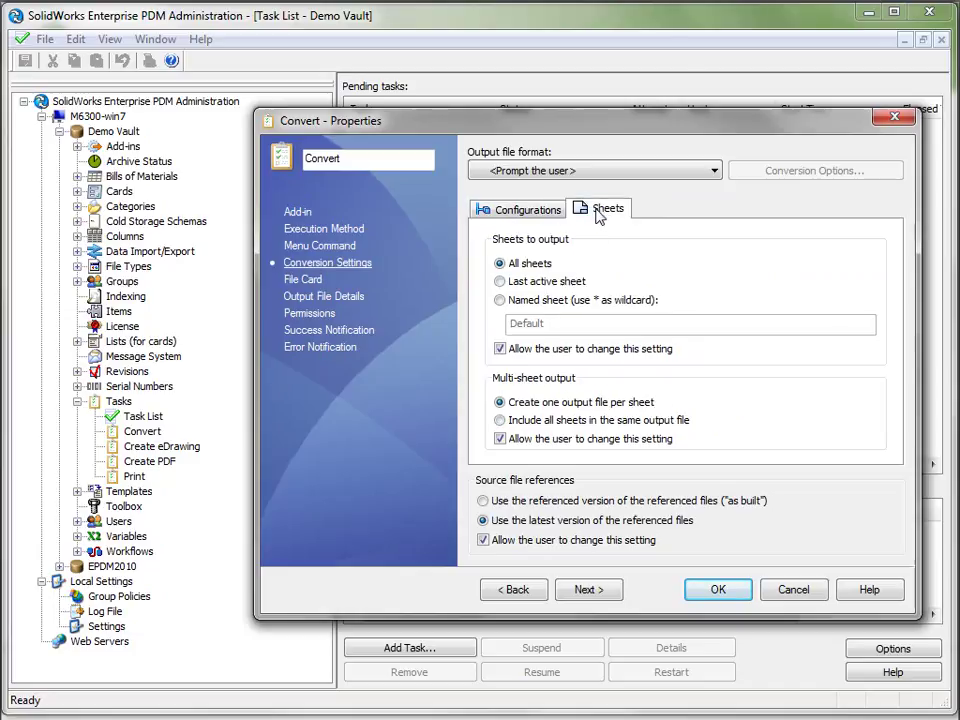
pyautogui.click(522, 208)
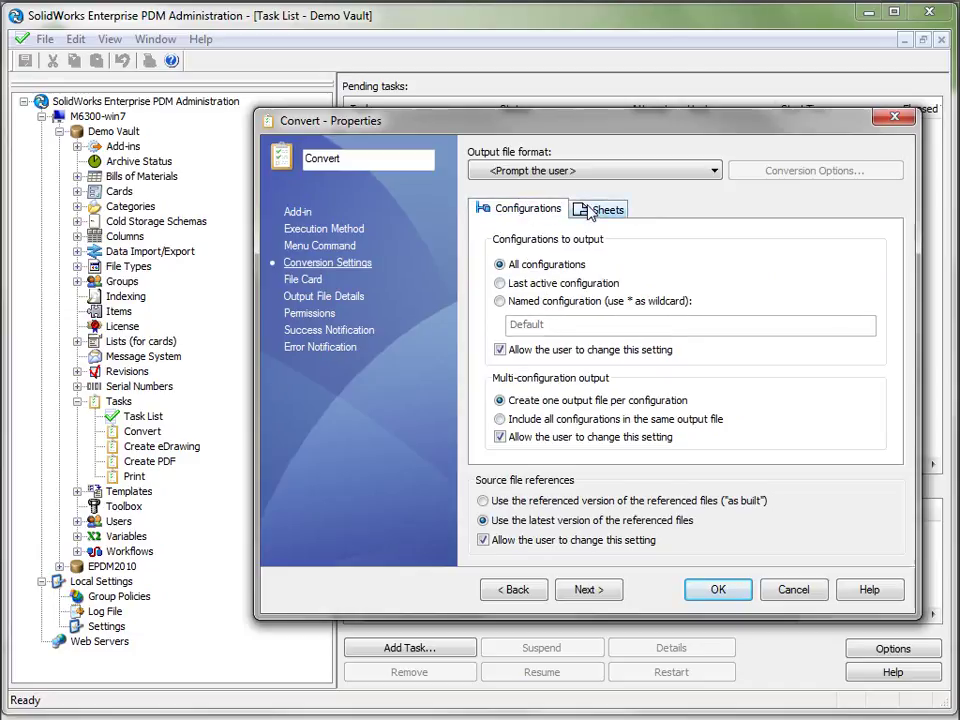
pyautogui.click(312, 281)
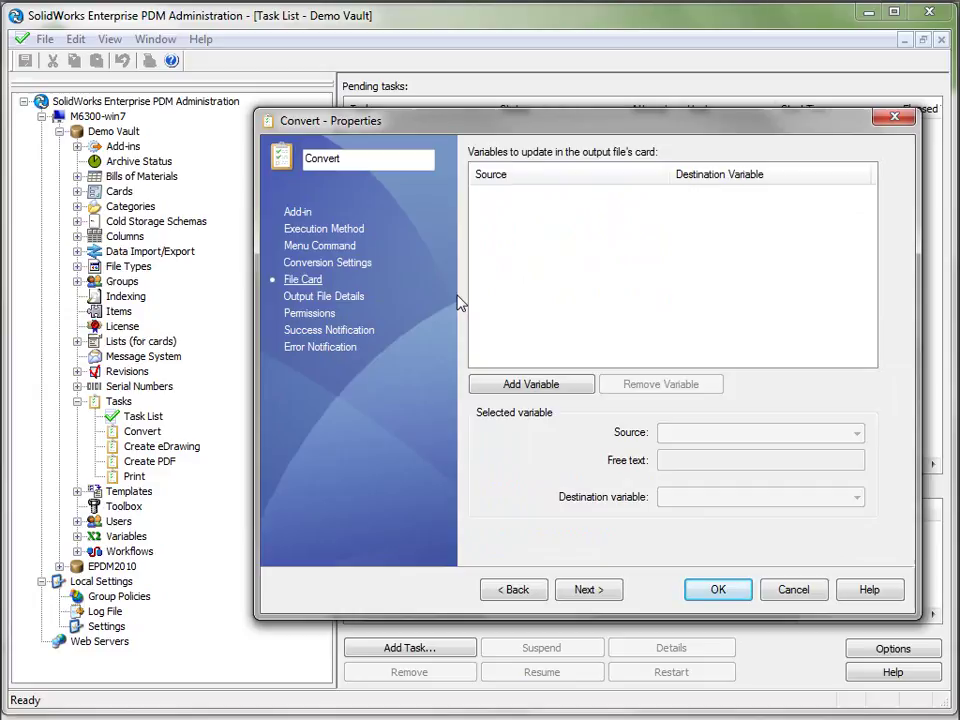
# Examine the Convert task's output file details, permissions, and success and error notification settings, and leave its properties without saving.
pyautogui.click(318, 298)
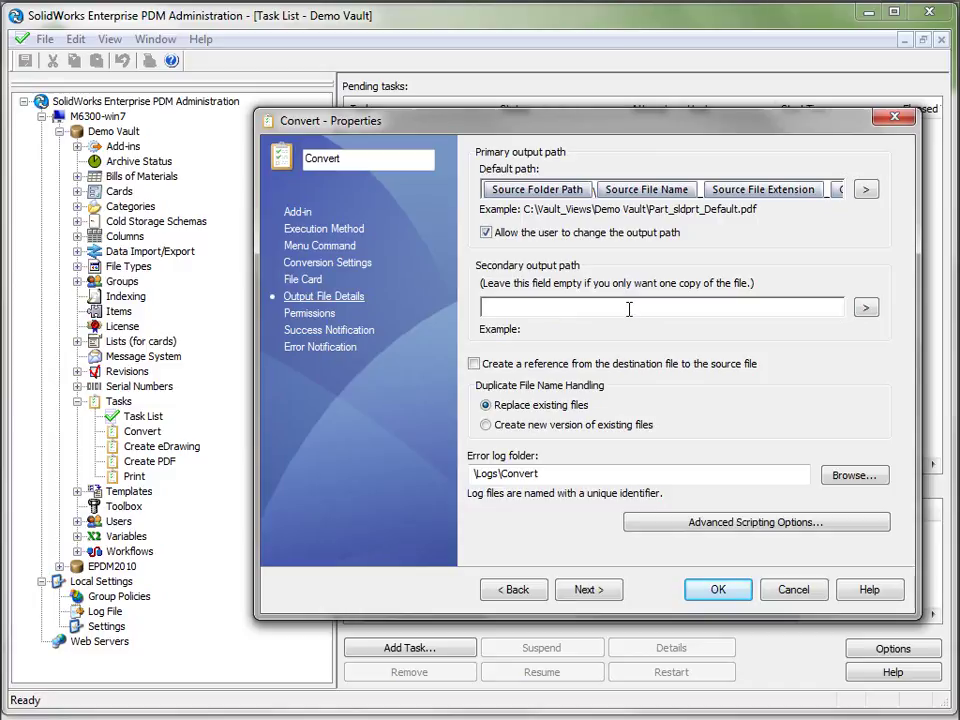
pyautogui.click(309, 314)
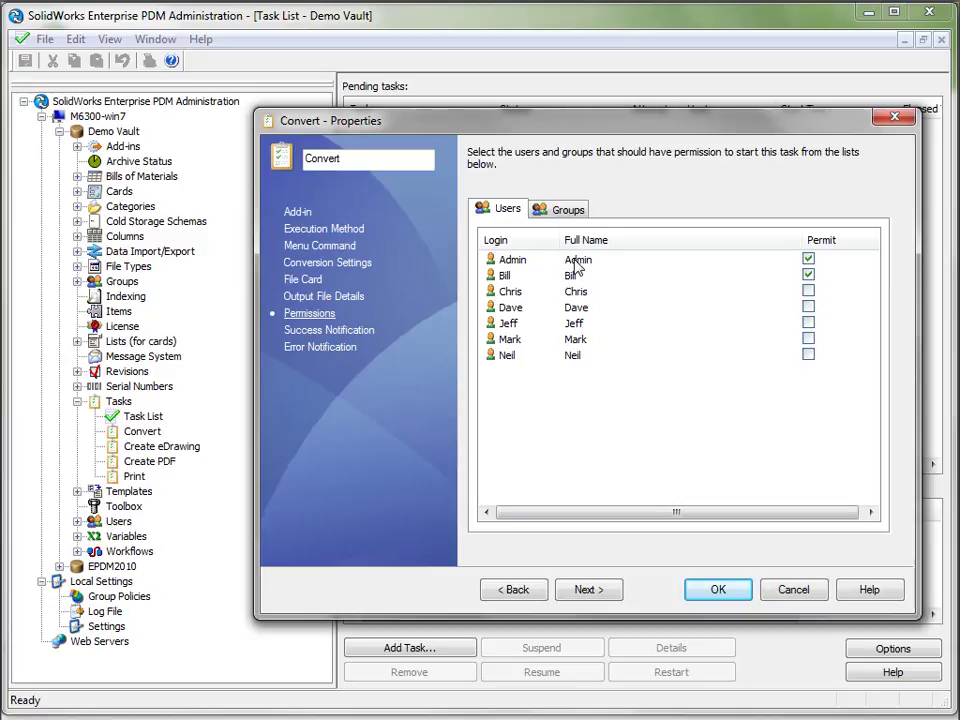
pyautogui.click(331, 331)
pyautogui.click(345, 348)
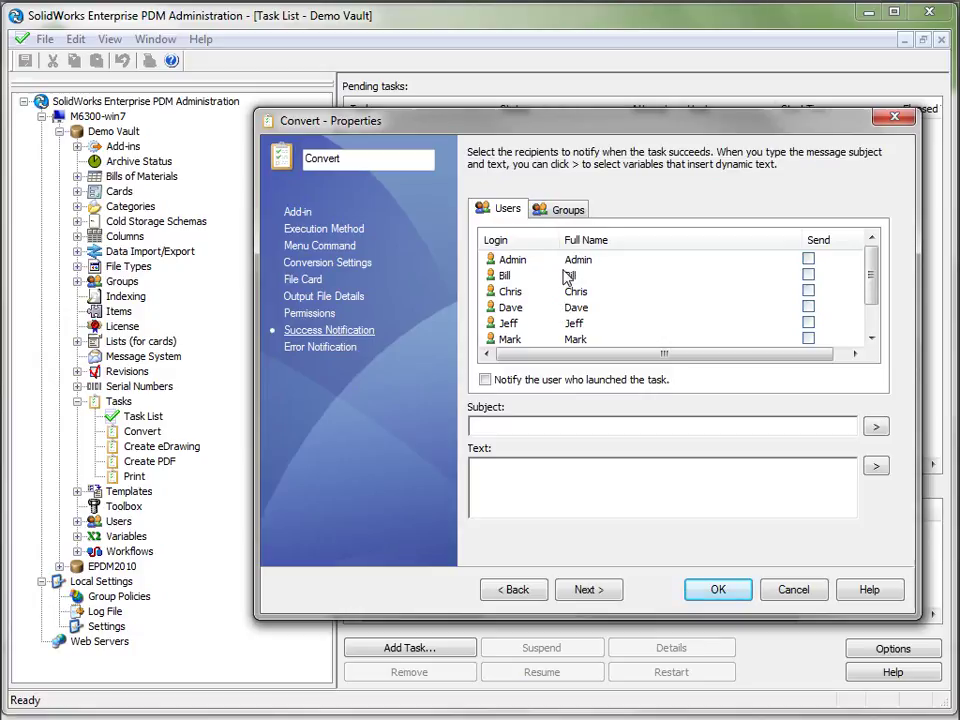
pyautogui.click(322, 349)
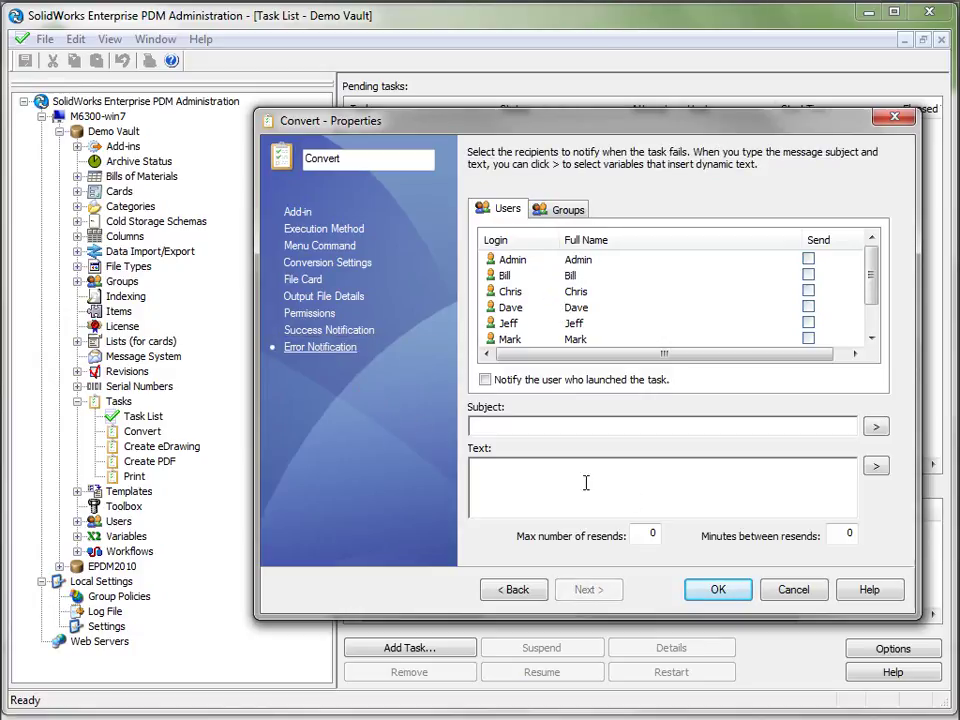
pyautogui.click(793, 590)
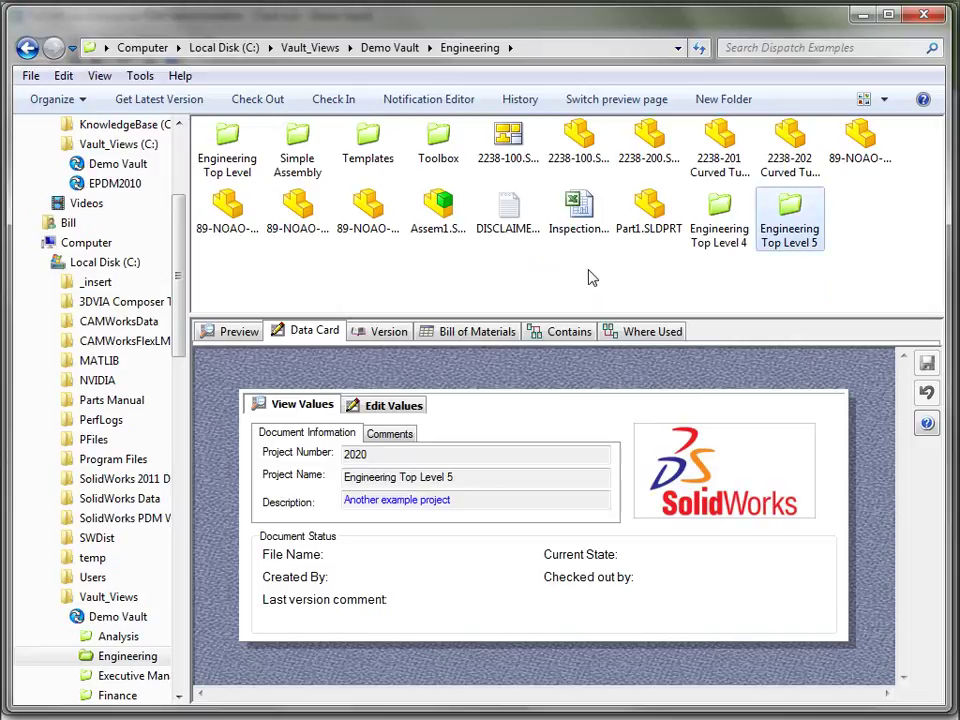
# Run the Convert task on 89-NOAO-4200-1234.sldprt in the vault's Engineering folder, with Parasolid (*.x_t) as the output format.
pyautogui.click(648, 203)
pyautogui.click(373, 207)
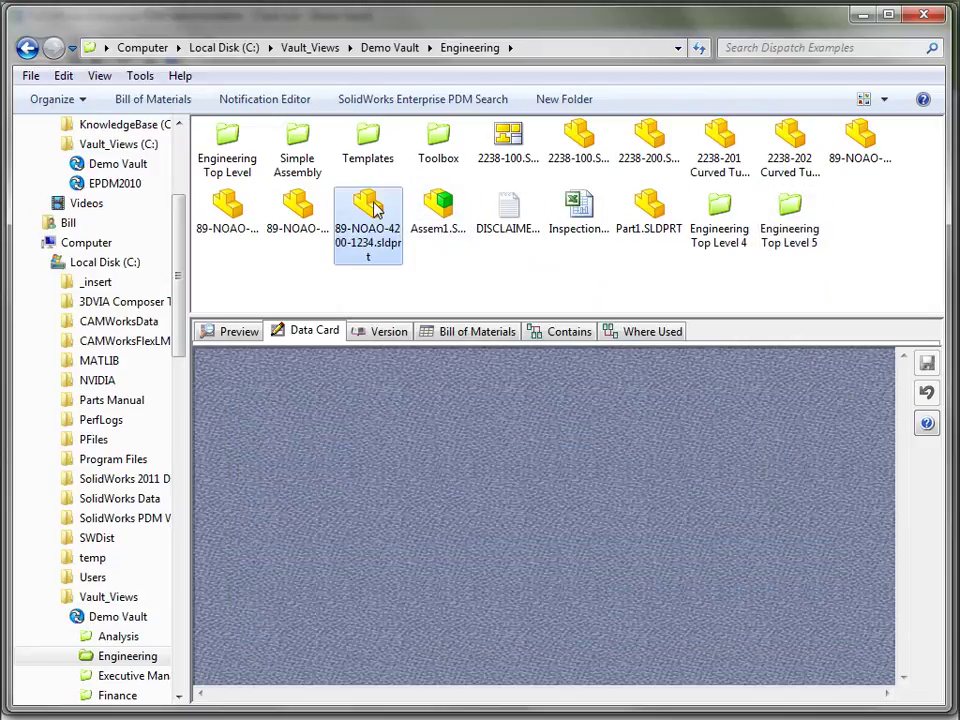
pyautogui.rightClick(375, 205)
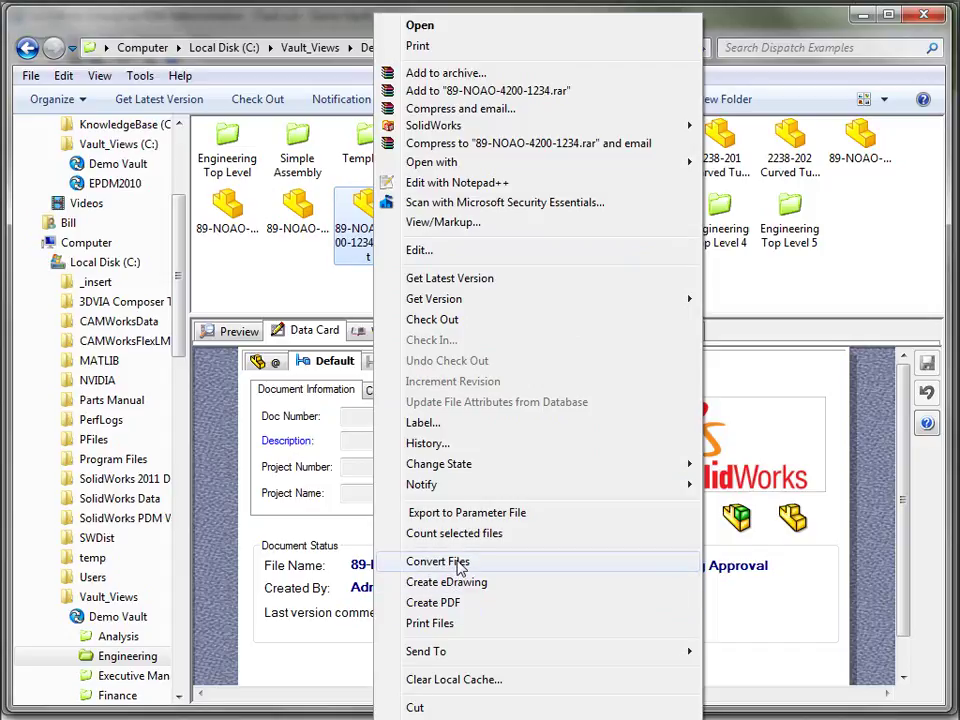
pyautogui.click(460, 565)
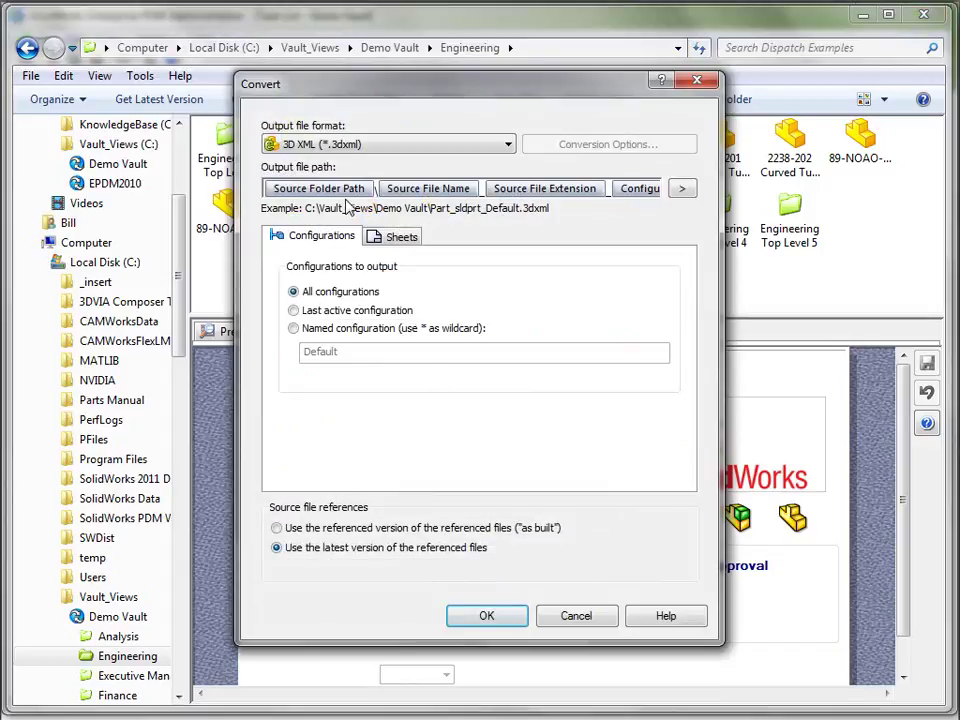
pyautogui.click(509, 144)
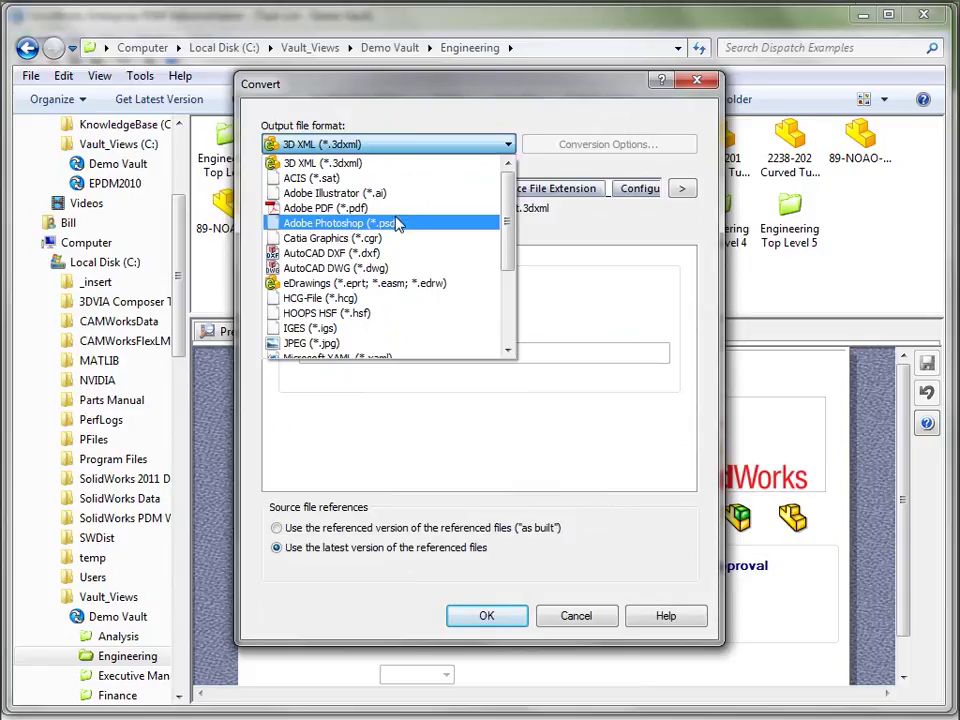
pyautogui.scroll(-3, 424, 306)
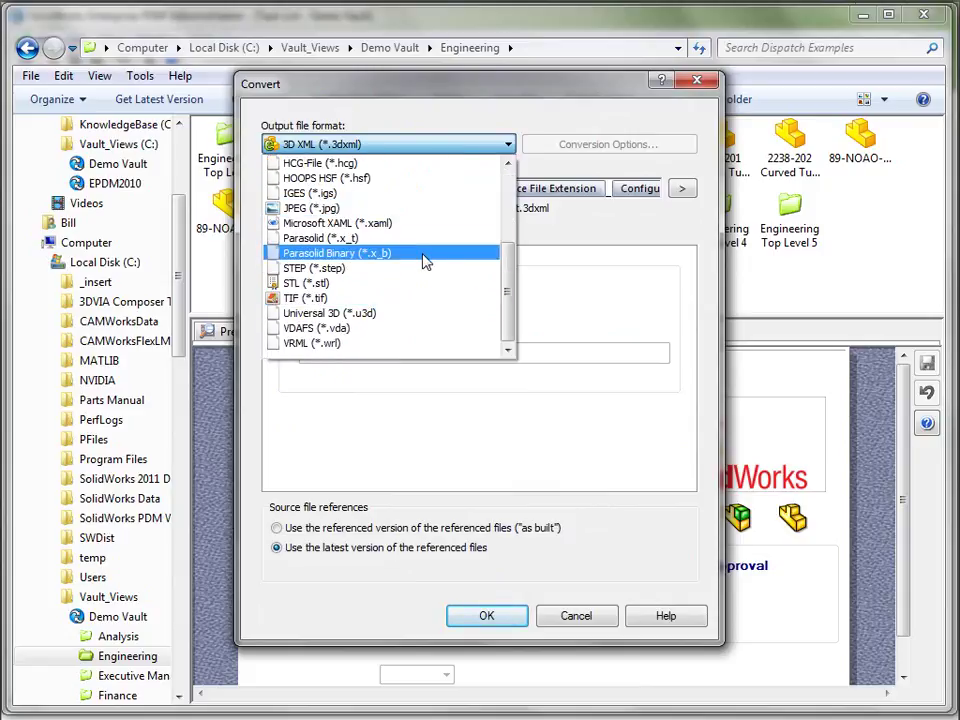
pyautogui.click(418, 238)
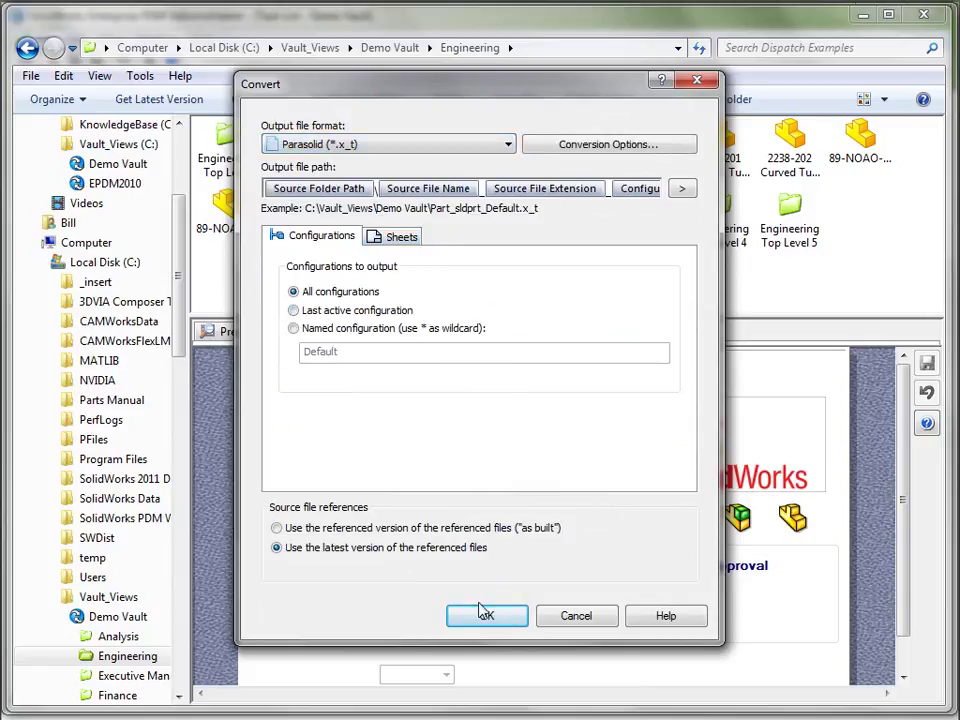
pyautogui.click(485, 614)
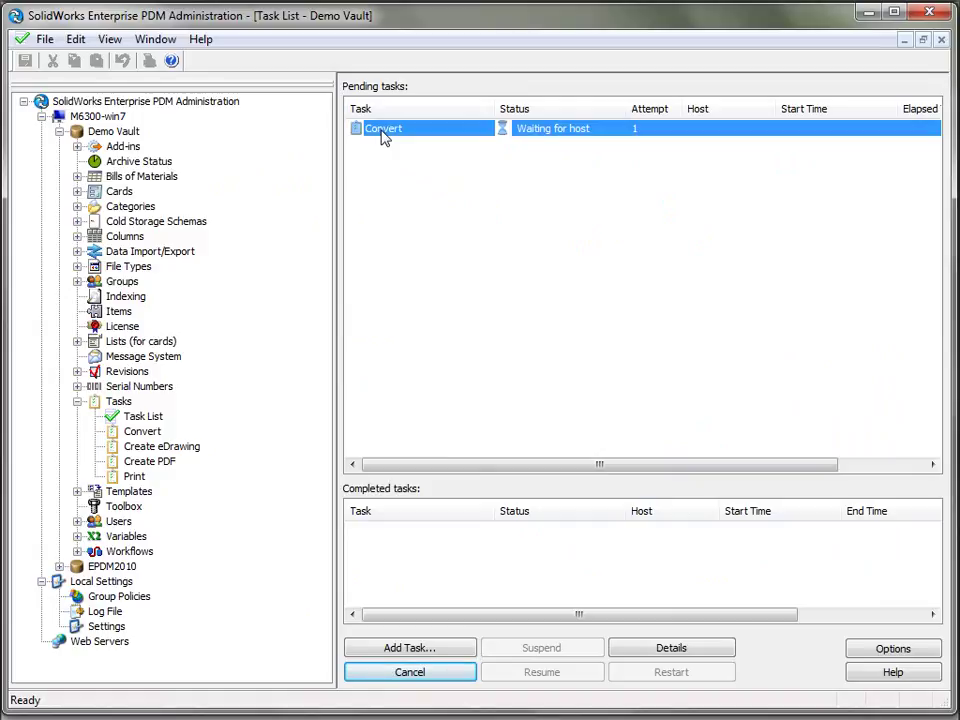
# Cancel the pending Convert task in the vault's task list.
pyautogui.rightClick(382, 137)
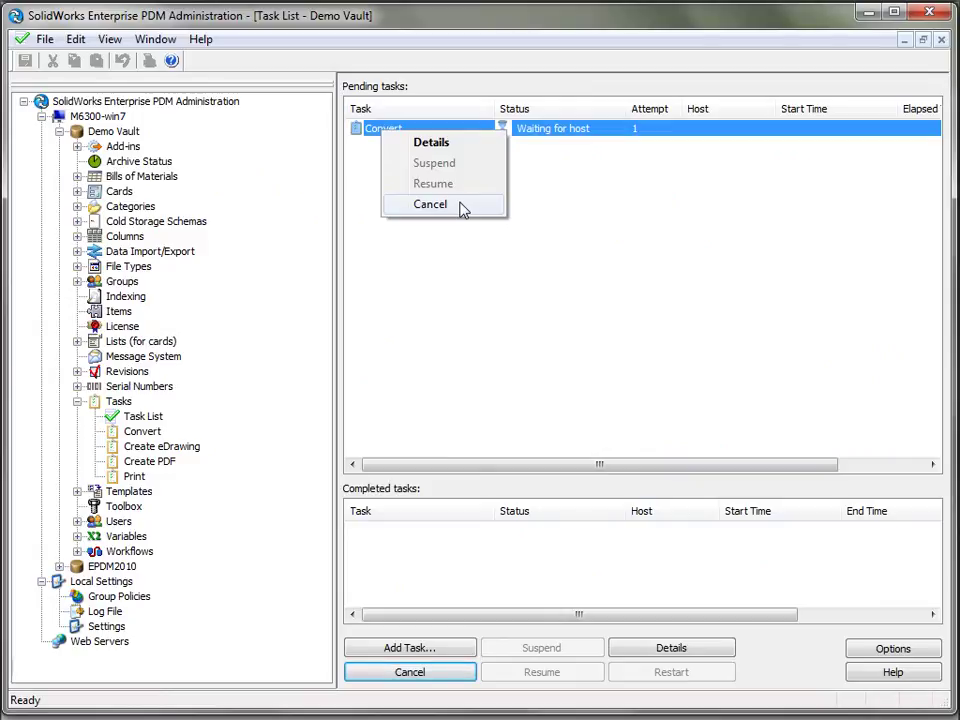
pyautogui.click(454, 219)
pyautogui.click(403, 133)
pyautogui.rightClick(405, 135)
pyautogui.click(451, 202)
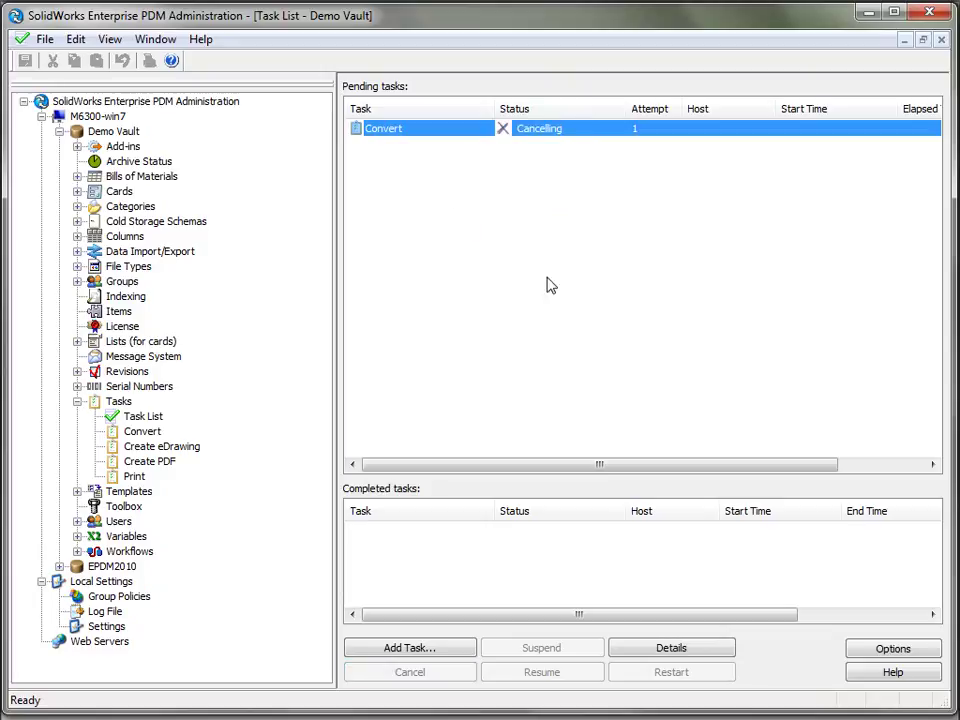
# Put the administration tool away, collapse the Libraries branch in the file explorer, and open the SWDist\pdmwenterprise folder on the C: drive.
pyautogui.click(868, 12)
pyautogui.click(666, 283)
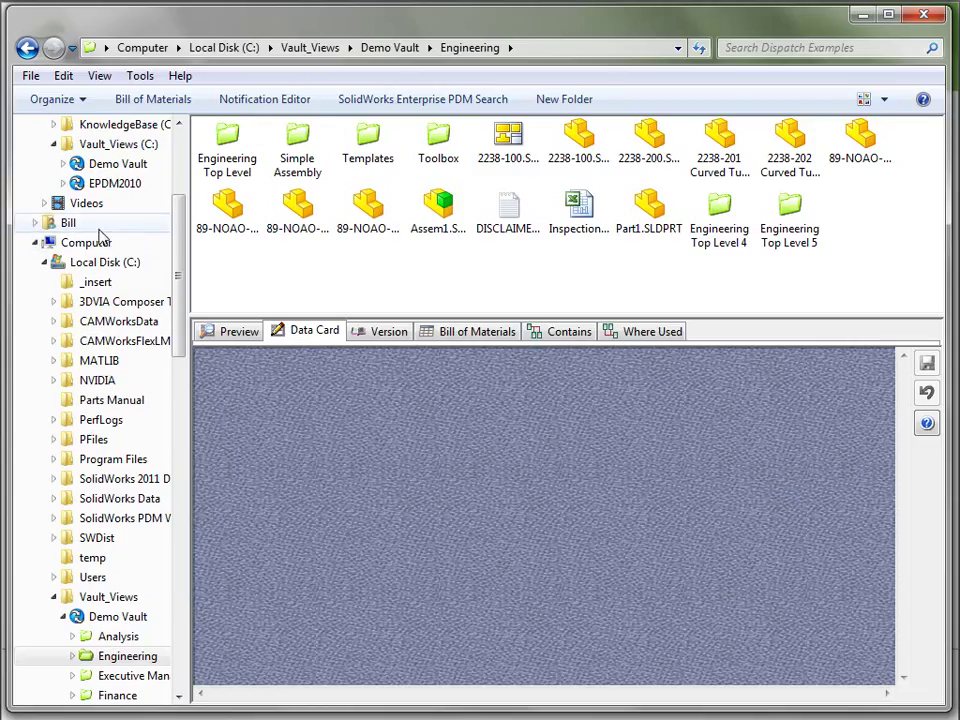
pyautogui.moveTo(176, 208); pyautogui.dragTo(180, 152)
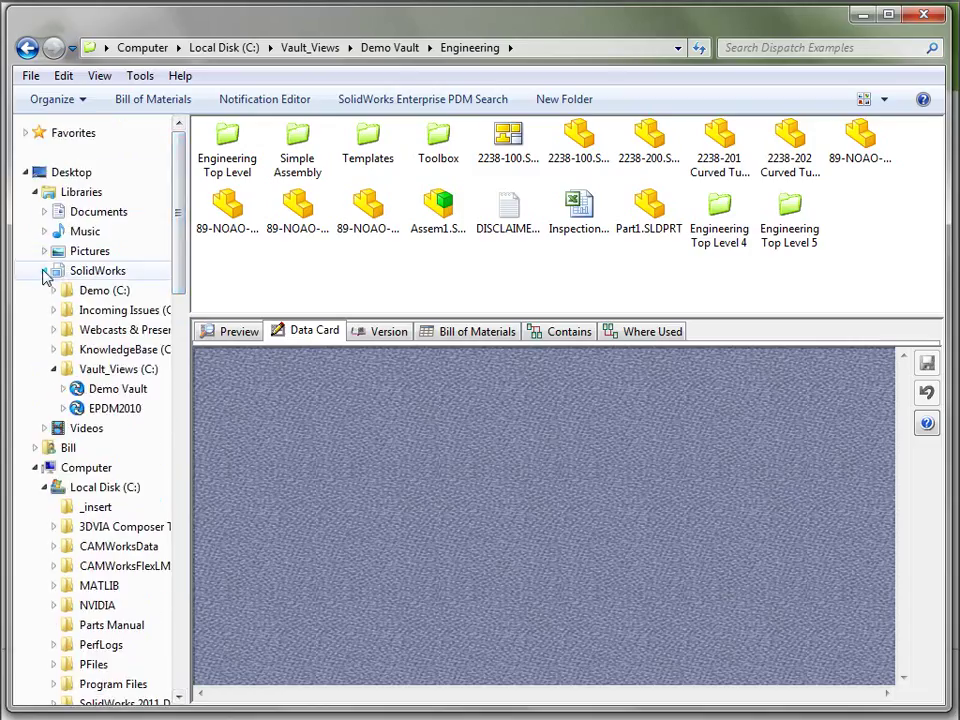
pyautogui.click(44, 272)
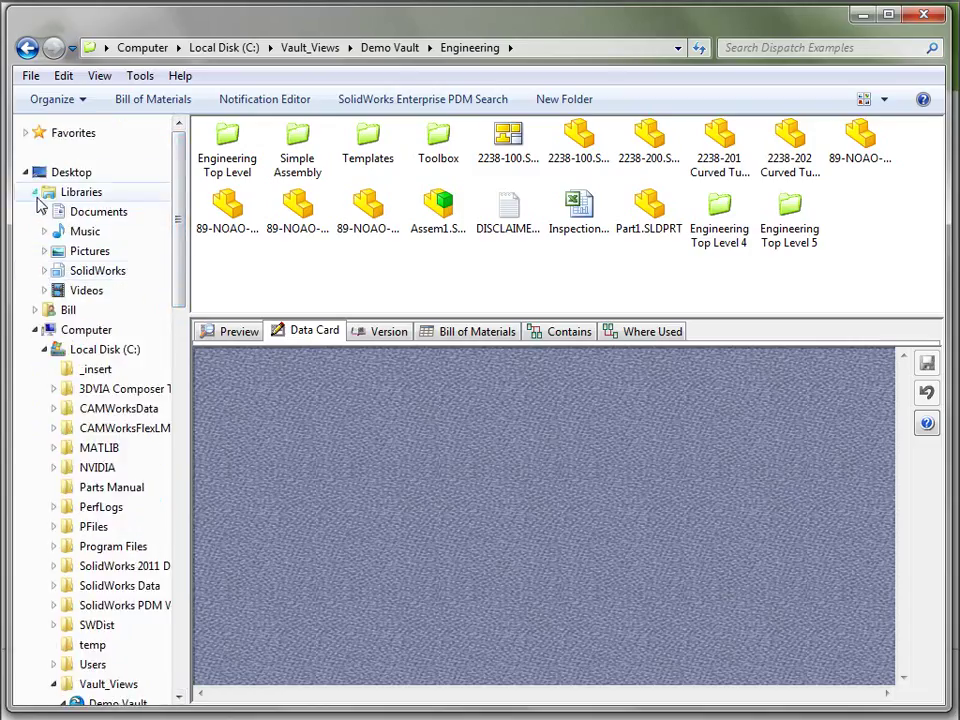
pyautogui.click(35, 191)
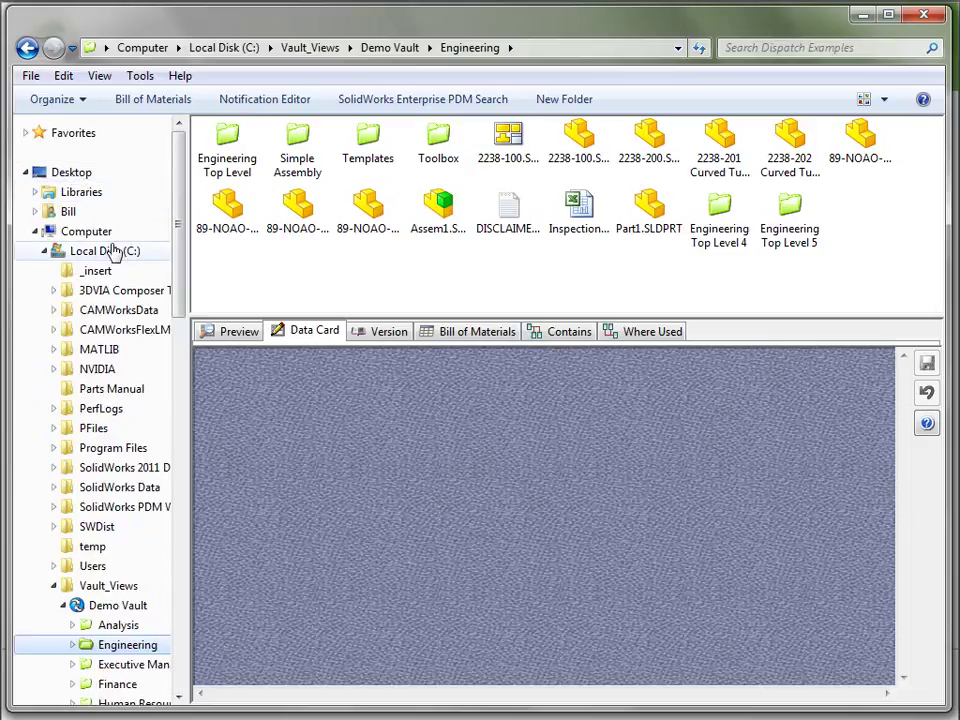
pyautogui.click(97, 527)
pyautogui.click(53, 587)
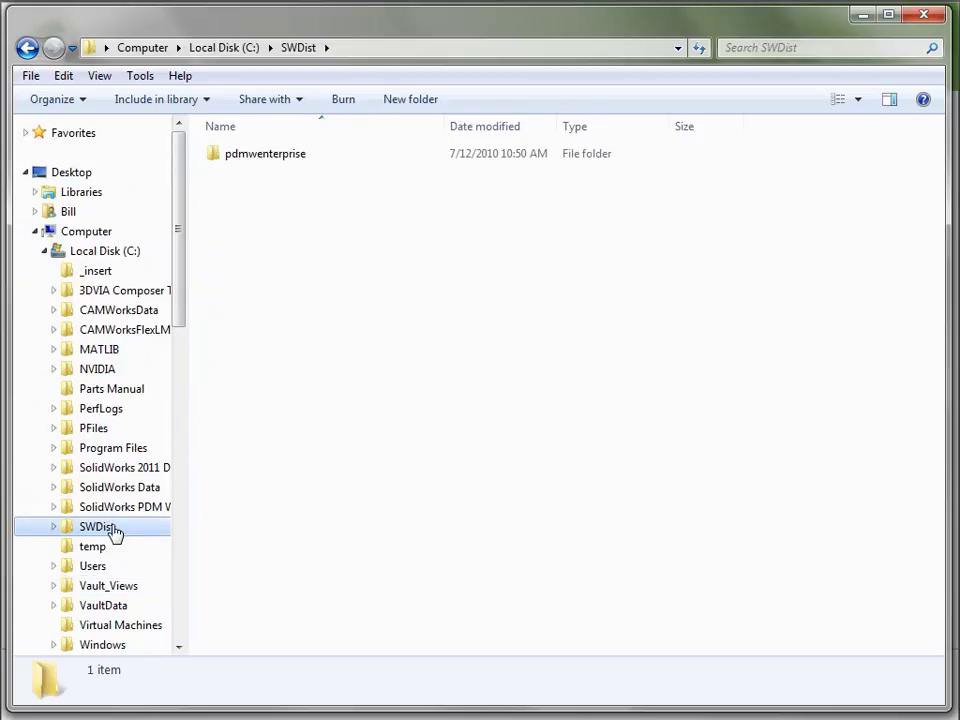
pyautogui.doubleClick(251, 158)
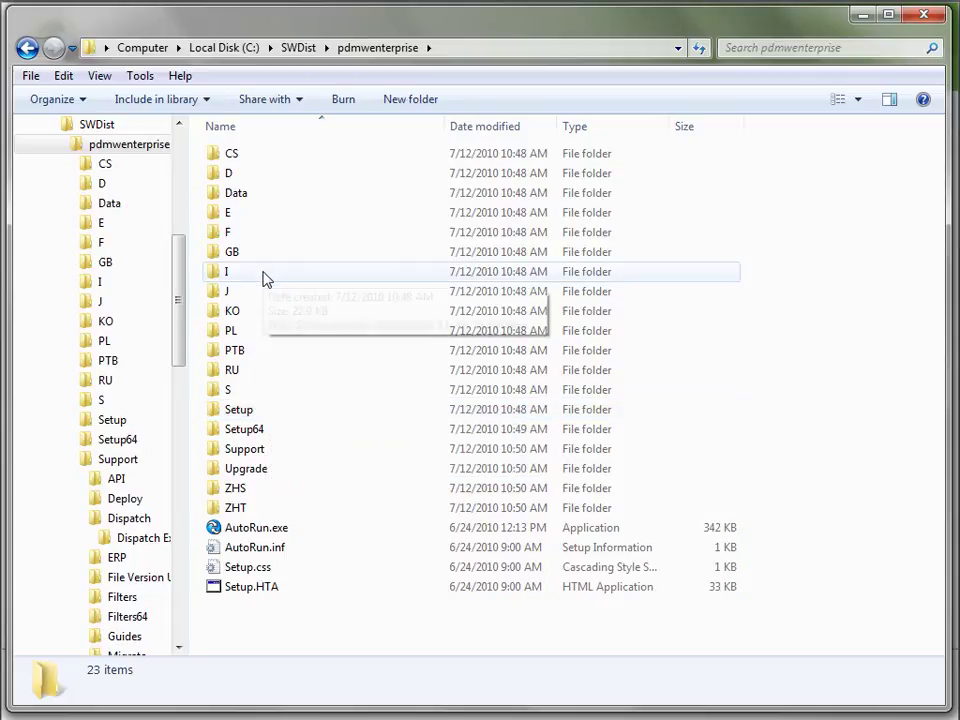
# Go to the API folder inside the installation files' Support folder and open the API_GB.chm programmer's reference guide.
pyautogui.moveTo(247, 253)
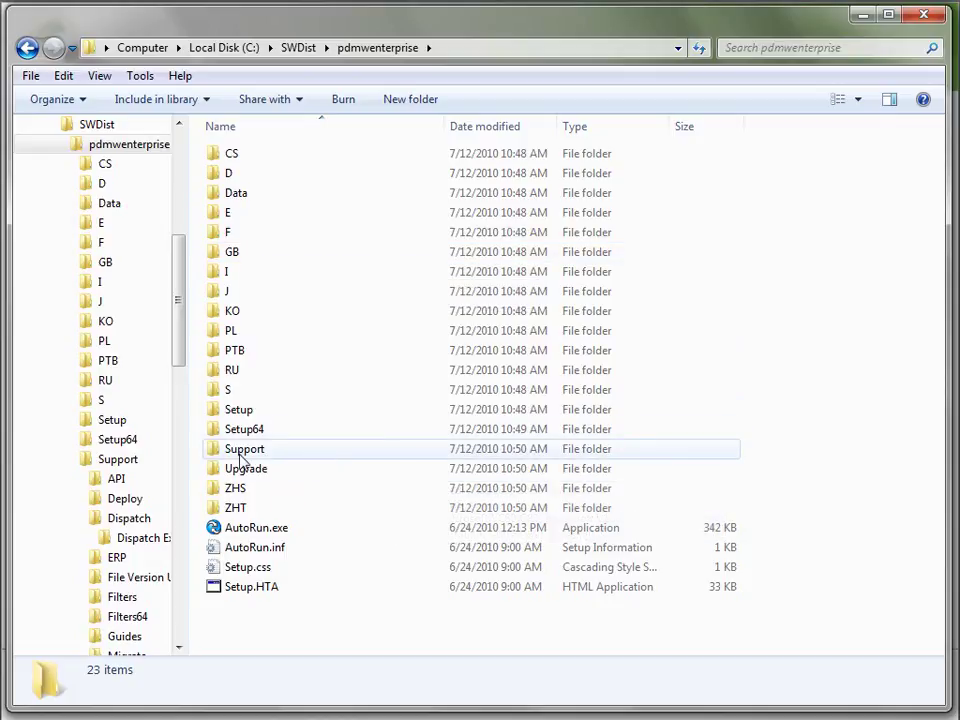
pyautogui.moveTo(245, 458)
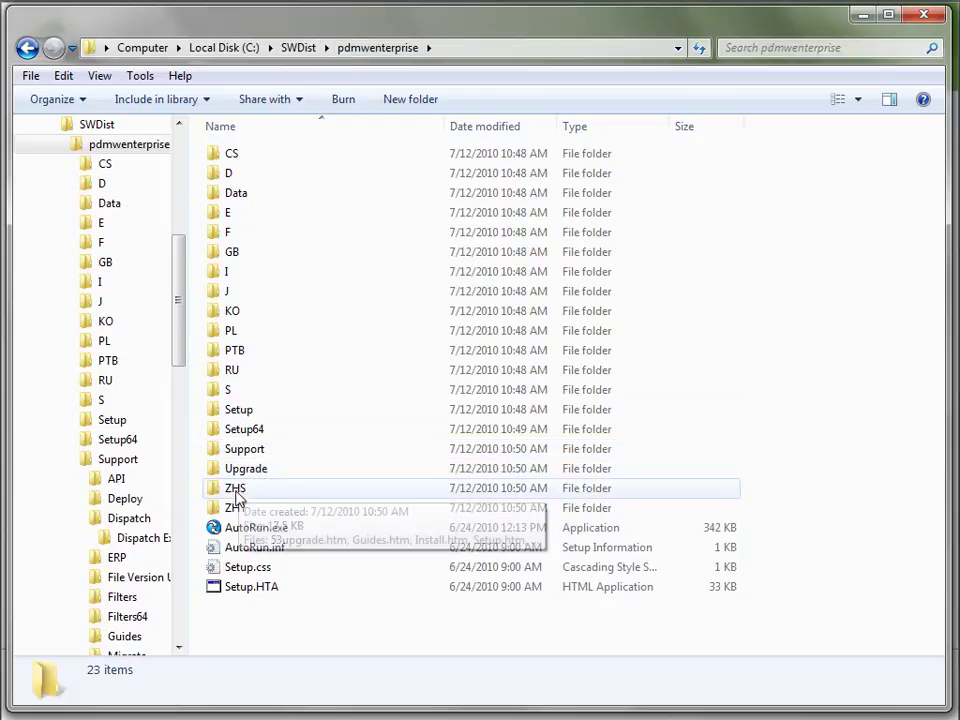
pyautogui.doubleClick(250, 450)
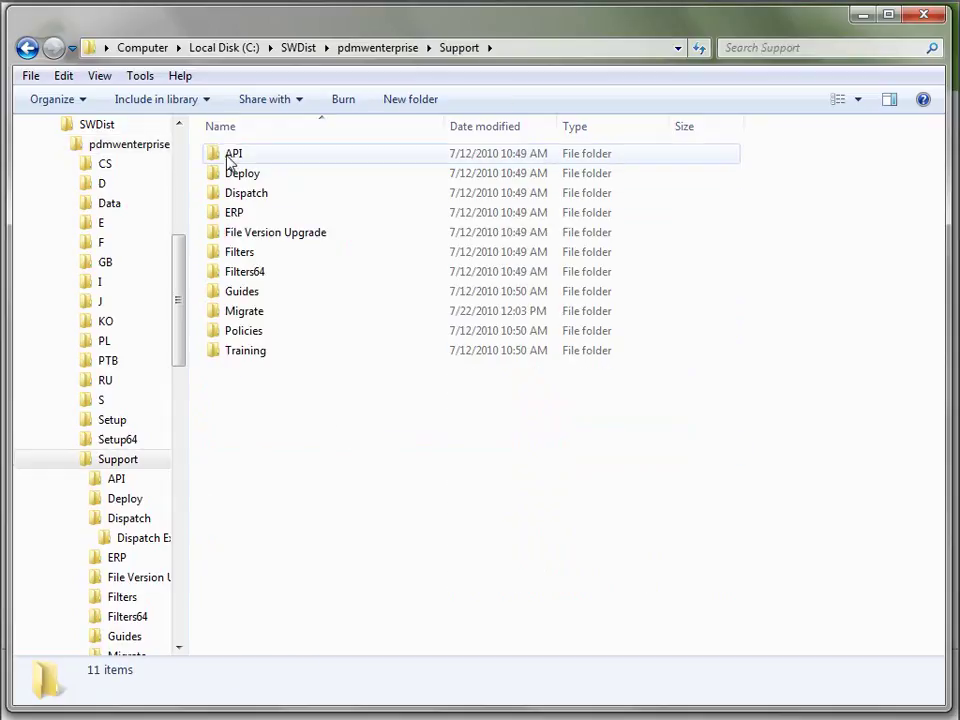
pyautogui.click(231, 158)
pyautogui.doubleClick(232, 158)
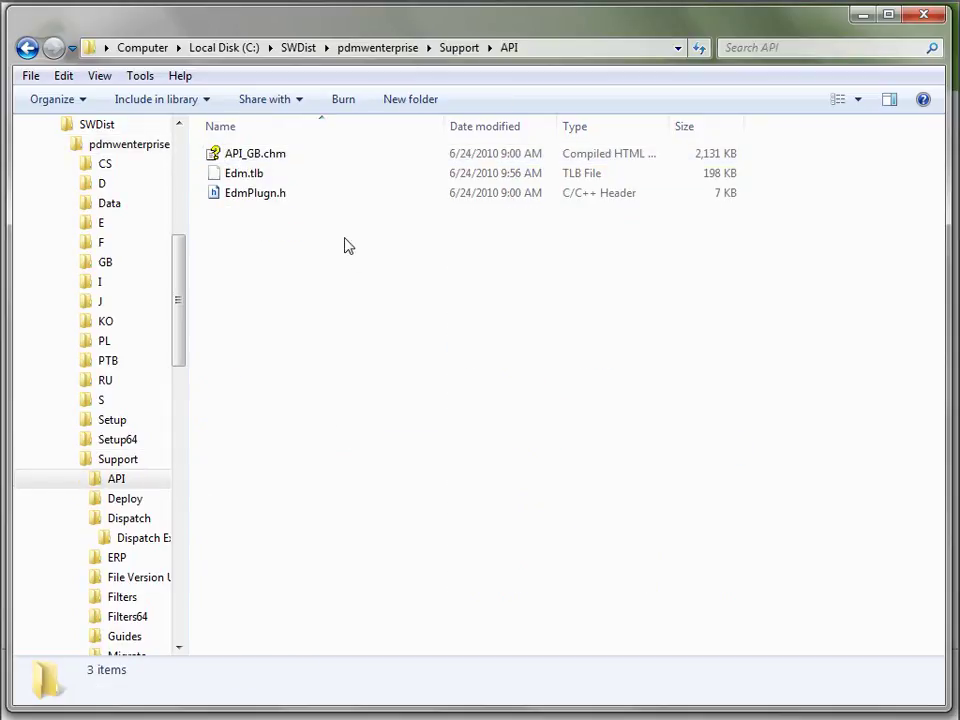
pyautogui.doubleClick(255, 155)
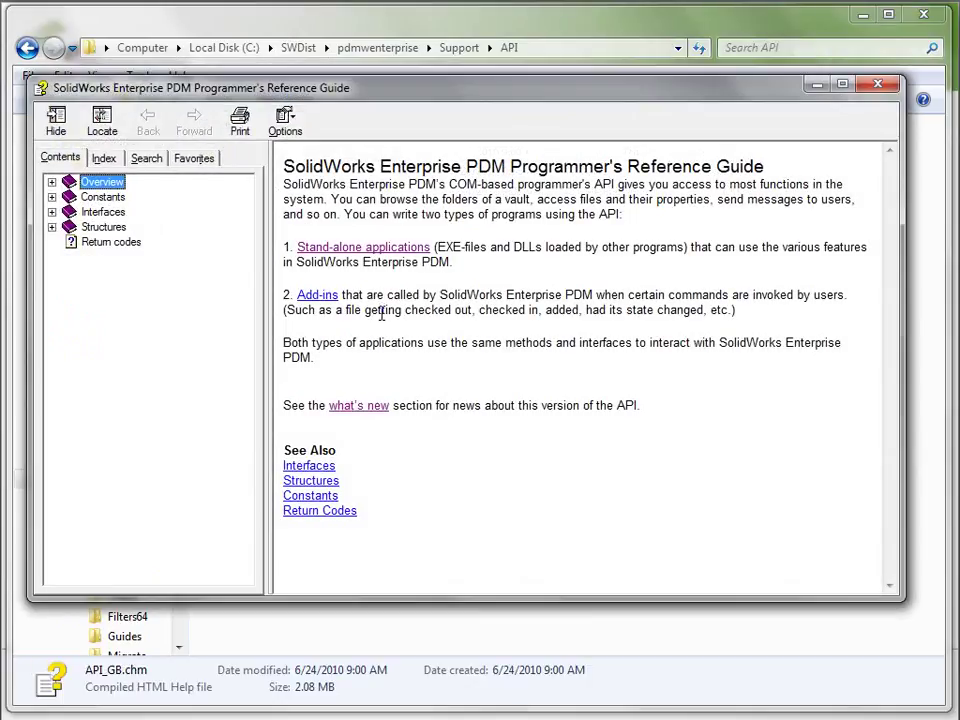
# Look through the guide's Overview topics on stand-alone applications in Visual Basic and C++, Visual Basic .Net and programming items.
pyautogui.click(51, 182)
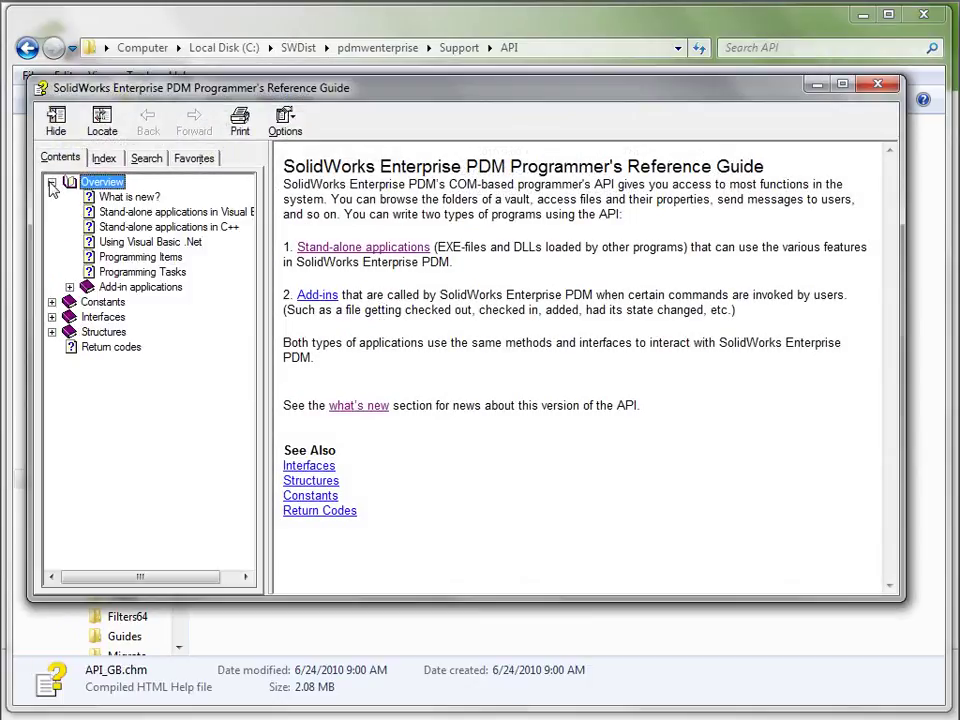
pyautogui.click(118, 211)
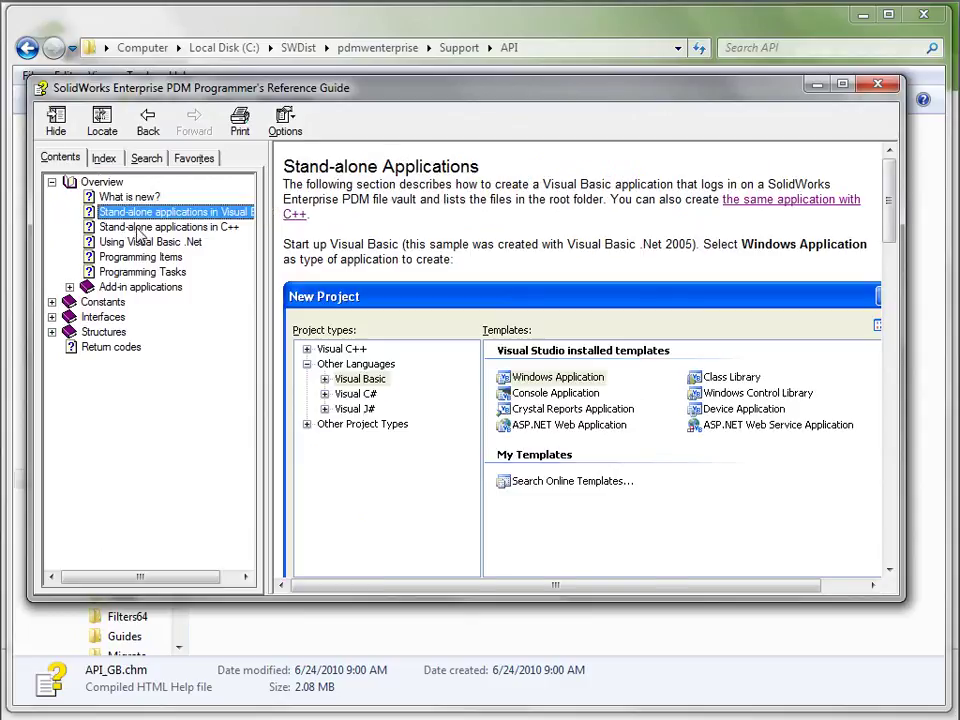
pyautogui.click(140, 228)
pyautogui.click(130, 242)
pyautogui.click(135, 257)
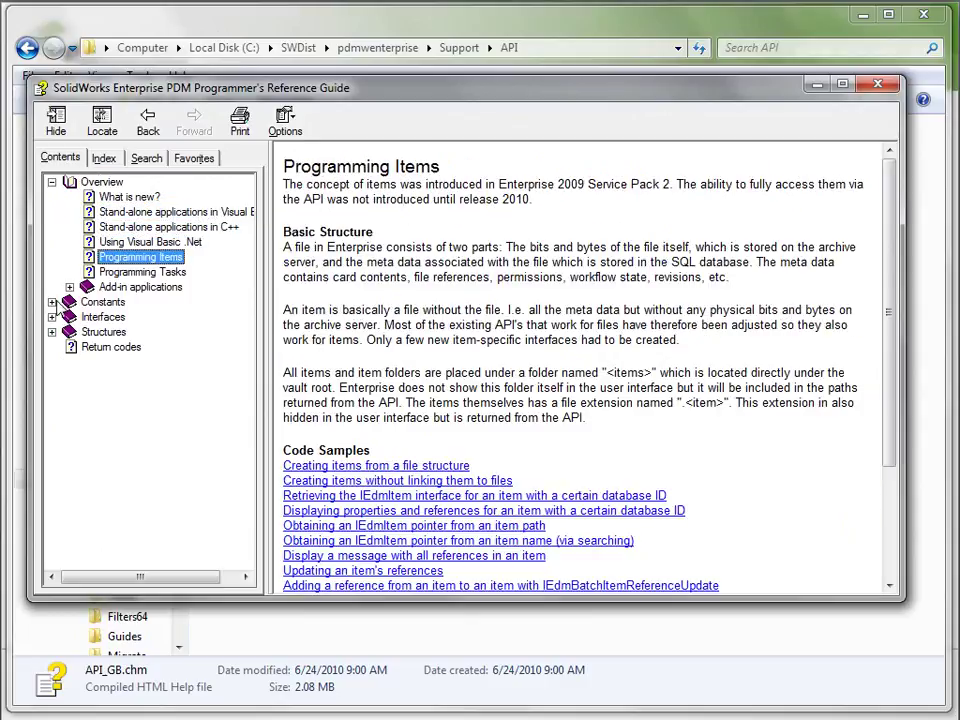
# Examine the guide's Interfaces reference and Structures list, collapse the contents tree, and close the guide.
pyautogui.click(52, 302)
pyautogui.click(51, 182)
pyautogui.click(100, 317)
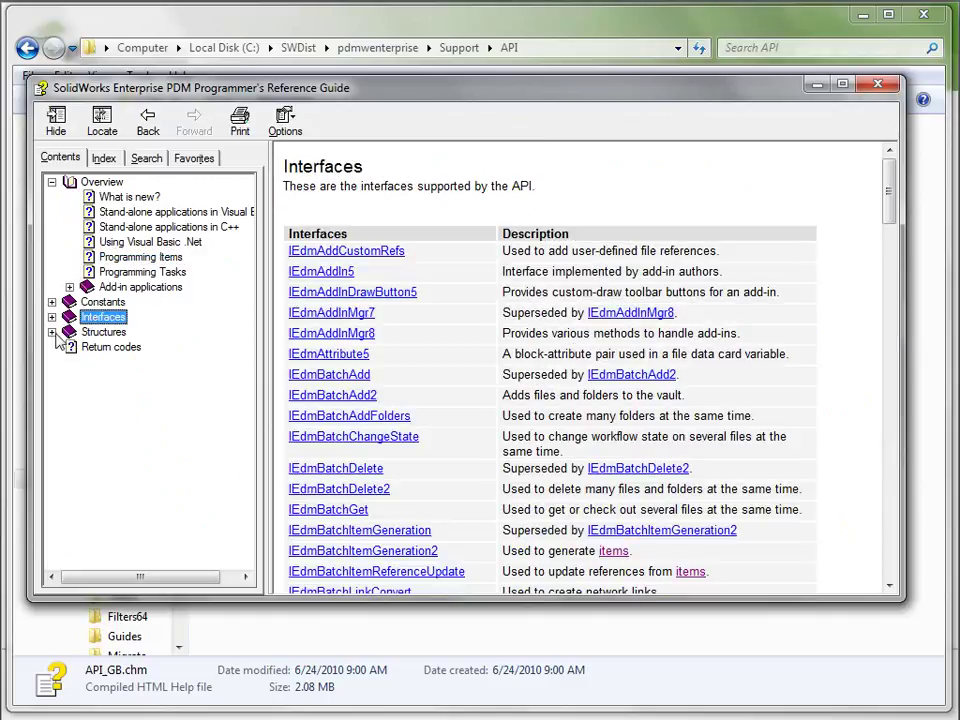
pyautogui.click(52, 332)
pyautogui.moveTo(246, 268); pyautogui.dragTo(247, 212)
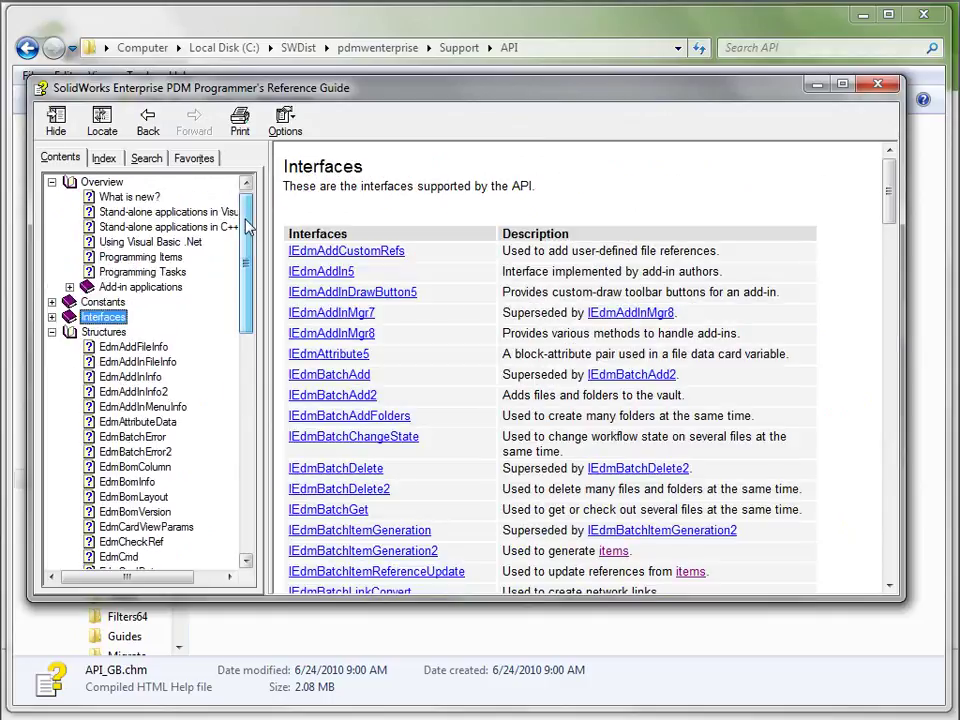
pyautogui.click(52, 332)
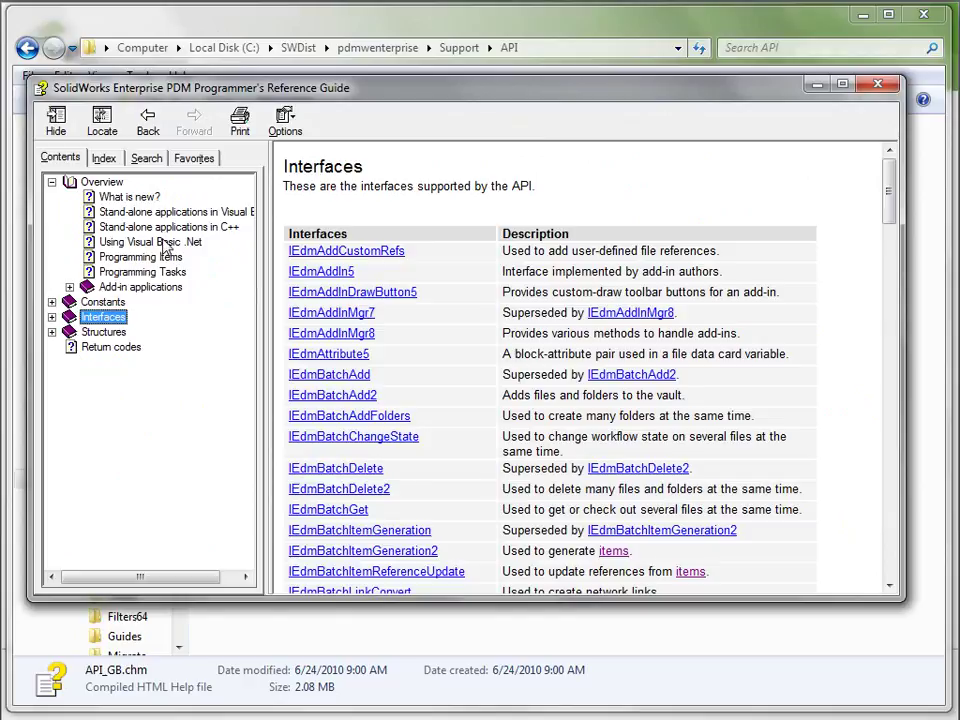
pyautogui.click(52, 182)
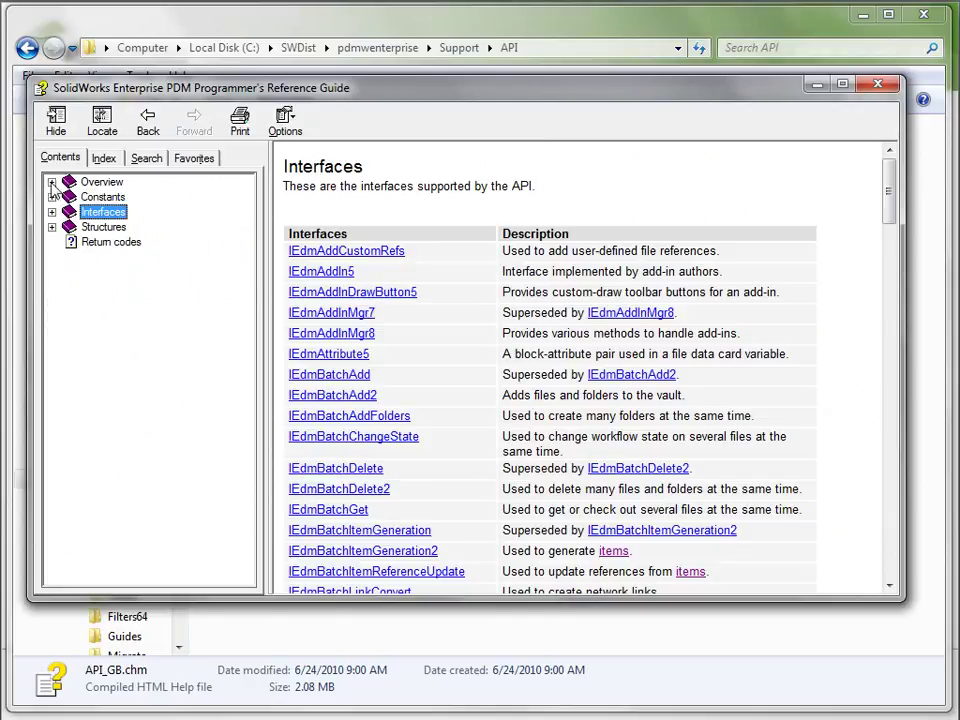
pyautogui.click(604, 186)
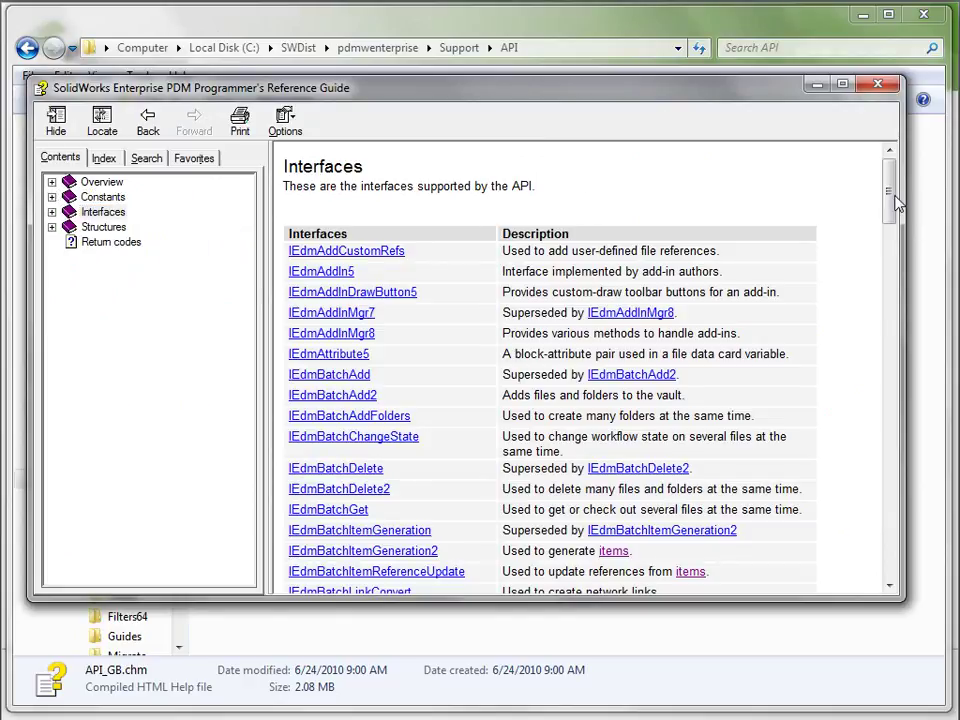
pyautogui.click(886, 87)
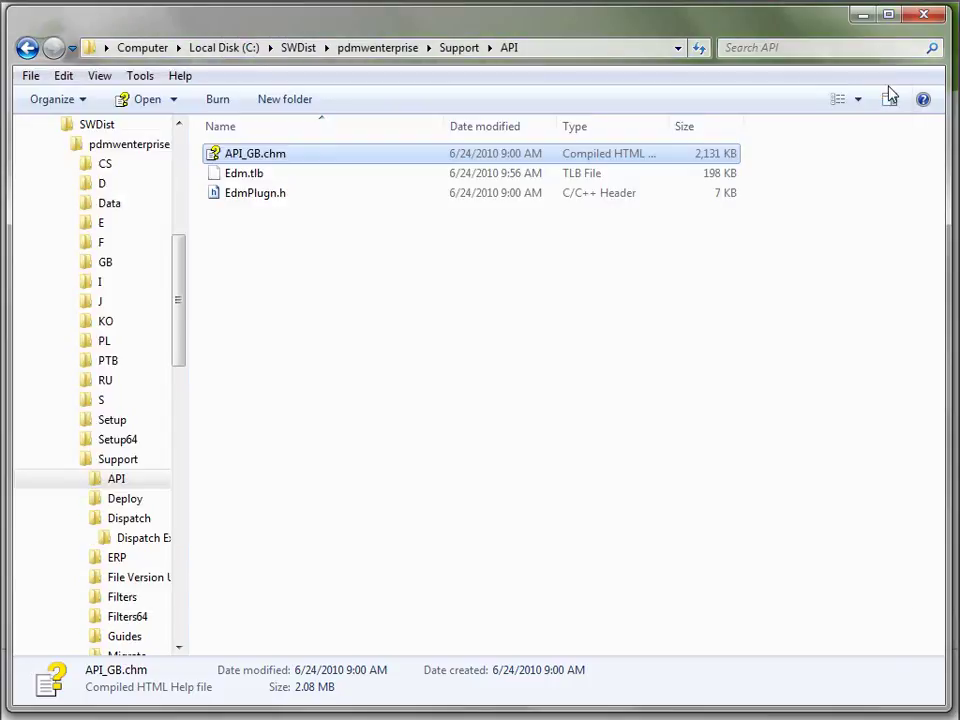
pyautogui.click(385, 352)
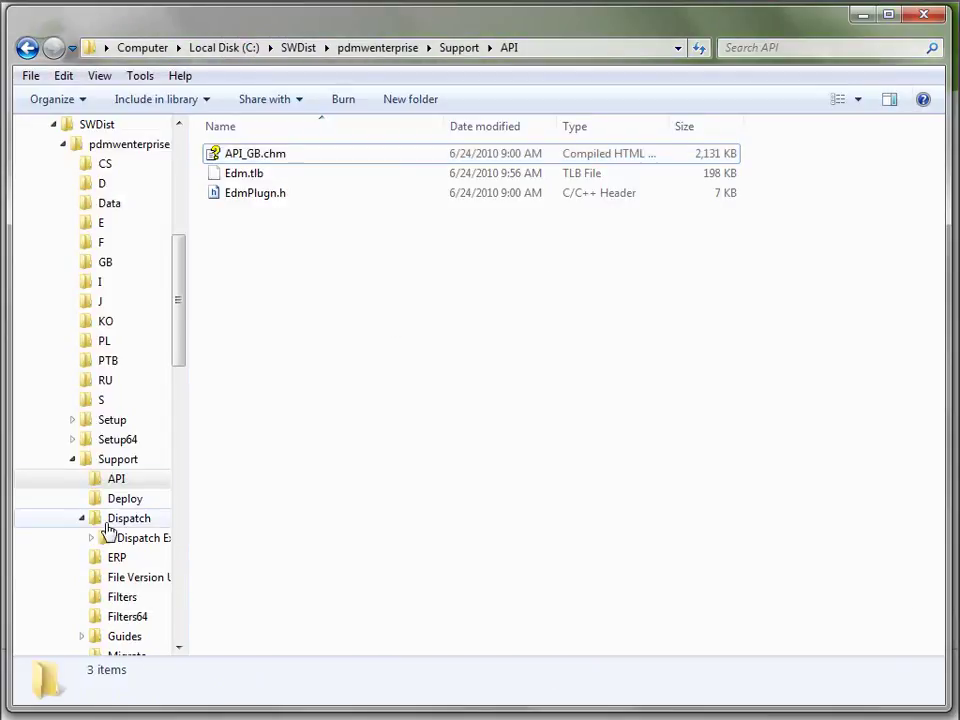
# Look inside the File Version Upgrade folder under Support and widen the folder tree to show full folder names.
pyautogui.click(82, 519)
pyautogui.click(107, 460)
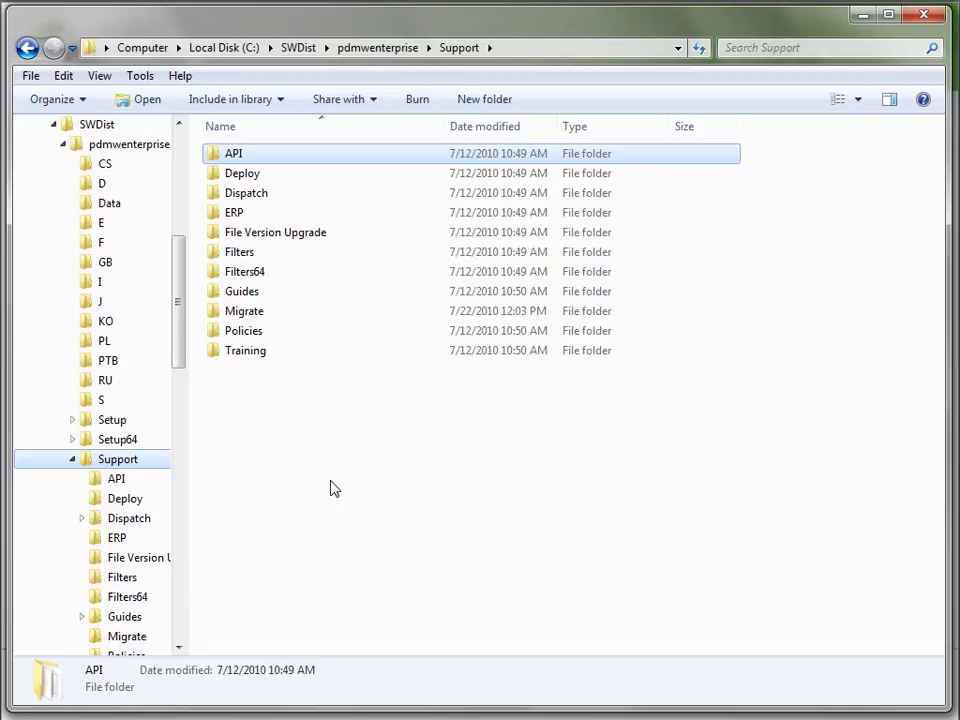
pyautogui.doubleClick(250, 234)
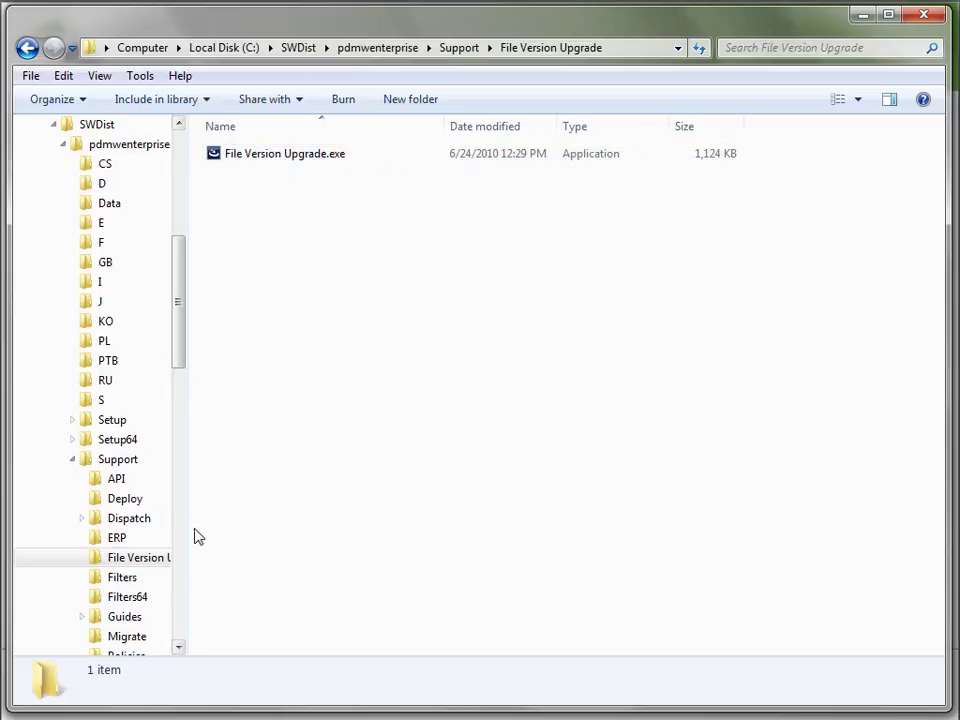
pyautogui.moveTo(188, 527); pyautogui.dragTo(272, 525)
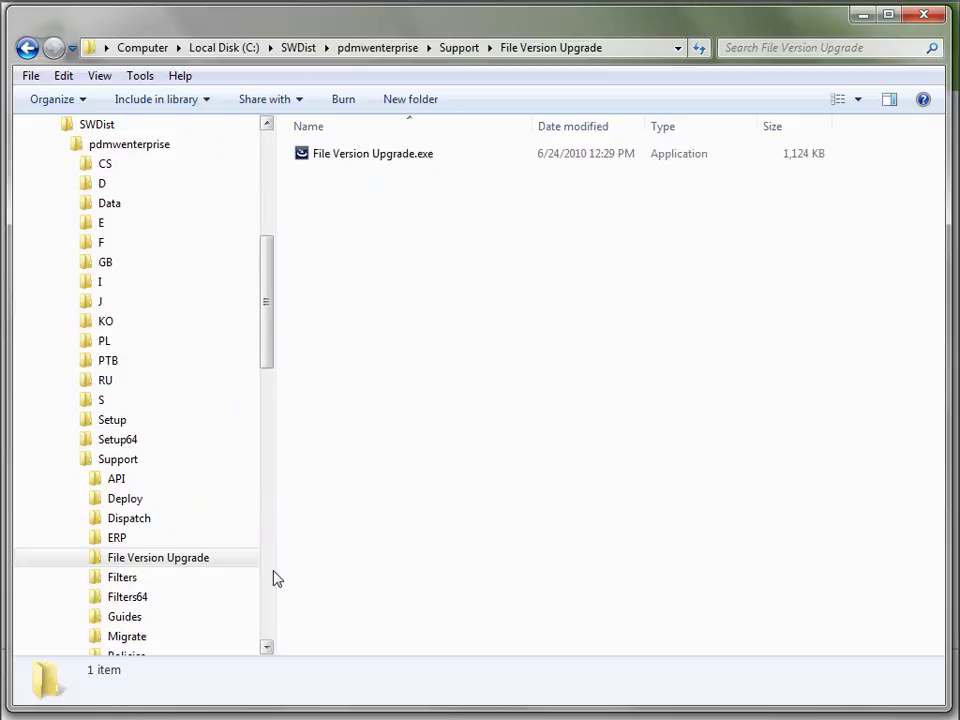
# View the contents of the Dispatch folder and its Dispatch Examples subfolder, and collapse the Dispatch branch in the folder tree.
pyautogui.click(140, 520)
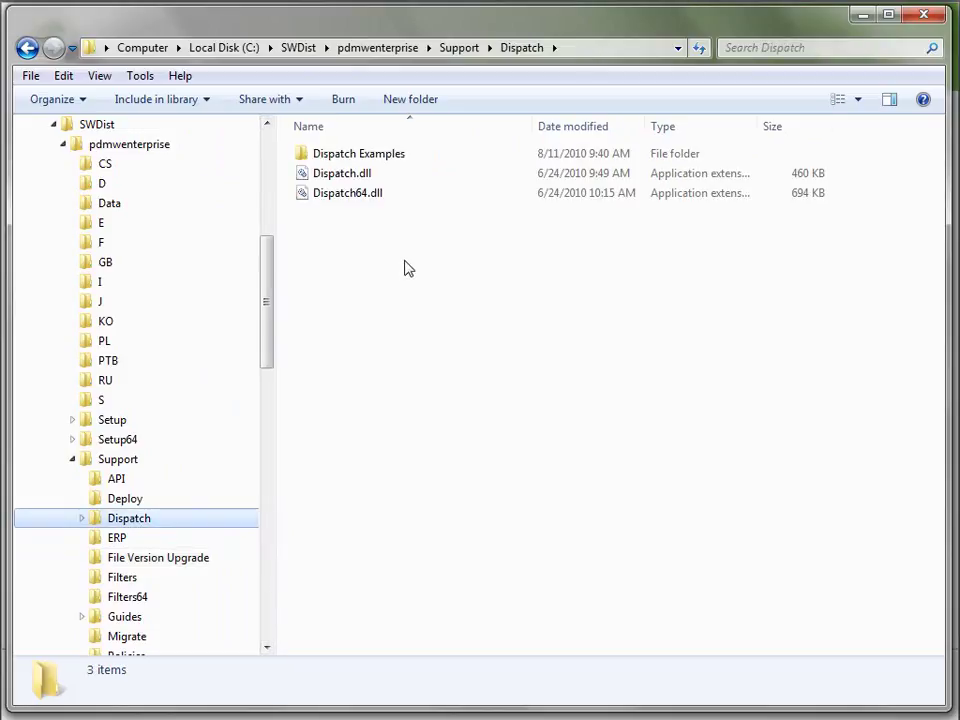
pyautogui.doubleClick(350, 155)
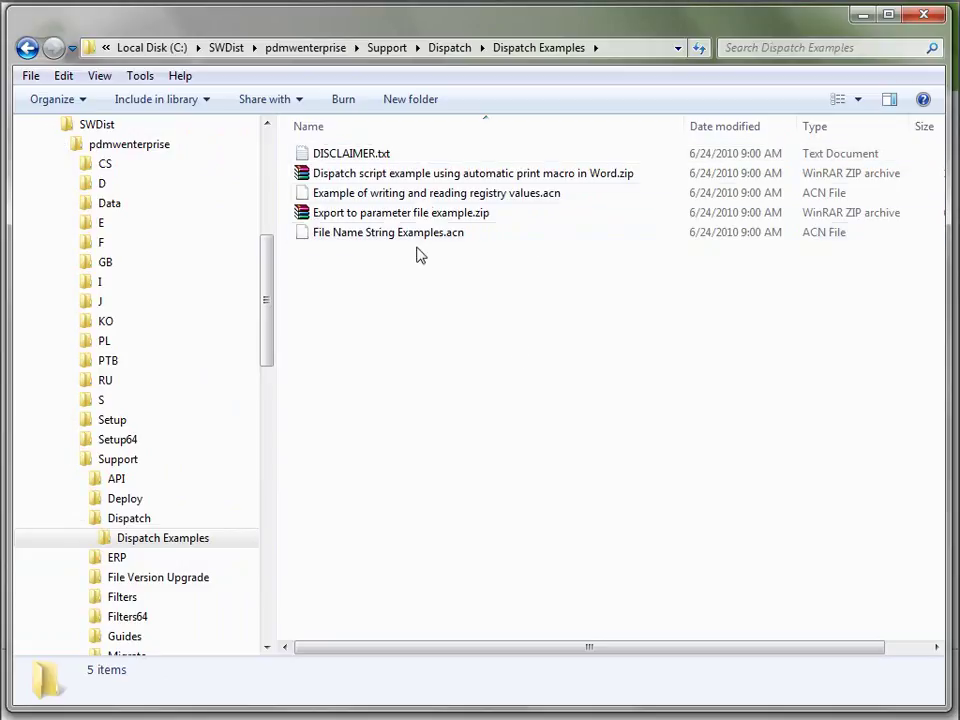
pyautogui.click(83, 518)
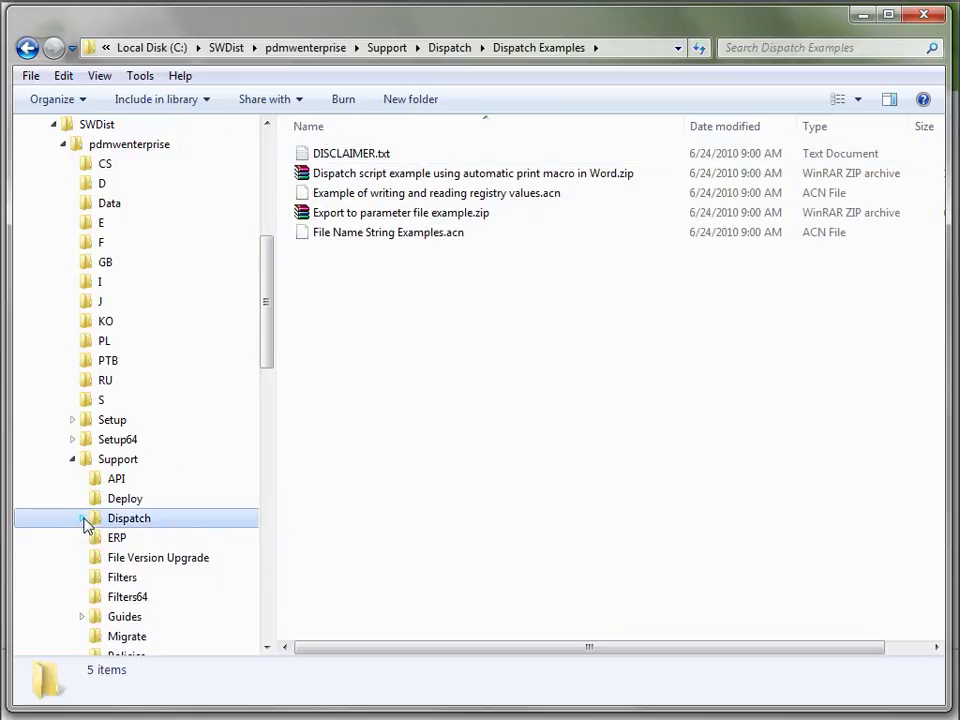
pyautogui.click(267, 648)
pyautogui.click(267, 648)
pyautogui.click(267, 648)
pyautogui.click(267, 648)
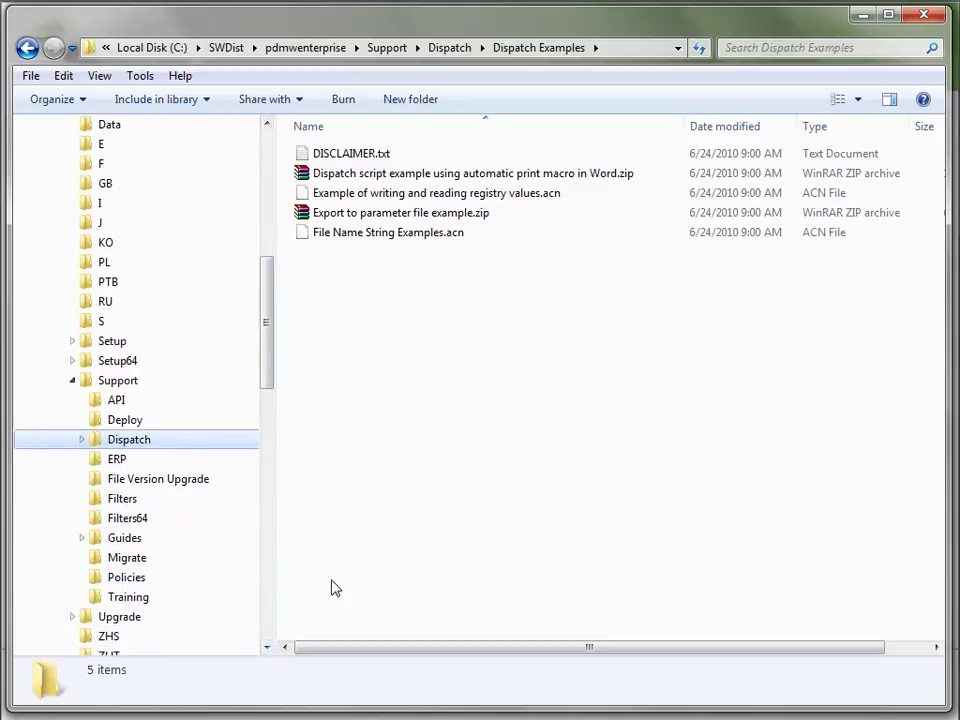
# Minimise the file explorer and advance the presentation to the Dispatch slide.
pyautogui.click(862, 15)
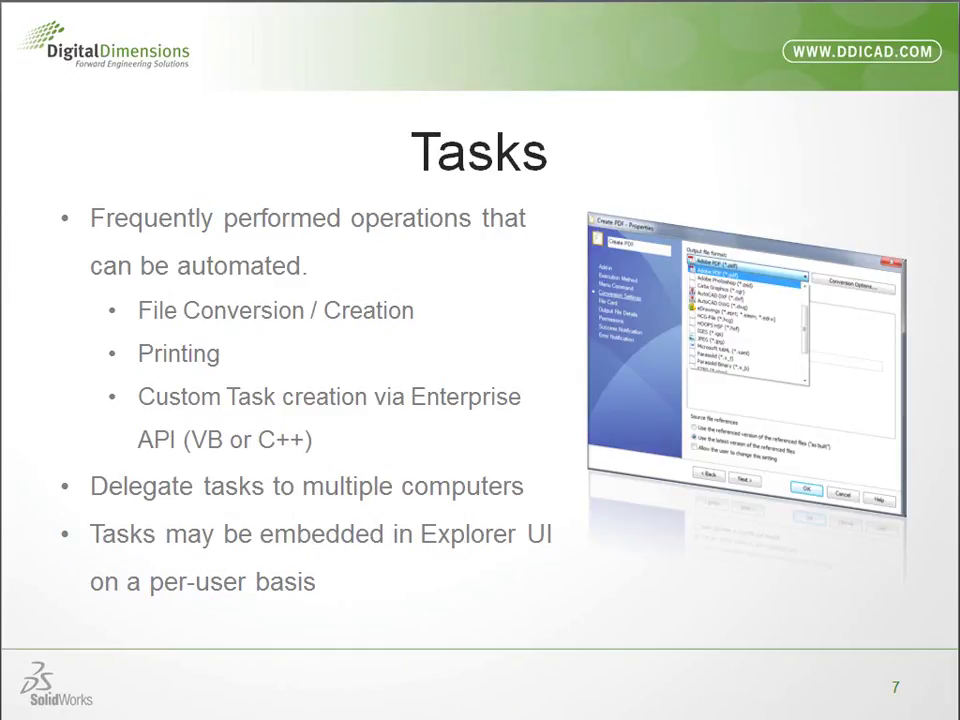
pyautogui.press('Right')
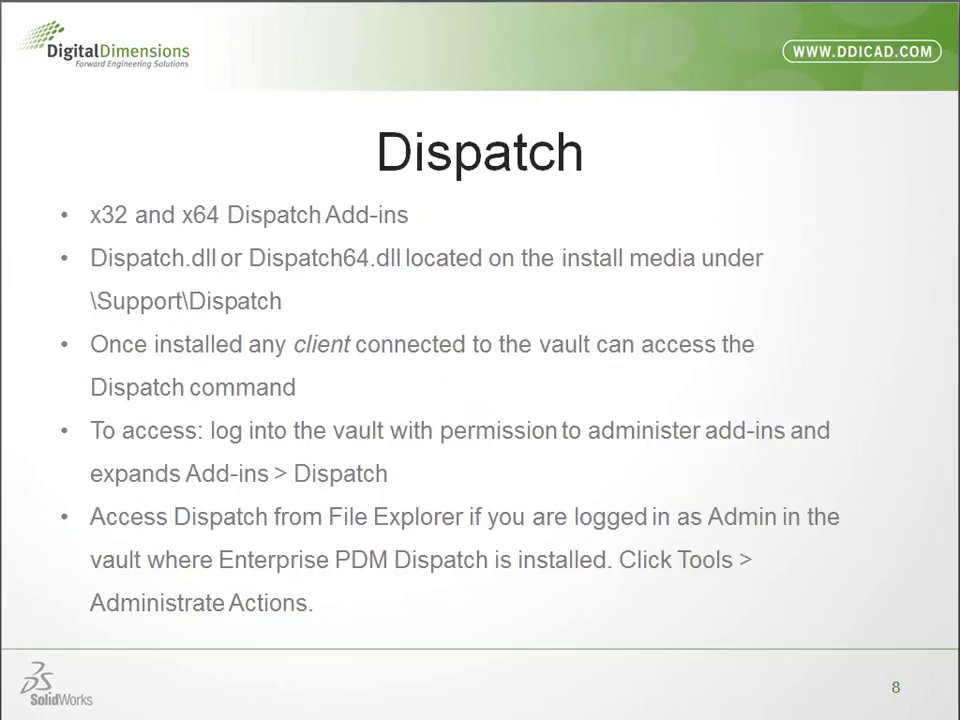
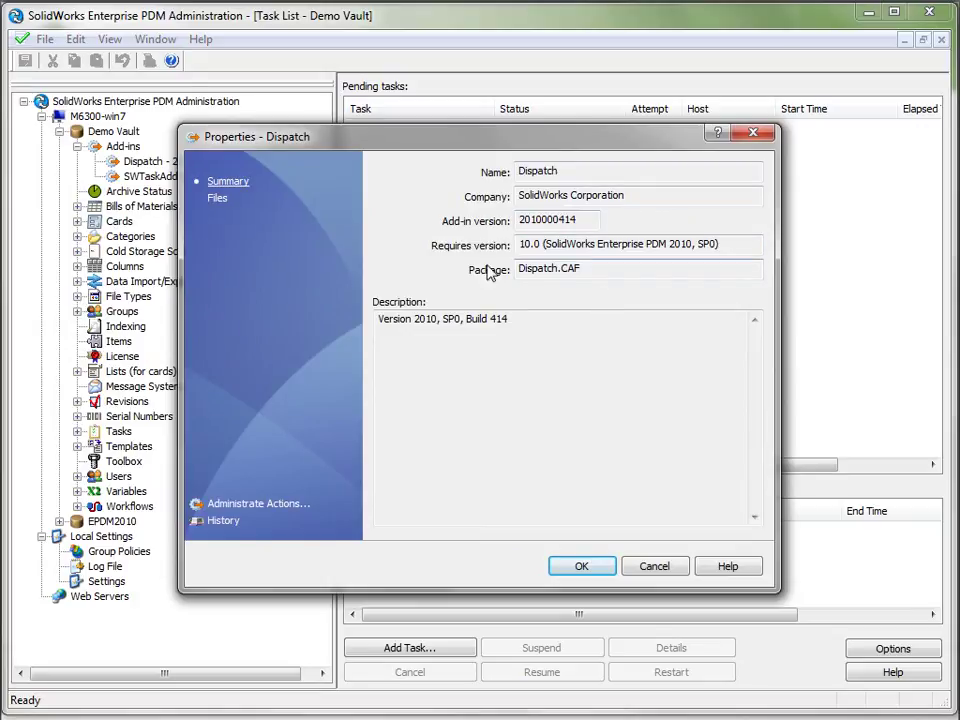
# View the Dispatch add-in's files in its properties, then open the add-files dialog and cancel it.
pyautogui.click(218, 198)
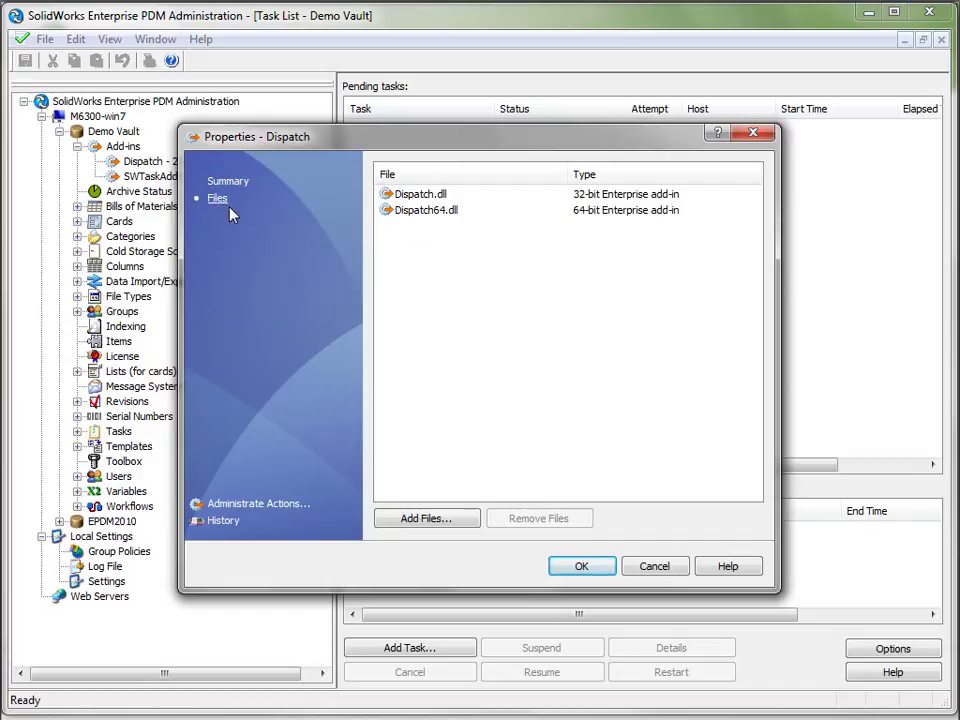
pyautogui.click(441, 519)
pyautogui.click(674, 527)
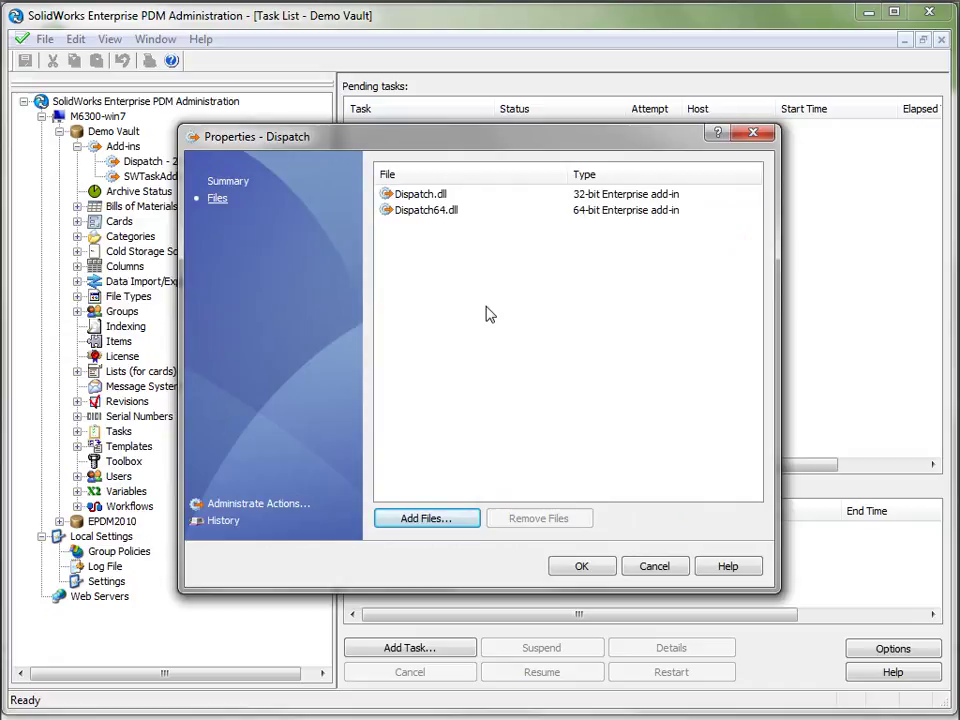
# Open Administrate Actions for Dispatch, widen the Name column to show full action names, and select Export to Parameter File Example.
pyautogui.click(242, 505)
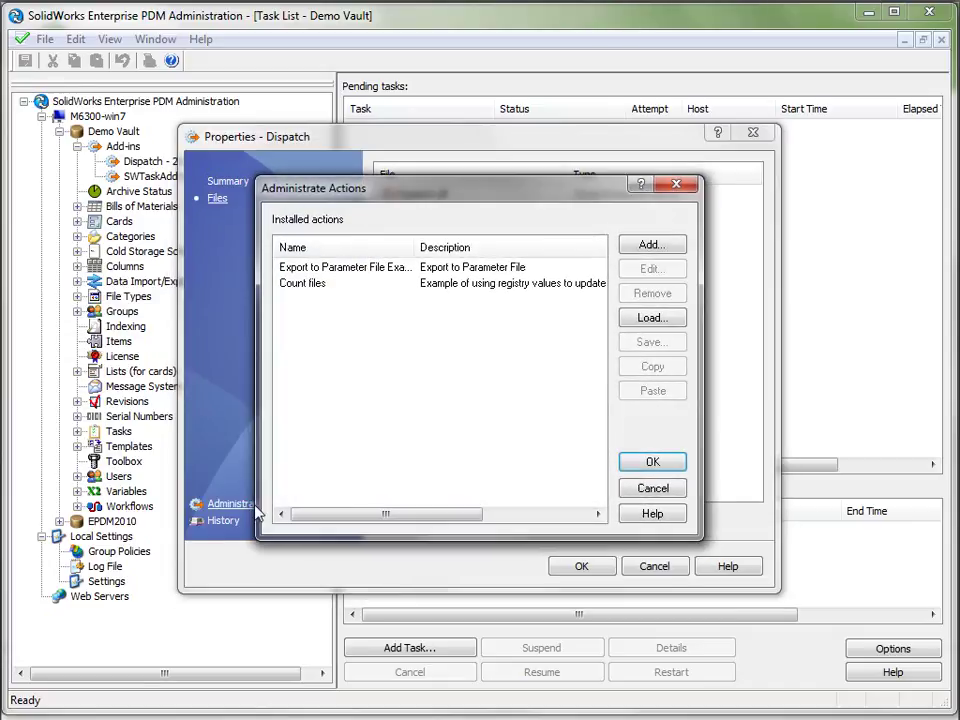
pyautogui.click(325, 270)
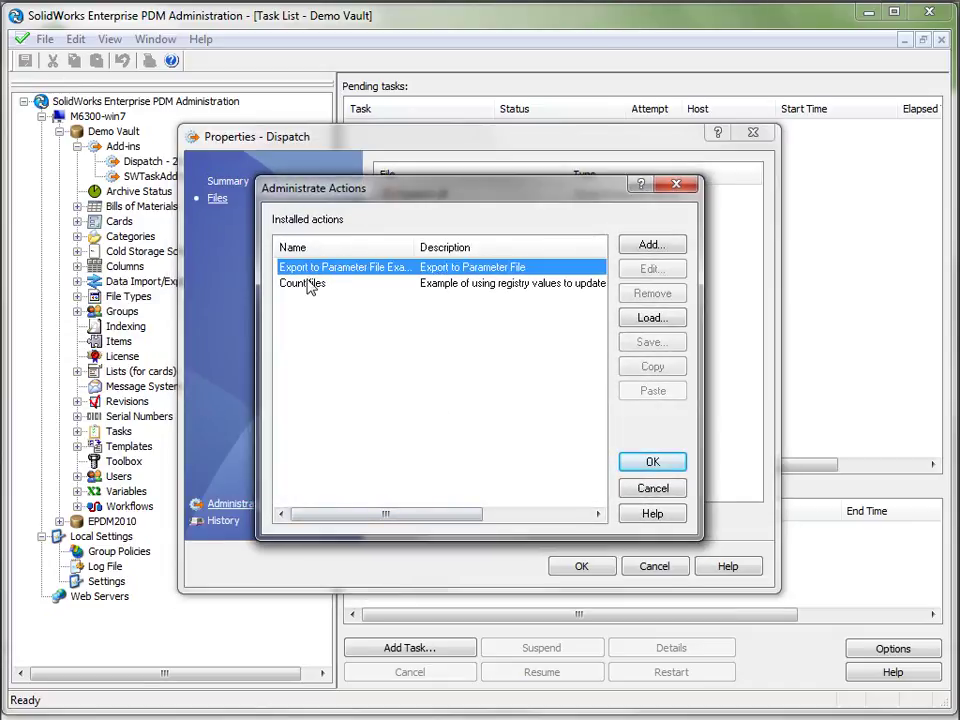
pyautogui.click(307, 285)
pyautogui.moveTo(414, 247); pyautogui.dragTo(456, 247)
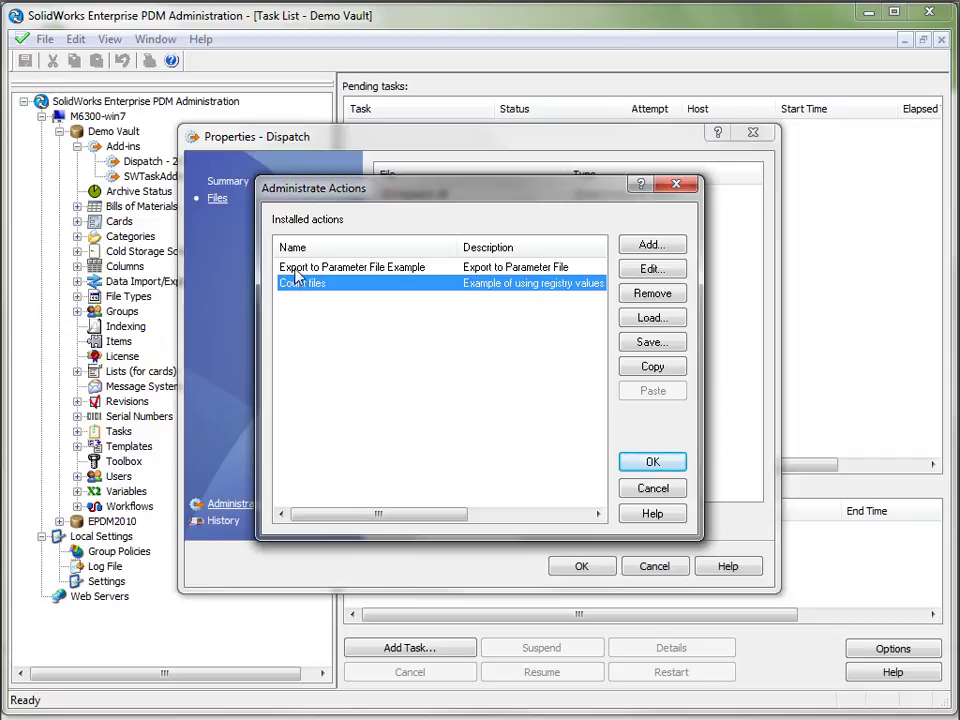
pyautogui.click(300, 267)
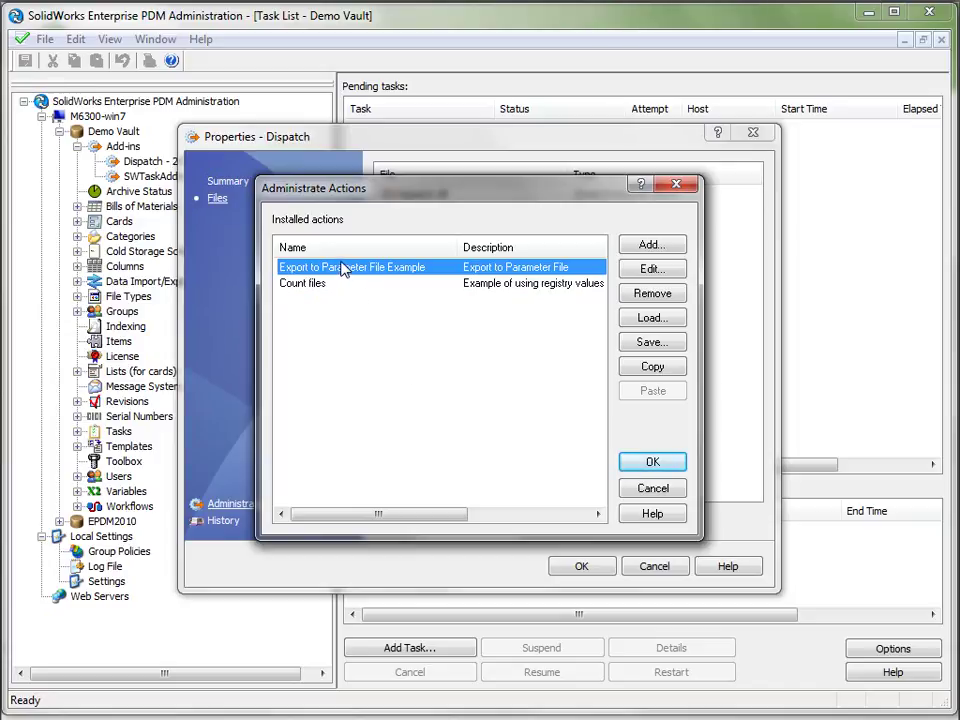
# Open the Export to Parameter File Example action for editing and examine its name, description, menu command and Get file command.
pyautogui.click(651, 270)
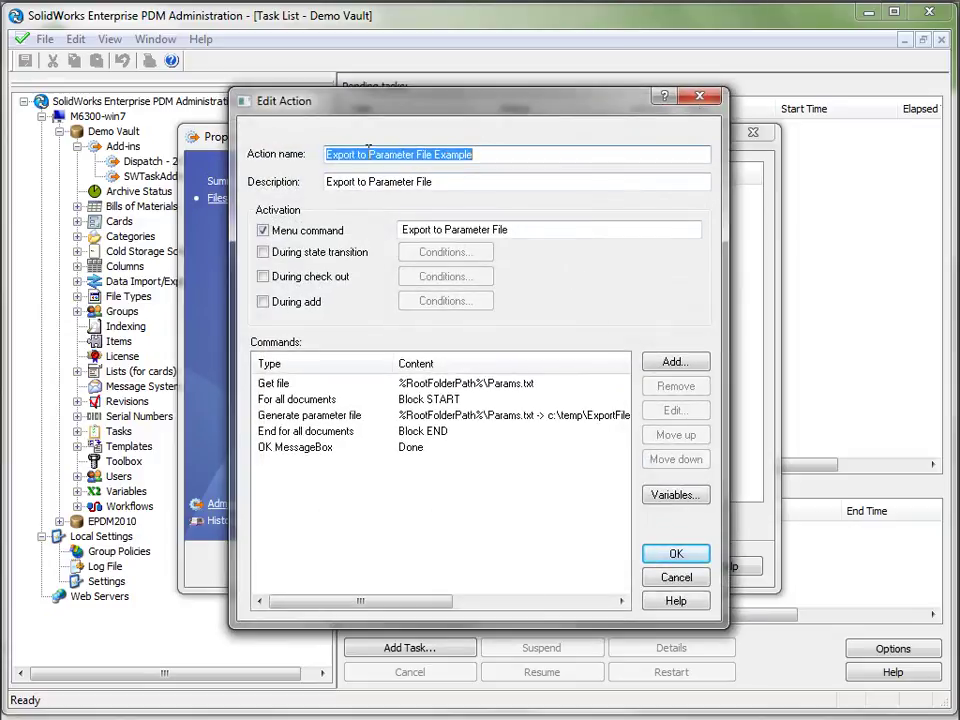
pyautogui.click(493, 155)
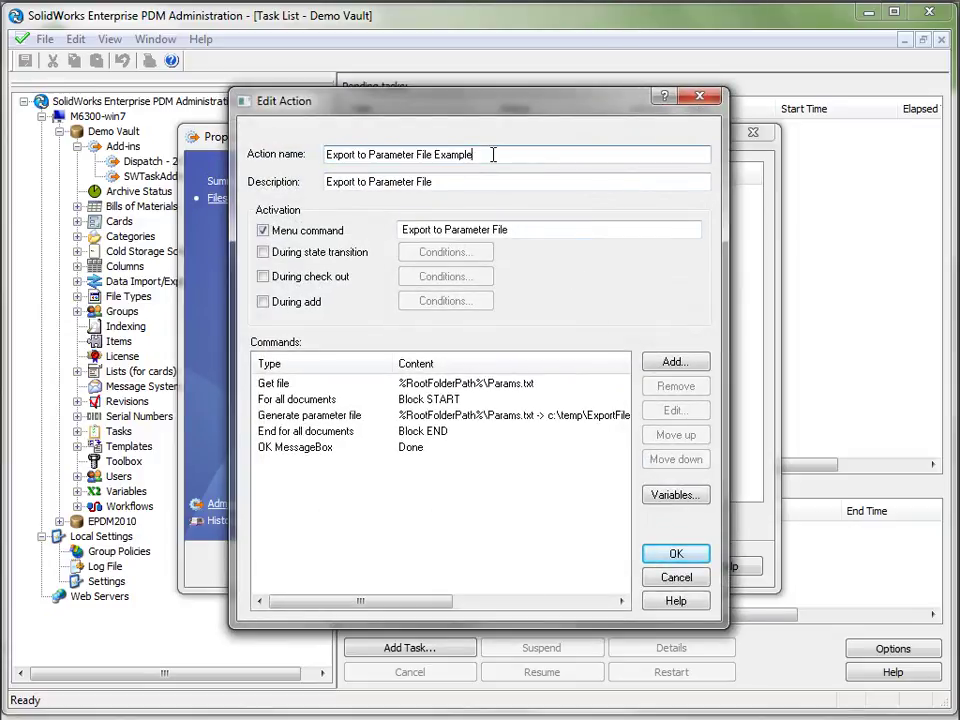
pyautogui.moveTo(495, 101); pyautogui.dragTo(584, 144)
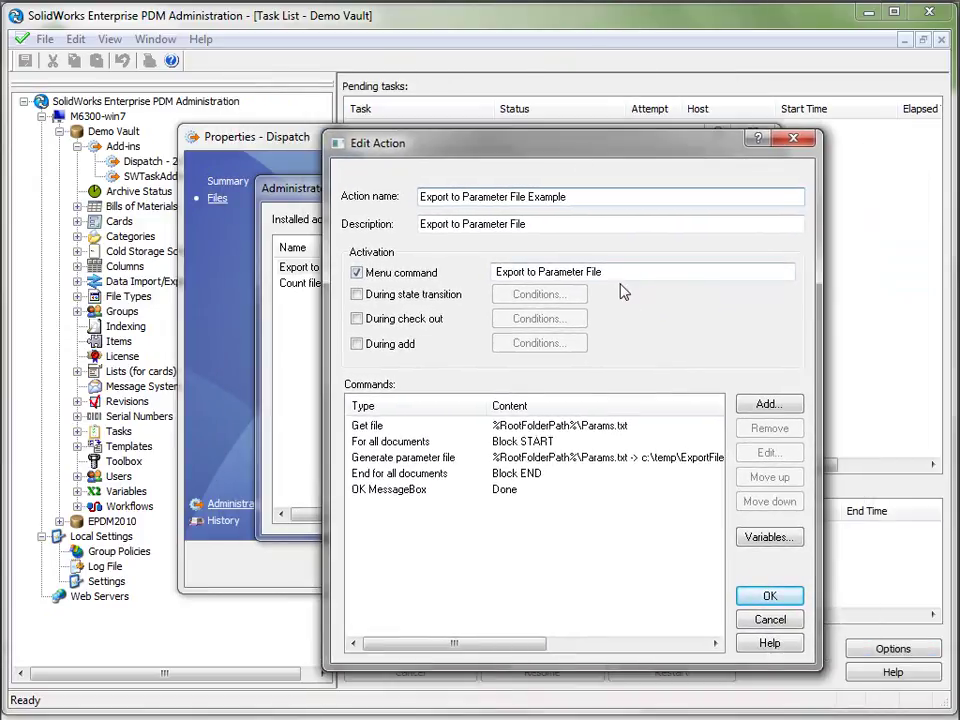
pyautogui.click(540, 224)
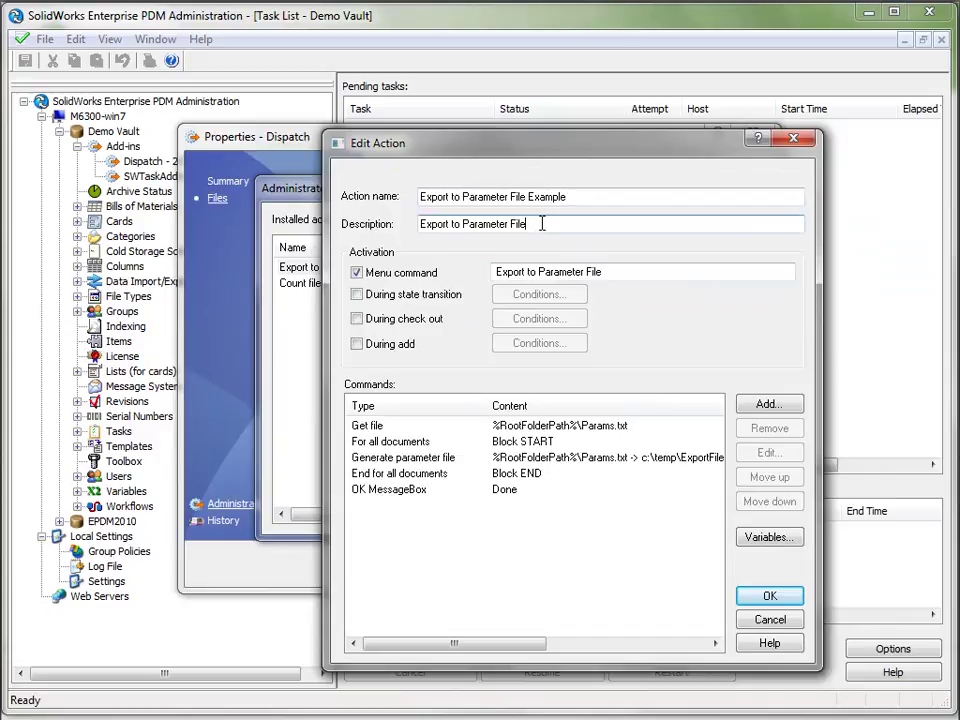
pyautogui.click(630, 279)
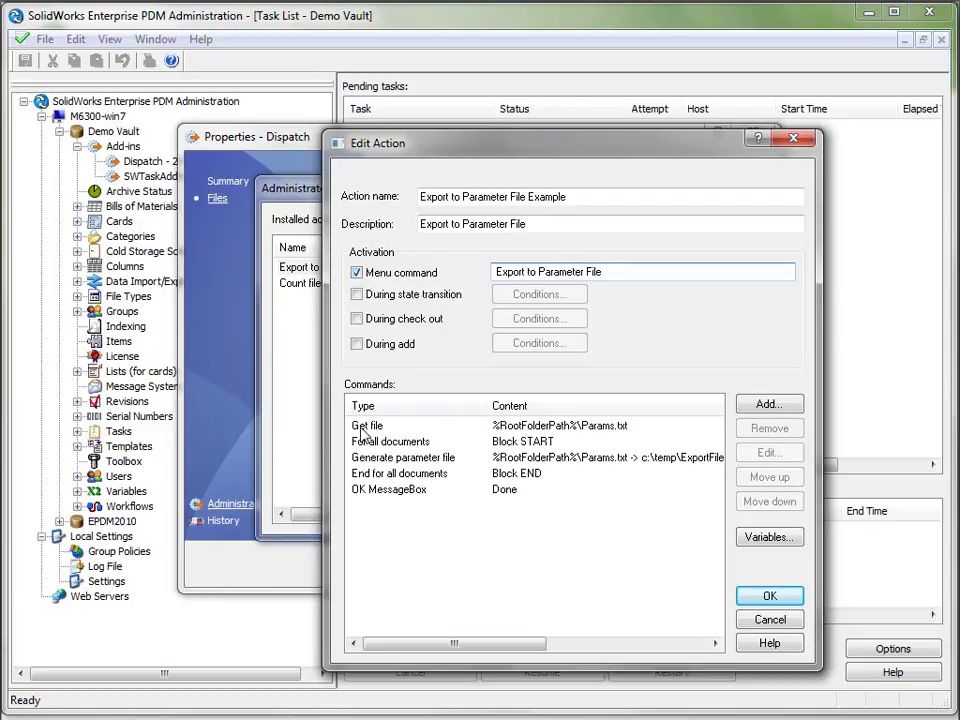
pyautogui.click(410, 429)
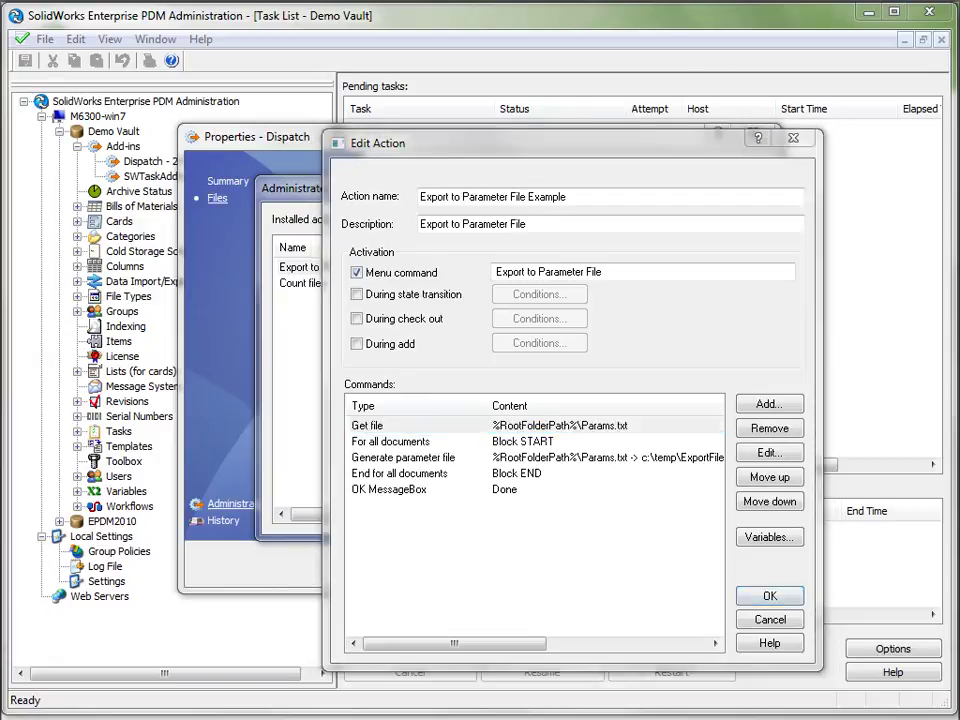
# Switch to Notepad++, create a blank document, and bring up the Open dialog to browse for a file on the C: drive.
pyautogui.hotkey('alt', 'Tab')
pyautogui.click(72, 121)
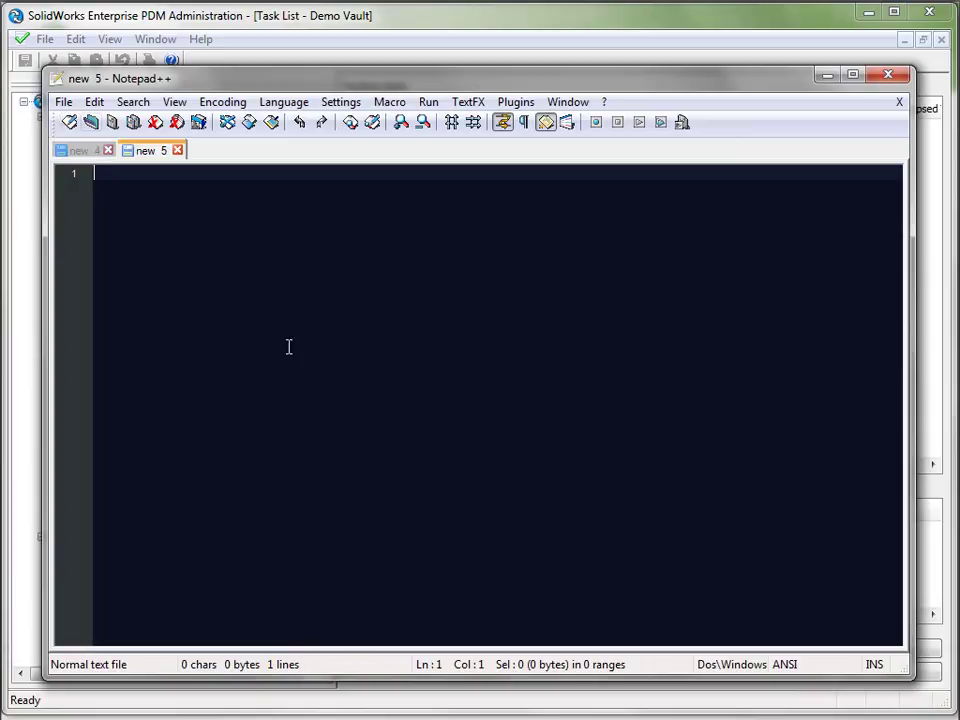
pyautogui.click(63, 101)
pyautogui.click(90, 143)
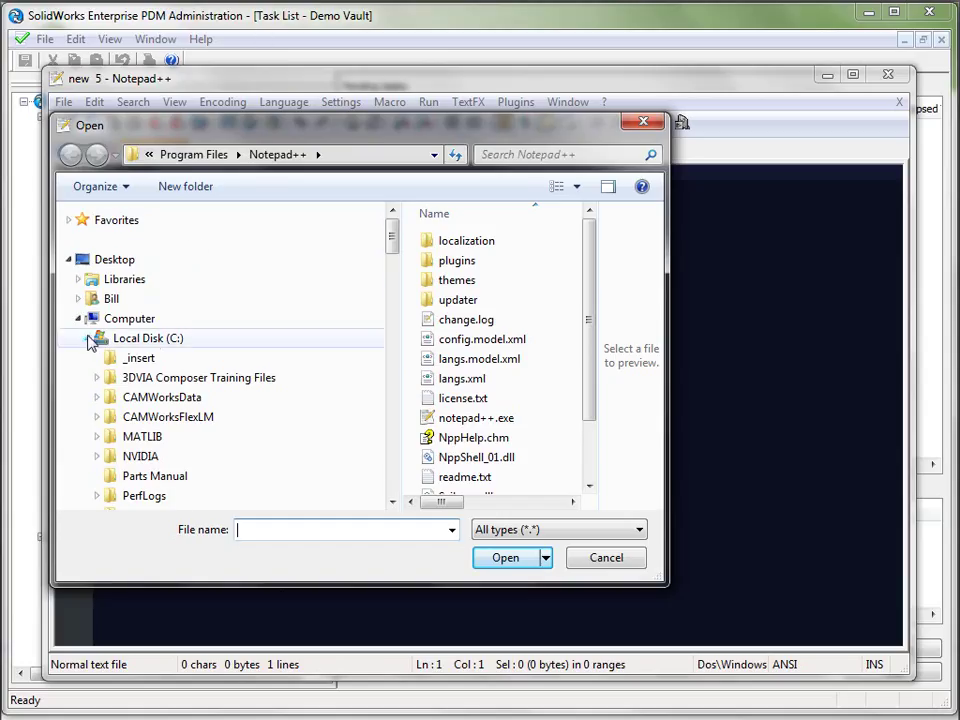
pyautogui.click(88, 340)
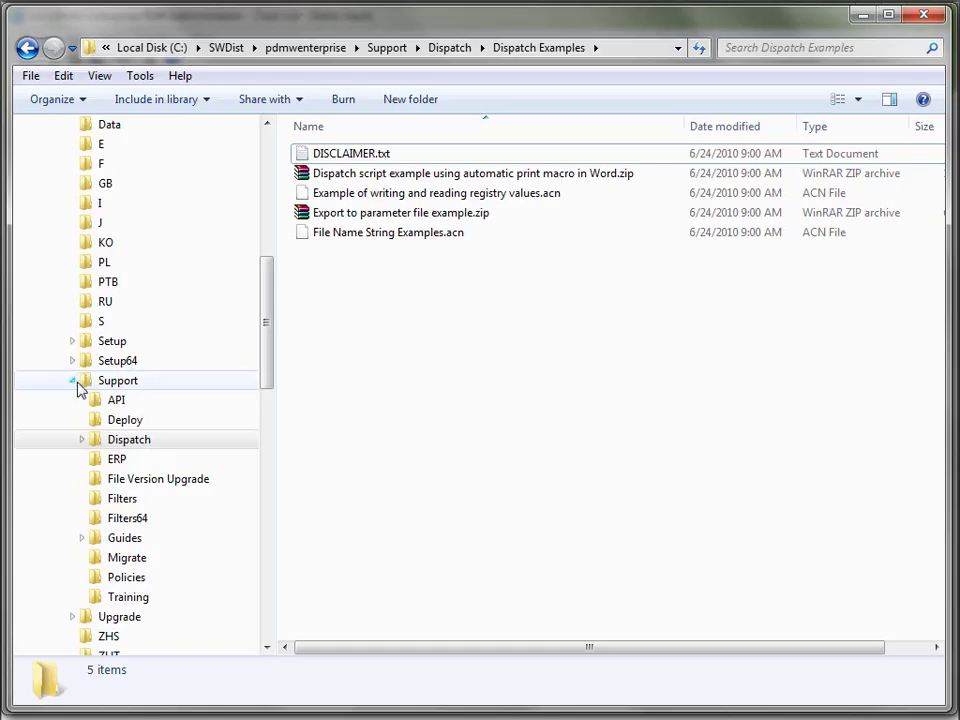
# Switch to the file explorer and collapse the Support and pdmwenterprise branches in its folder tree.
pyautogui.click(73, 381)
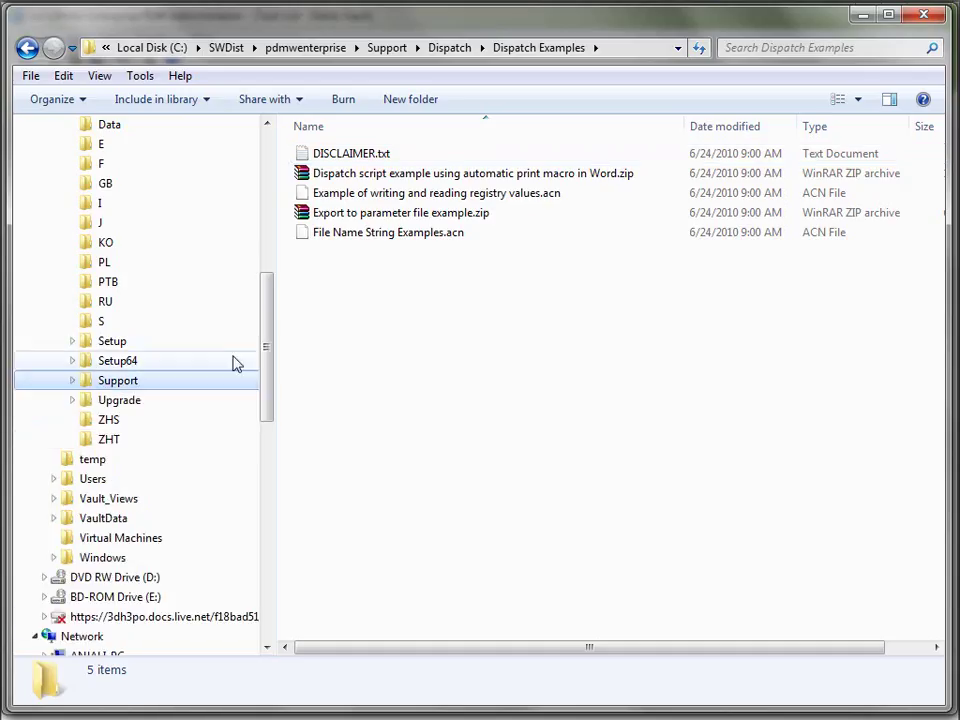
pyautogui.moveTo(268, 349); pyautogui.dragTo(272, 186)
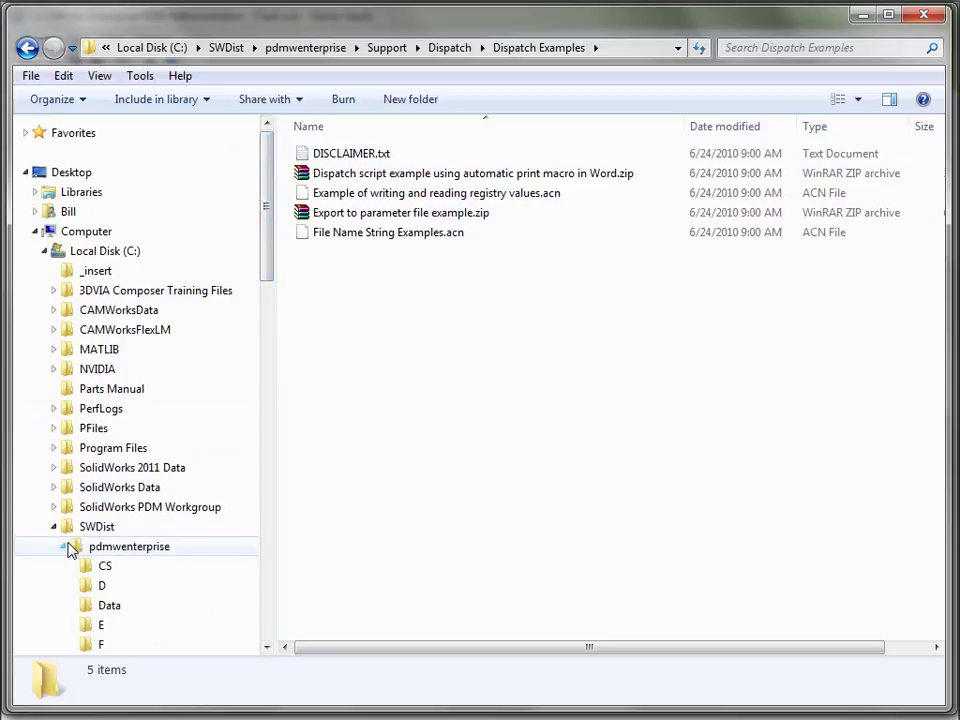
pyautogui.click(64, 546)
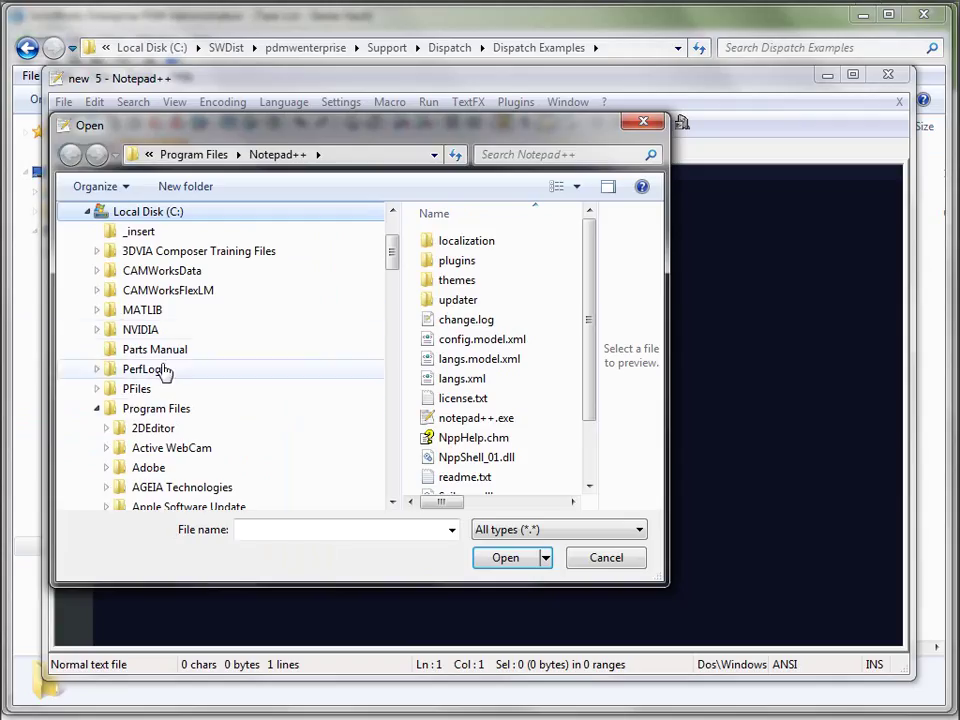
# Back in Notepad++'s Open dialog, collapse the Computer branch and browse through the SolidWorks library's Vault_Views folder to Demo Vault.
pyautogui.click(96, 408)
pyautogui.moveTo(393, 317); pyautogui.dragTo(394, 257)
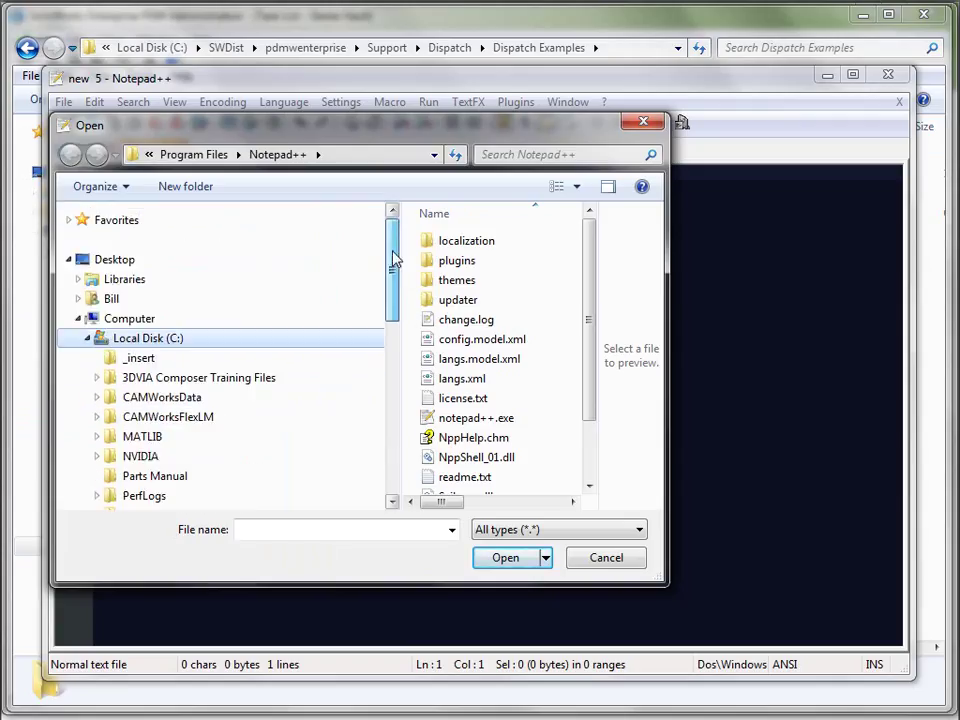
pyautogui.click(84, 338)
pyautogui.click(79, 318)
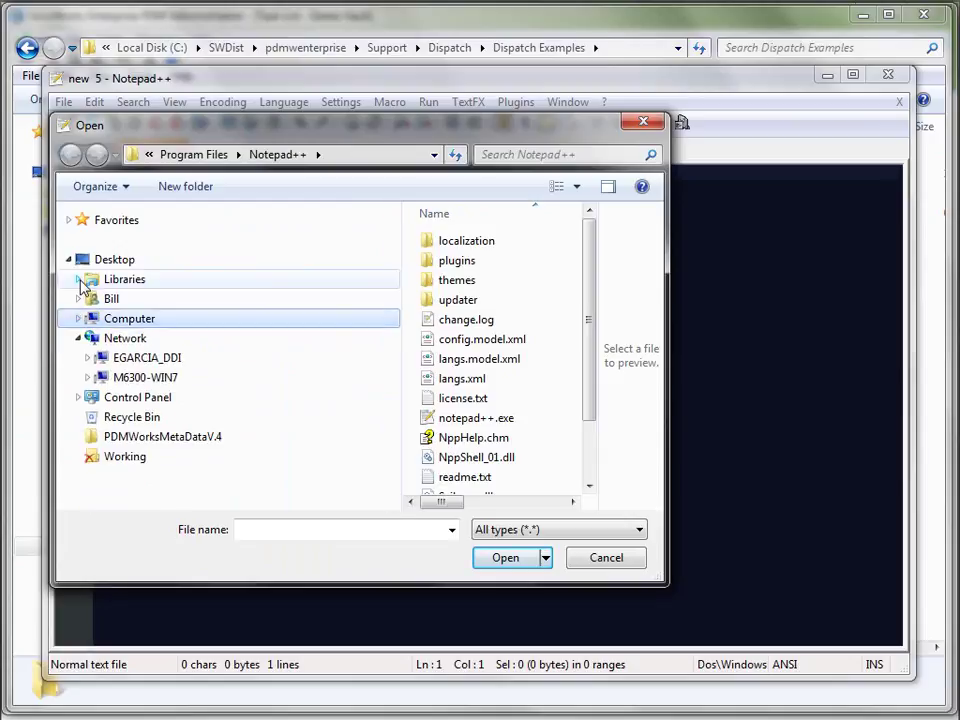
pyautogui.click(79, 279)
pyautogui.click(87, 358)
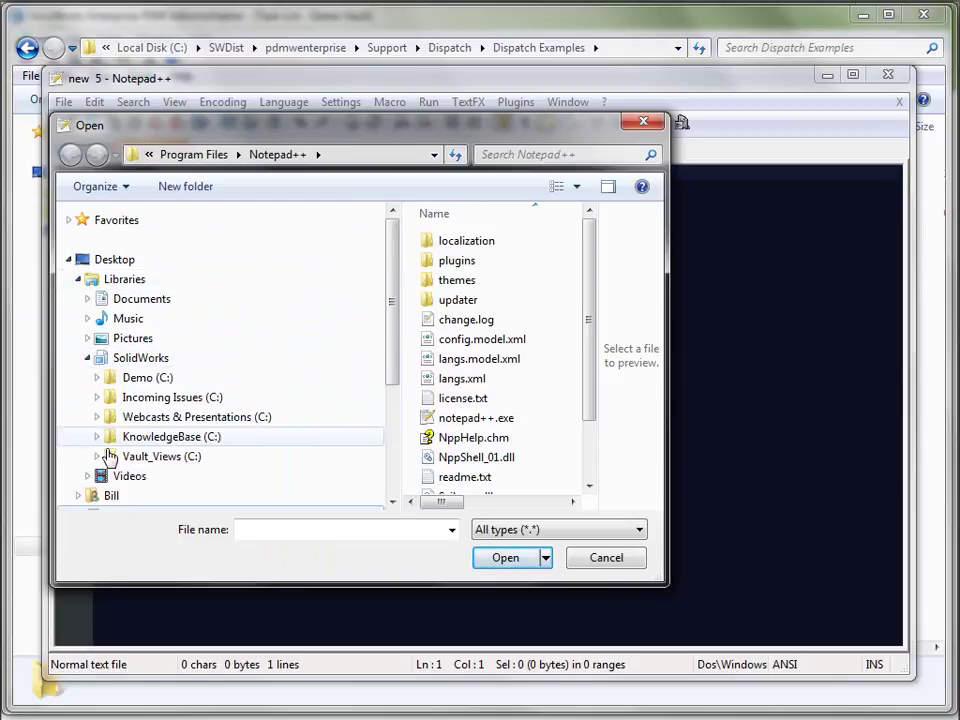
pyautogui.click(97, 456)
pyautogui.click(155, 452)
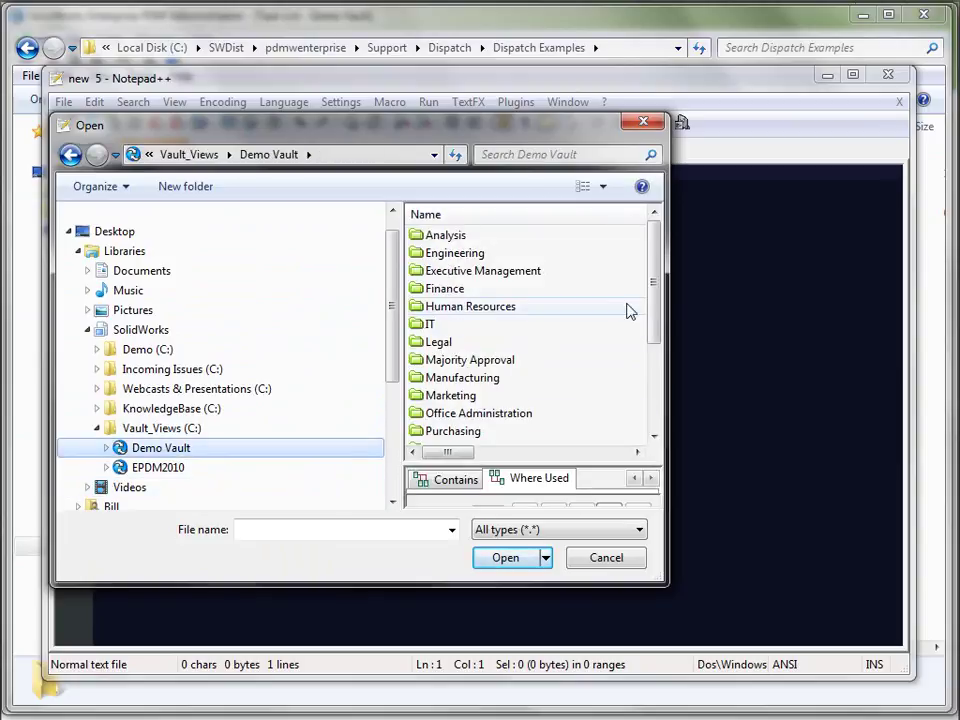
# Open Params.txt from the Demo Vault root, review the variables it lists, and close Notepad++.
pyautogui.moveTo(657, 311); pyautogui.dragTo(661, 420)
pyautogui.click(476, 395)
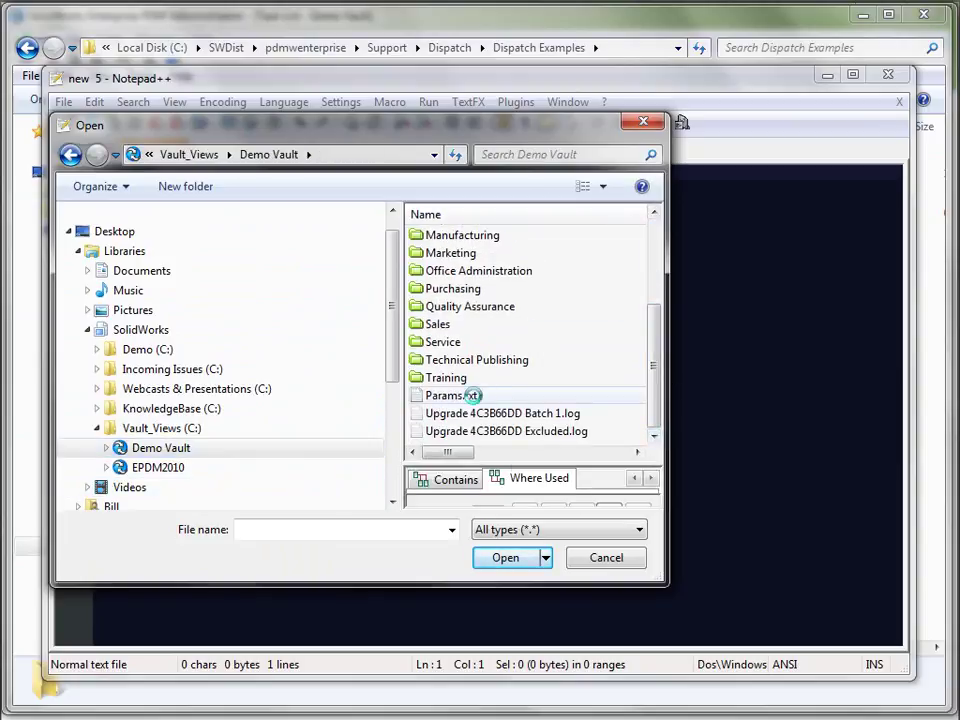
pyautogui.click(529, 558)
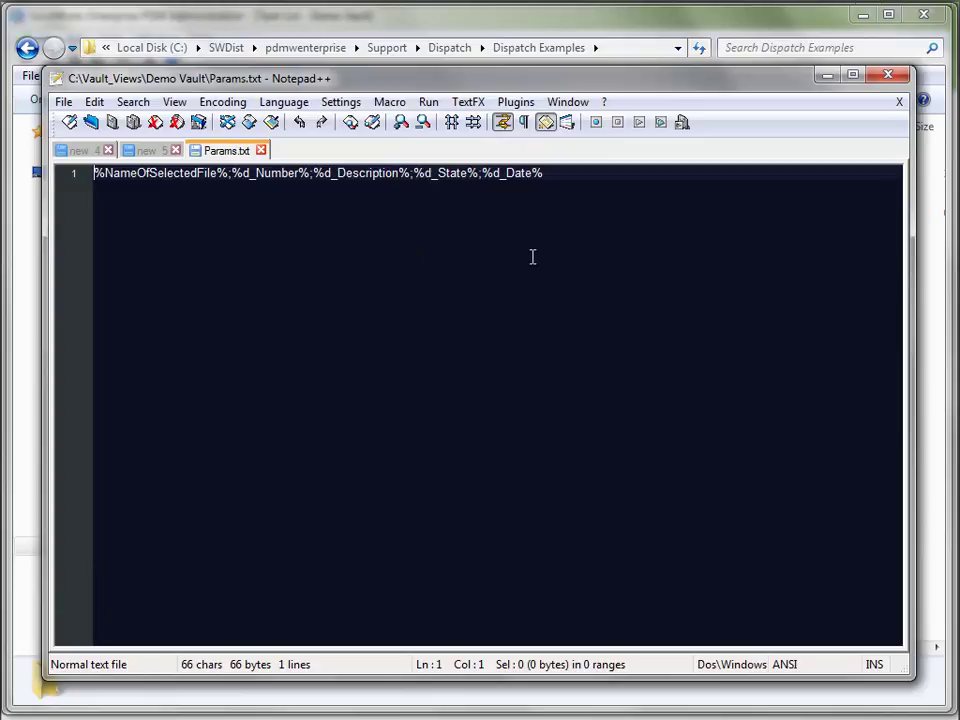
pyautogui.click(888, 76)
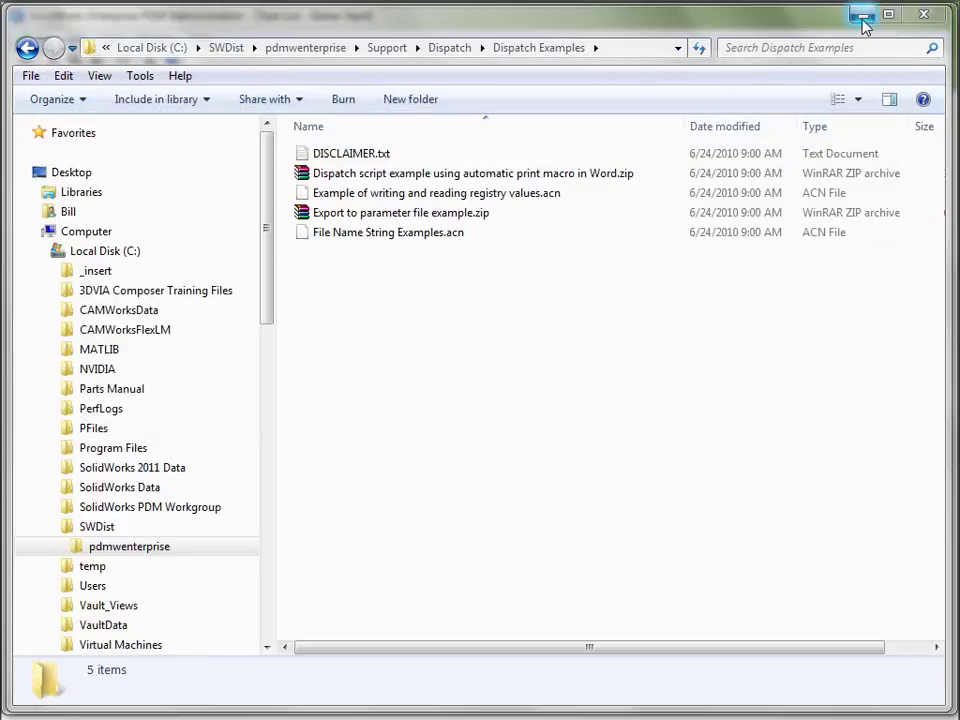
# Return to the Edit Action dialog and review the remaining commands of Export to Parameter File Example, including the full parameter file output path.
pyautogui.click(860, 15)
pyautogui.click(405, 445)
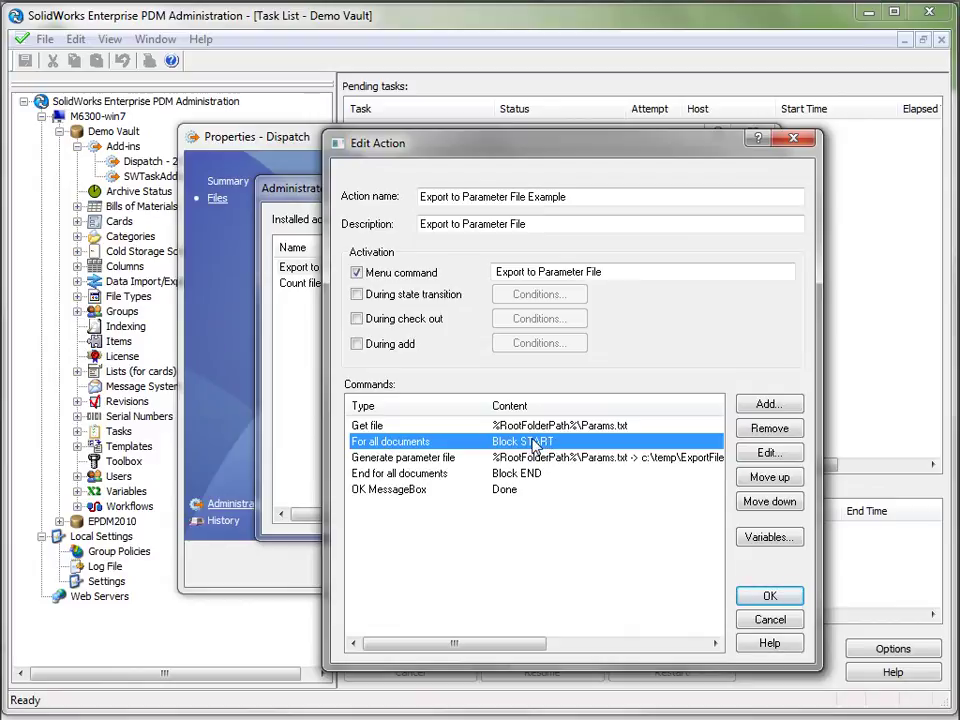
pyautogui.click(400, 457)
pyautogui.moveTo(453, 643); pyautogui.dragTo(505, 645)
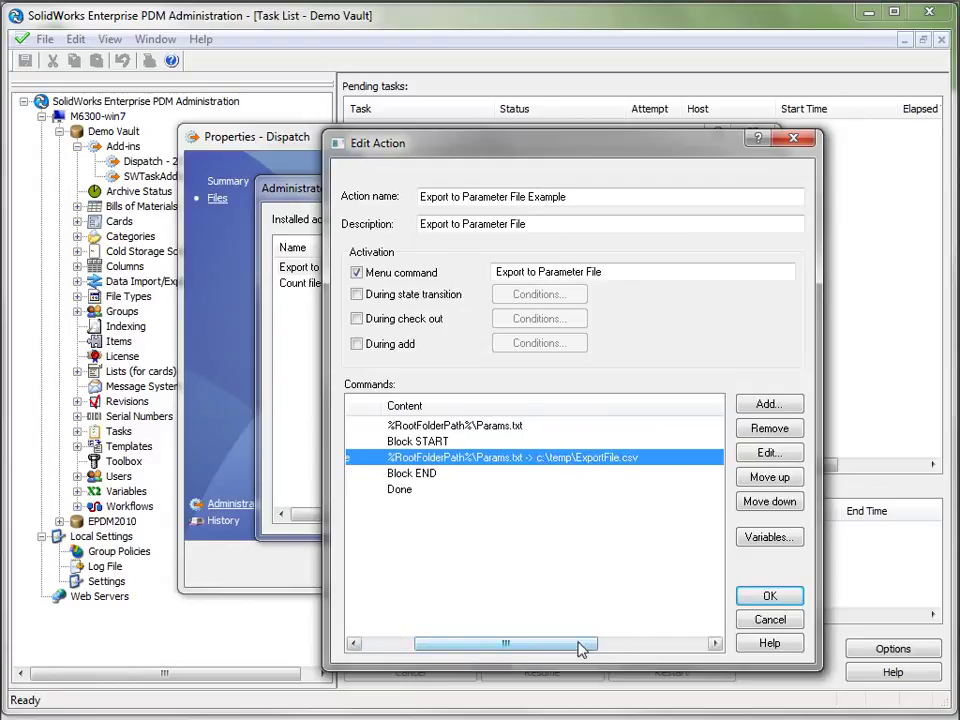
pyautogui.moveTo(583, 647); pyautogui.dragTo(514, 647)
pyautogui.click(405, 473)
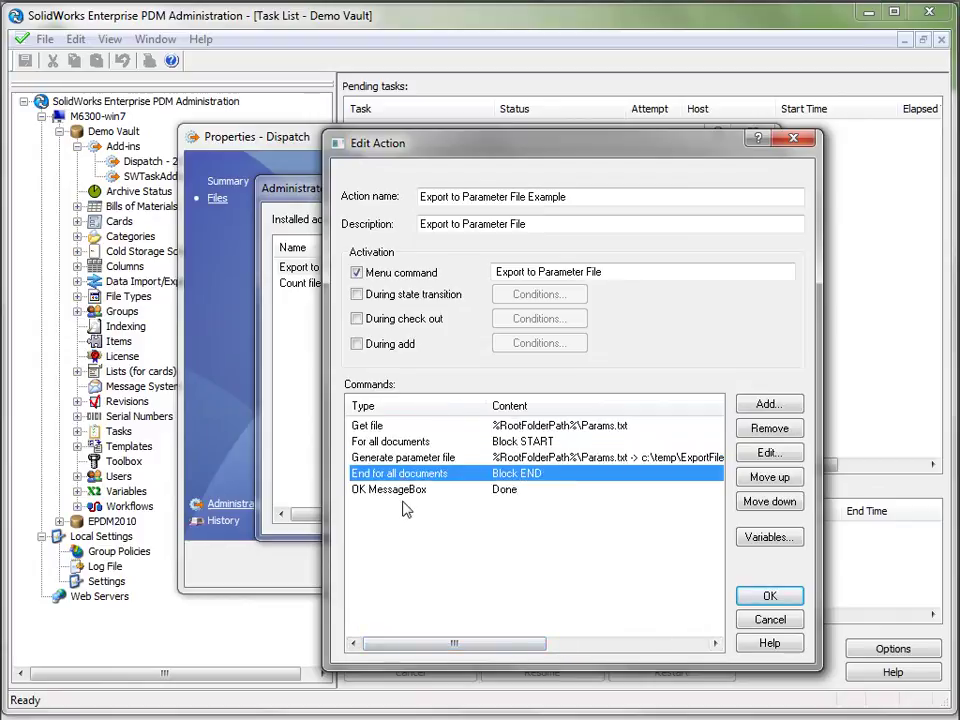
pyautogui.click(393, 490)
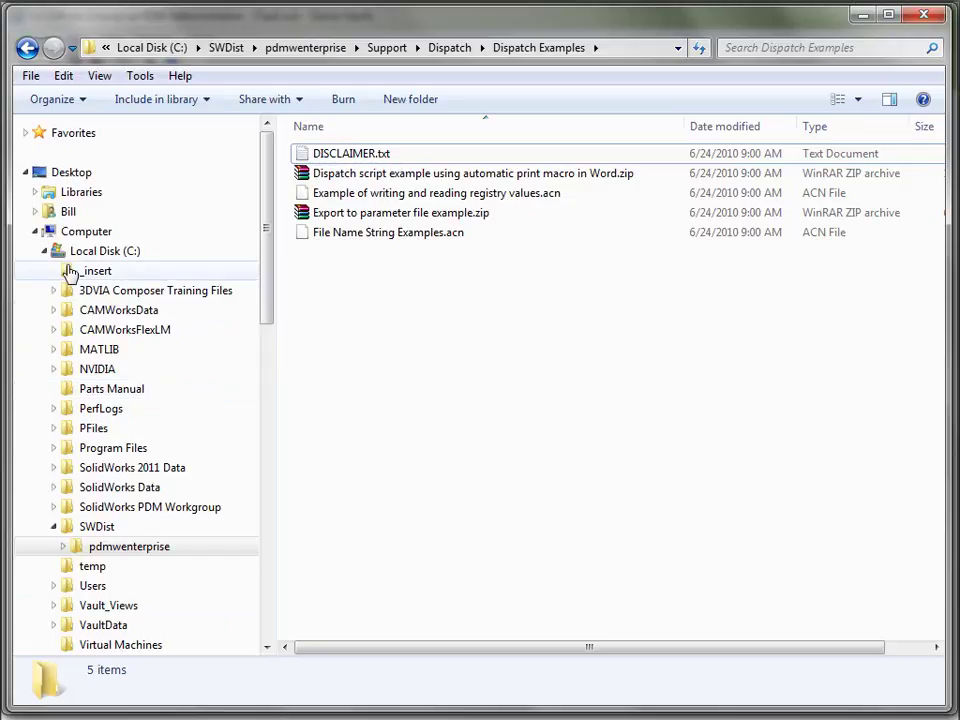
# In the file explorer, browse the SolidWorks library to Demo Vault's Engineering folder, enlarge its file list, and select the four 89-NOAO-4200 parts.
pyautogui.click(45, 252)
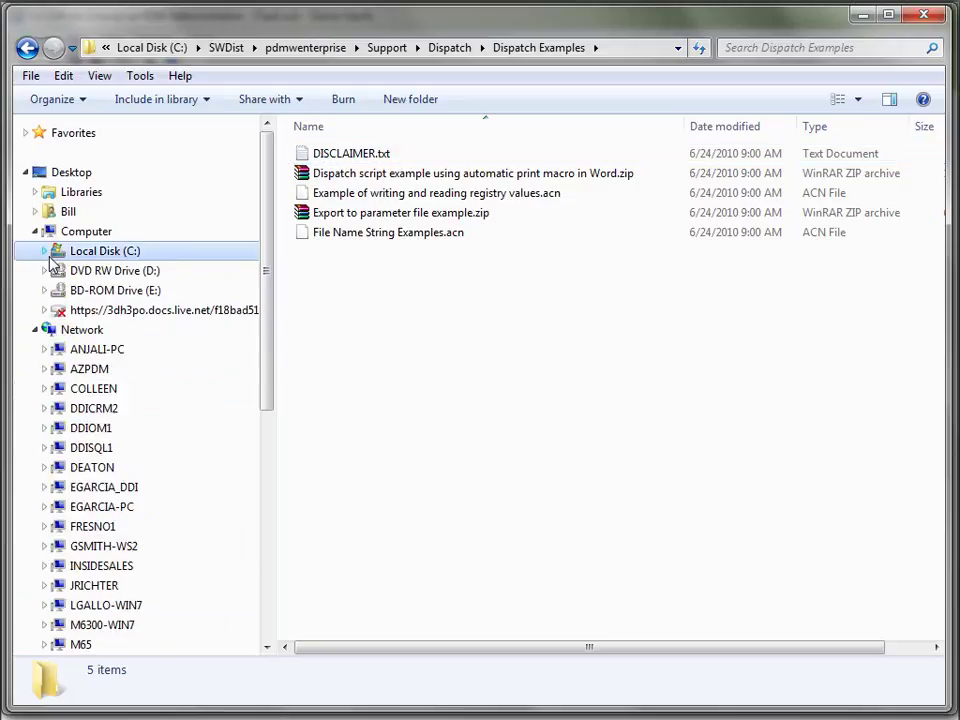
pyautogui.click(35, 231)
pyautogui.click(36, 193)
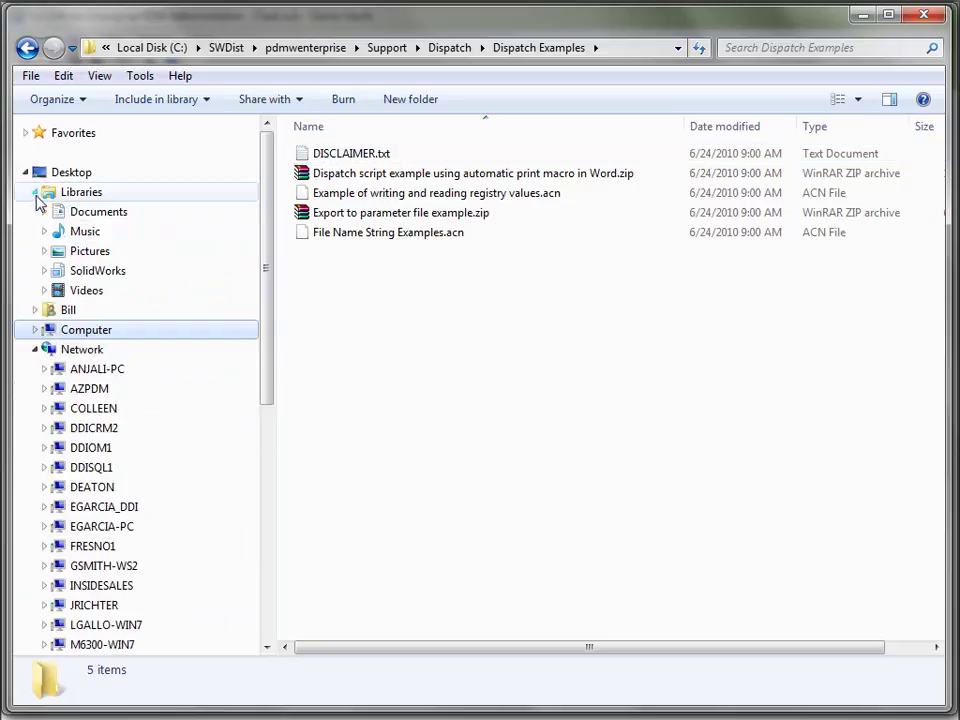
pyautogui.click(44, 271)
pyautogui.click(110, 389)
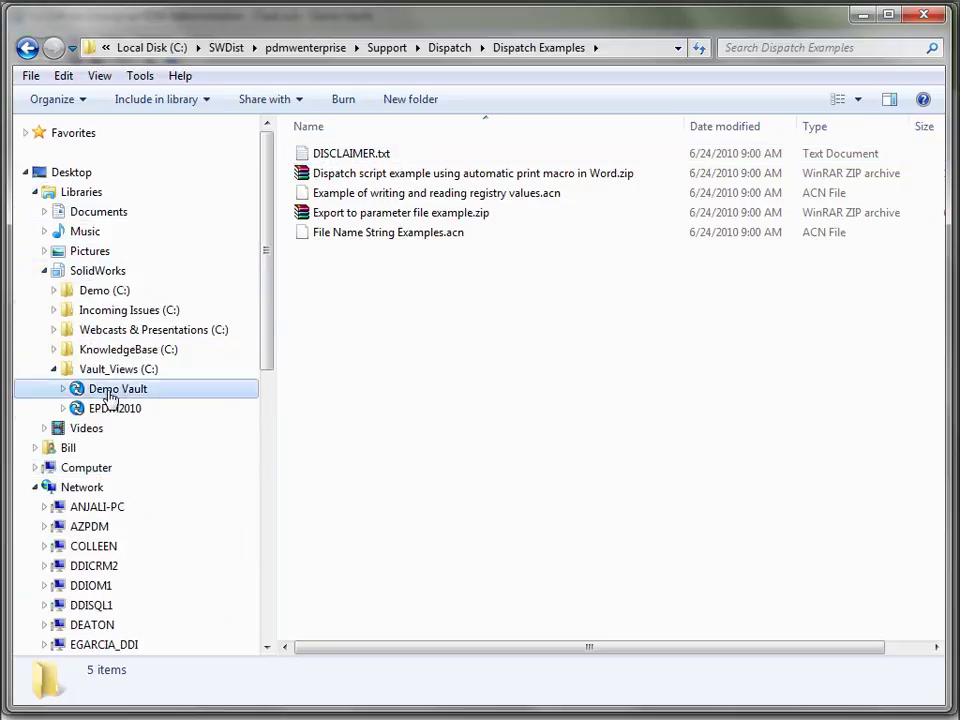
pyautogui.click(318, 168)
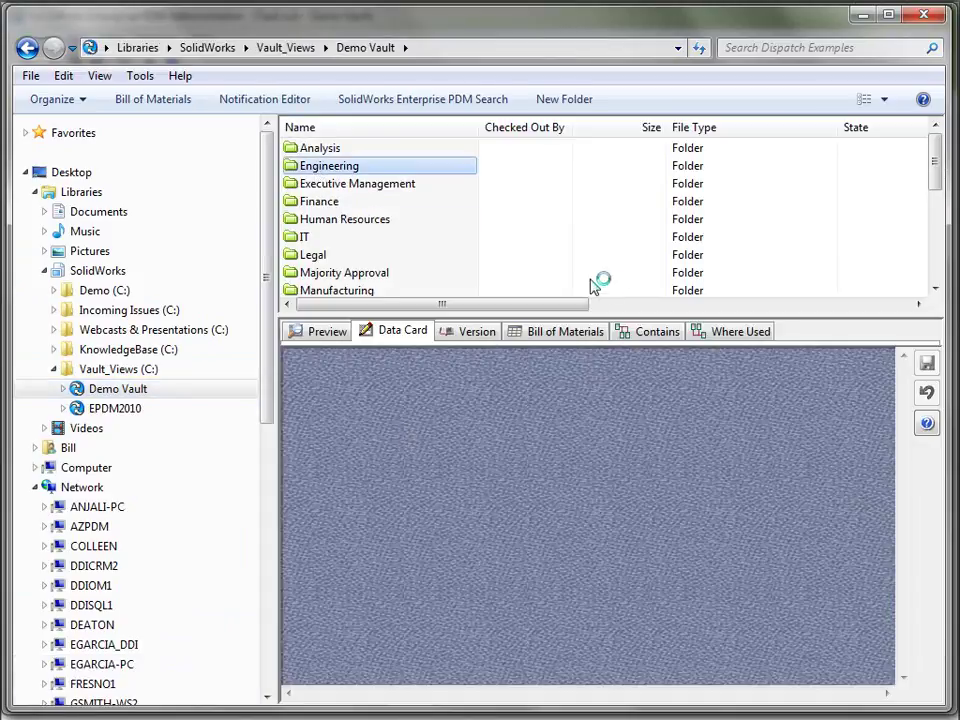
pyautogui.moveTo(600, 315); pyautogui.dragTo(606, 531)
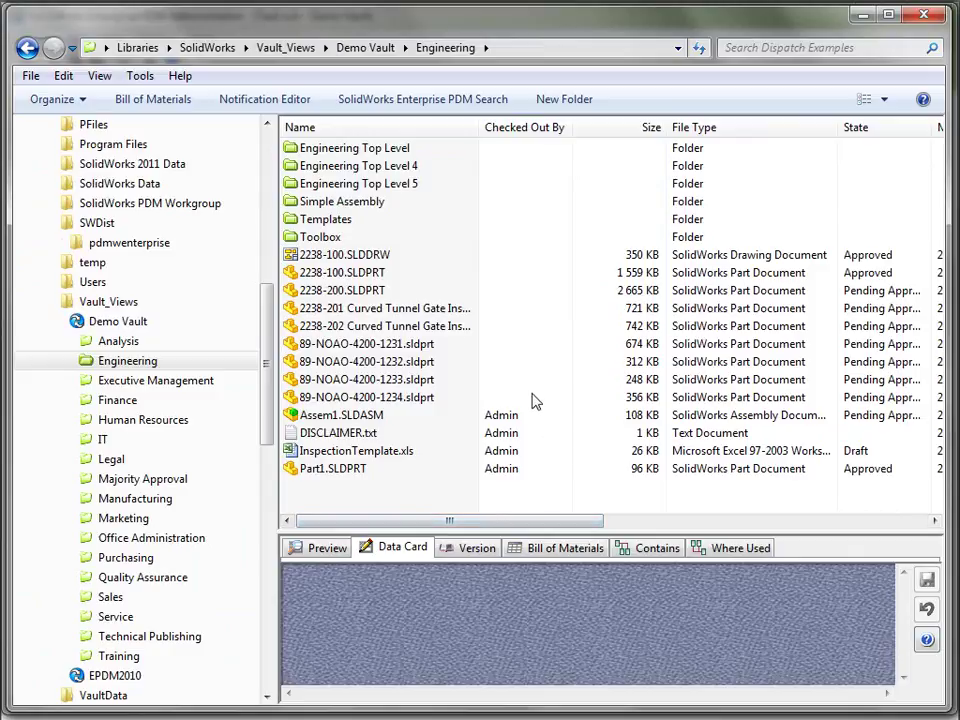
pyautogui.moveTo(525, 407); pyautogui.dragTo(282, 333)
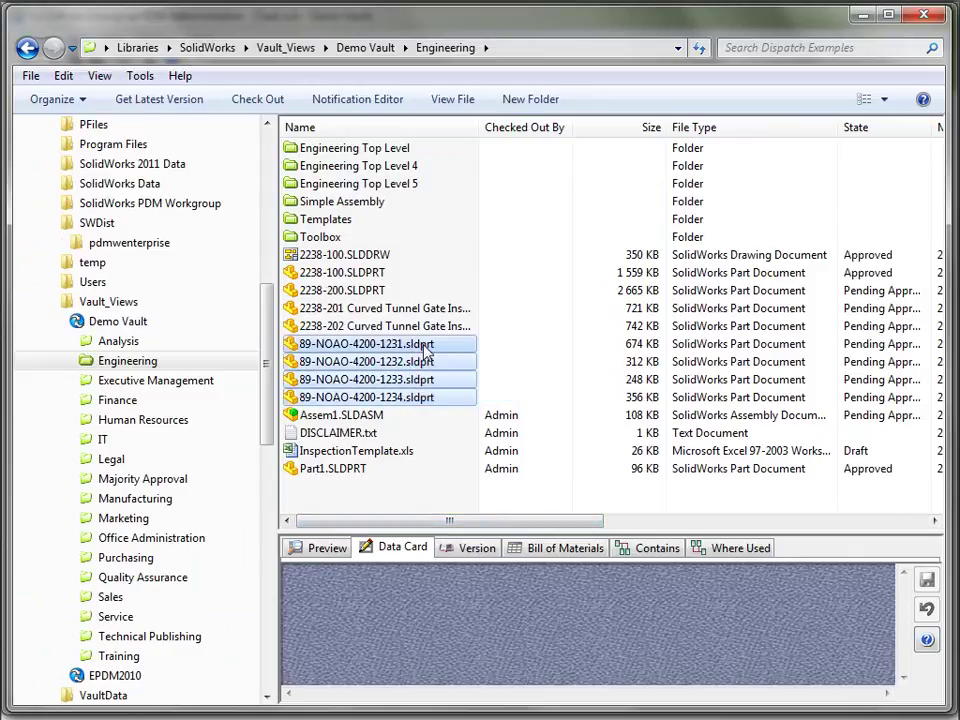
# Delete the existing ExportFile.csv from the C:\temp folder.
pyautogui.moveTo(272, 342); pyautogui.dragTo(312, 475)
pyautogui.scroll(3, 107, 500)
pyautogui.click(44, 537)
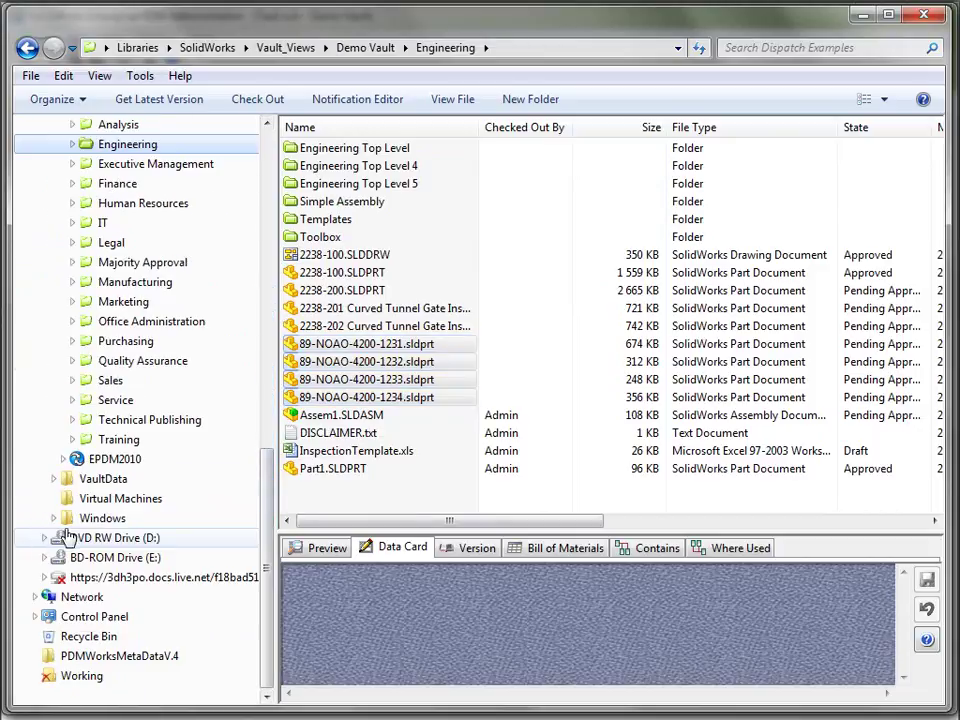
pyautogui.moveTo(270, 500); pyautogui.dragTo(295, 316)
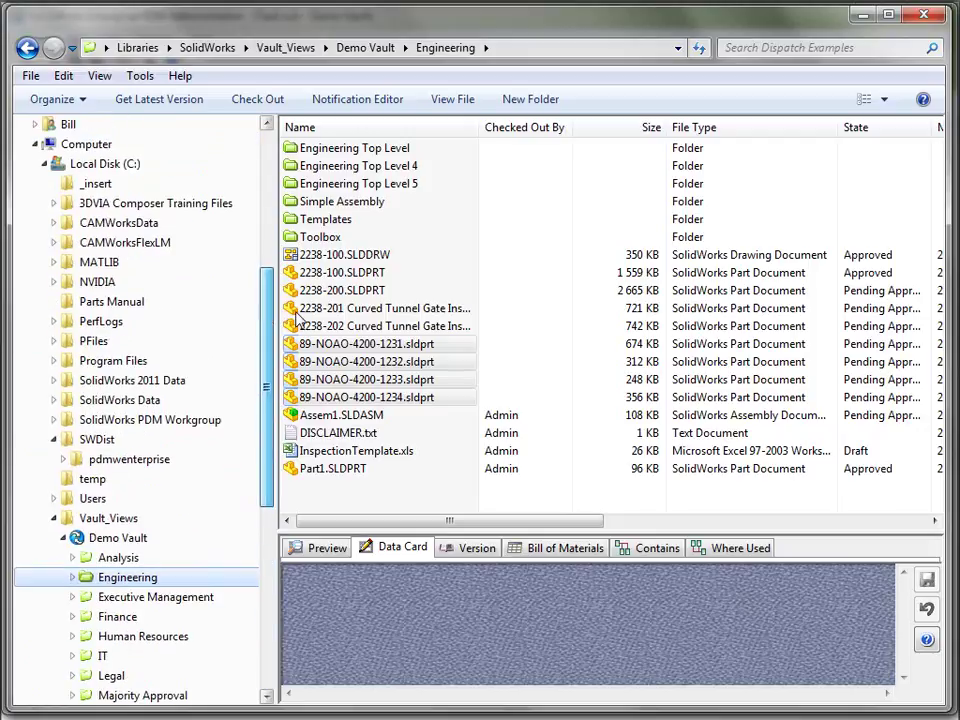
pyautogui.click(112, 482)
pyautogui.click(358, 192)
pyautogui.rightClick(360, 192)
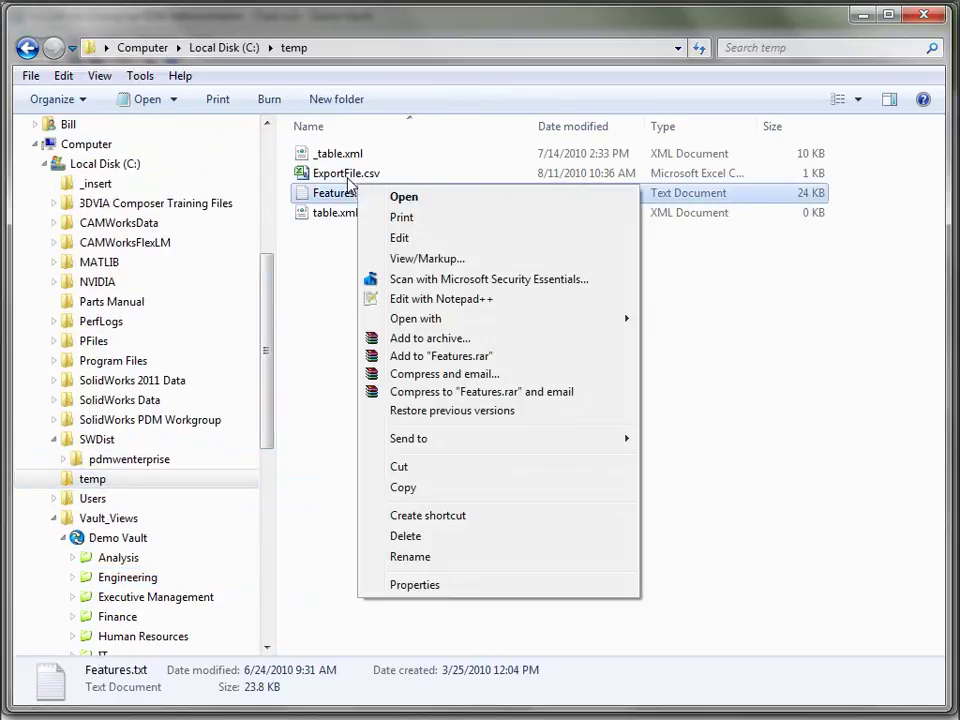
pyautogui.rightClick(373, 177)
pyautogui.click(395, 507)
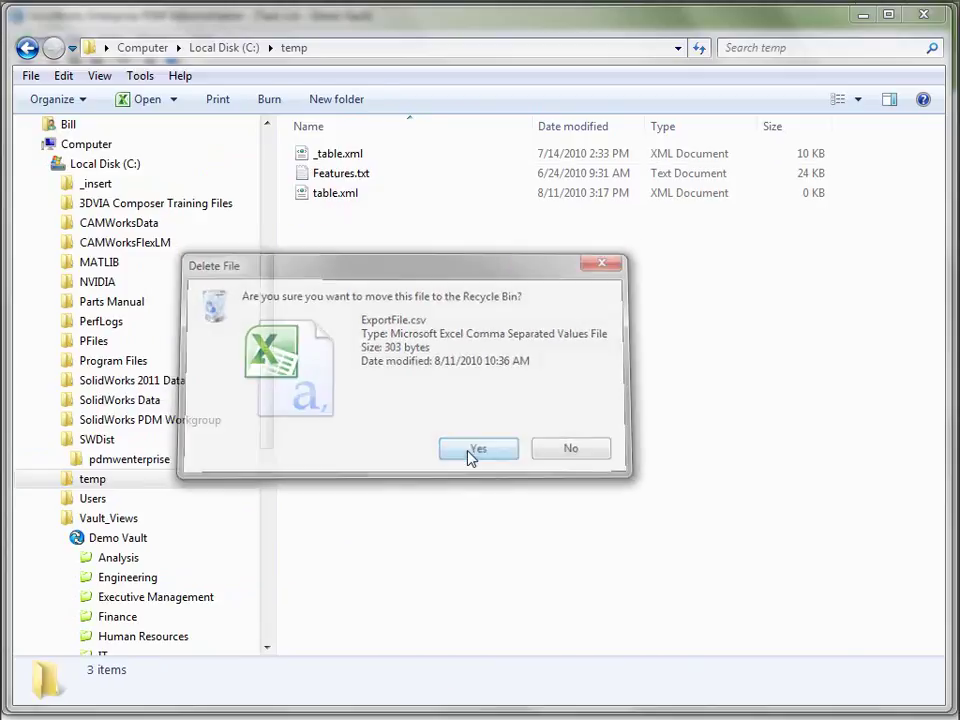
pyautogui.click(471, 450)
# Go back to Demo Vault's Engineering folder and show its files in the details view.
pyautogui.moveTo(274, 416); pyautogui.dragTo(294, 583)
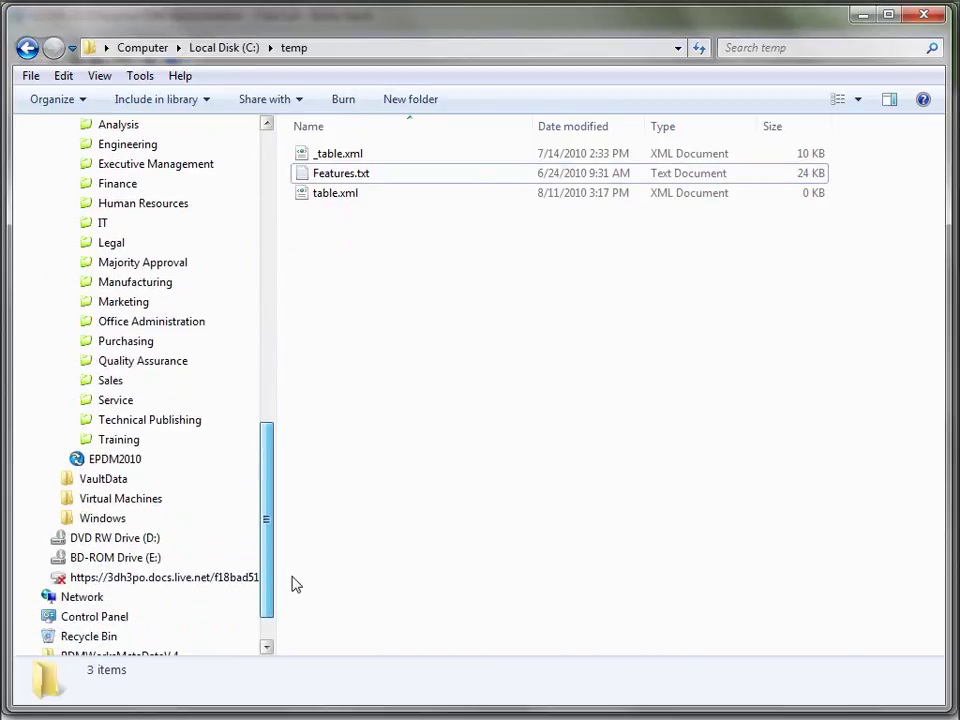
pyautogui.click(127, 144)
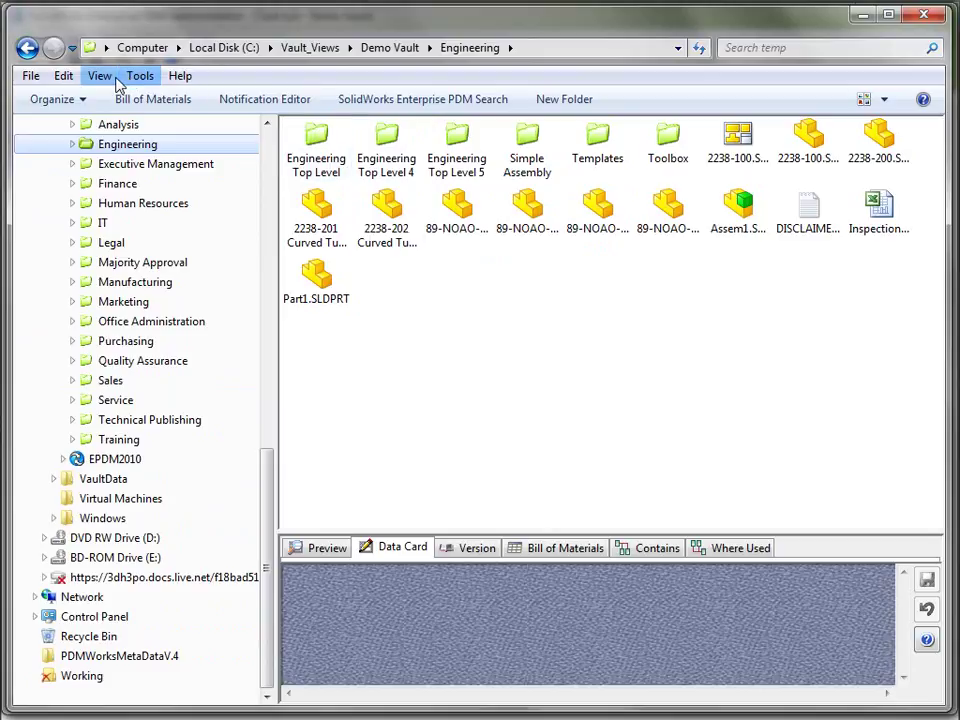
pyautogui.click(100, 76)
pyautogui.click(142, 248)
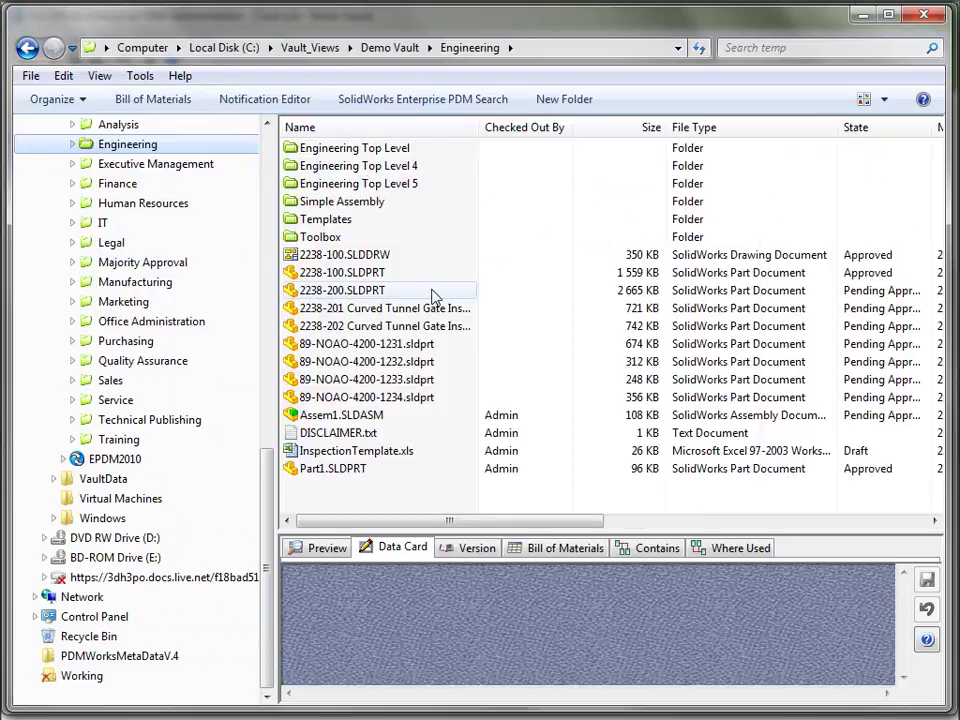
# Run Export to Parameter File on the parts 89-NOAO-4200-1231 through 89-NOAO-4200-1234 and dismiss the completion message.
pyautogui.click(429, 345)
pyautogui.keyDown('shift'); pyautogui.click(427, 397); pyautogui.keyUp('shift')
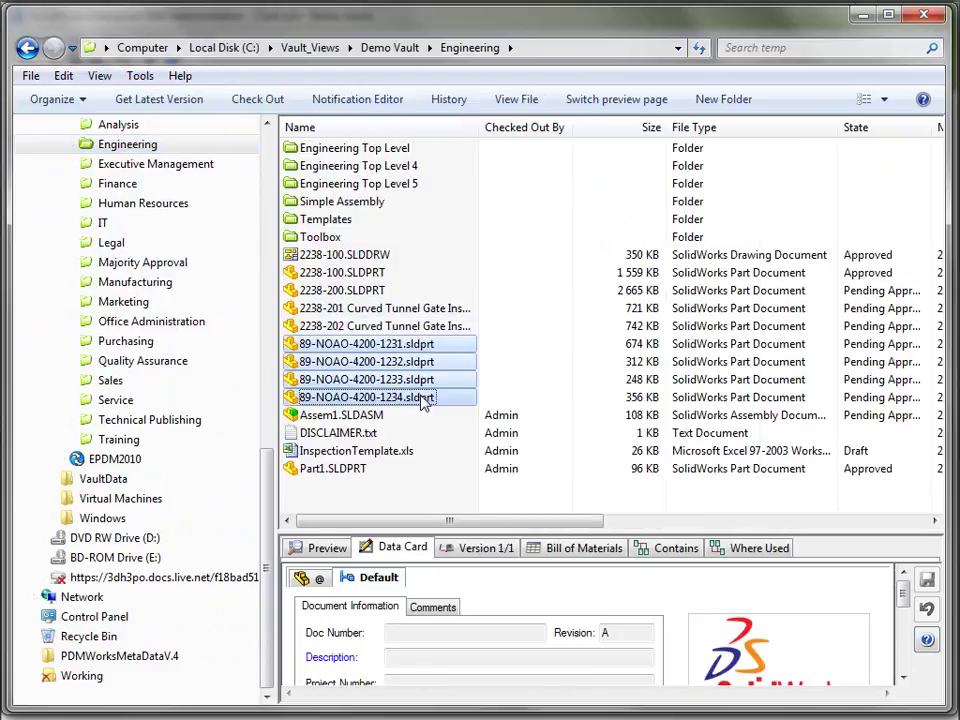
pyautogui.rightClick(427, 398)
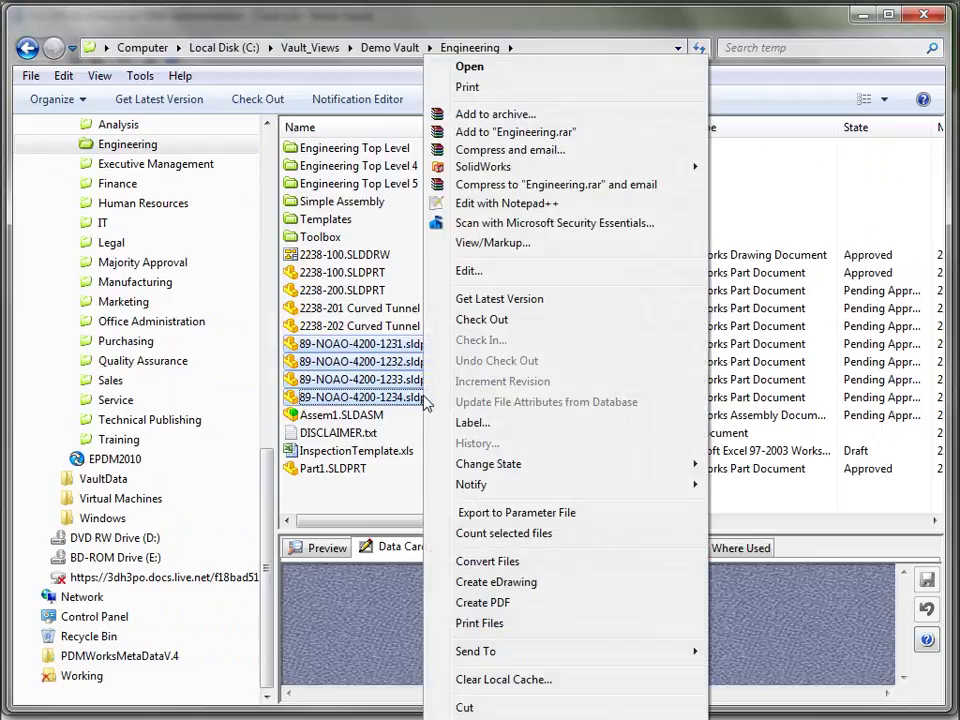
pyautogui.click(510, 513)
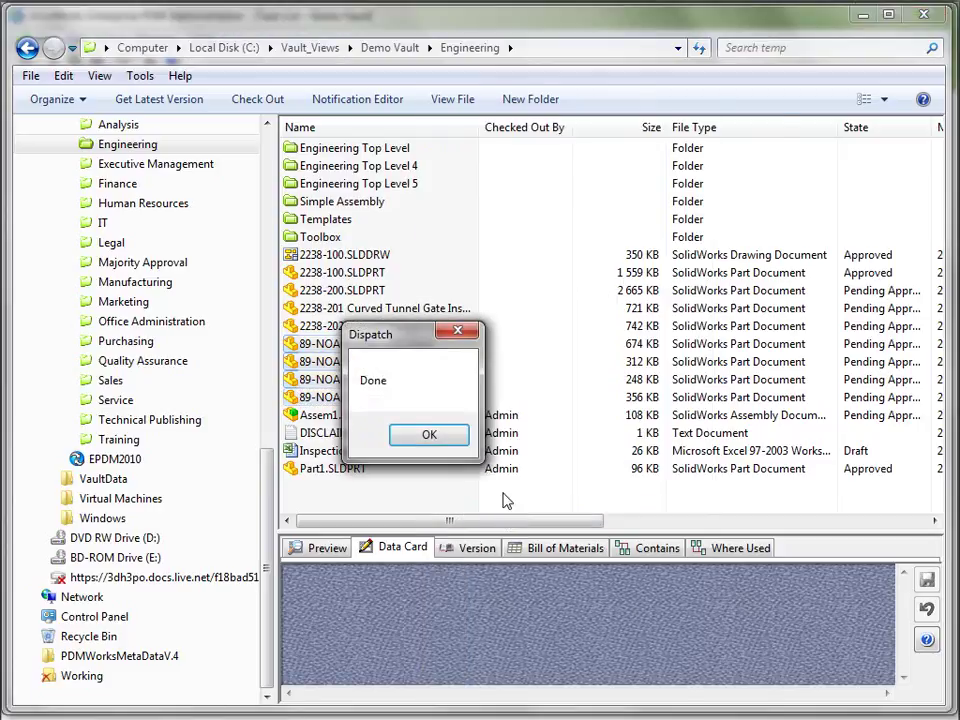
pyautogui.click(427, 437)
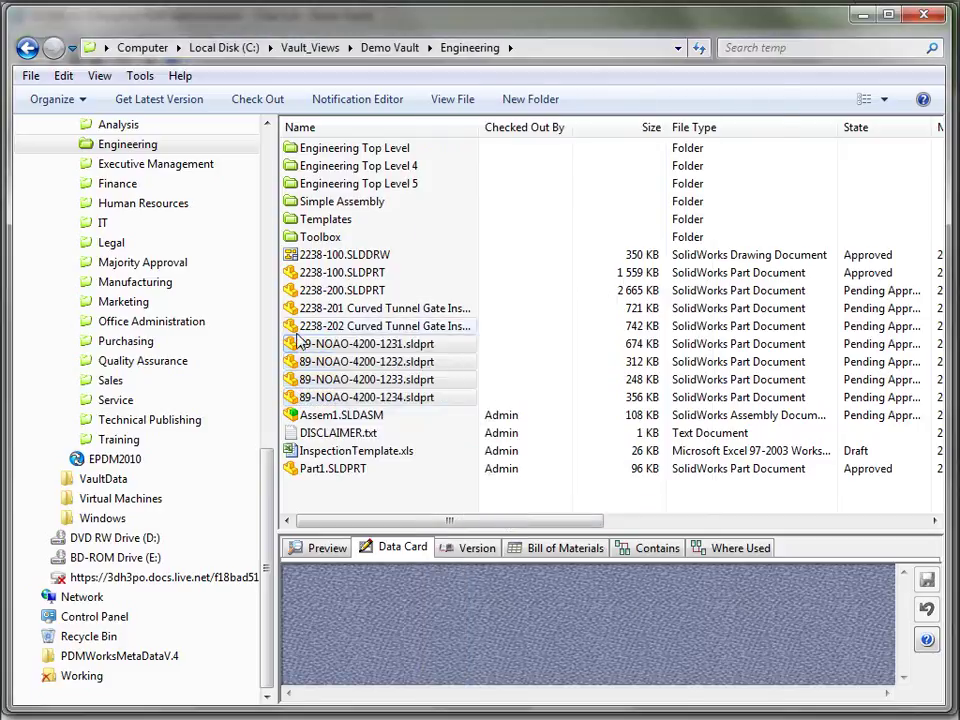
# Open the new ExportFile.csv from C:\temp in Excel and widen column A to read the exported rows.
pyautogui.moveTo(260, 516); pyautogui.dragTo(258, 372)
pyautogui.click(90, 381)
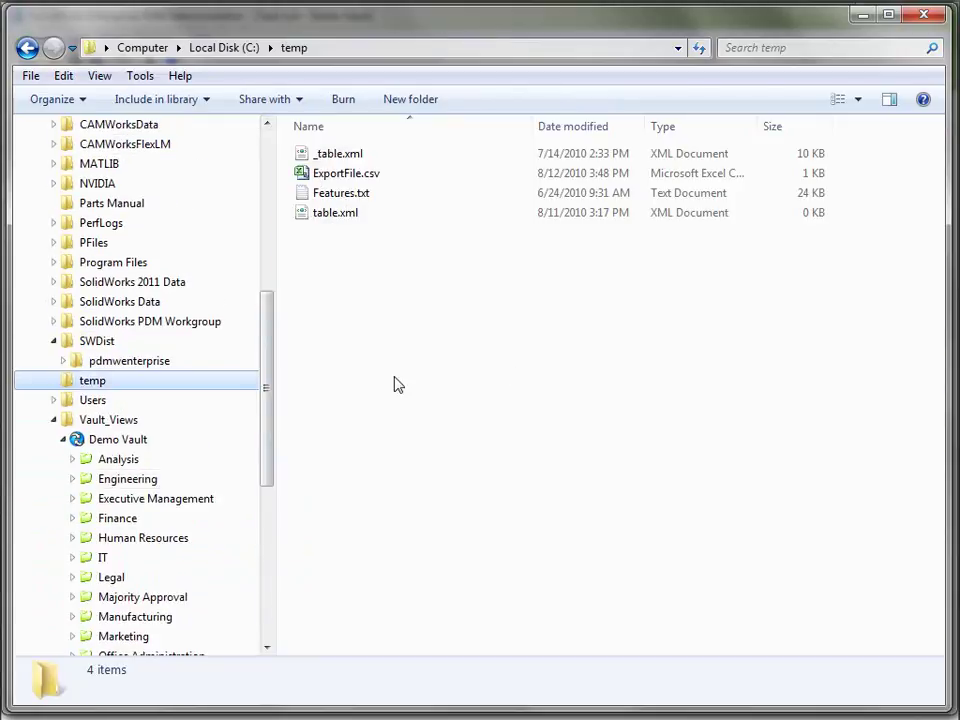
pyautogui.click(322, 175)
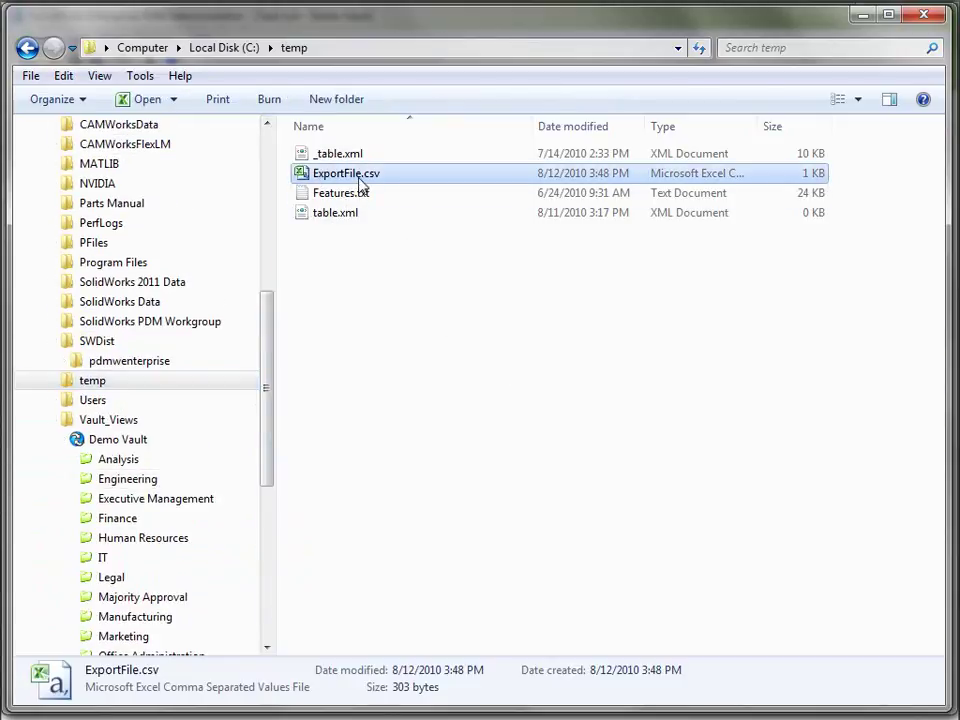
pyautogui.doubleClick(358, 178)
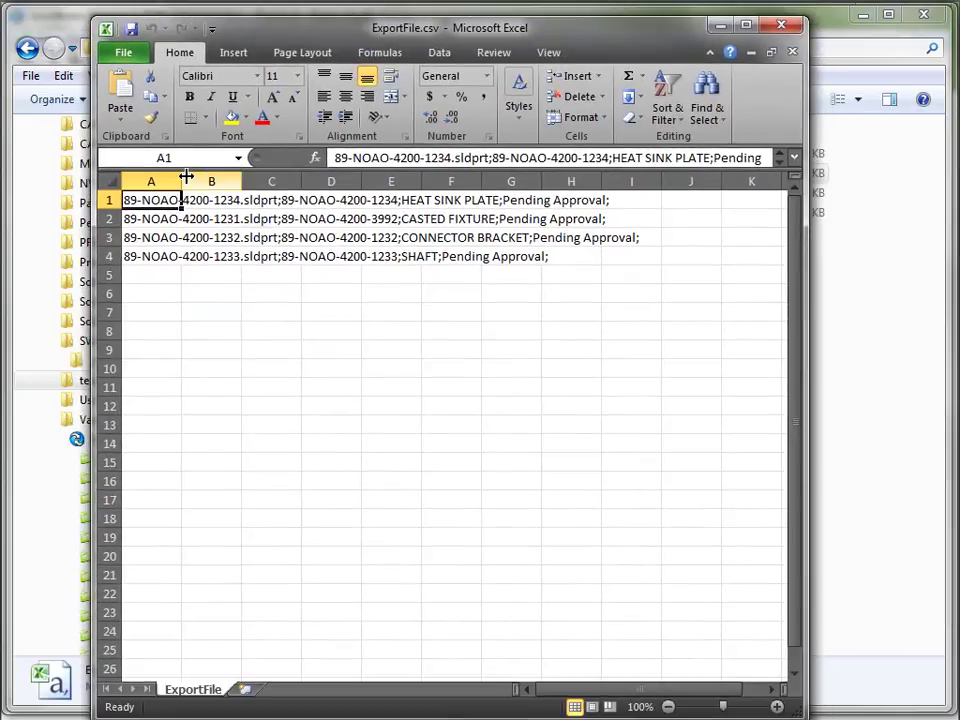
pyautogui.moveTo(181, 181); pyautogui.dragTo(329, 181)
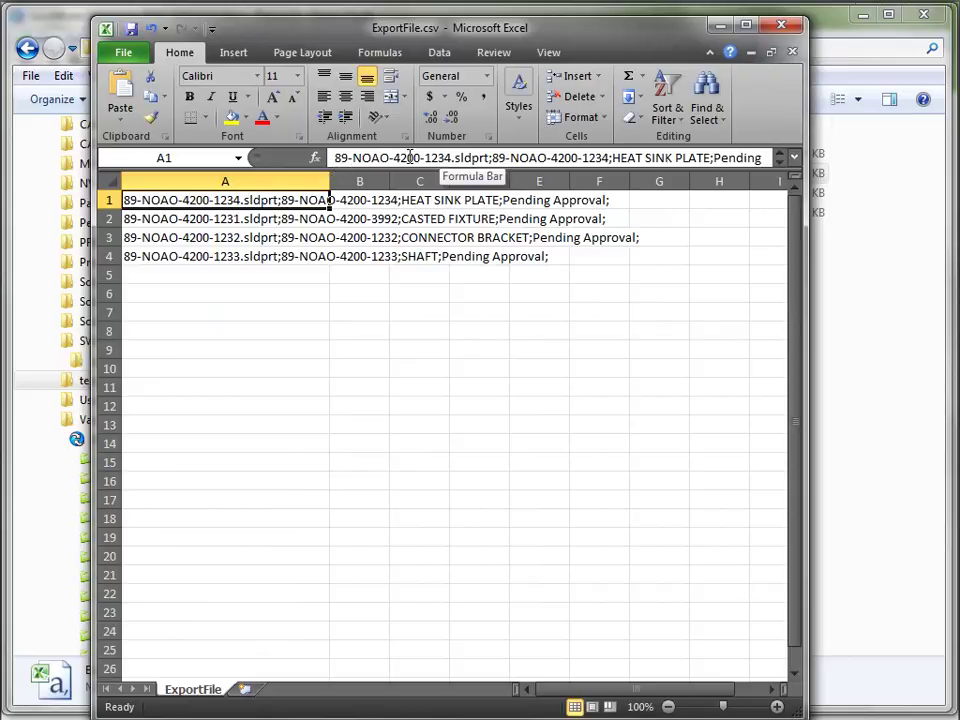
# Examine the full semicolon-separated entry in cell A1 from start to end, and close Excel without saving.
pyautogui.click(492, 158)
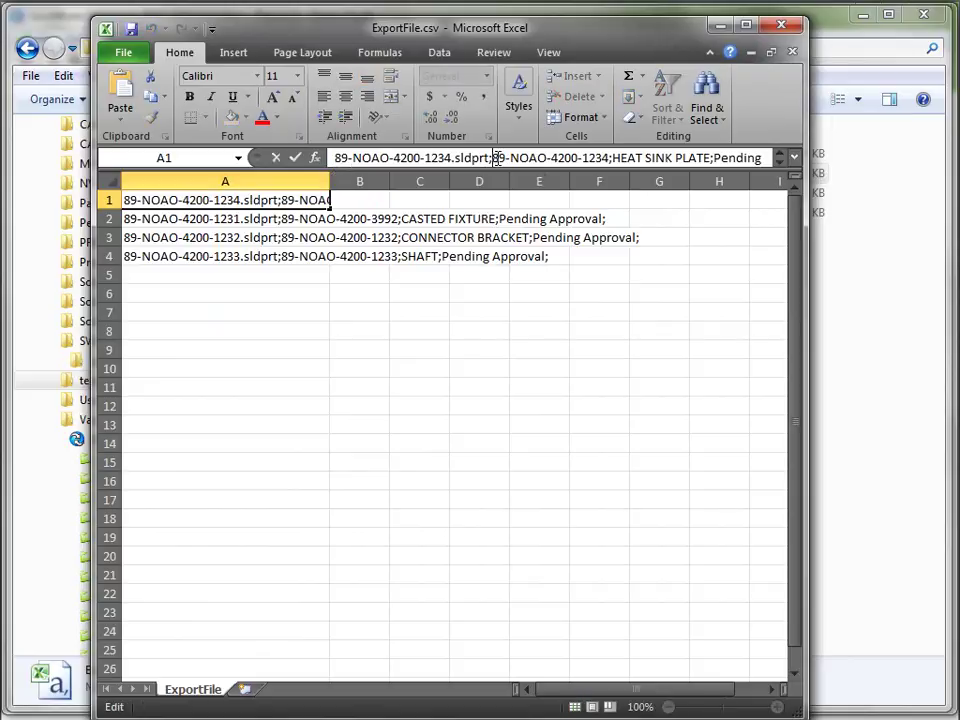
pyautogui.click(750, 158)
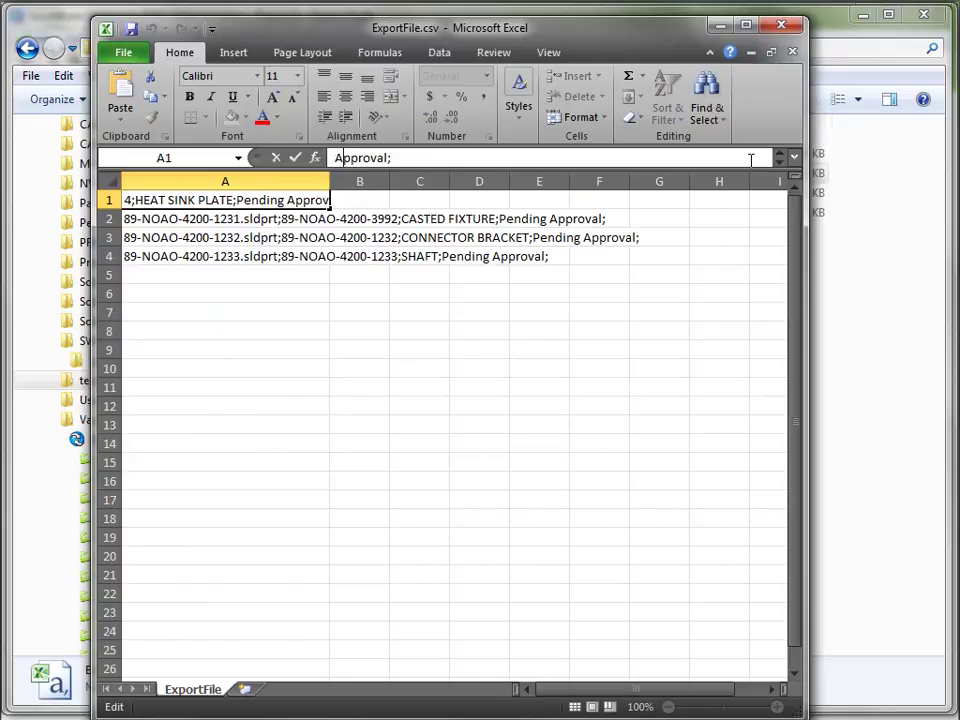
pyautogui.press('Home')
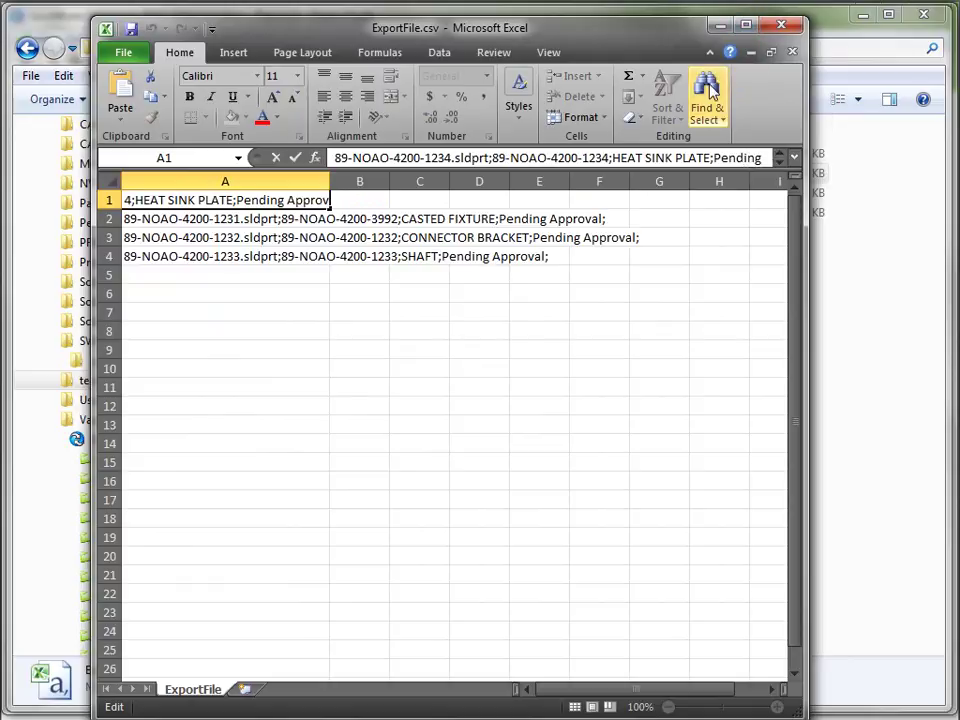
pyautogui.click(781, 27)
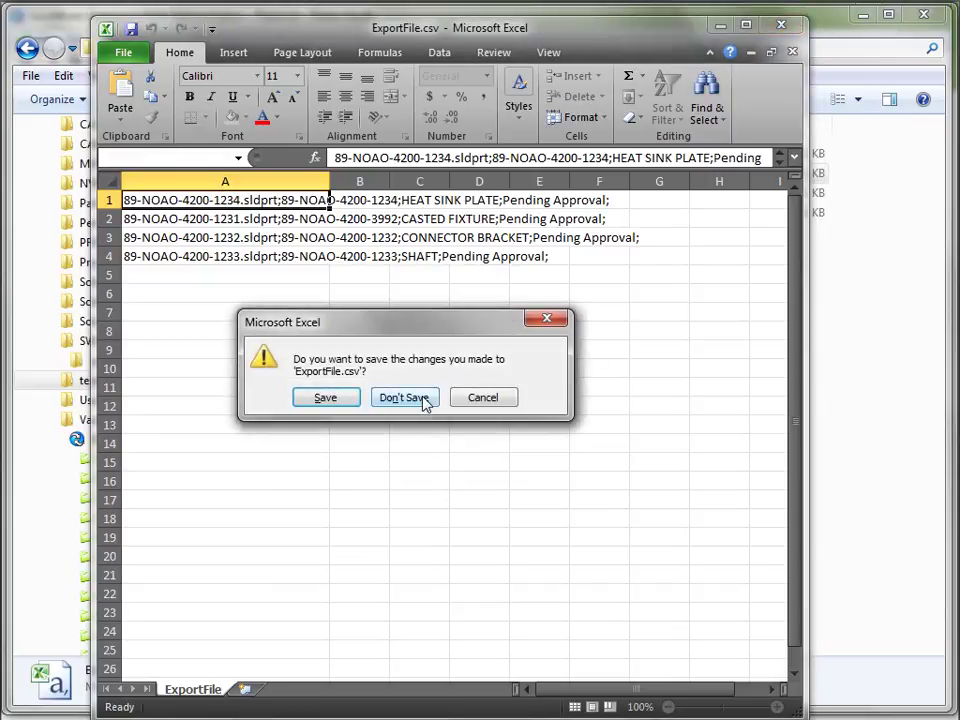
pyautogui.click(405, 398)
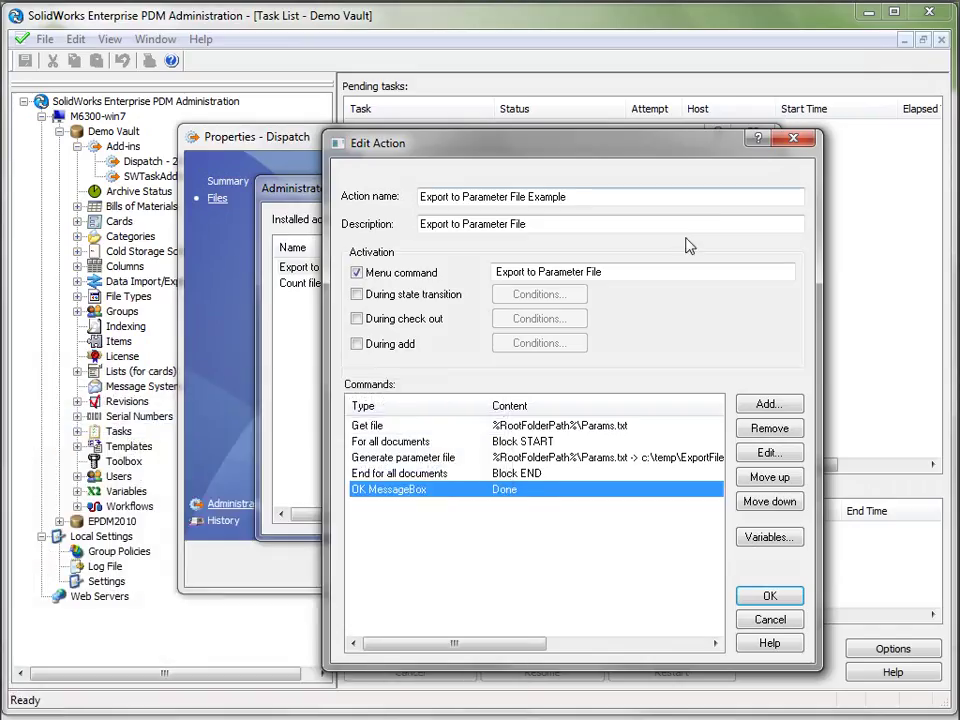
# Cancel the Edit Action dialog and bring Registry Editor into view, resizing its window to show the PDMWorks Enterprise key and its values.
pyautogui.click(775, 619)
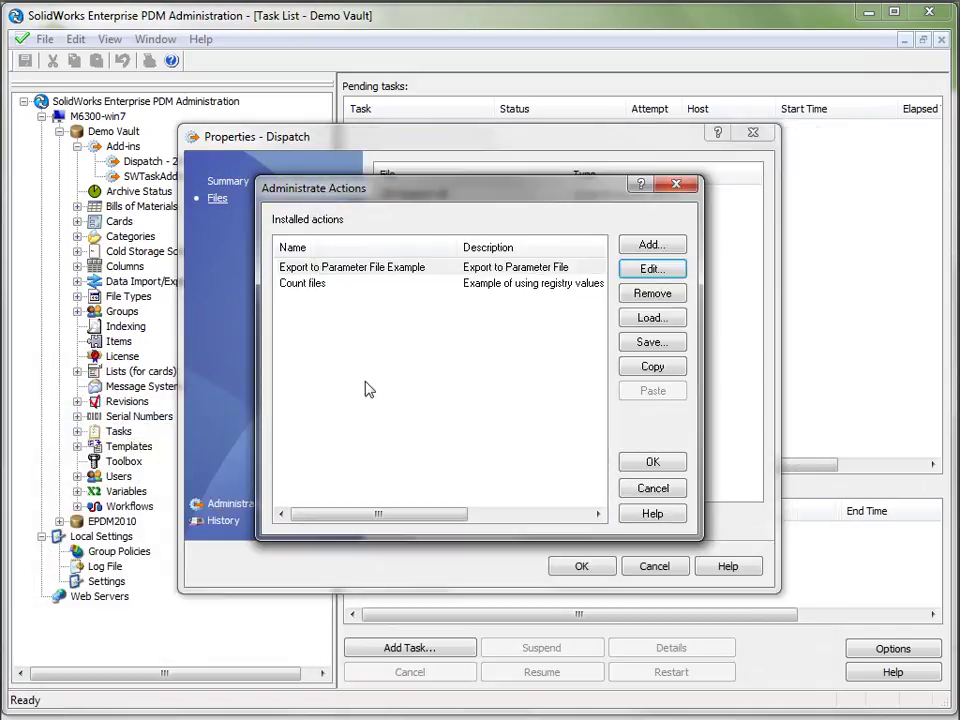
pyautogui.press('Escape')
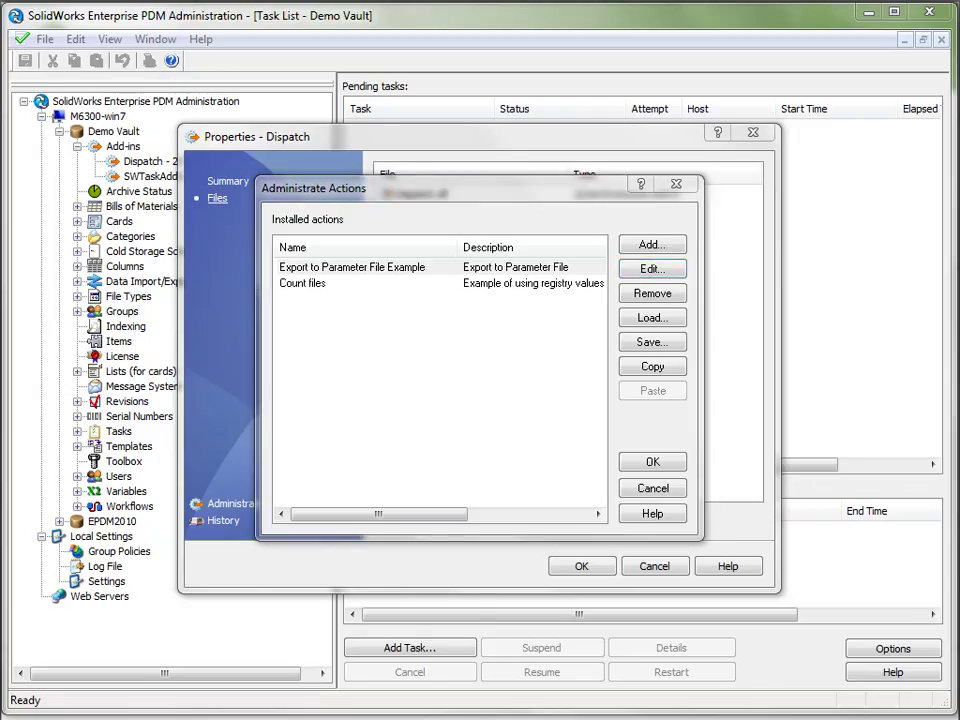
pyautogui.moveTo(955, 94); pyautogui.dragTo(58, 132)
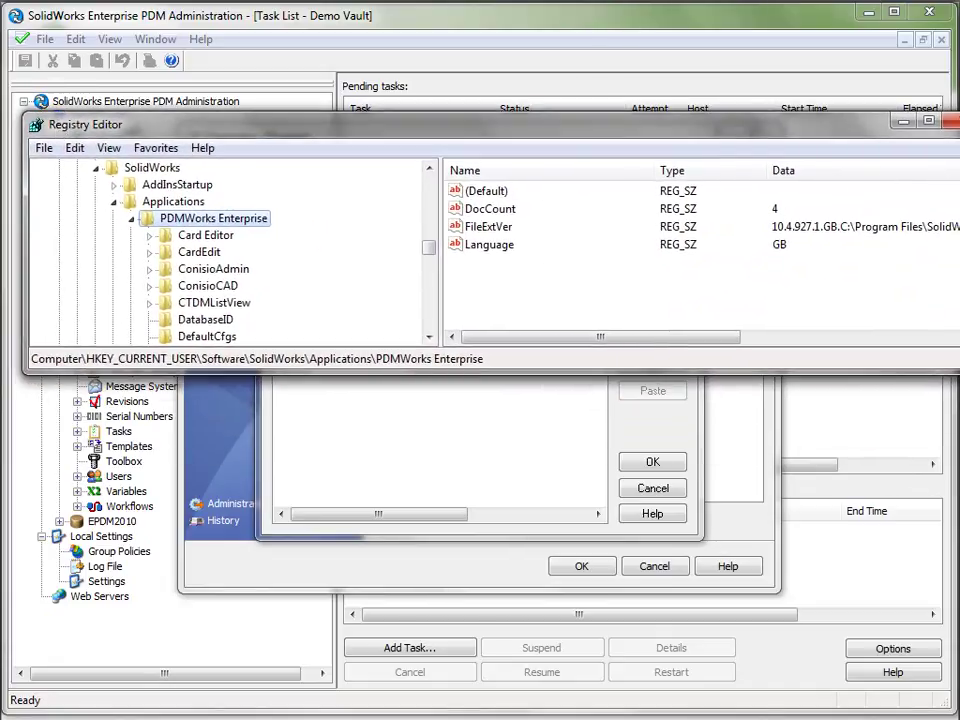
pyautogui.moveTo(959, 193); pyautogui.dragTo(893, 193)
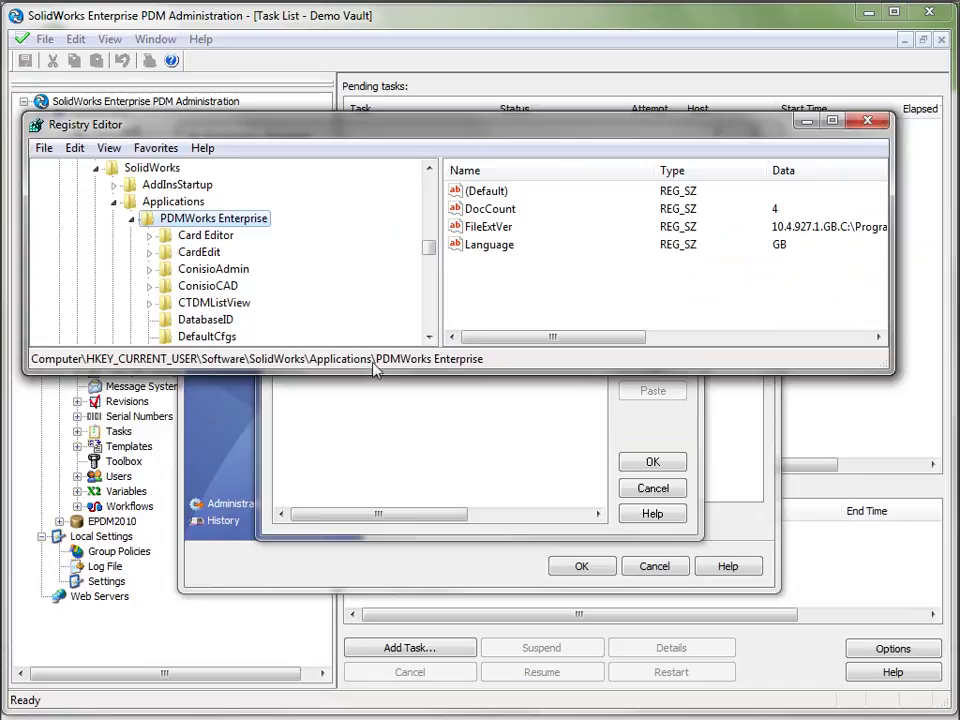
pyautogui.moveTo(372, 372); pyautogui.dragTo(375, 448)
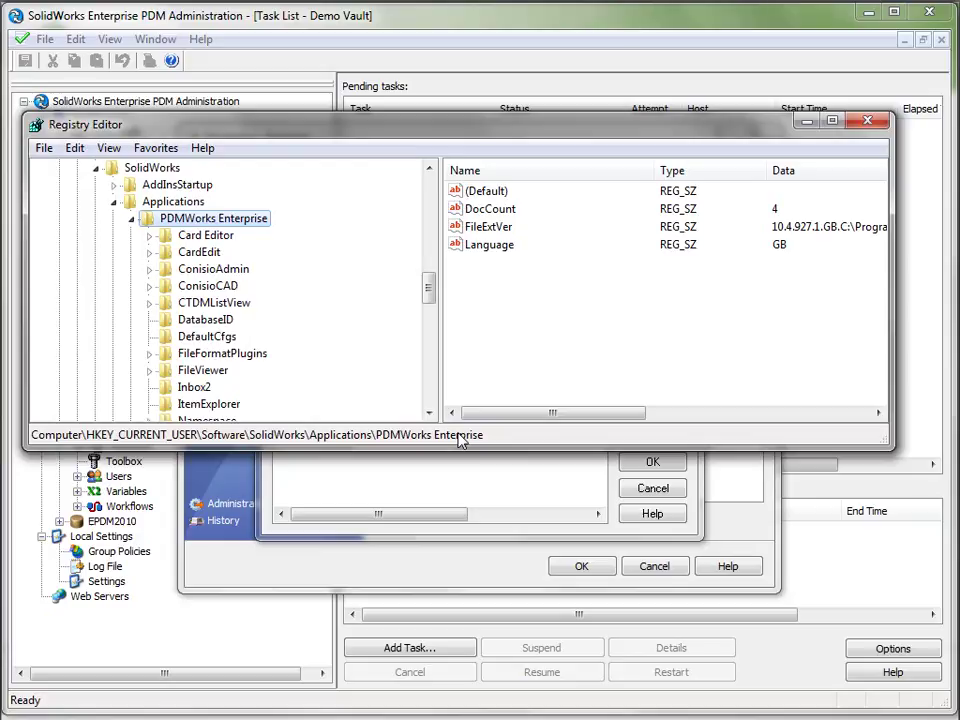
# Delete the DocCount value from the PDMWorks Enterprise registry key and confirm the deletion.
pyautogui.click(503, 210)
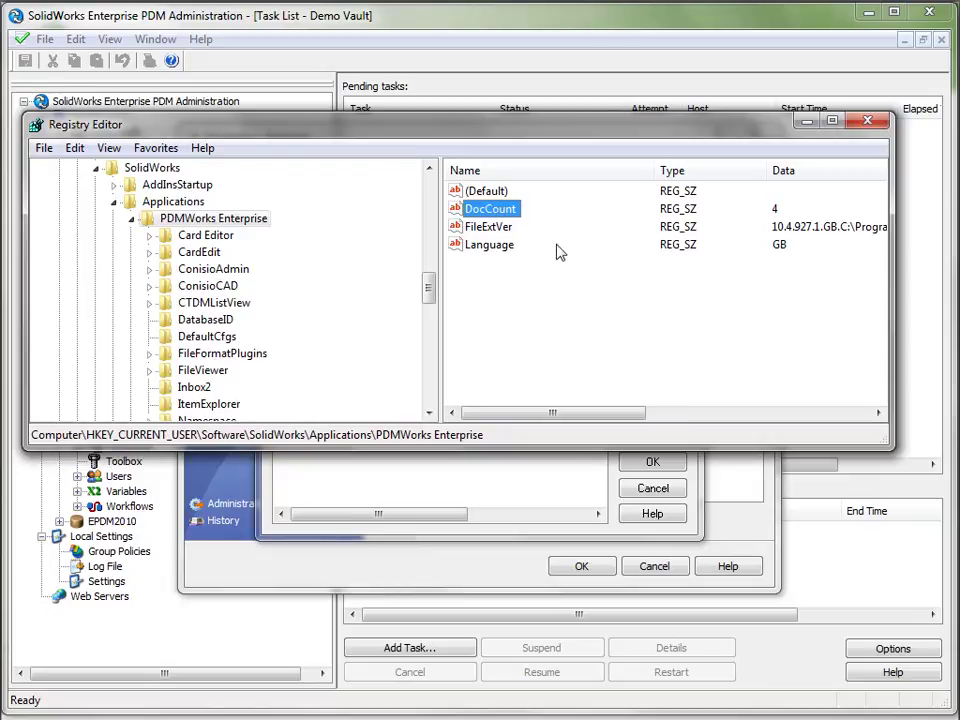
pyautogui.rightClick(512, 209)
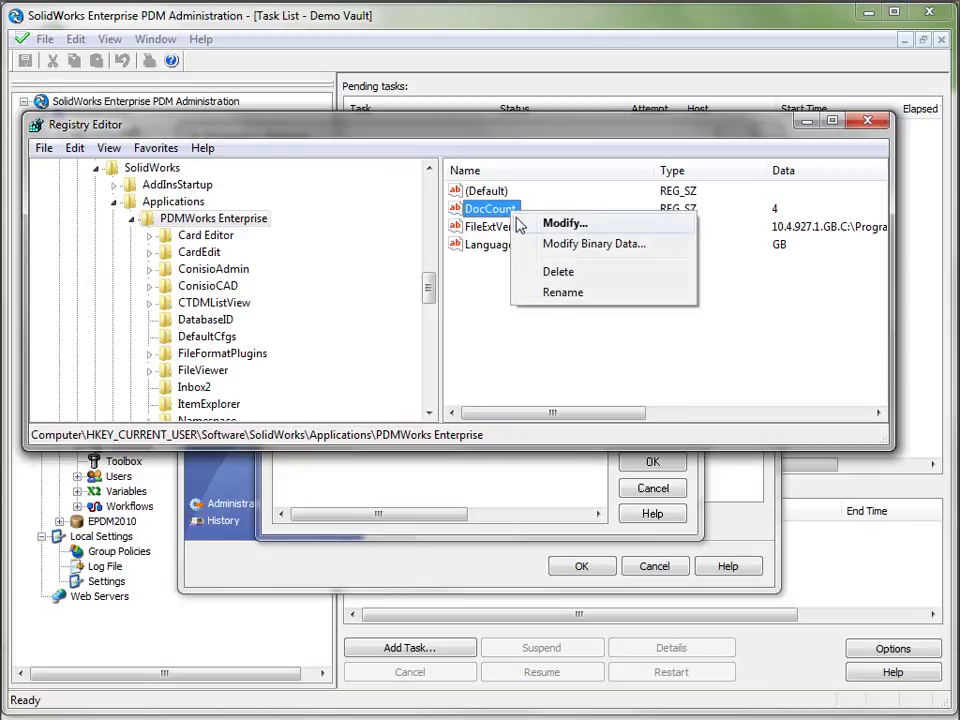
pyautogui.click(571, 277)
pyautogui.click(549, 376)
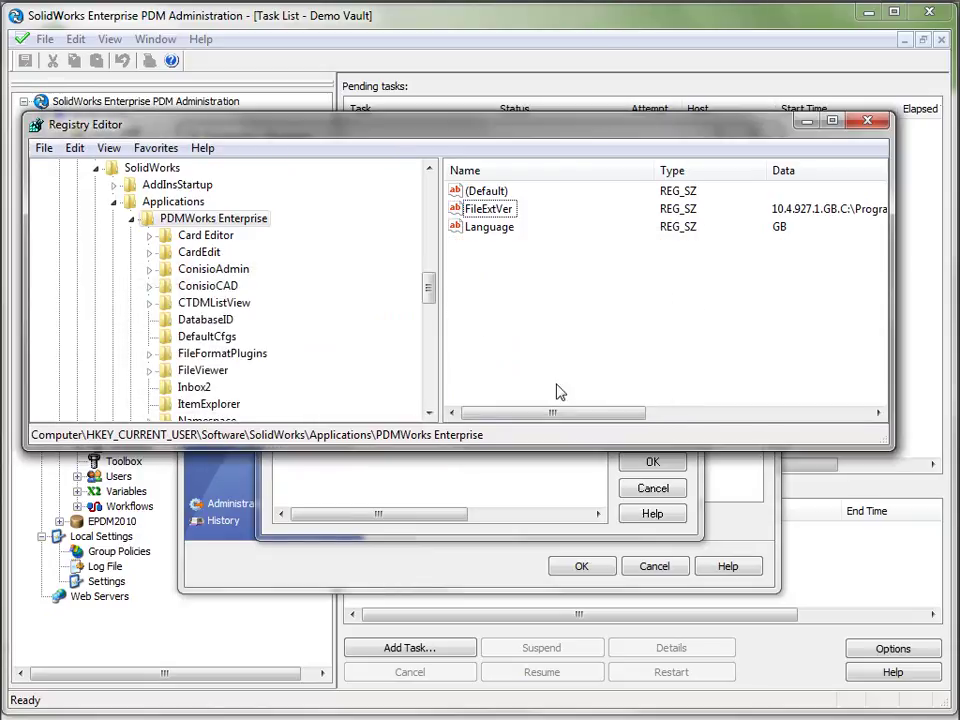
# Return to the Administrate Actions dialog and open the Count files action for editing to read its name and description.
pyautogui.click(510, 506)
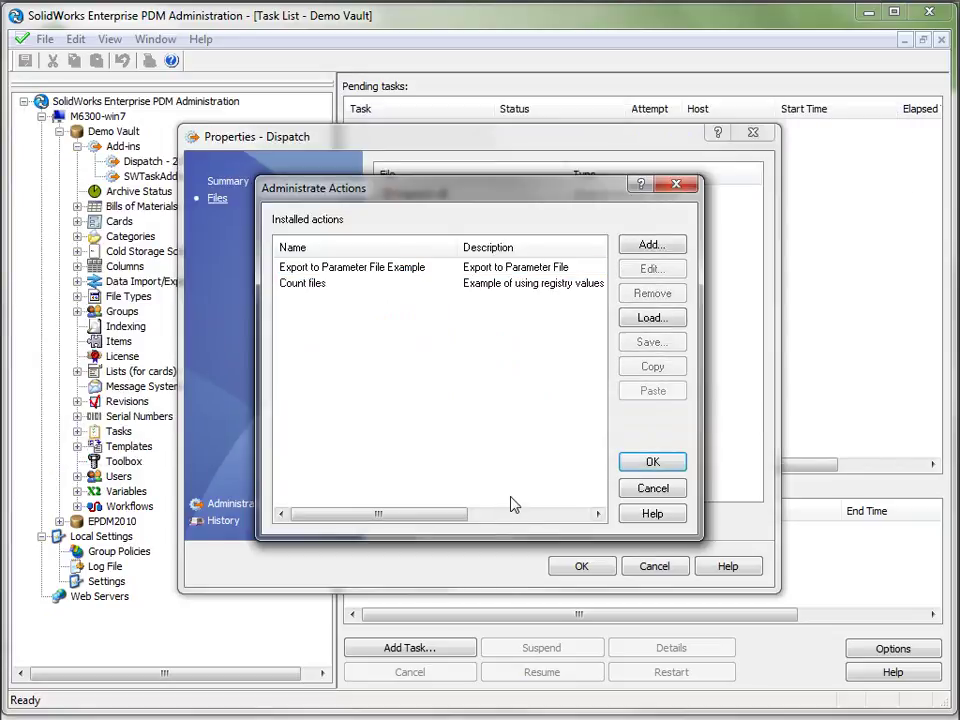
pyautogui.click(285, 286)
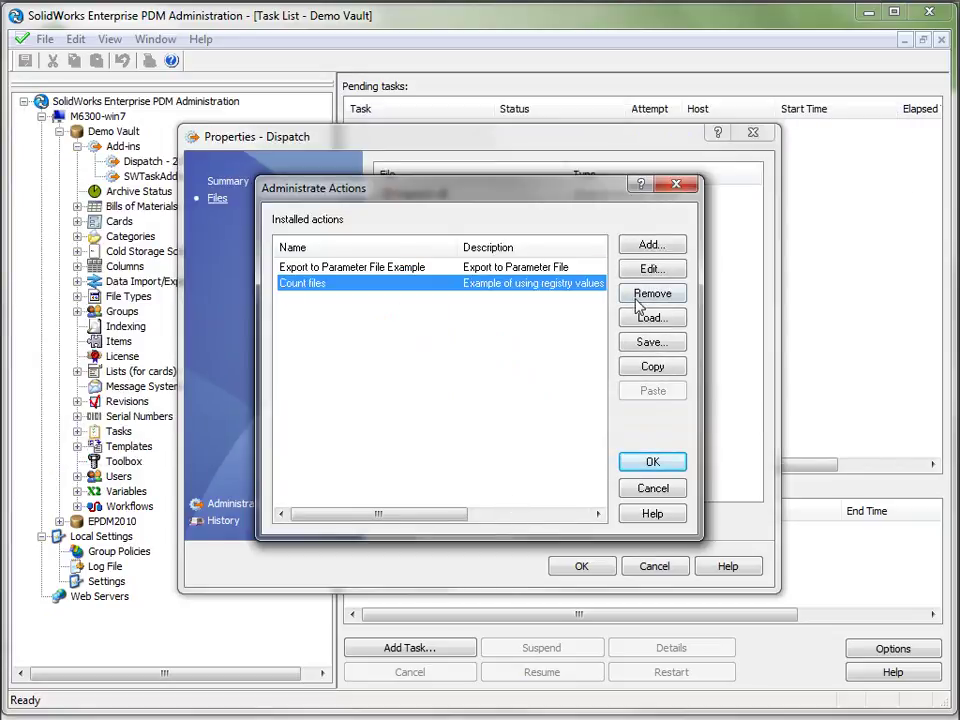
pyautogui.click(652, 269)
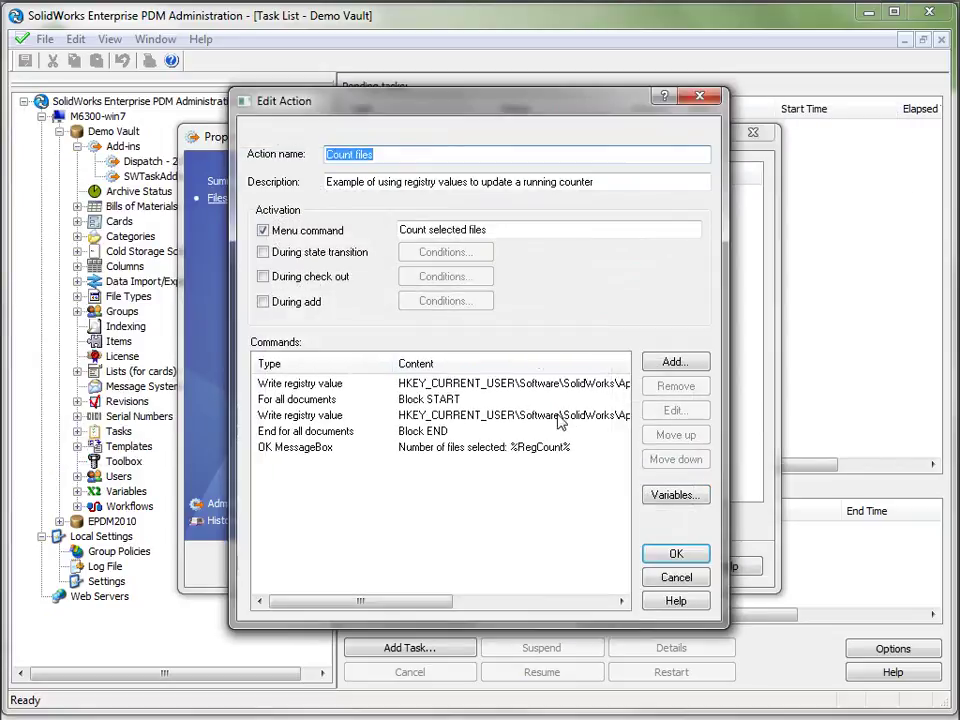
pyautogui.click(399, 156)
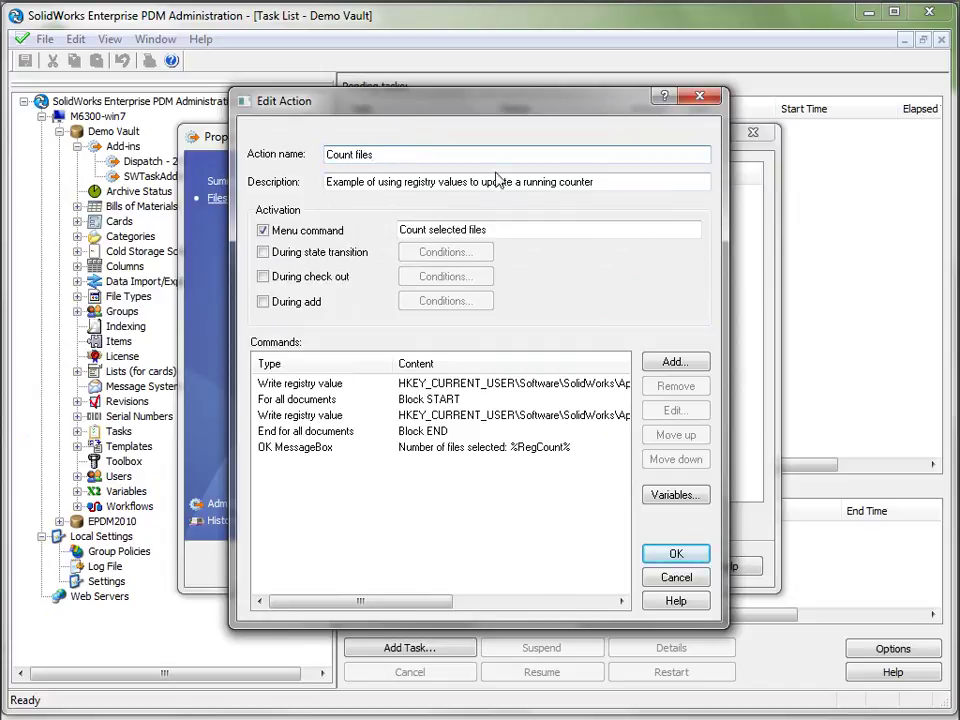
pyautogui.click(614, 183)
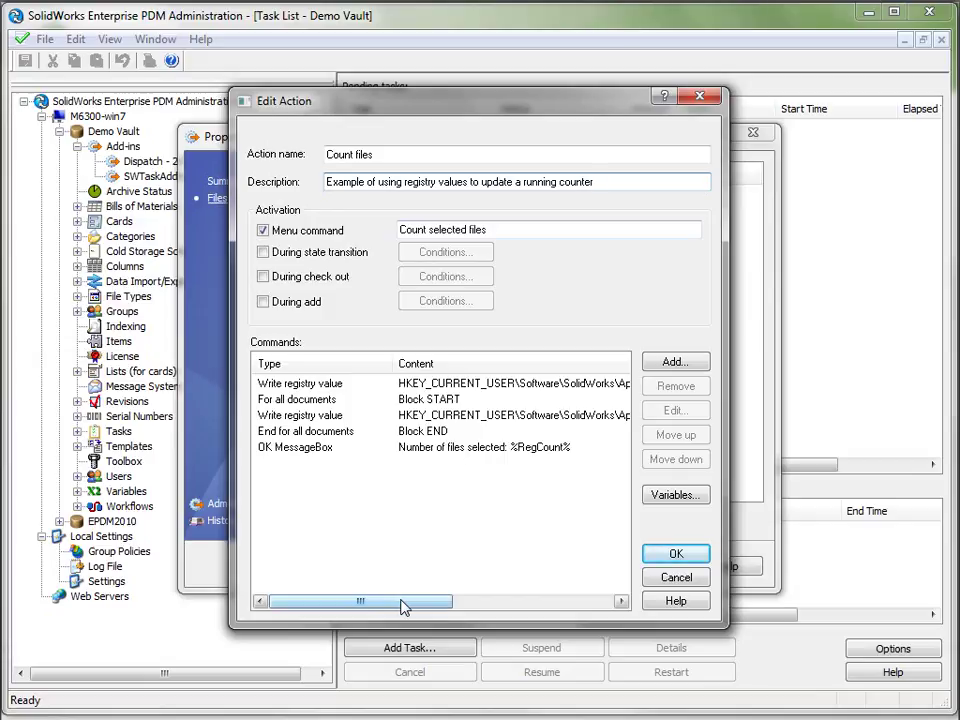
# Examine each command of the Count files action, widening the dialog to read the full registry paths, and cancel the dialog.
pyautogui.click(305, 386)
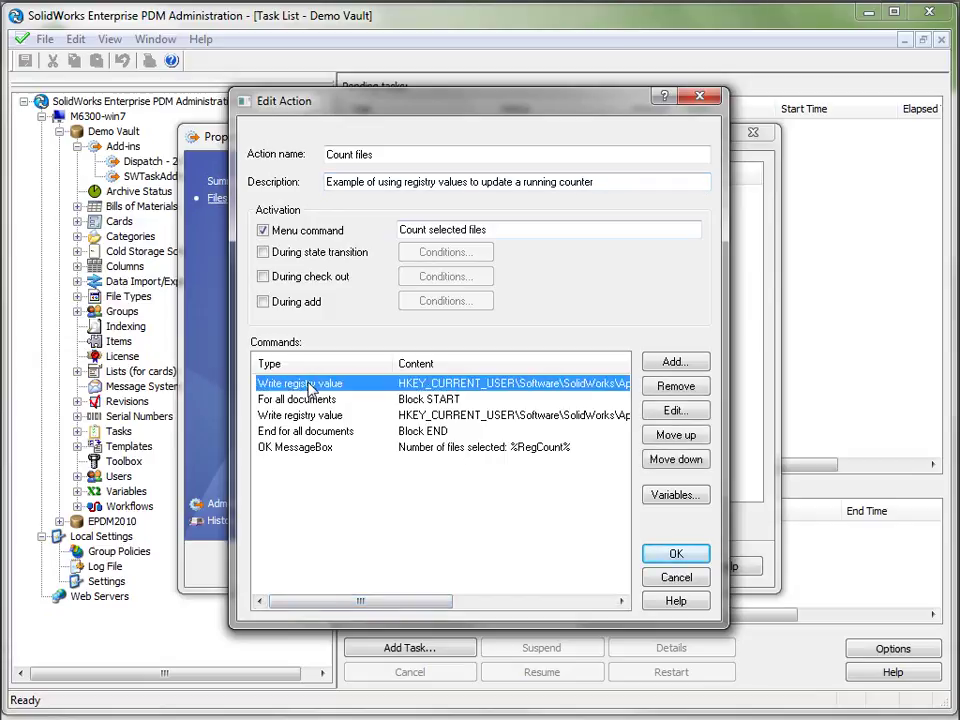
pyautogui.moveTo(360, 603); pyautogui.dragTo(321, 611)
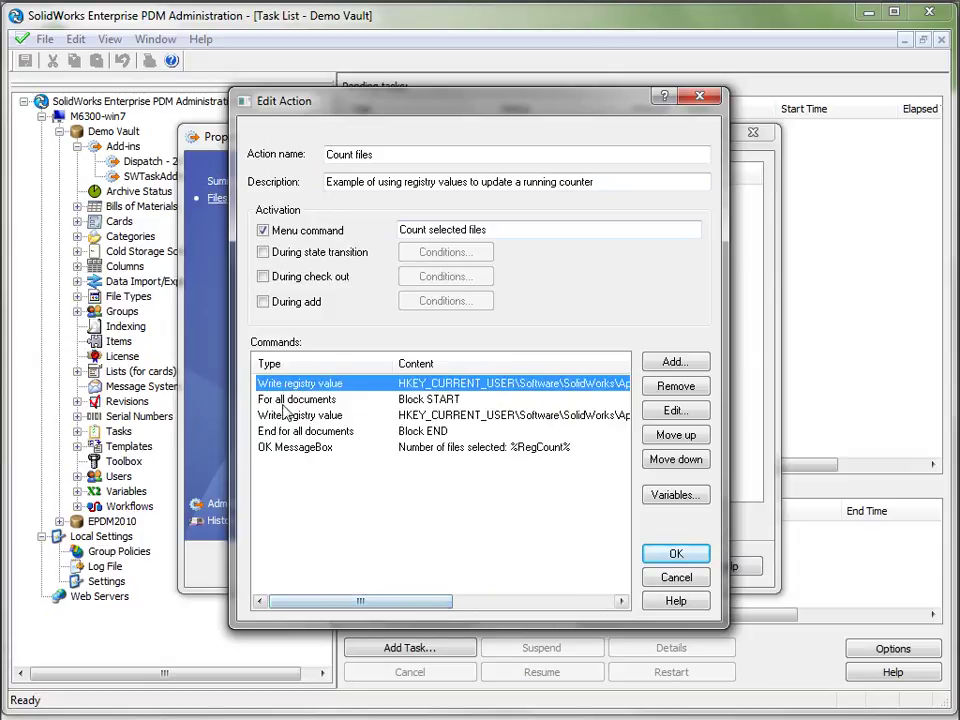
pyautogui.click(279, 398)
pyautogui.click(296, 416)
pyautogui.moveTo(343, 604); pyautogui.dragTo(519, 604)
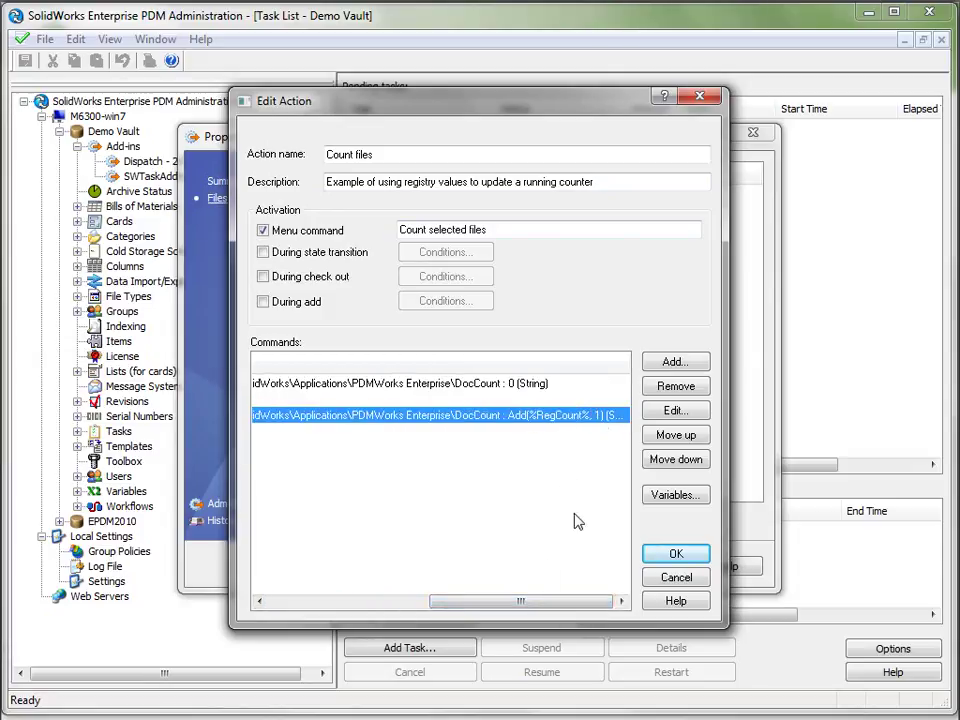
pyautogui.moveTo(544, 604); pyautogui.dragTo(326, 620)
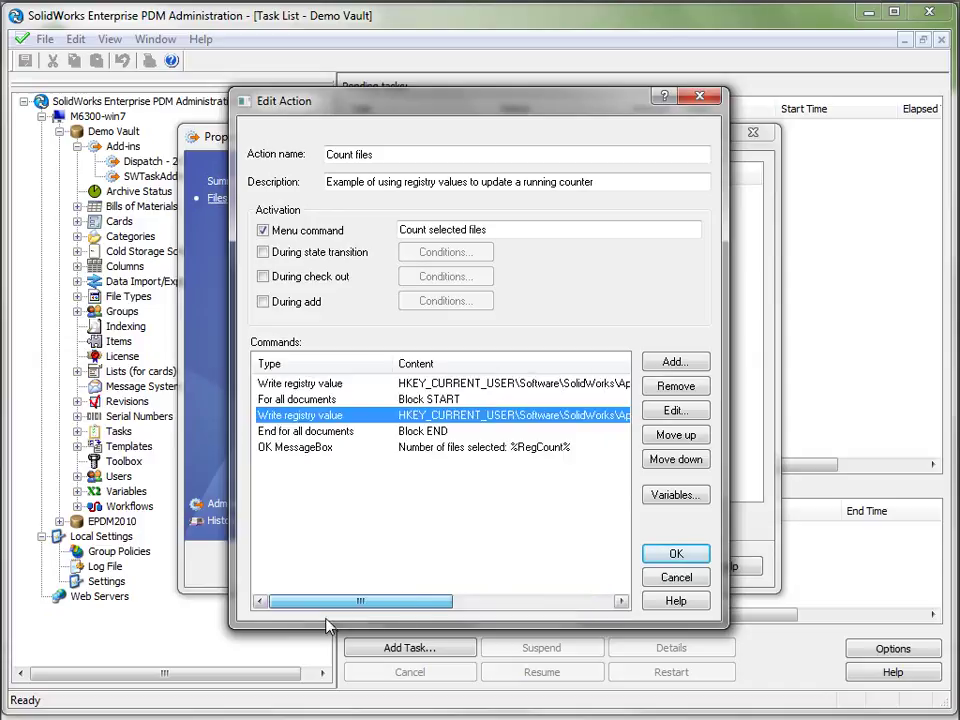
pyautogui.click(317, 431)
pyautogui.click(306, 450)
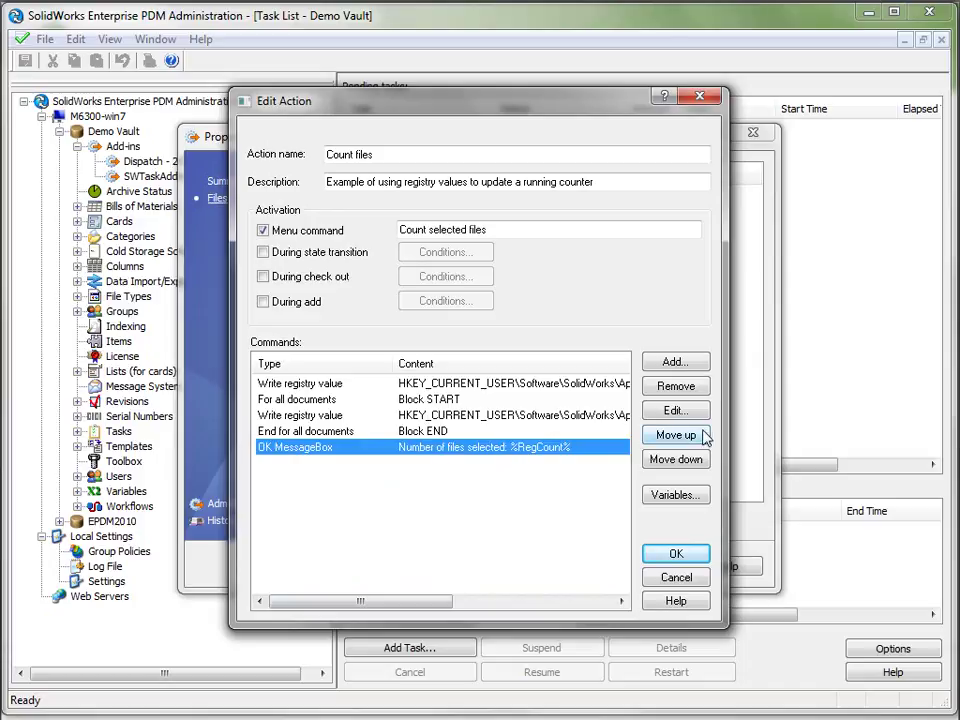
pyautogui.moveTo(725, 427); pyautogui.dragTo(906, 424)
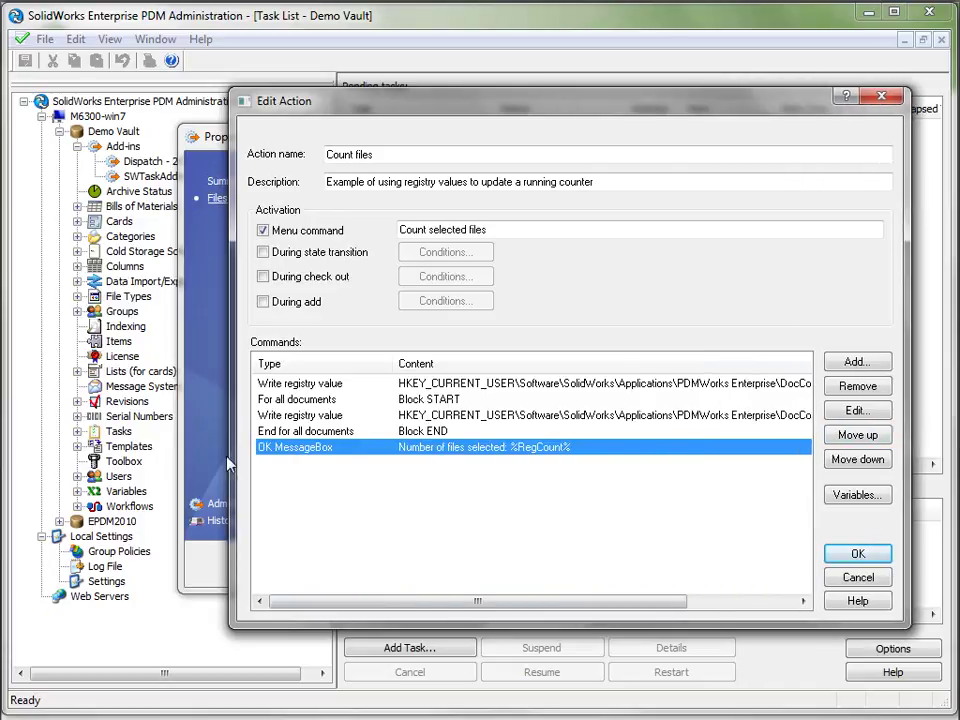
pyautogui.moveTo(229, 455); pyautogui.dragTo(54, 455)
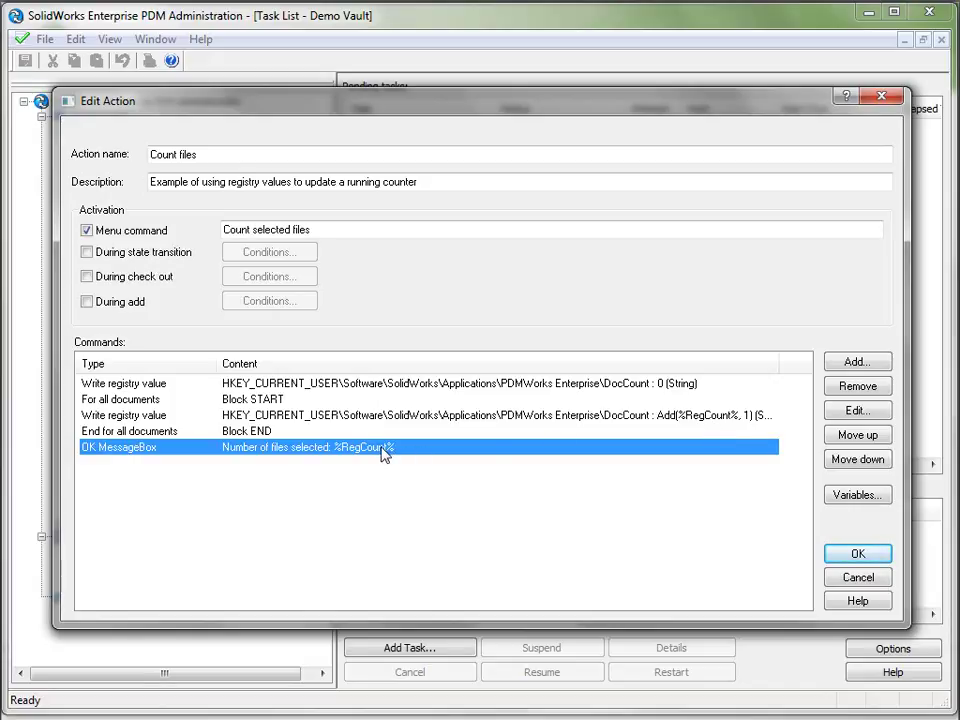
pyautogui.click(852, 578)
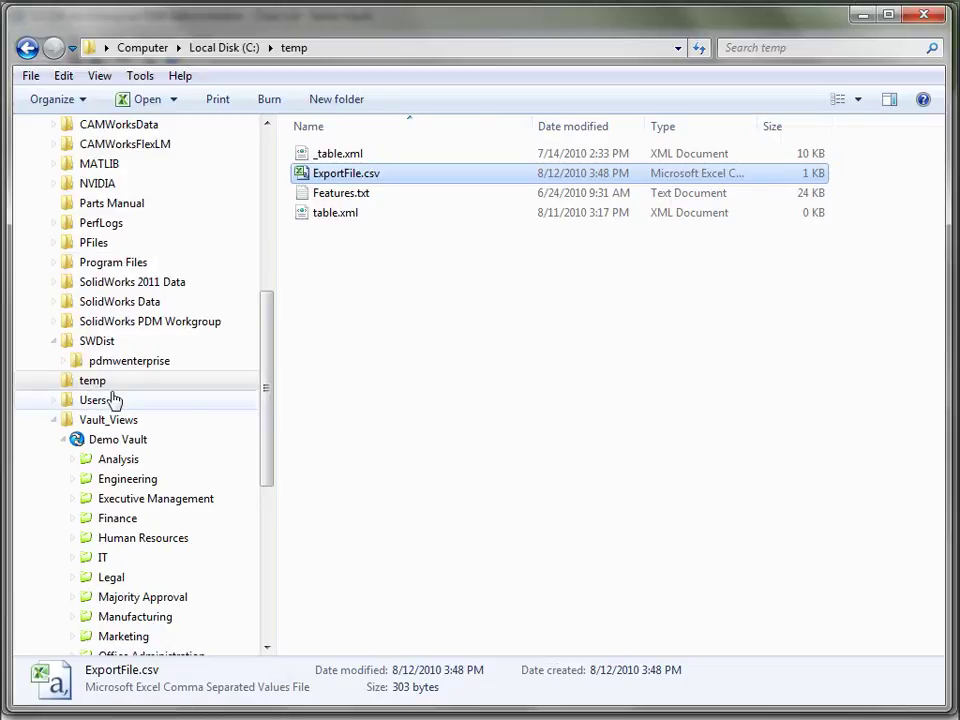
# Run Count selected files on the parts 2238-100.SLDPRT through 89-NOAO-4200-1234.sldprt in the Demo Vault's Engineering folder.
pyautogui.click(124, 480)
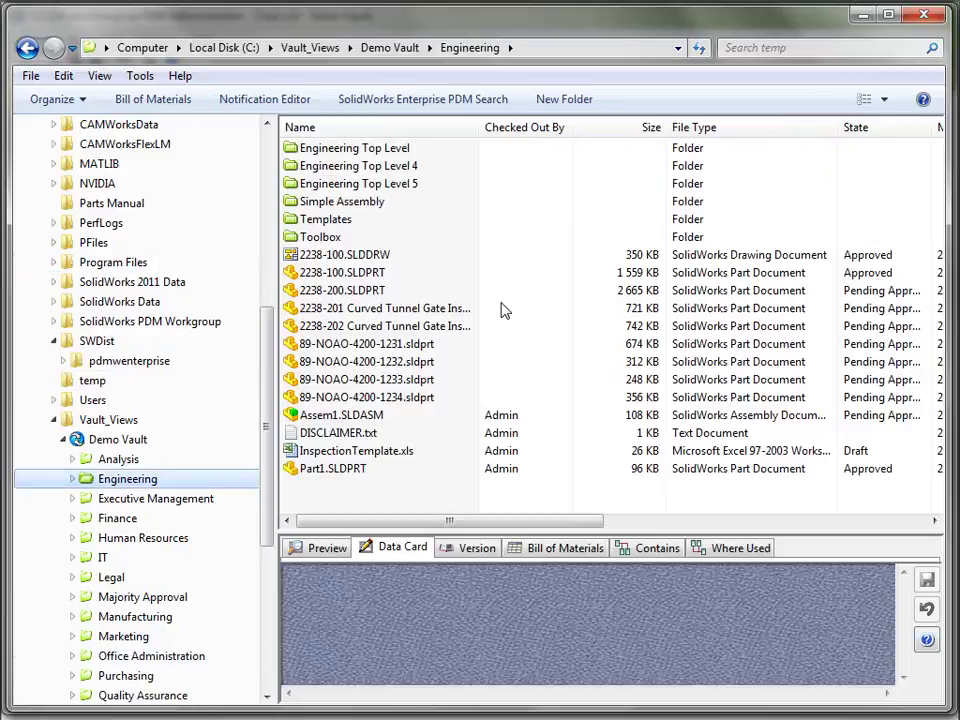
pyautogui.moveTo(467, 407); pyautogui.dragTo(372, 274)
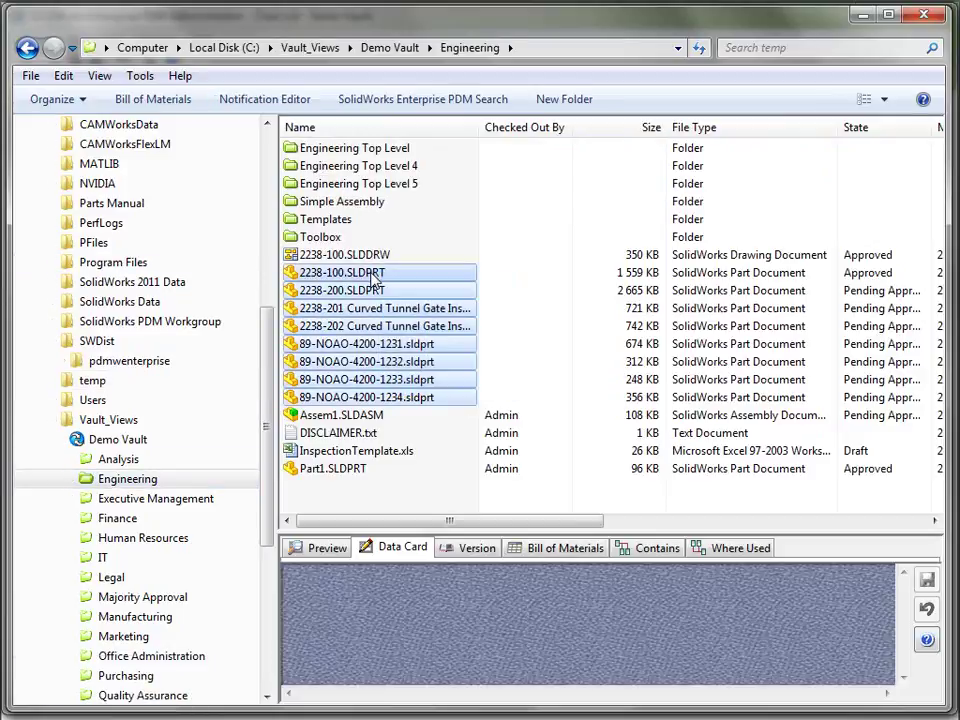
pyautogui.rightClick(372, 272)
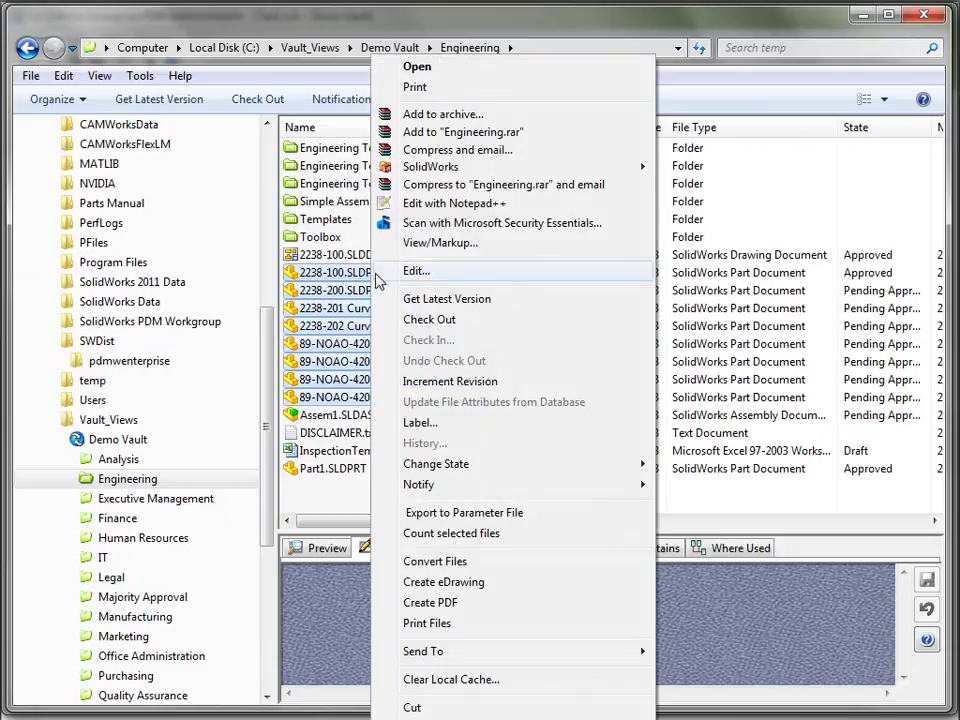
pyautogui.click(513, 538)
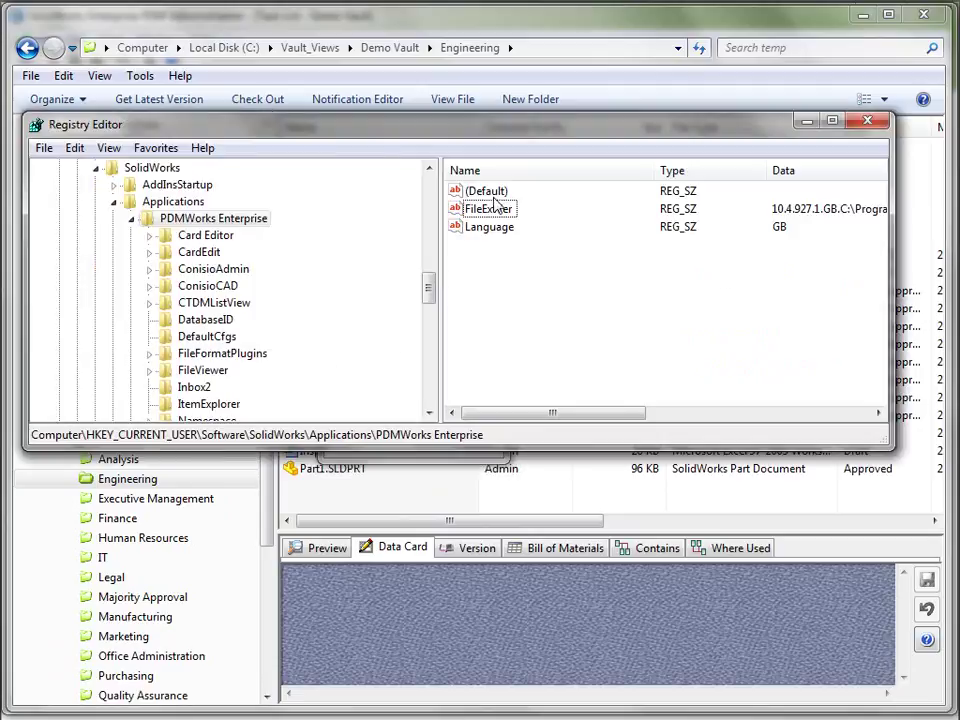
# Refresh Registry Editor to check the DocCount value, and dismiss the Dispatch file-count message.
pyautogui.click(109, 147)
pyautogui.click(140, 254)
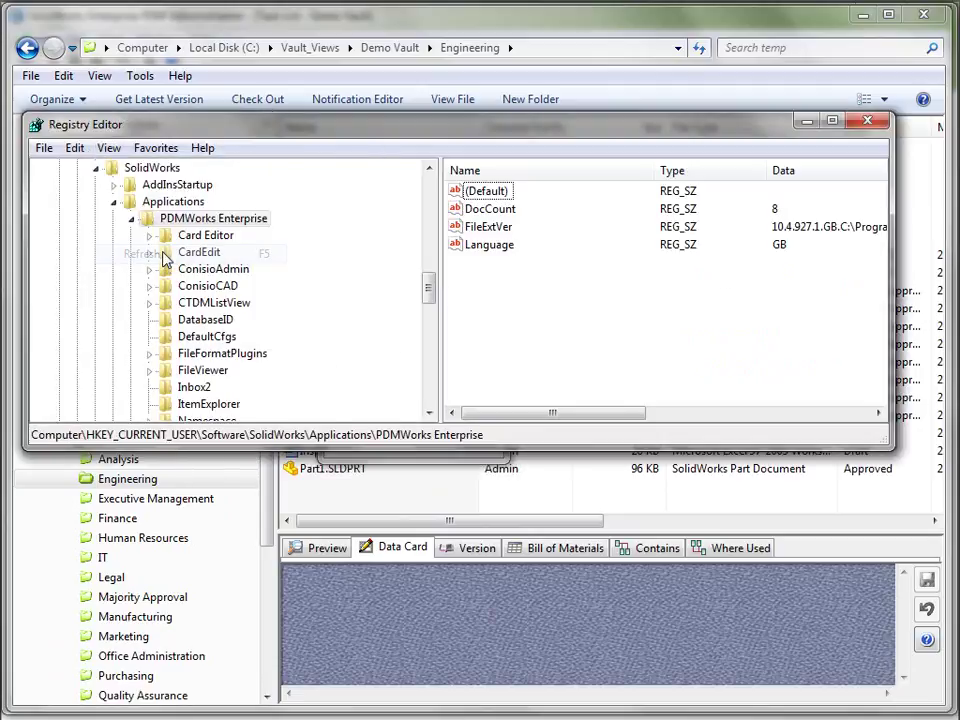
pyautogui.press('Down')
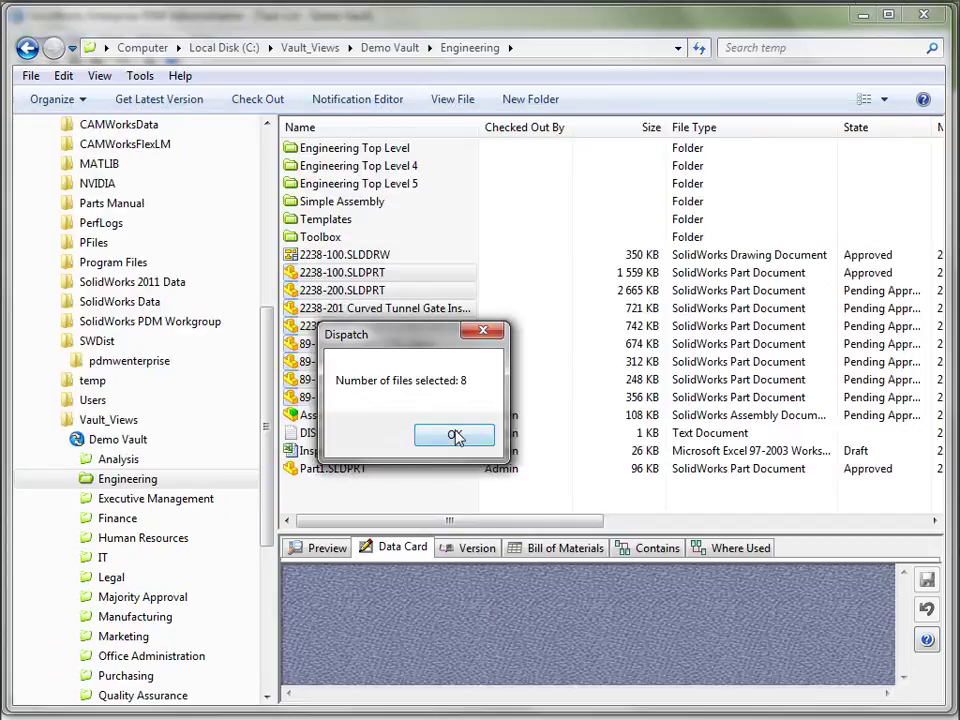
pyautogui.click(454, 436)
# Run Count selected files on the parts 89-NOAO-4200-1231 through 89-NOAO-4200-1234 and refresh Registry Editor to check DocCount.
pyautogui.moveTo(554, 396); pyautogui.dragTo(391, 347)
pyautogui.rightClick(391, 347)
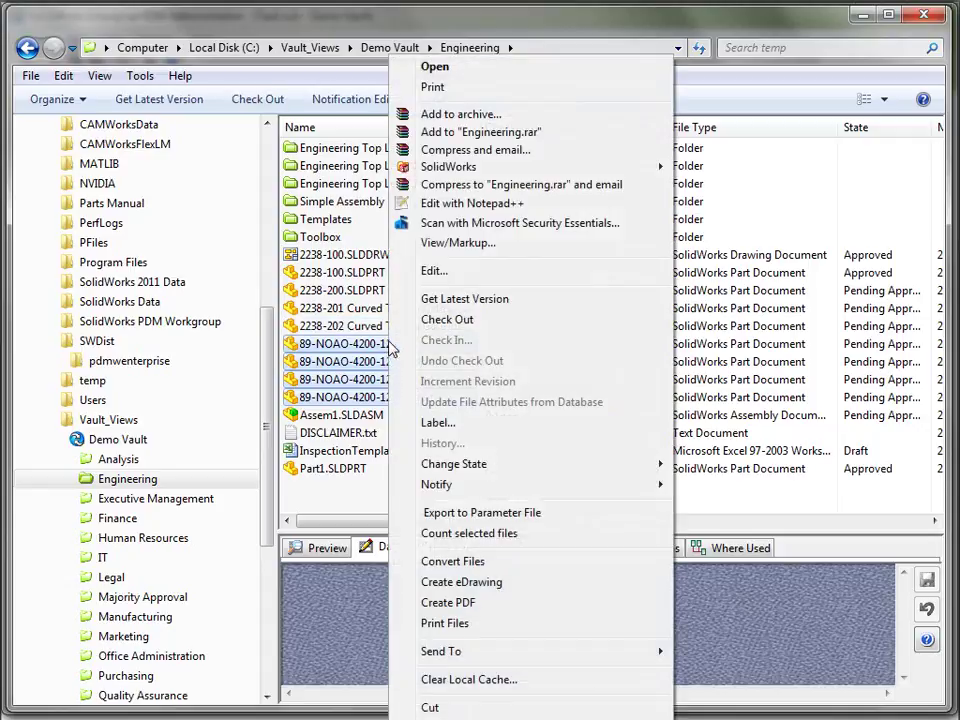
pyautogui.click(501, 537)
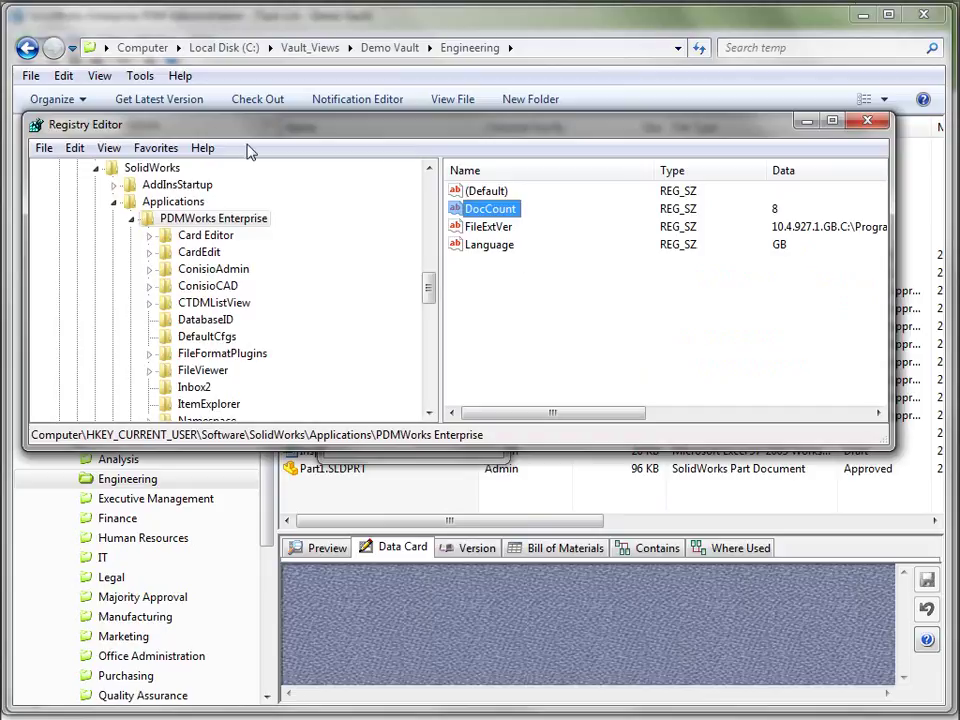
pyautogui.click(109, 148)
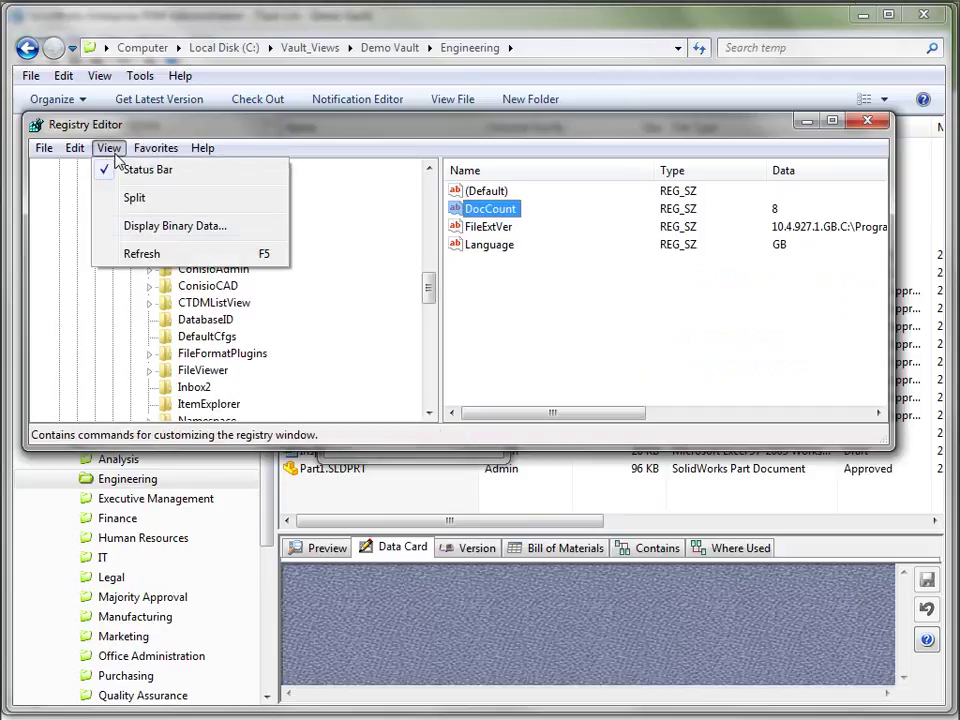
pyautogui.click(150, 253)
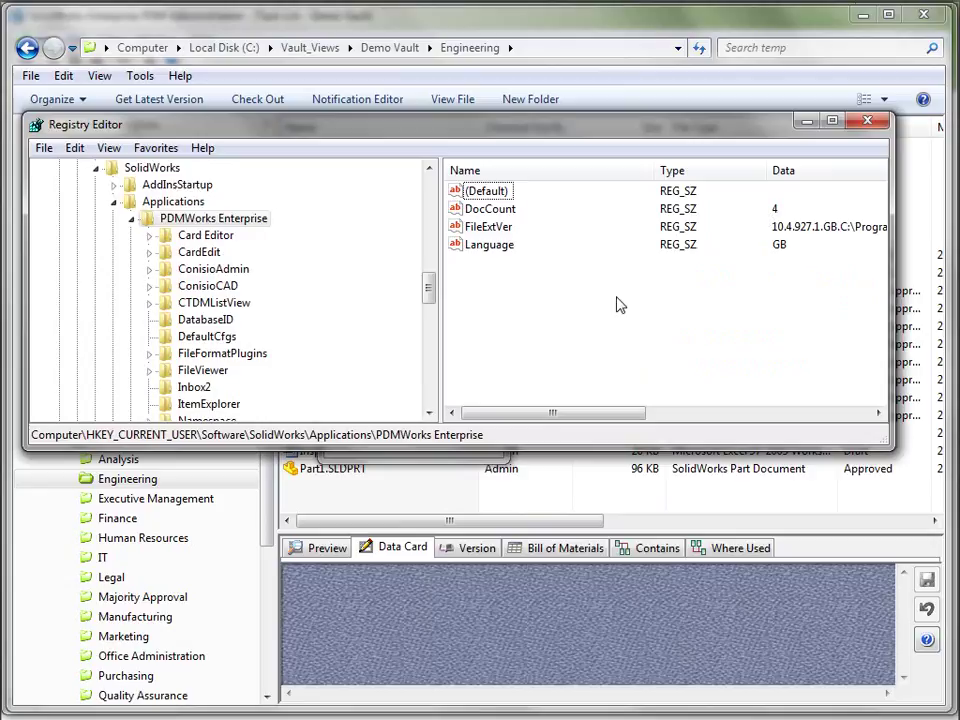
# Collapse the PDMWorks Enterprise, Applications, SolidWorks, Software and HKEY_CURRENT_USER keys in the registry tree.
pyautogui.click(131, 219)
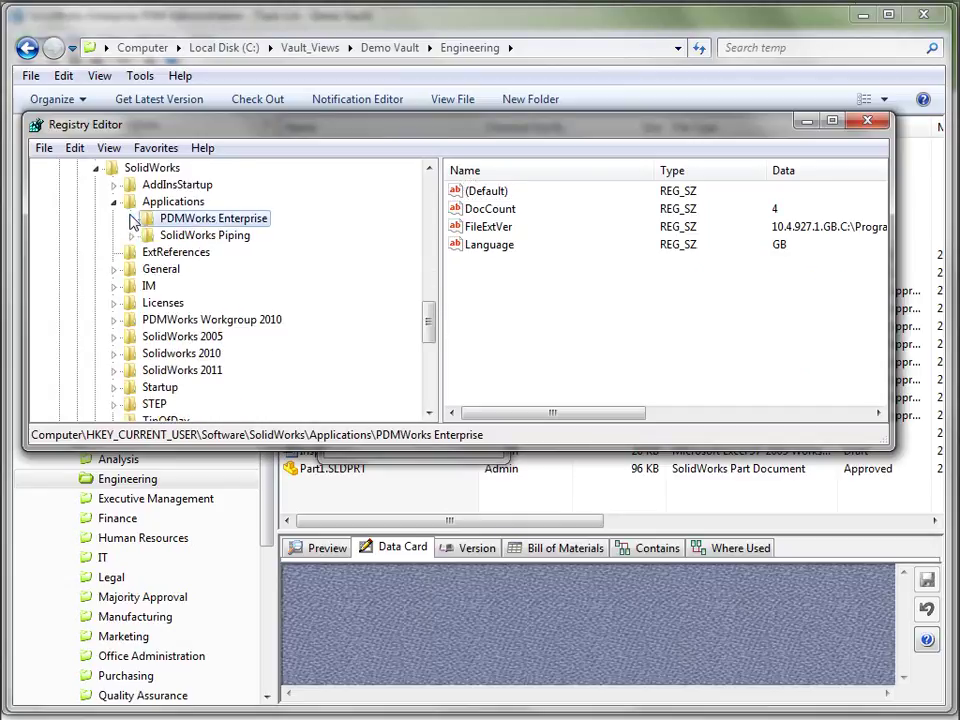
pyautogui.click(114, 202)
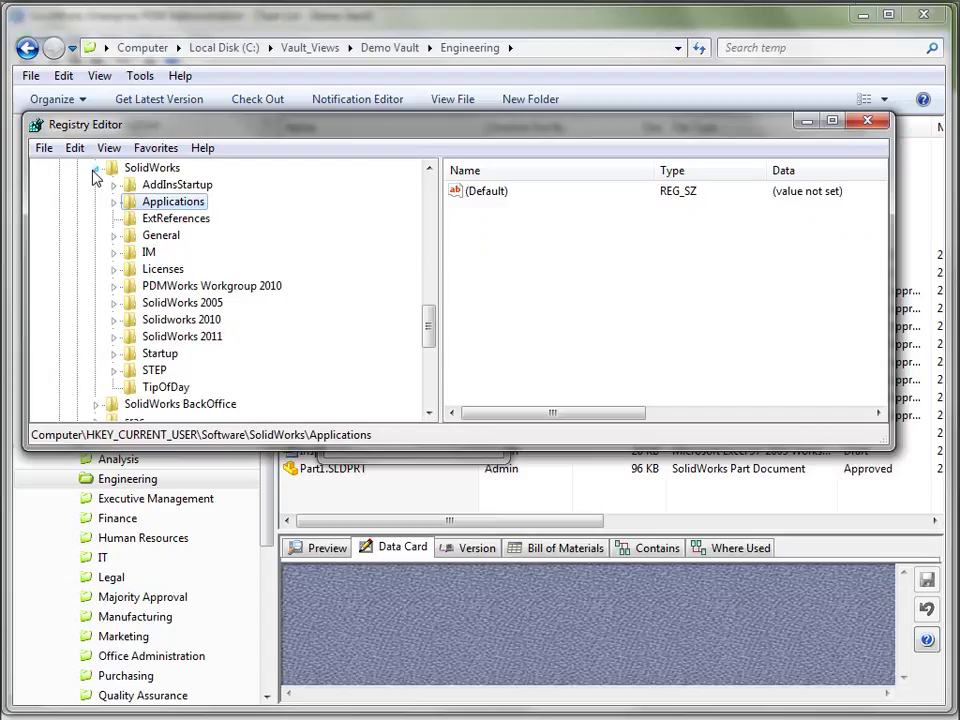
pyautogui.click(96, 169)
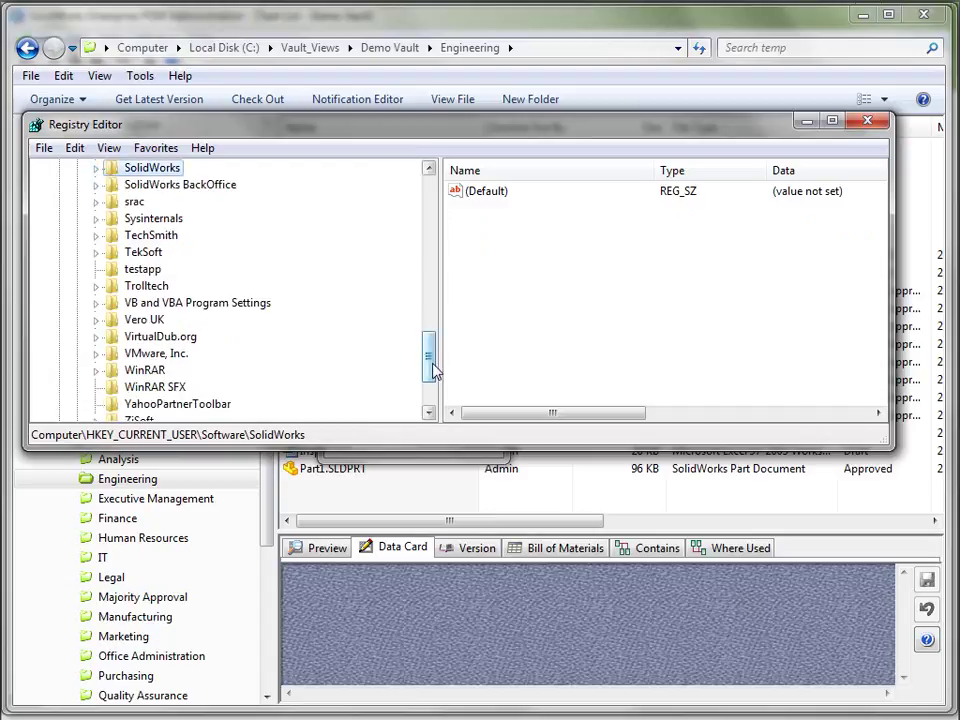
pyautogui.moveTo(433, 370); pyautogui.dragTo(332, 212)
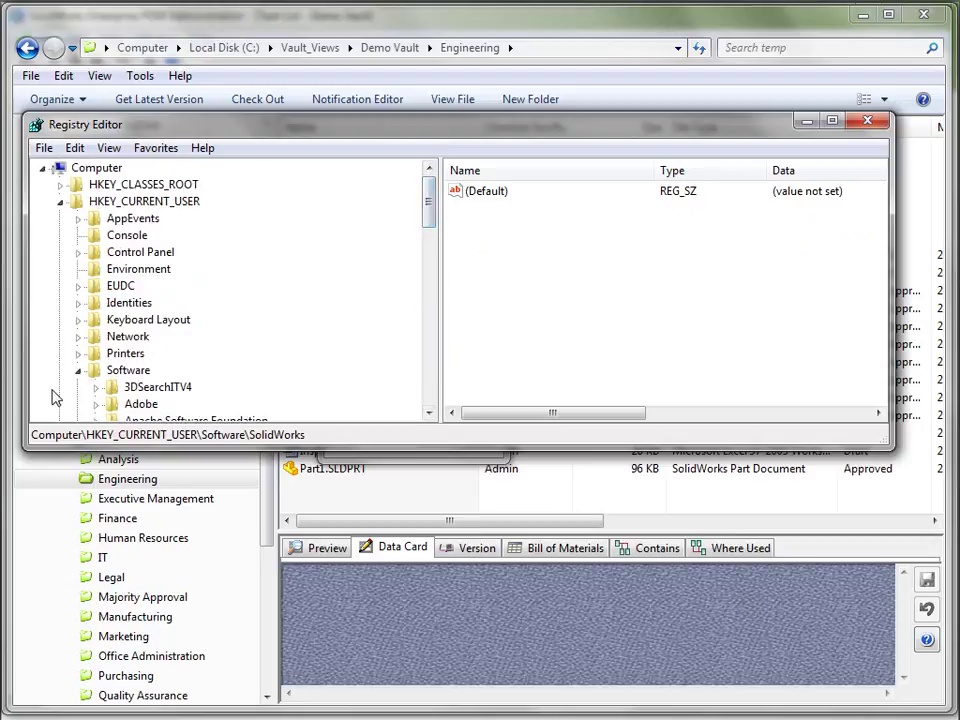
pyautogui.click(78, 370)
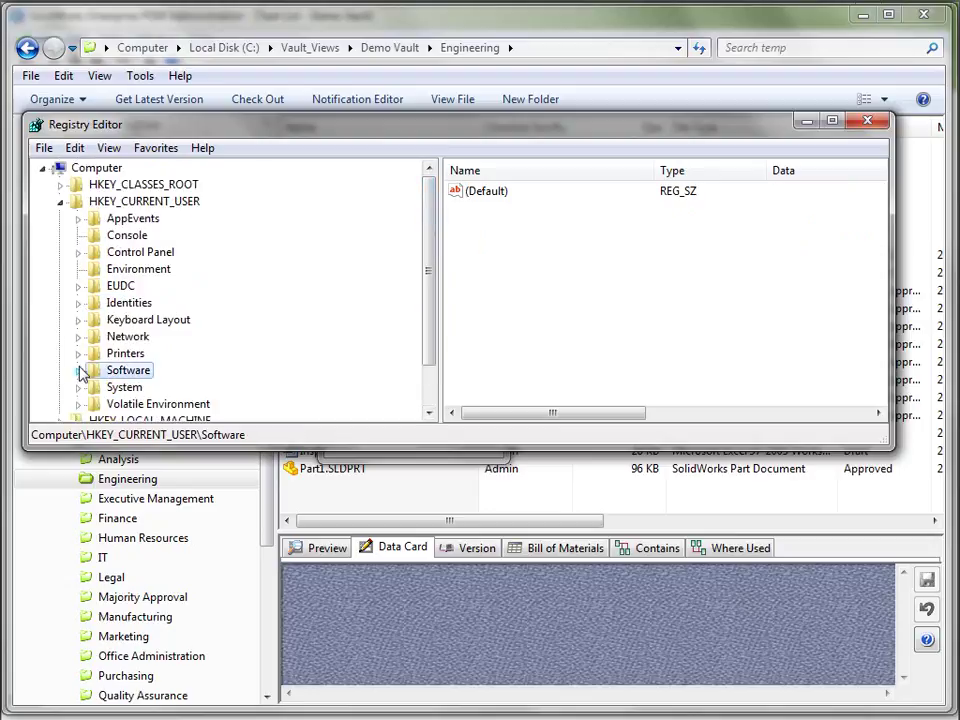
pyautogui.click(61, 201)
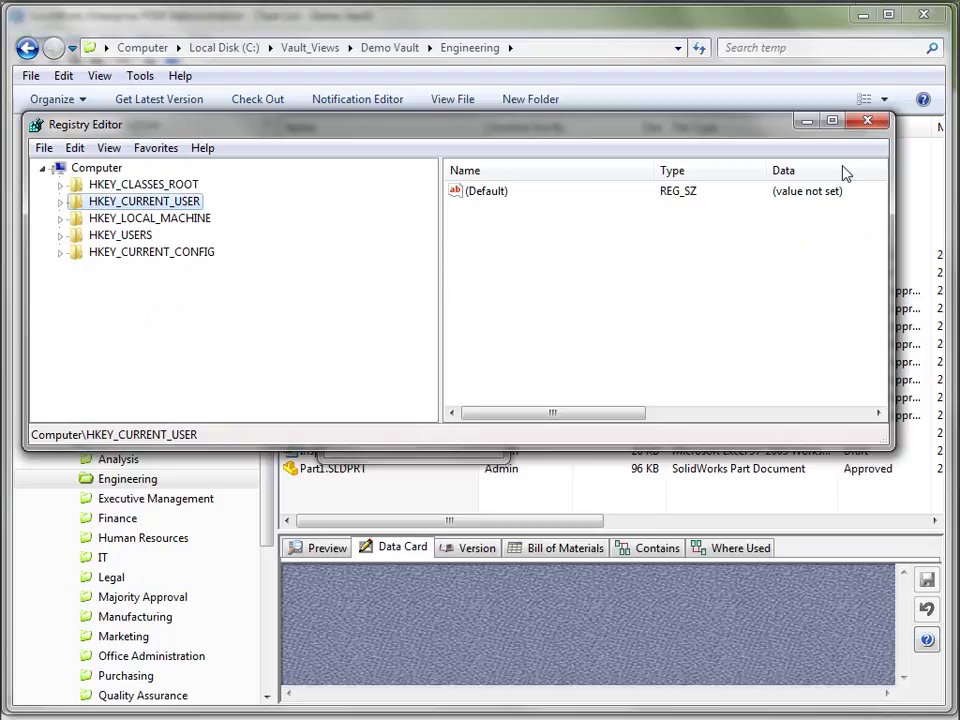
# Minimize Registry Editor and dismiss the Dispatch file-count message over the Engineering folder.
pyautogui.click(806, 122)
pyautogui.click(470, 440)
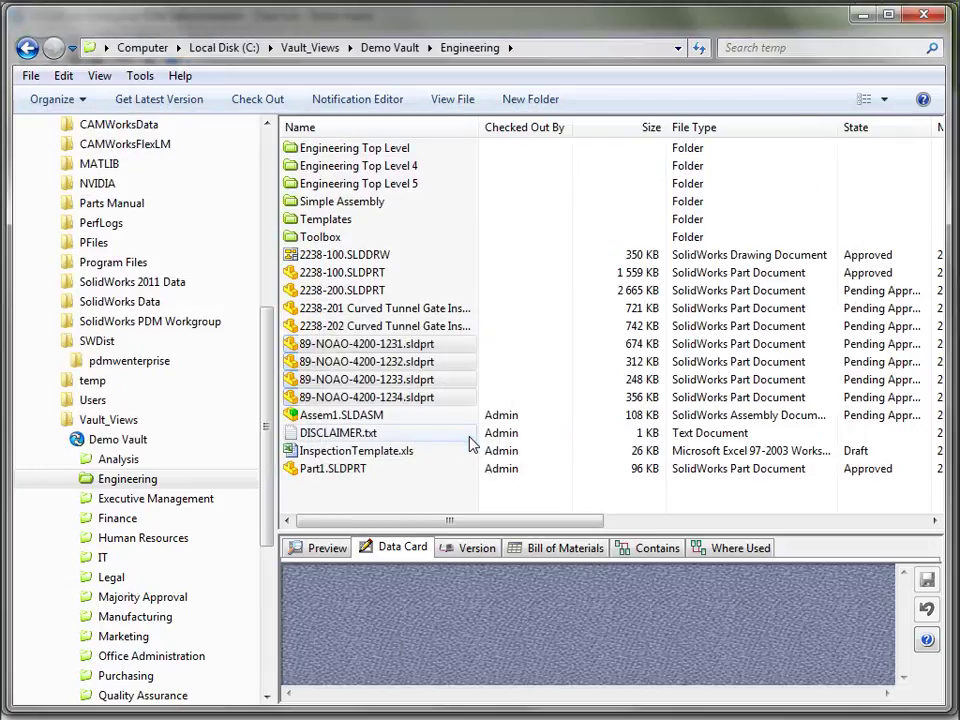
pyautogui.click(388, 497)
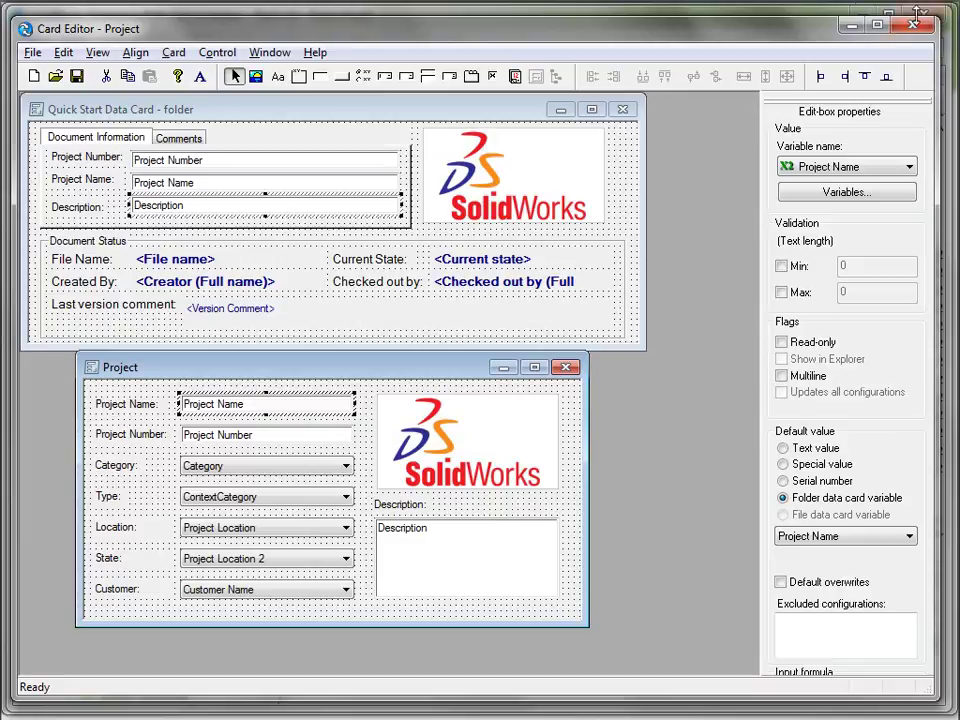
# Close the Card Editor and discard the changes made to the Project card.
pyautogui.click(916, 18)
pyautogui.click(560, 405)
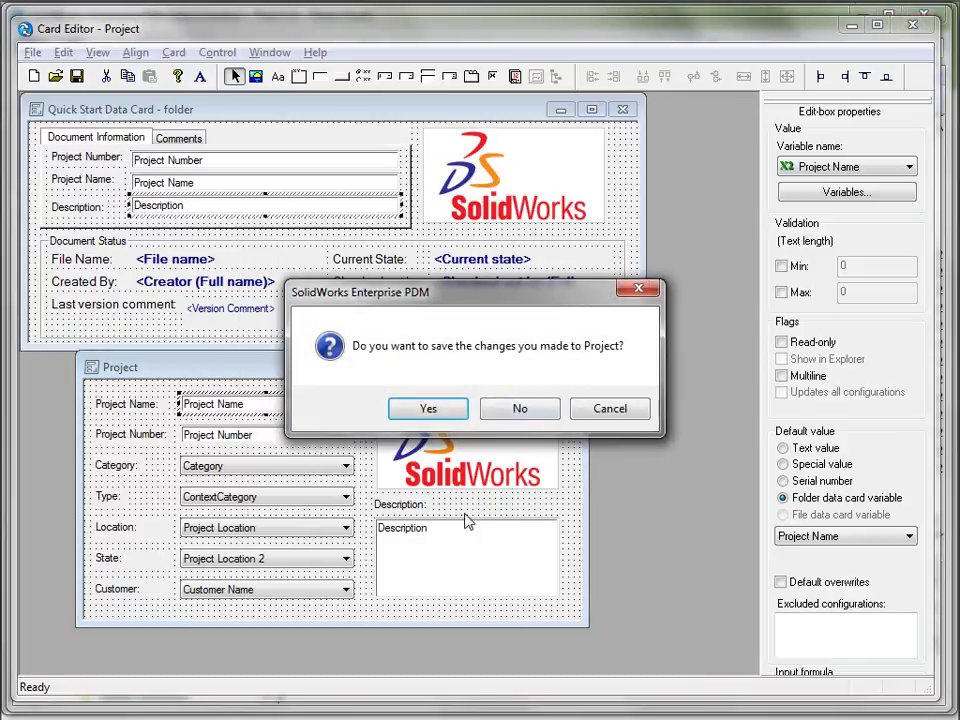
pyautogui.click(529, 414)
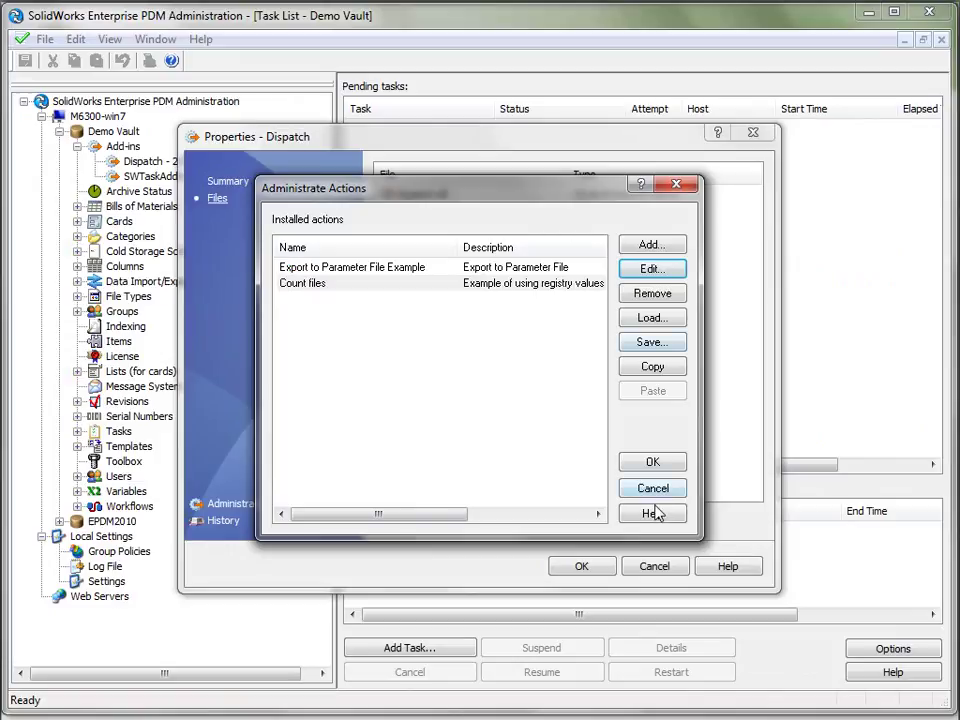
# Open the help for the Administrate Actions dialog, bring its window into view, and look up the Importing Dispatch Scripts topic.
pyautogui.click(655, 512)
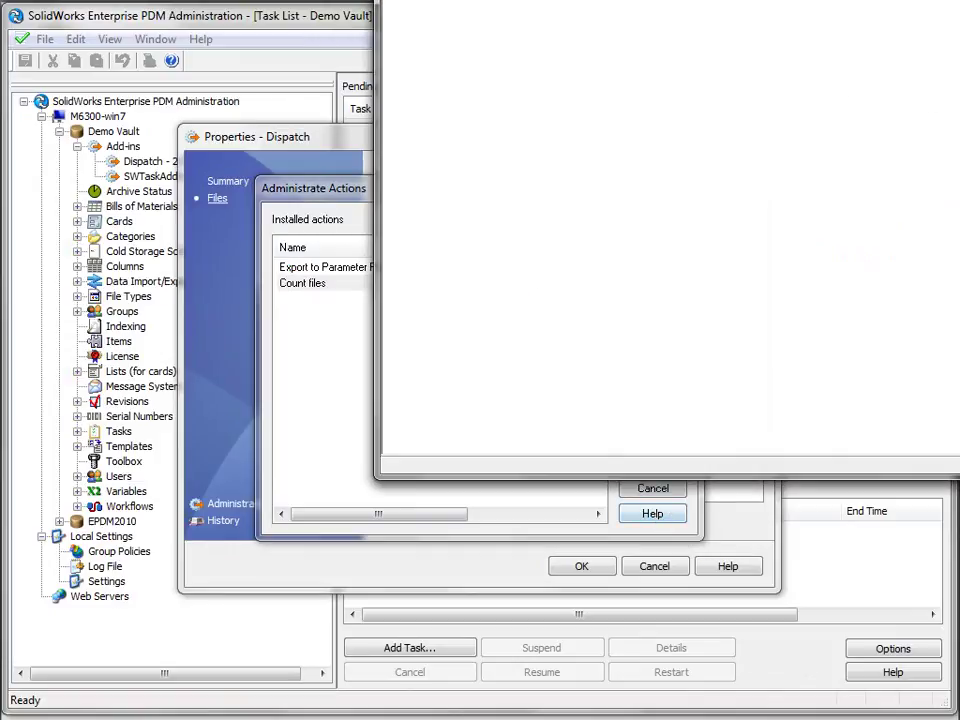
pyautogui.moveTo(796, 0); pyautogui.dragTo(447, 34)
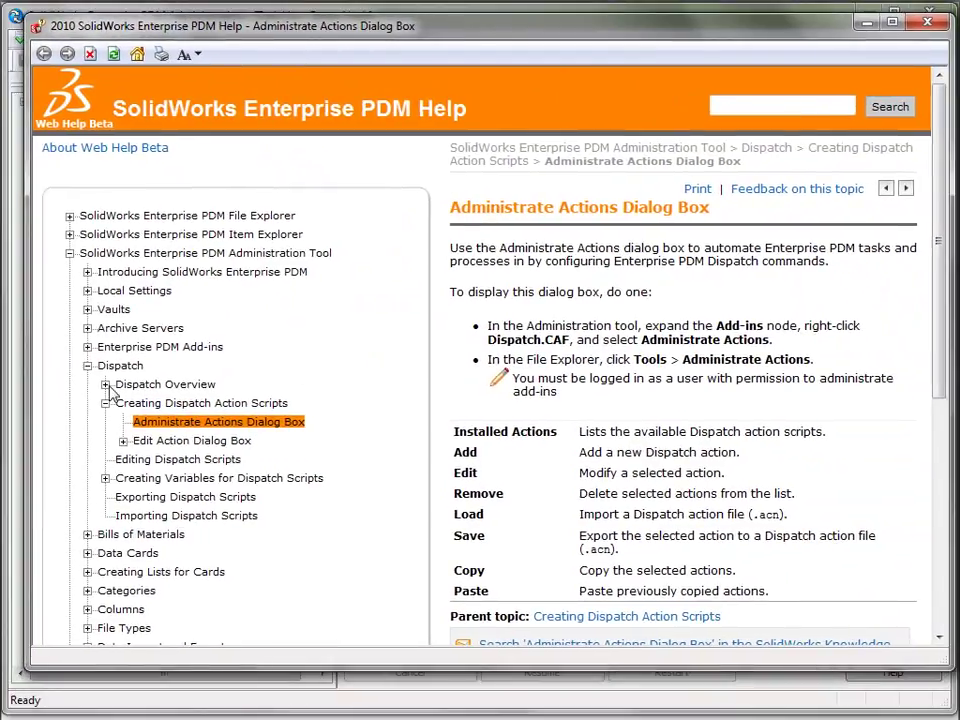
pyautogui.click(105, 478)
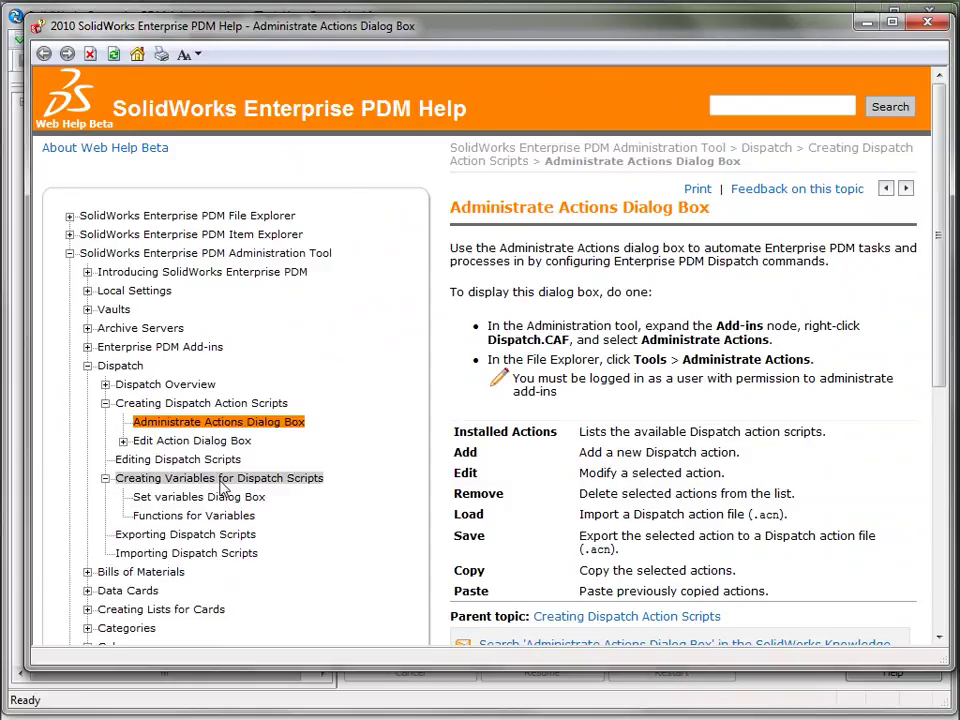
pyautogui.click(197, 556)
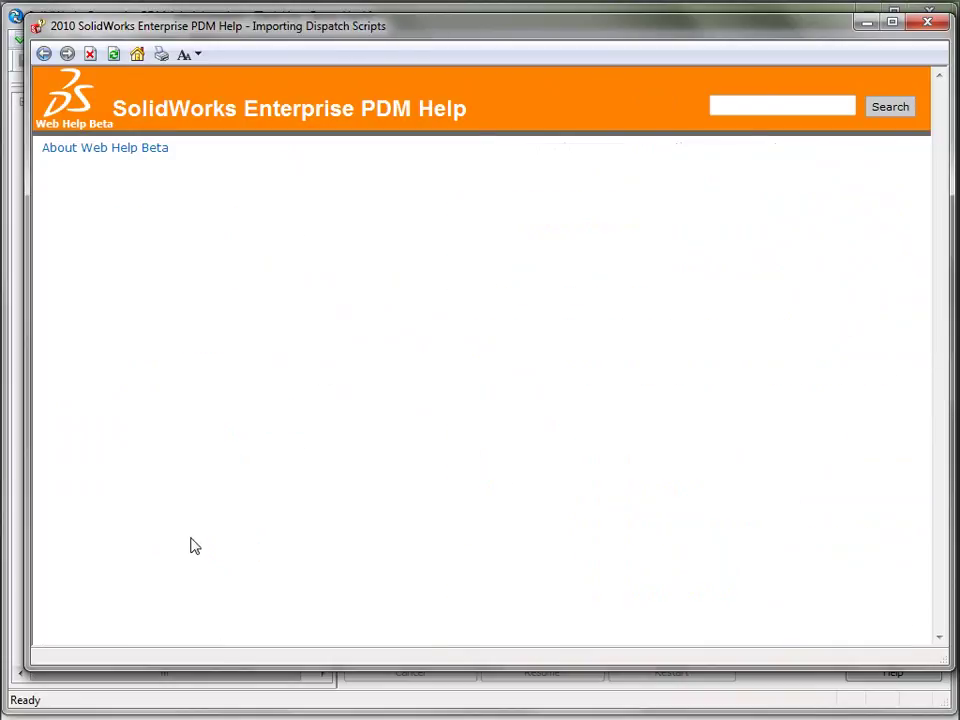
# Review the Functions for Variables topic under Creating Variables for Dispatch Scripts, and close the help window.
pyautogui.click(106, 441)
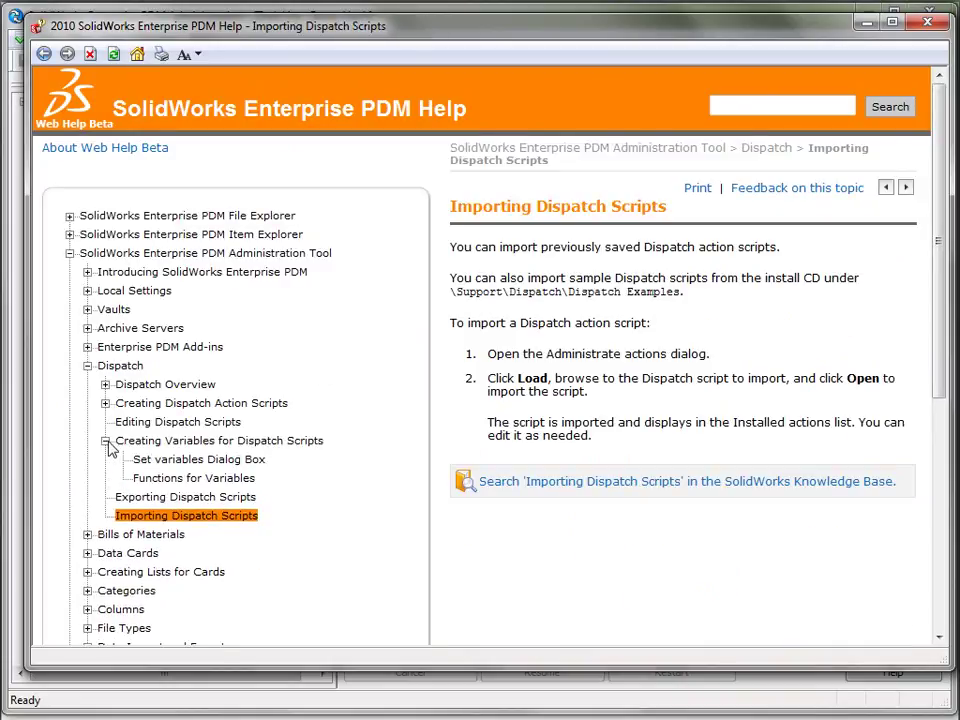
pyautogui.click(180, 478)
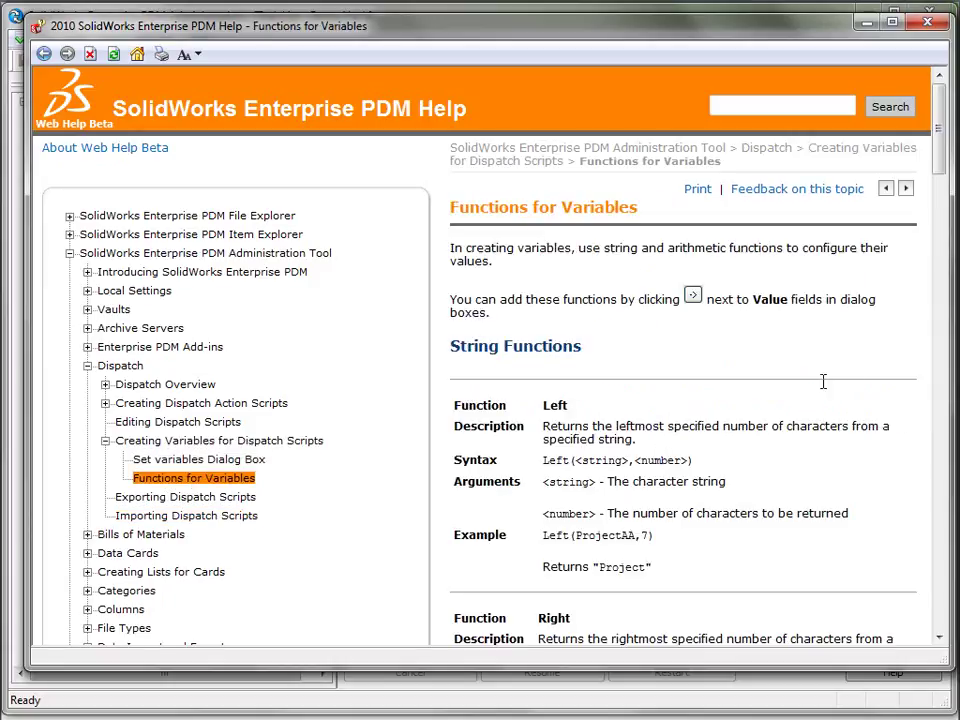
pyautogui.moveTo(943, 150)
pyautogui.mouseDown()
pyautogui.moveTo(943, 317)
pyautogui.moveTo(938, 148)
pyautogui.mouseUp()
pyautogui.click(105, 441)
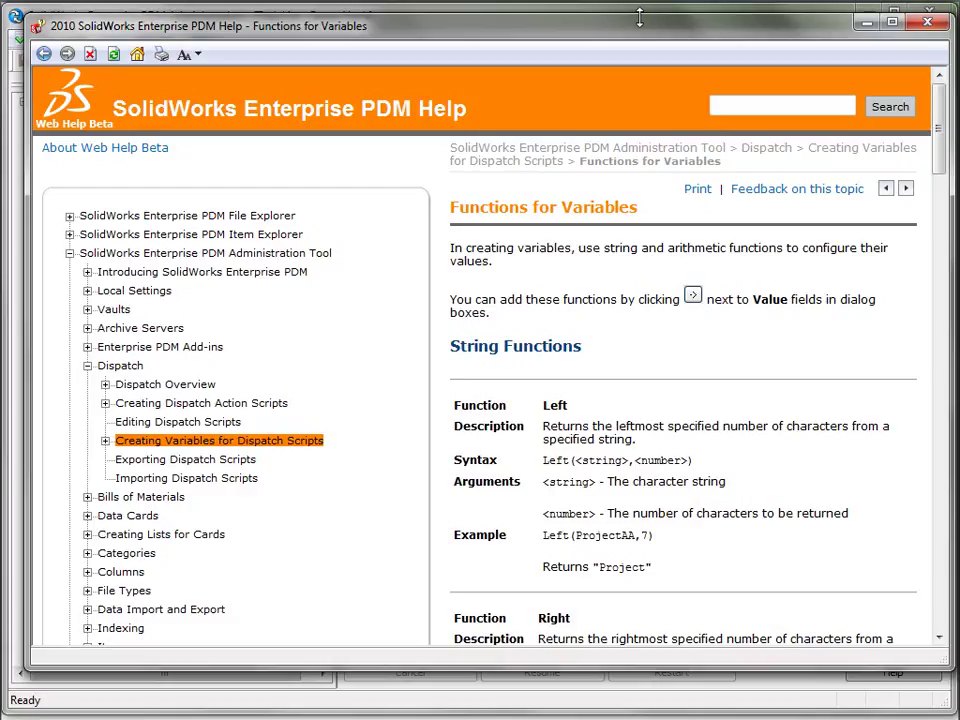
pyautogui.moveTo(640, 17); pyautogui.dragTo(640, 107)
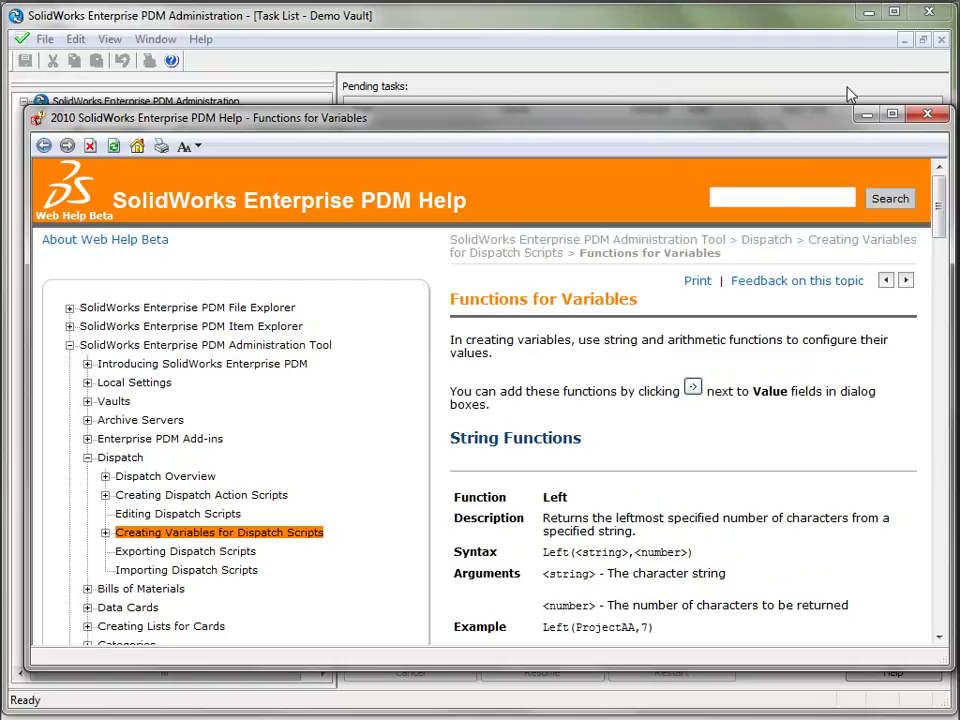
pyautogui.click(929, 117)
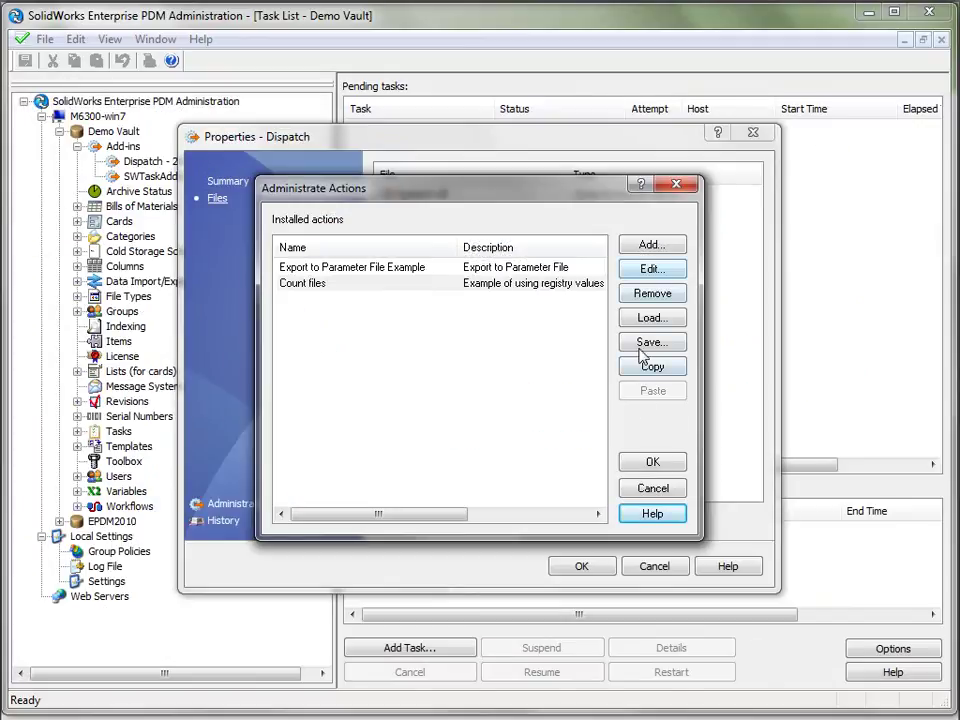
# Cancel the Administrate Actions and Dispatch properties dialogs, and narrow the administration tree to widen the task list.
pyautogui.click(646, 489)
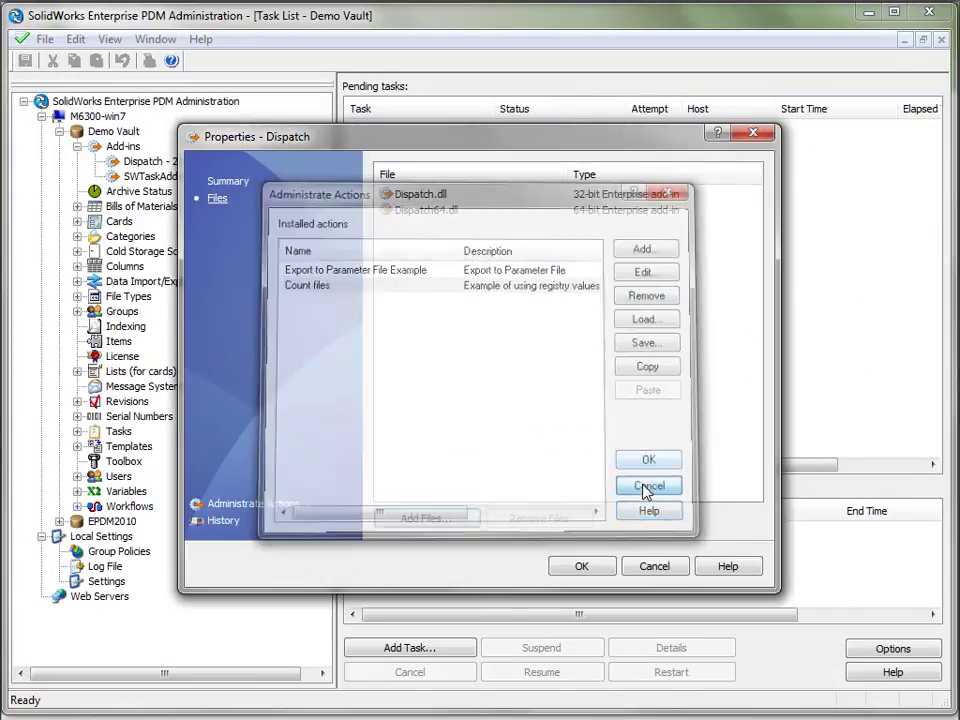
pyautogui.click(656, 568)
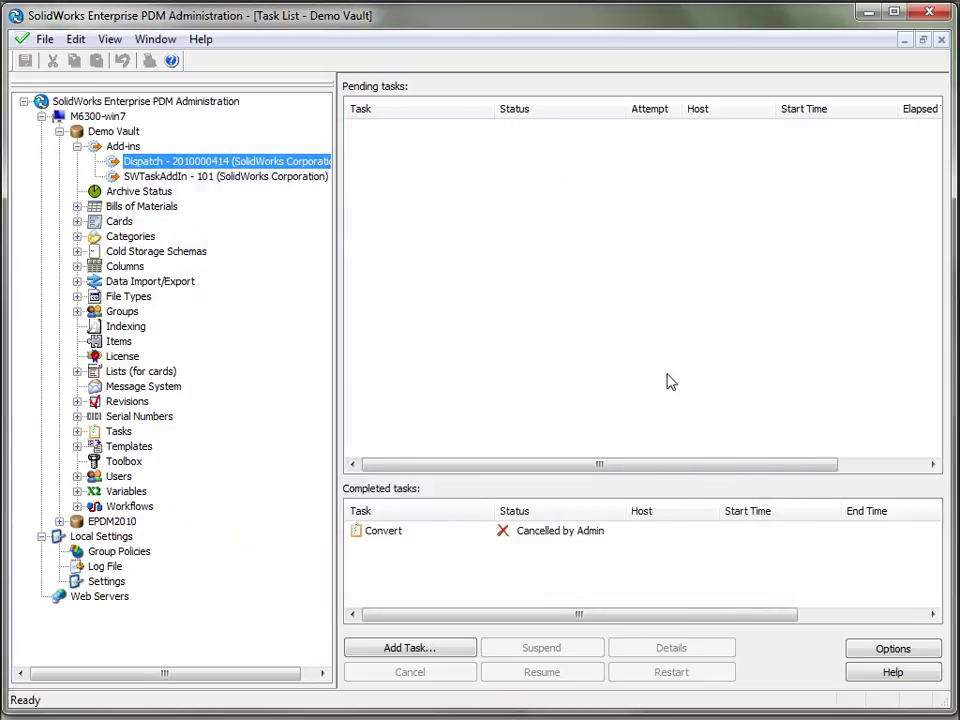
pyautogui.moveTo(335, 242); pyautogui.dragTo(236, 238)
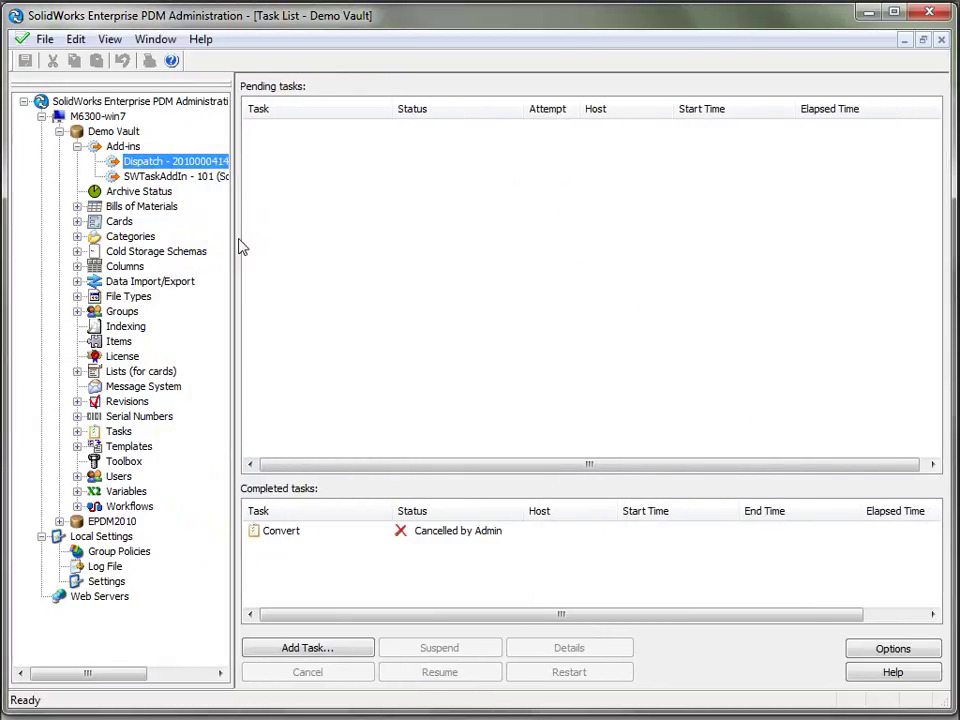